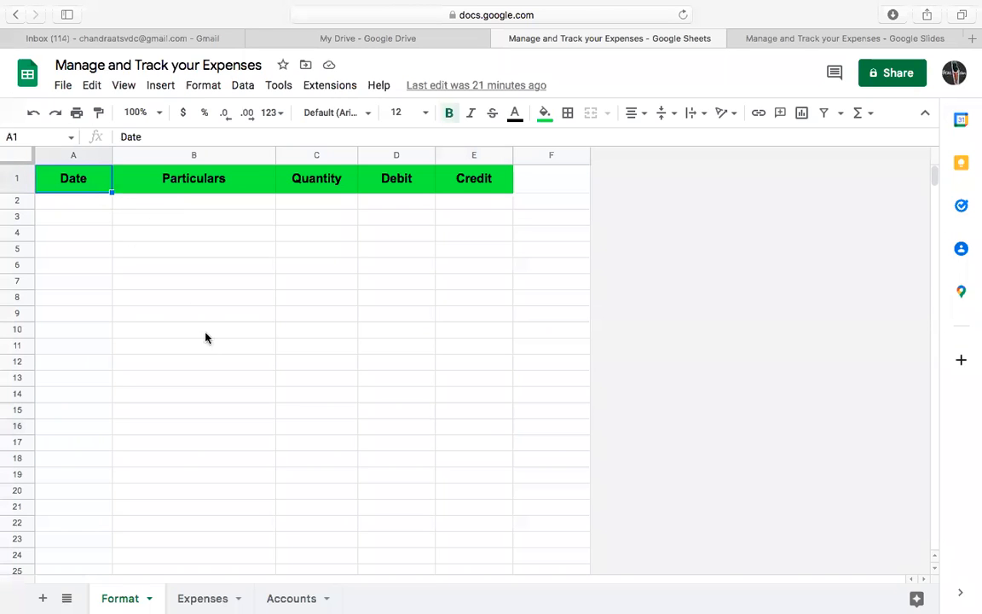
drag(216, 206, 230, 392)
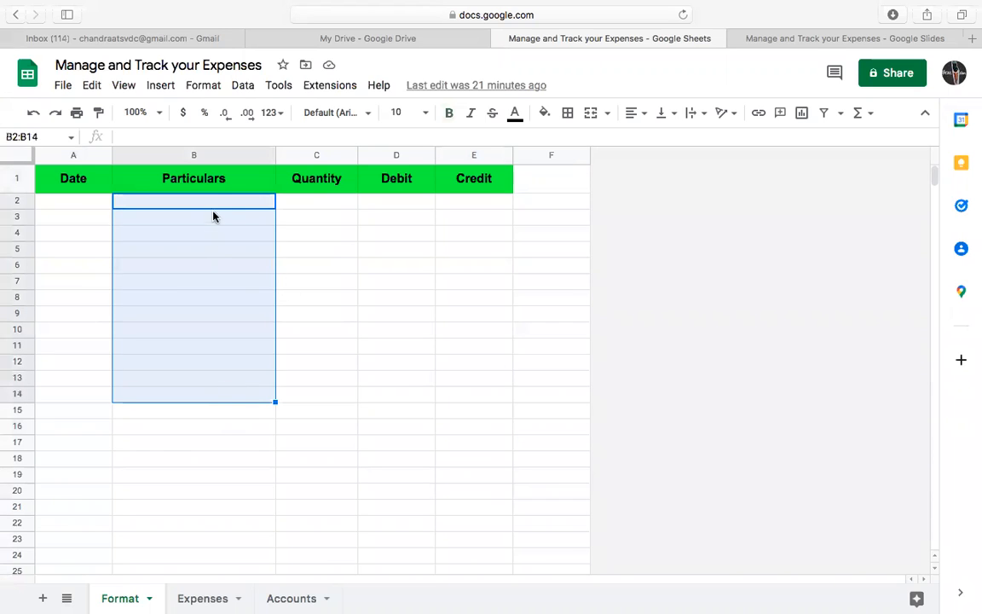
drag(340, 211, 335, 396)
drag(405, 207, 401, 398)
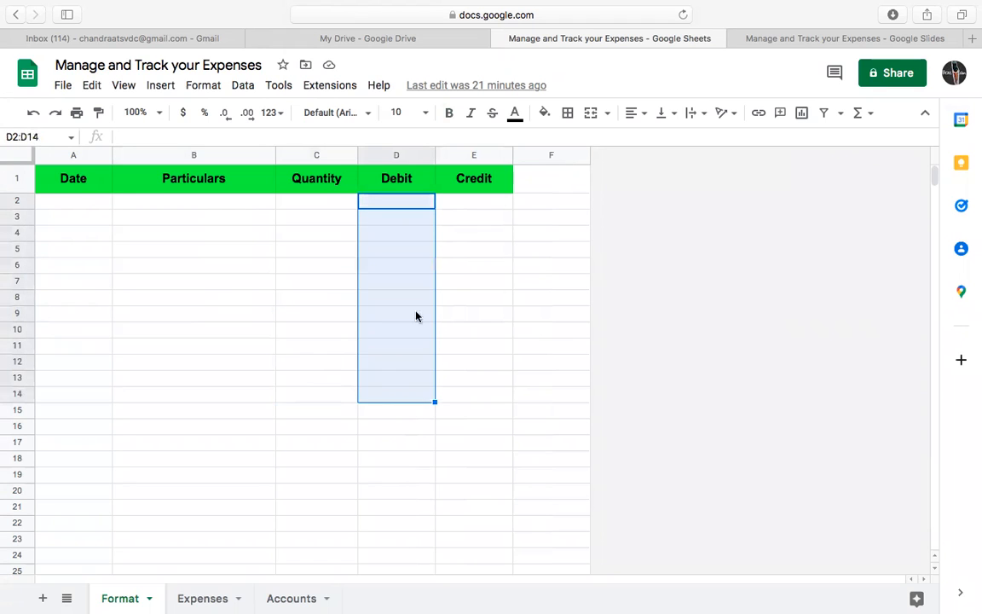
drag(407, 220, 399, 412)
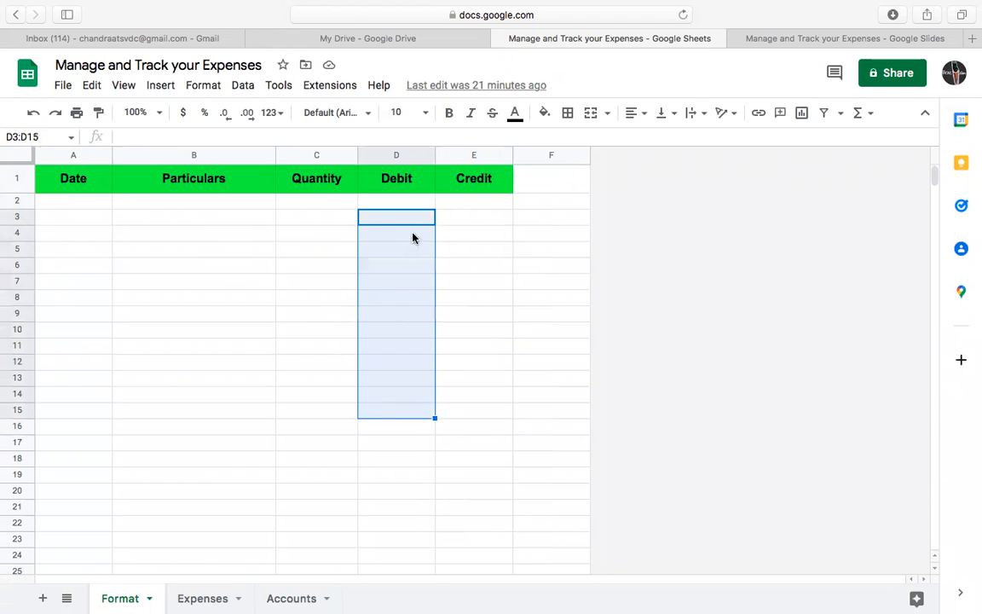
drag(417, 219, 421, 435)
drag(405, 221, 416, 395)
click(408, 190)
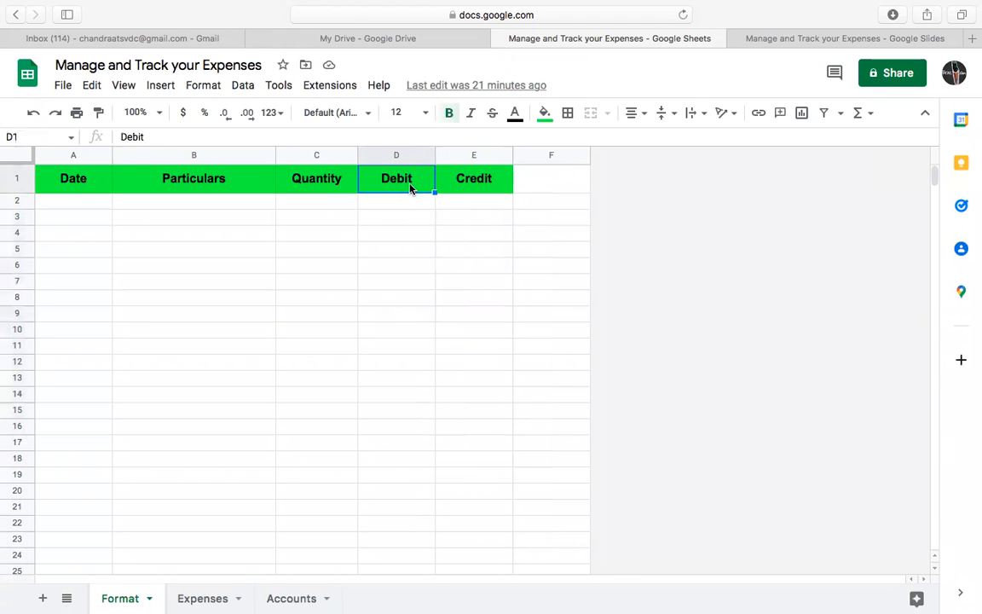
click(482, 185)
- Enter 1000 in the Credit column of the first row below the headers, cell E2
click(483, 202)
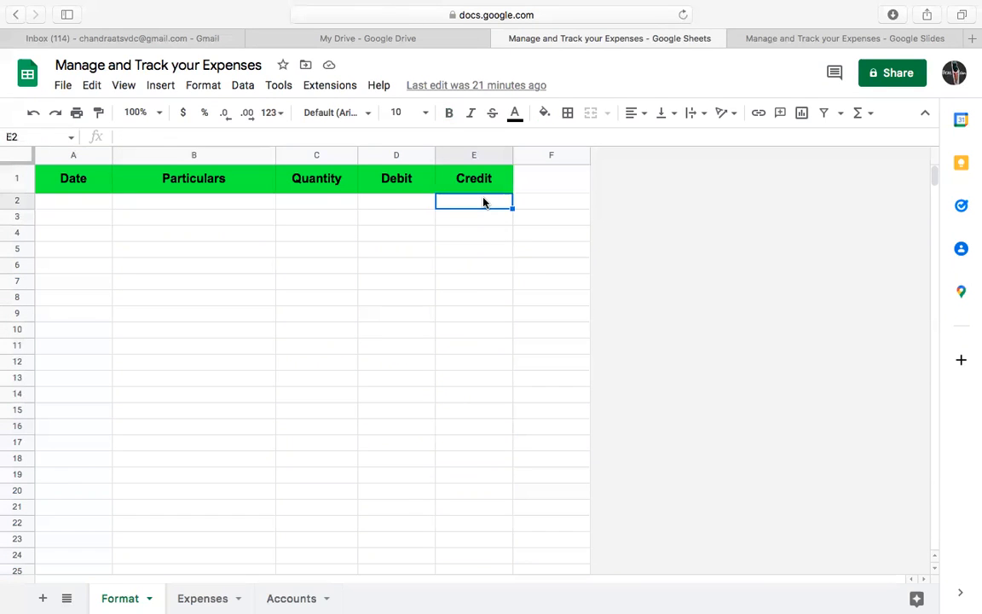
text(1)
key(BackSpace)
text(1000)
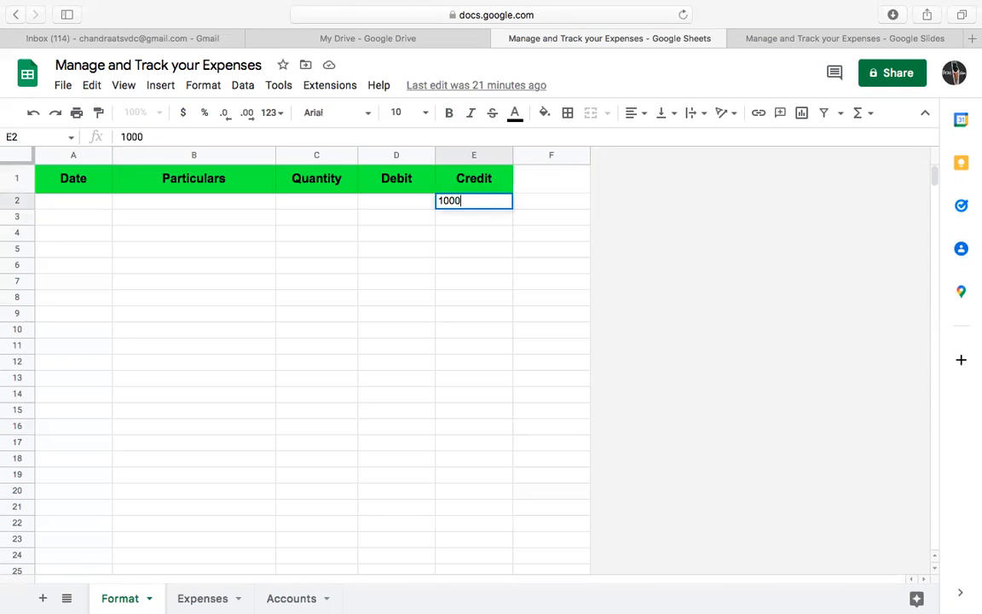
- Enter "Cash in Hand" as the particulars of the 1000 credit in cell B2, correcting any misspelling
key(Left)
key(Left)
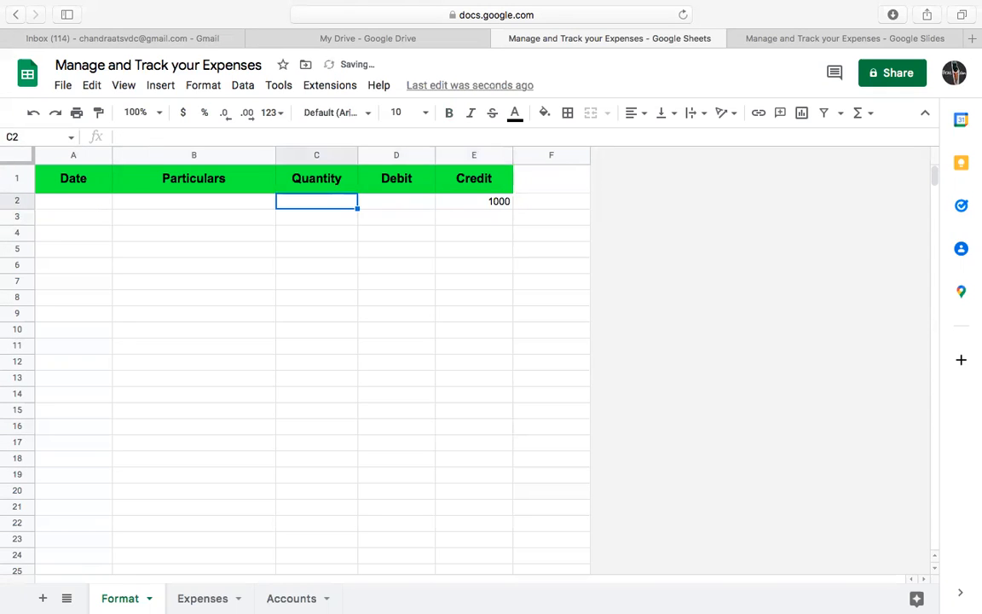
key(Left)
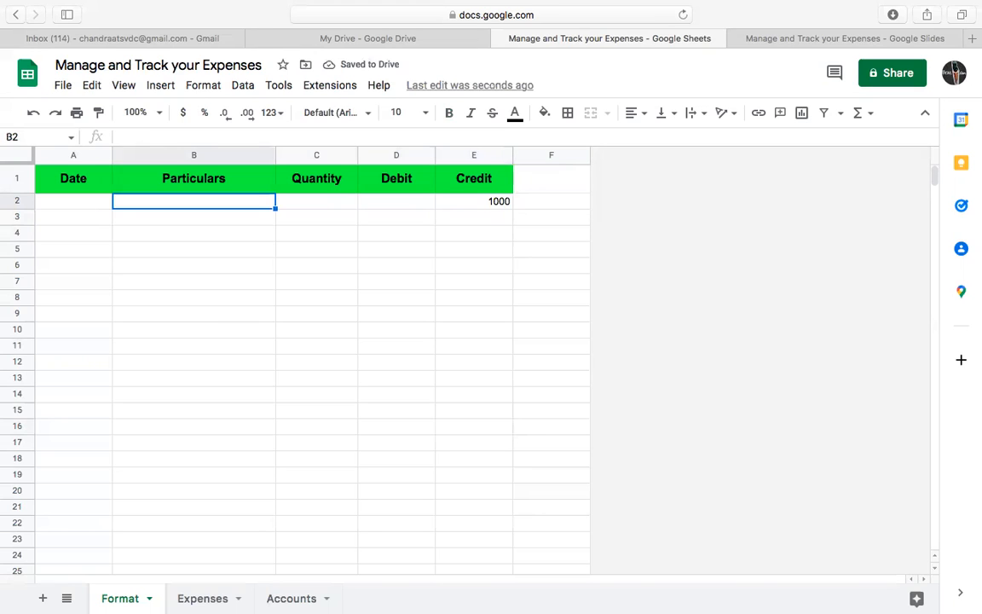
text(Chash)
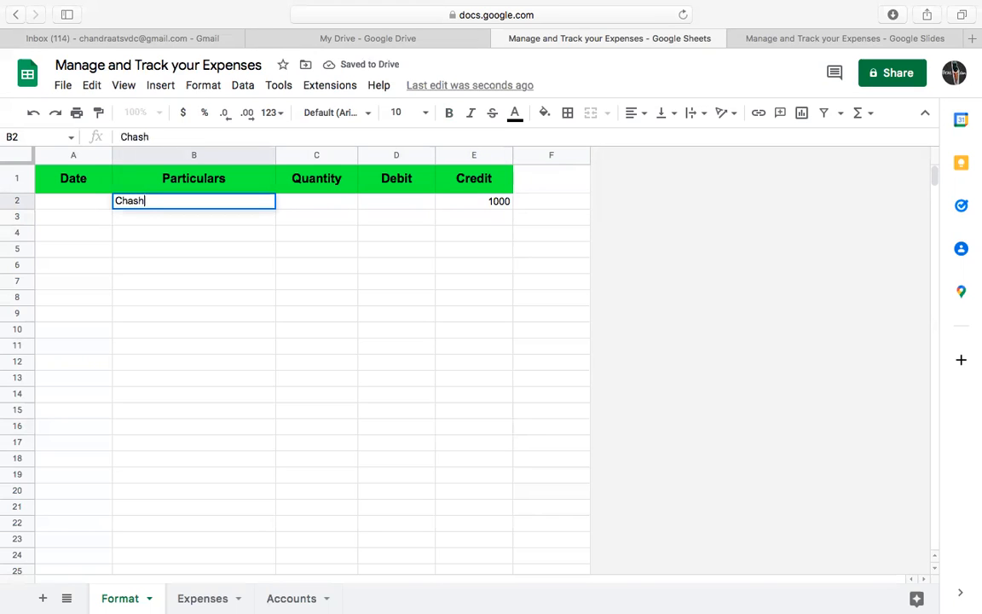
text( in Hand)
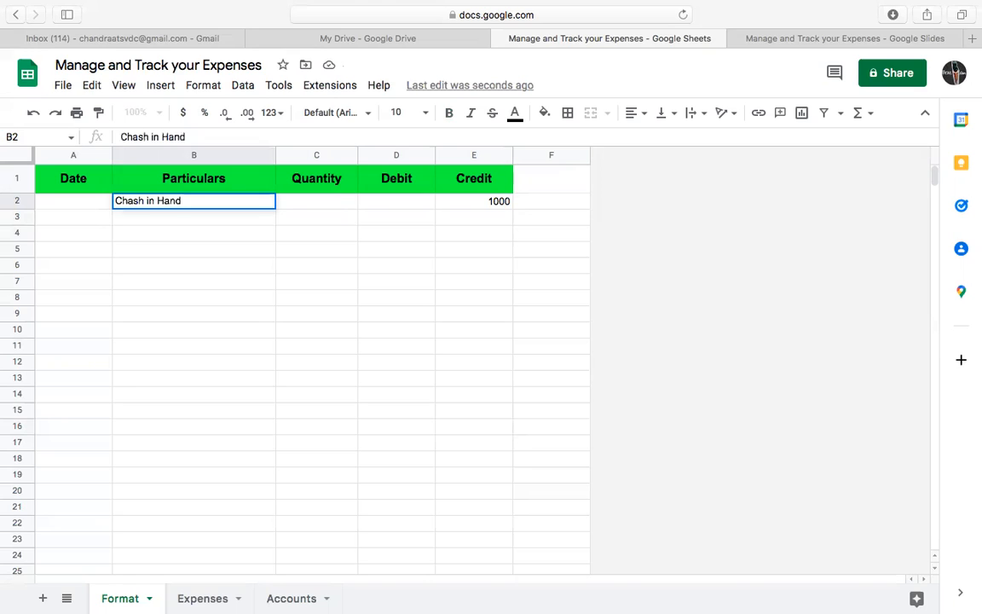
click(73, 201)
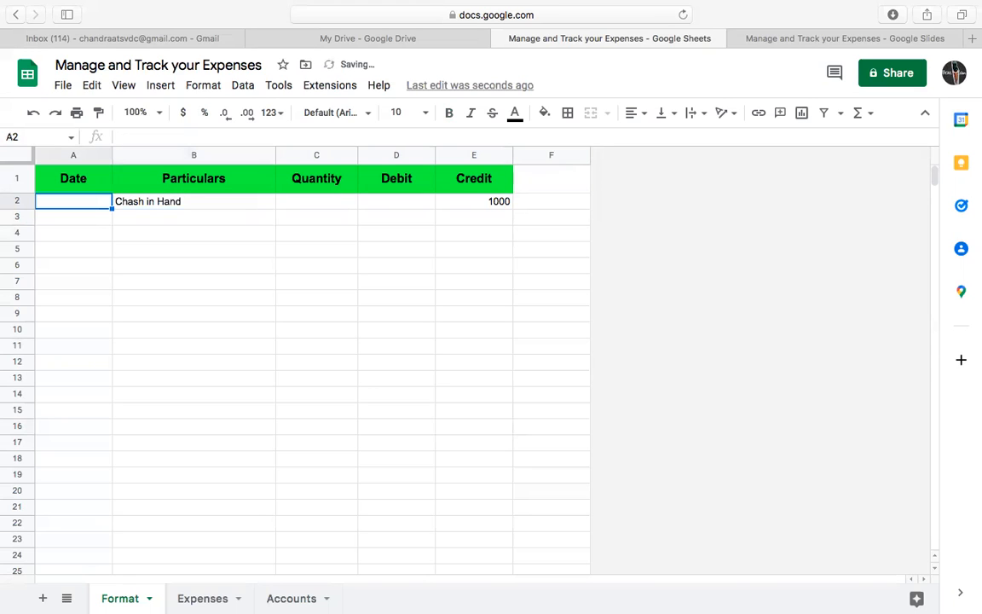
click(127, 201)
double_click(128, 201)
key(BackSpace)
key(Return)
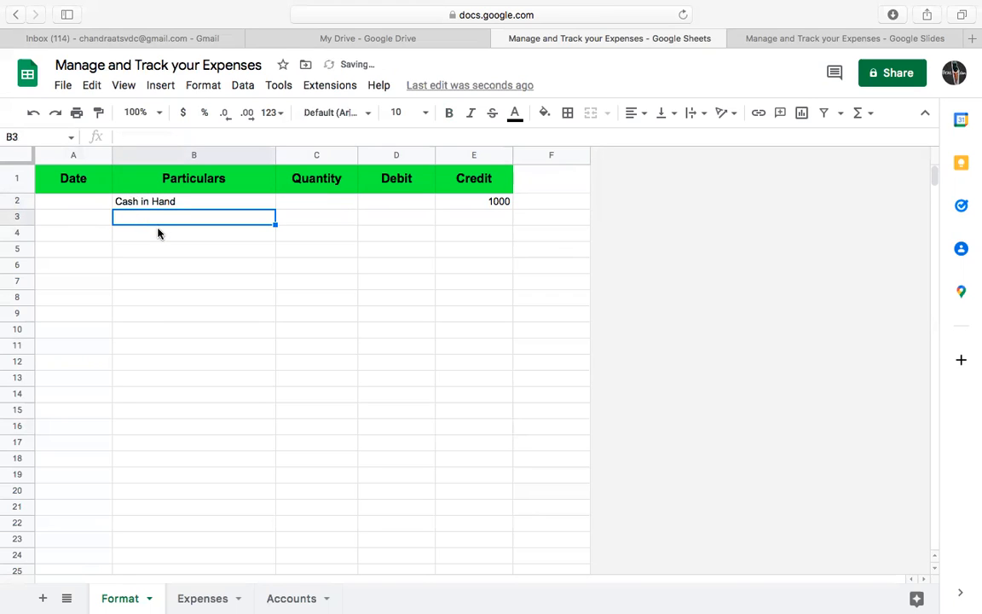
- Enter the date 2022-Aug-12 for the Cash in Hand row in cell A2
key(Up)
key(Right)
key(Right)
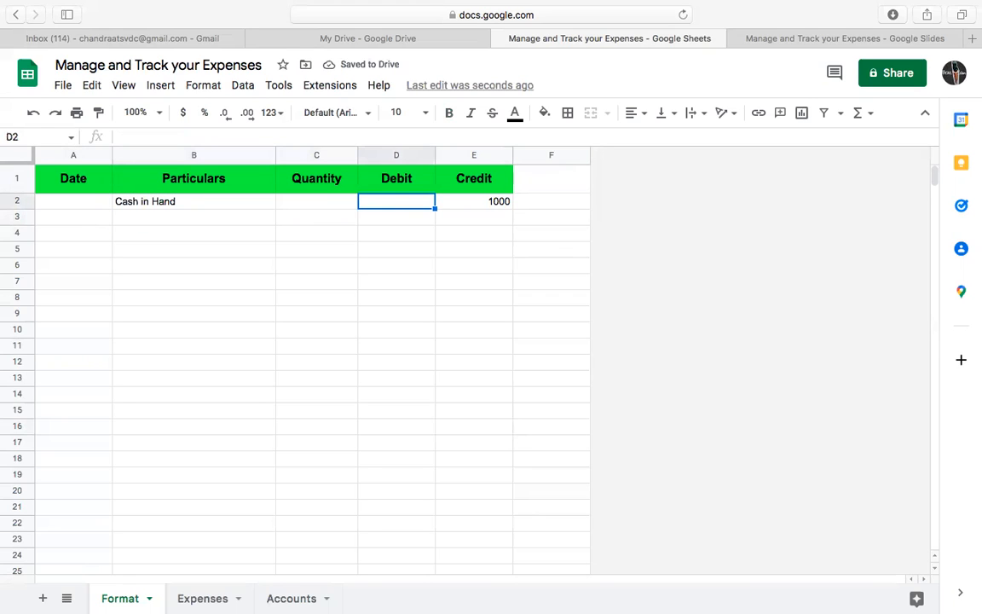
key(Right)
key(Down)
key(Left)
key(Left)
key(Left)
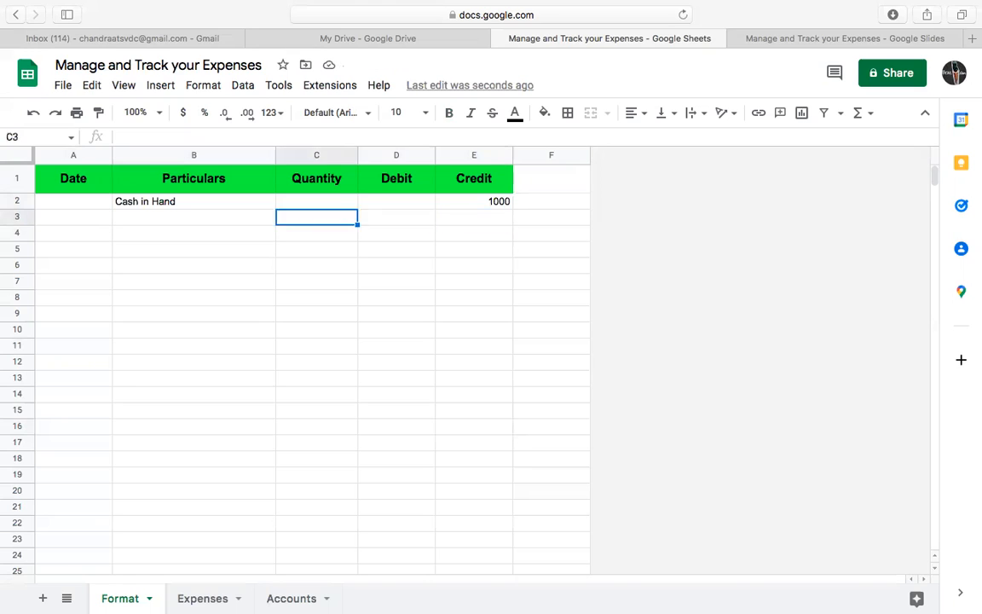
key(Left)
key(Up)
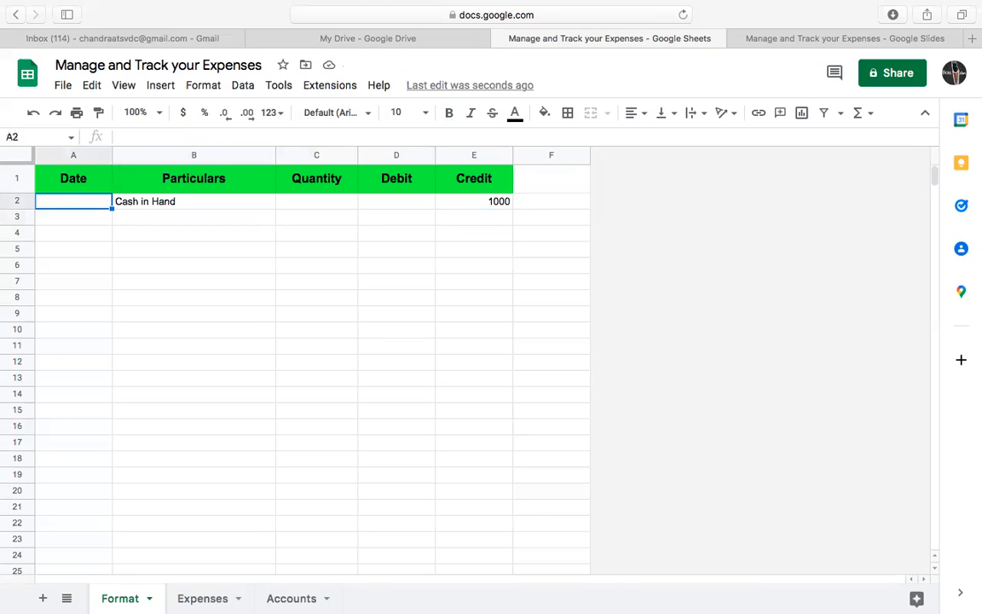
text(2022-Aug)
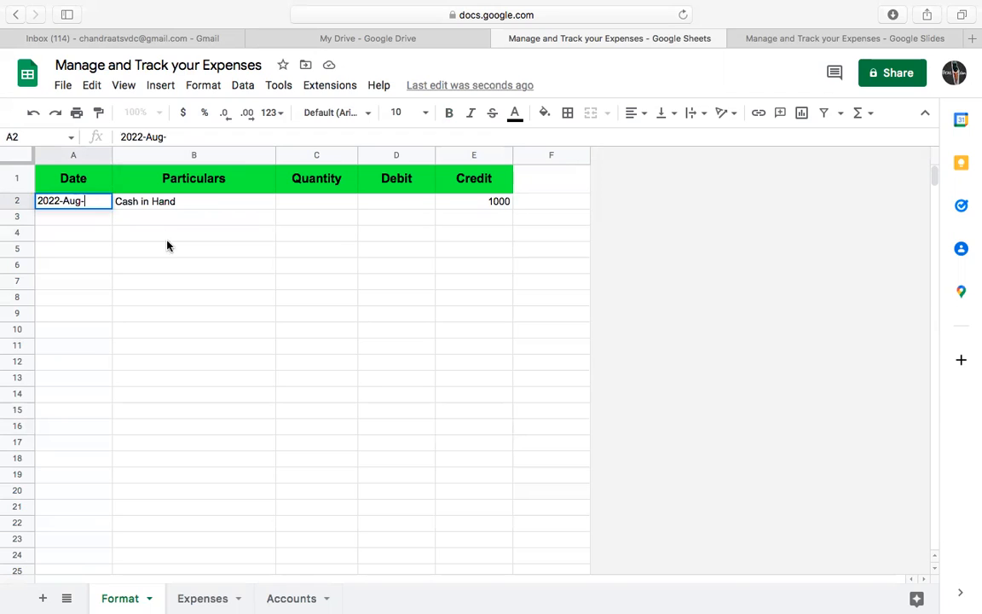
text(-12)
key(Tab)
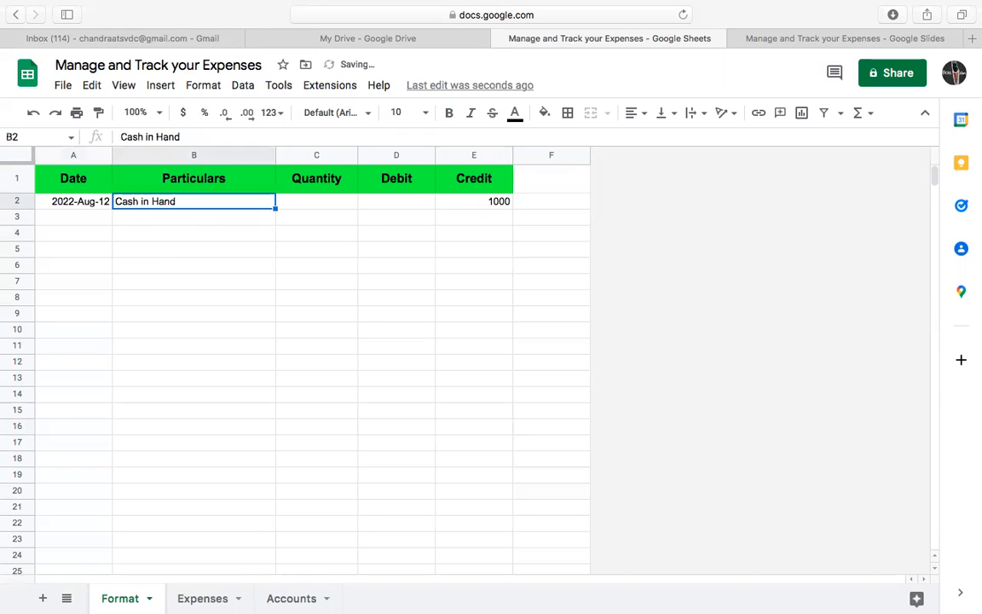
text(Cash in Hand)
click(318, 203)
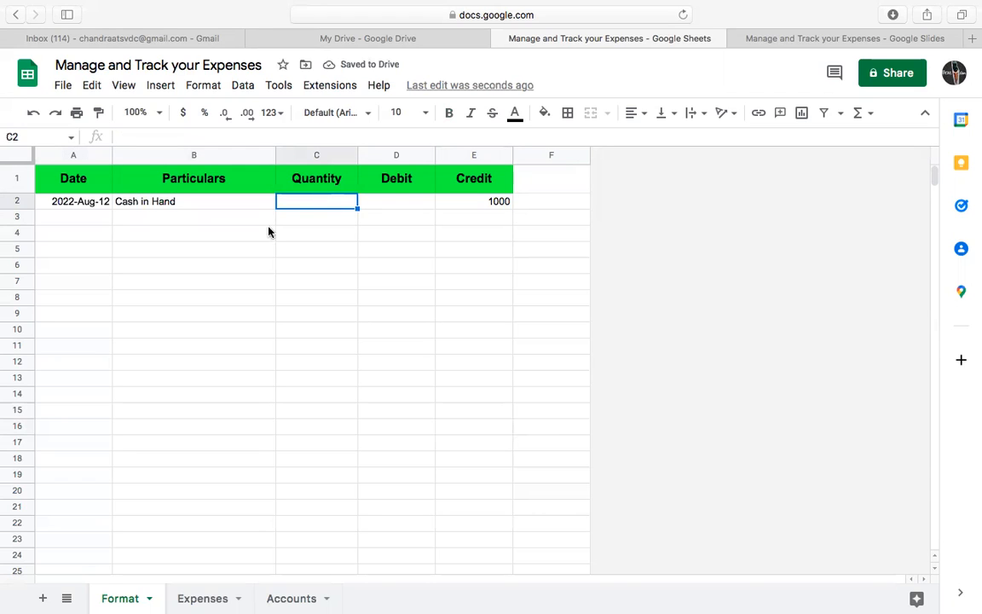
- List "Milk" and "Paper" as particulars in cells B3 and B4, below Cash in Hand
click(192, 222)
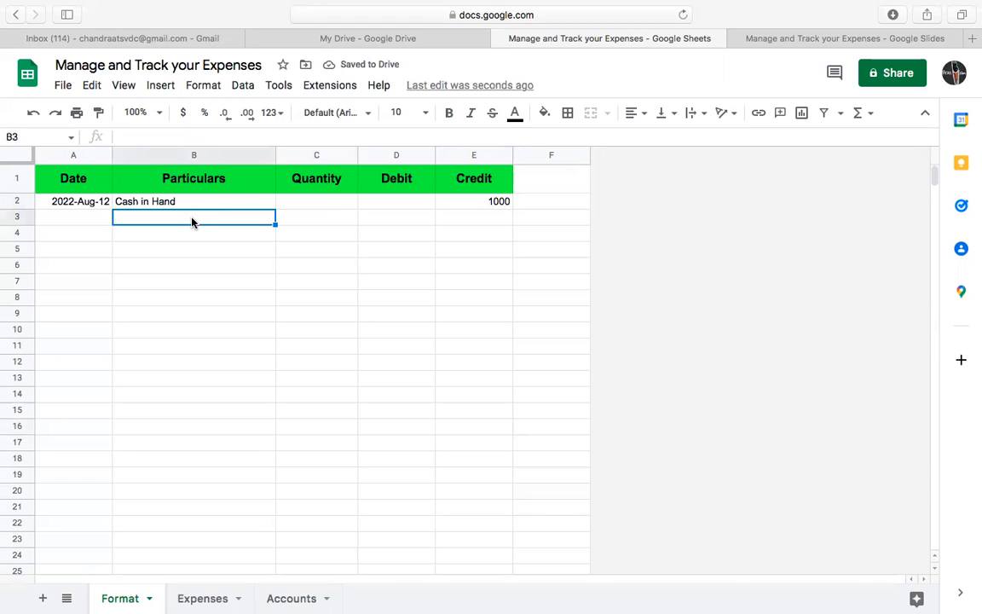
text(Milk)
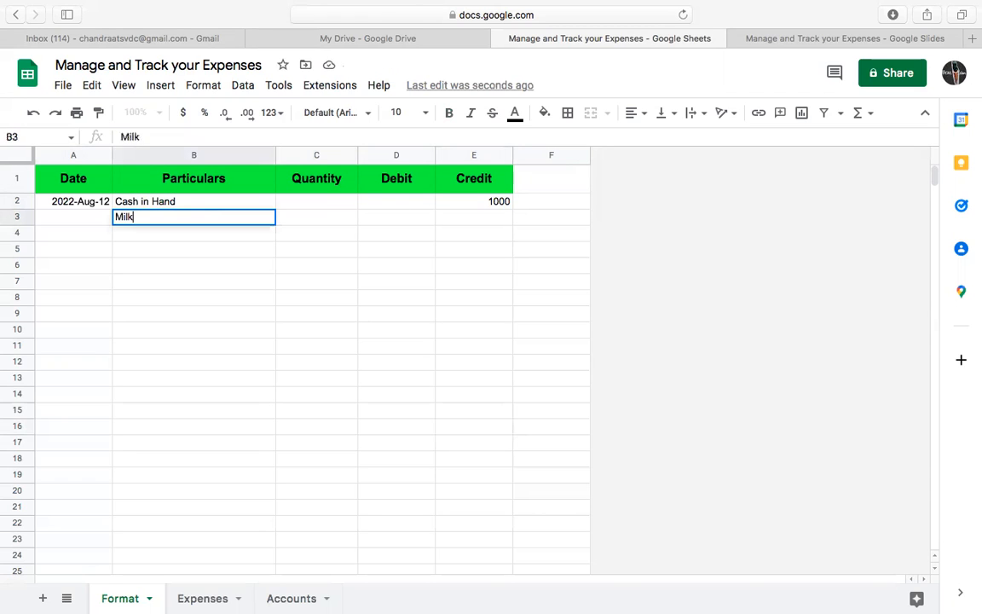
key(Right)
key(Left)
key(Down)
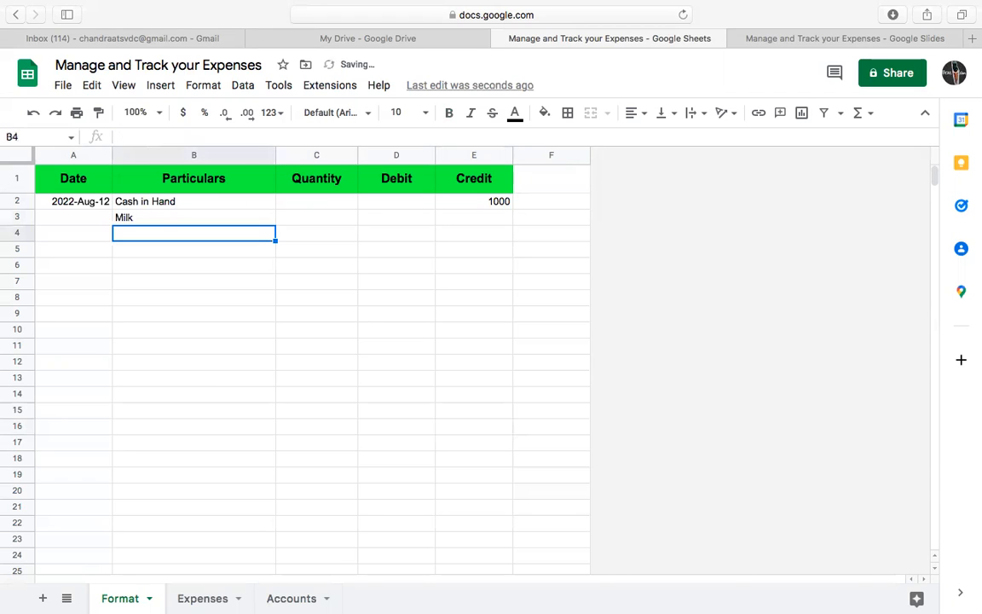
text(Paper)
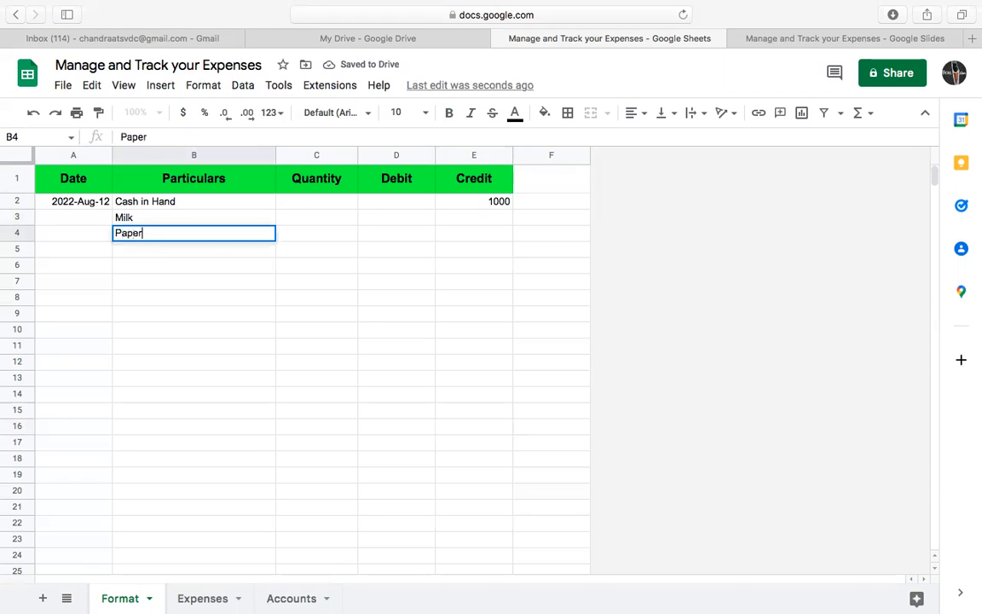
- Enter debit amounts of 30 for Milk in D3 and 12 for Paper in D4
key(Tab)
key(Up)
key(Right)
text(30)
key(Return)
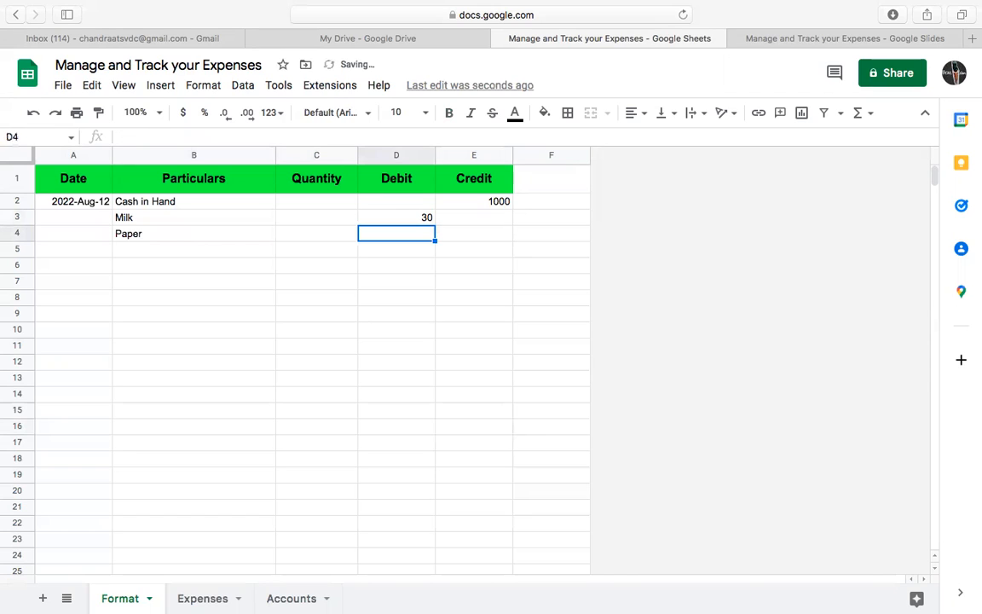
text(12)
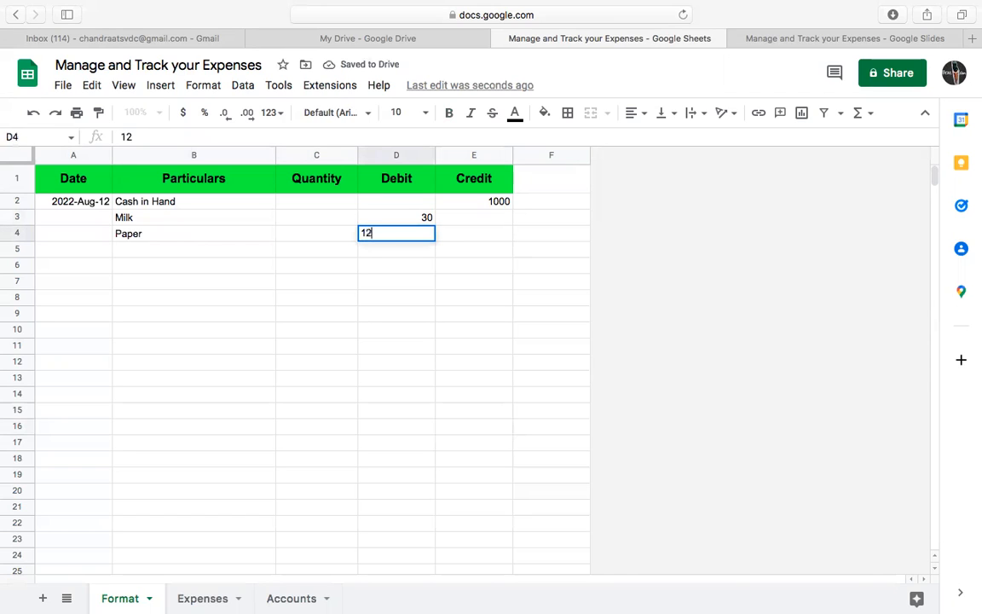
key(Return)
- Add a "Tomato" entry in row 5 with quantity 1kg and a debit of 10
key(Left)
key(Left)
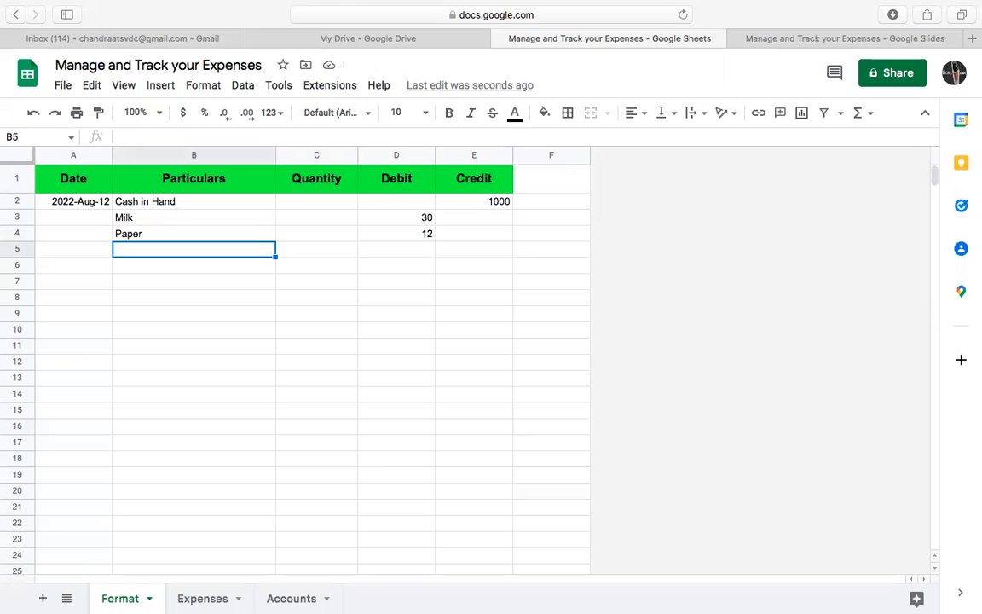
text(Tomato)
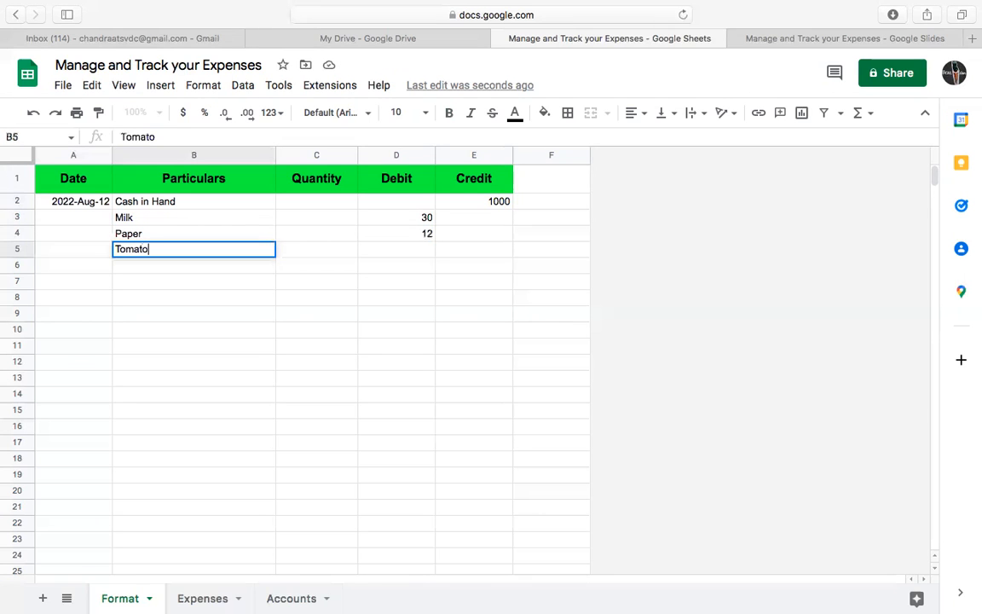
key(Tab)
key(Tab)
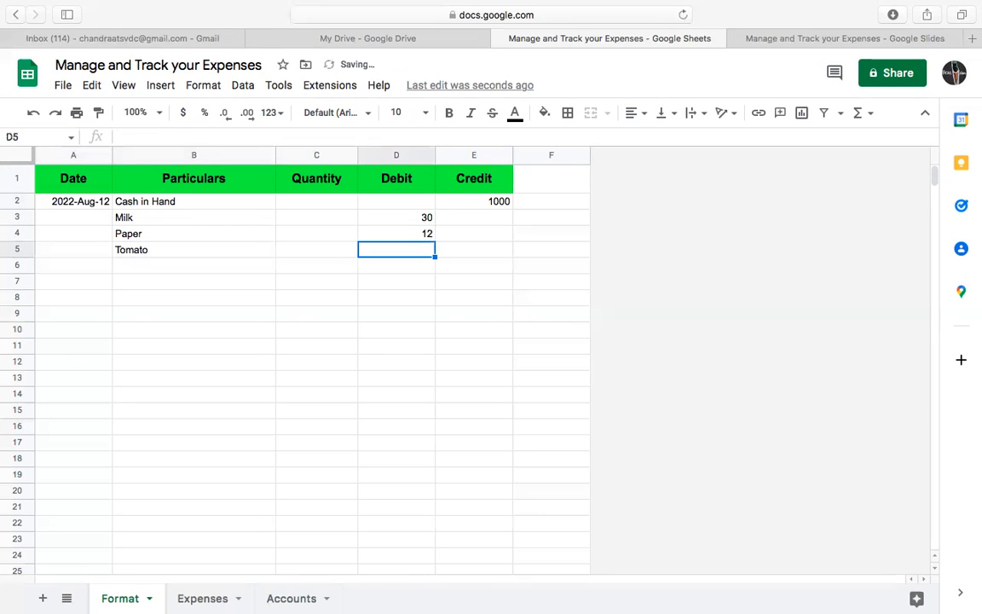
text(10)
key(Return)
key(Up)
key(Left)
text(1kg)
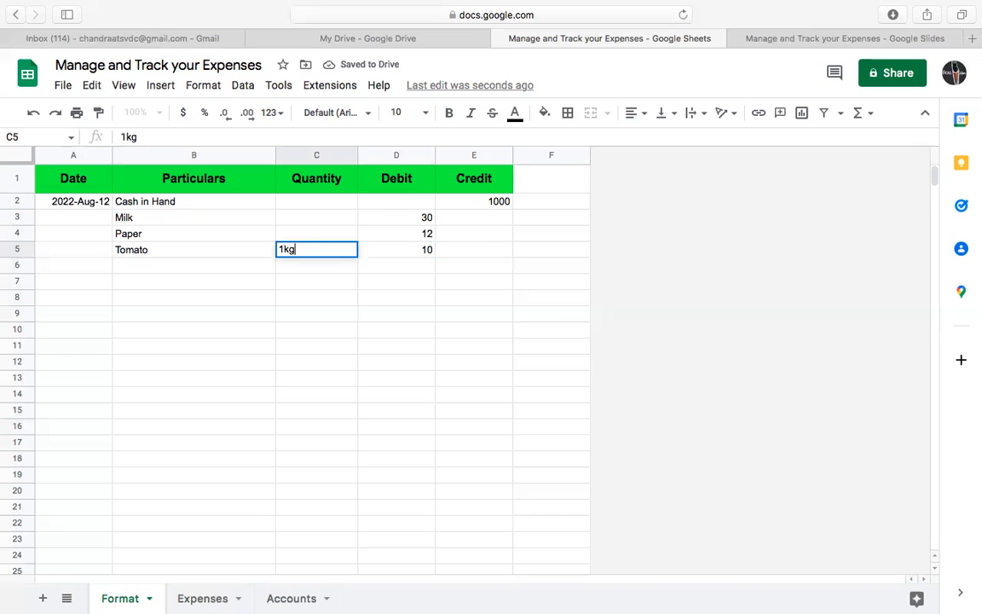
key(Return)
- Add an "Onions" entry in row 6 with quantity 1kg and a debit of 25
text(On)
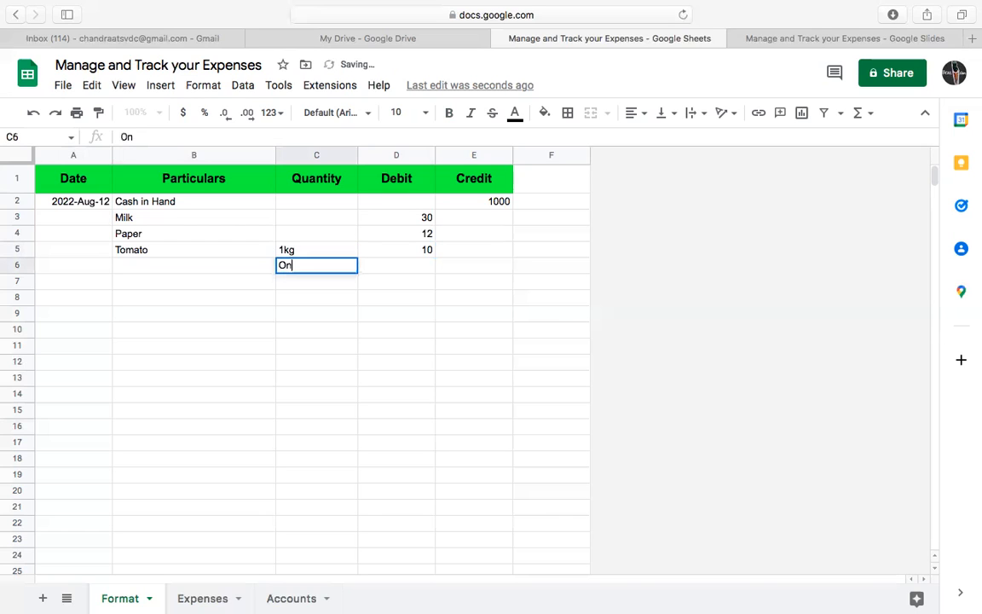
key(BackSpace)
key(BackSpace)
text(1k)
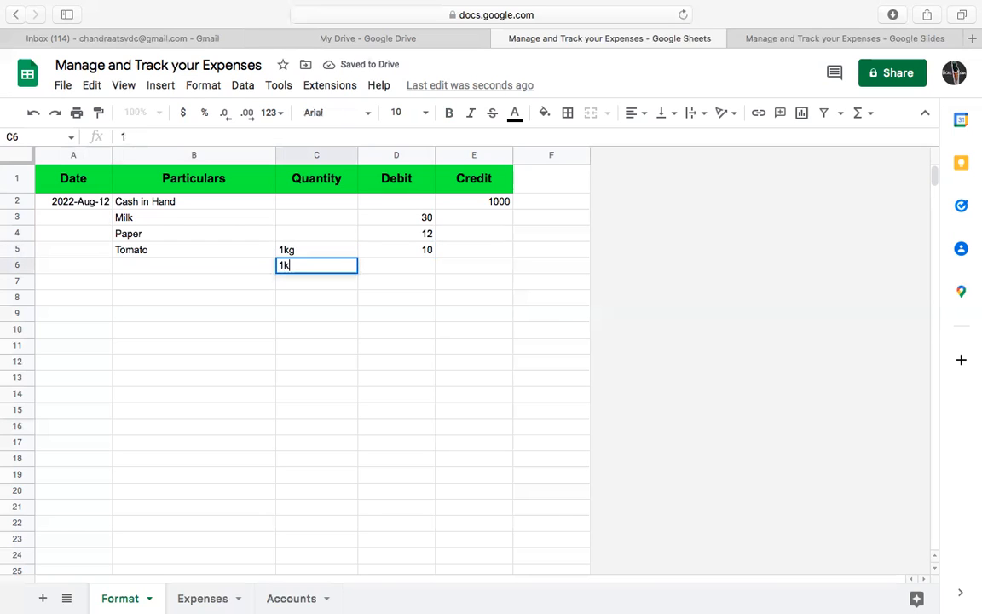
text(g)
key(Left)
text(Onions)
key(Right)
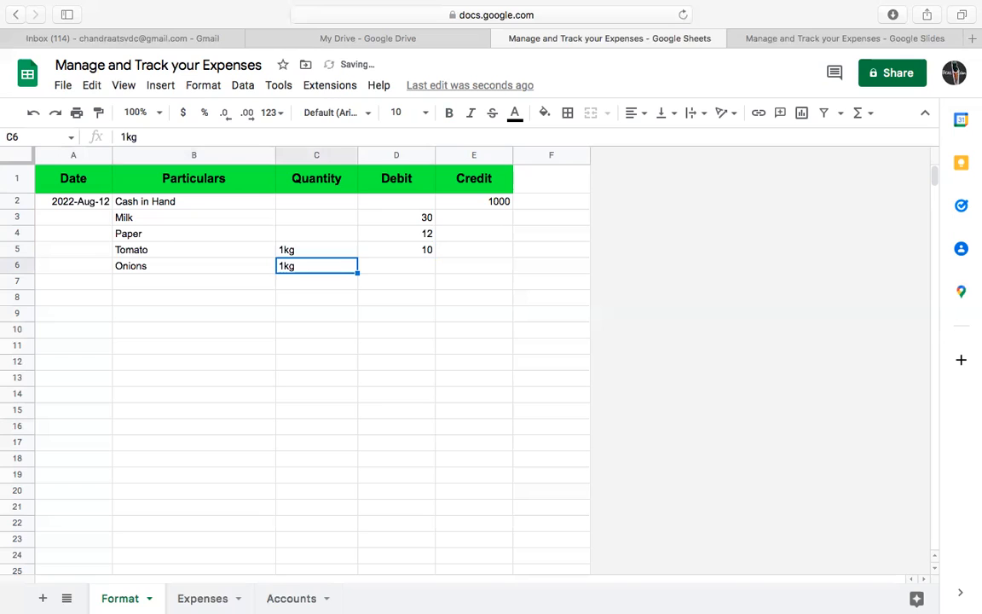
key(Right)
text(2)
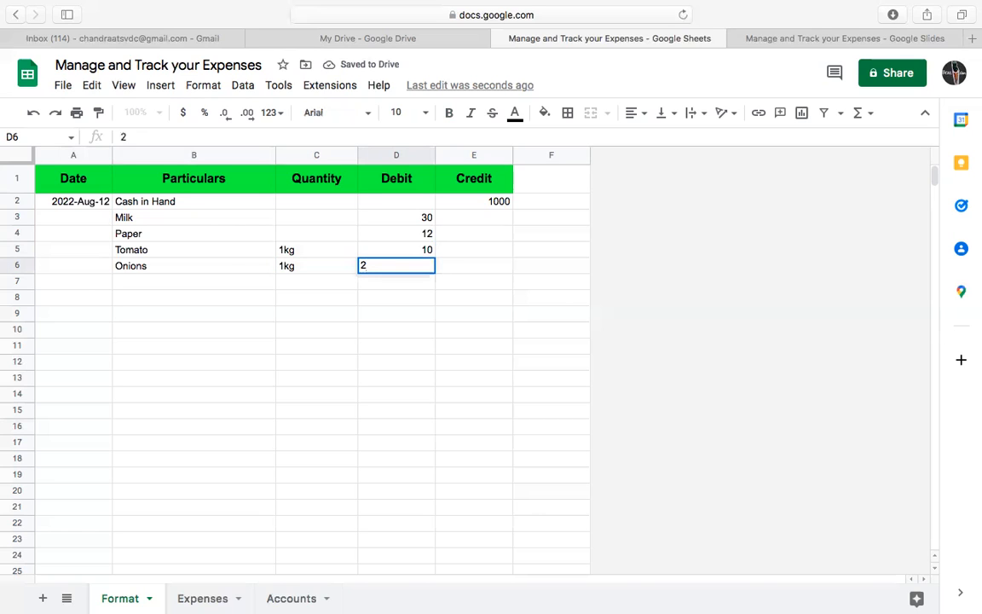
text(5)
key(Return)
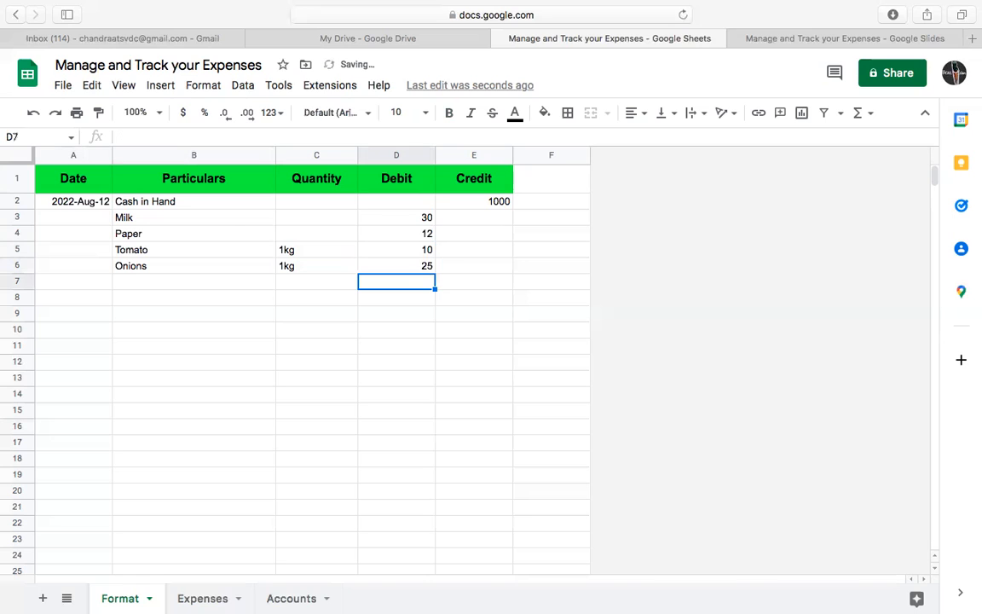
- Enter a SUM formula in cell D8 that references the Milk debit in D3
click(396, 301)
text(=)
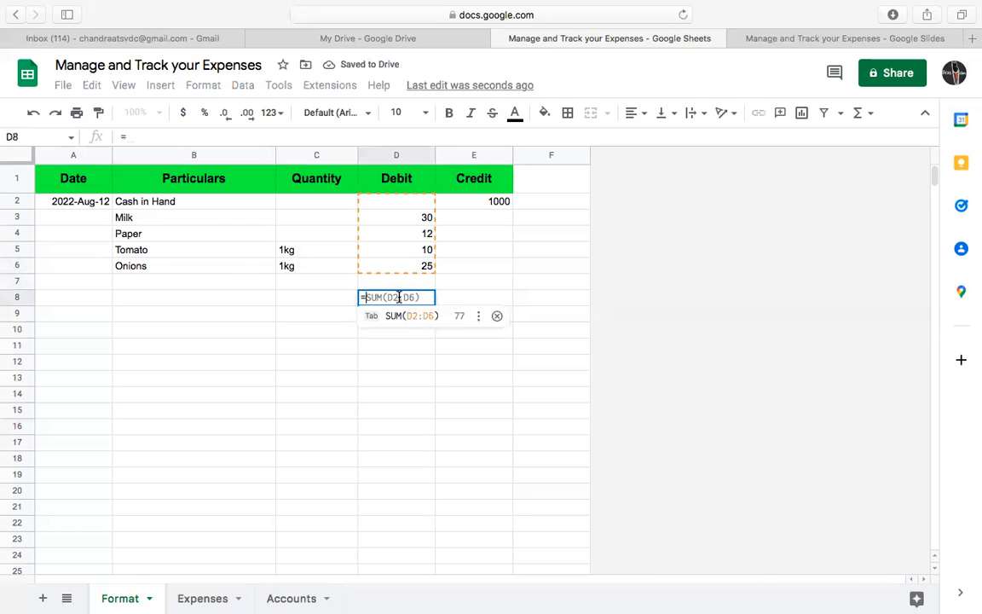
text(Sum)
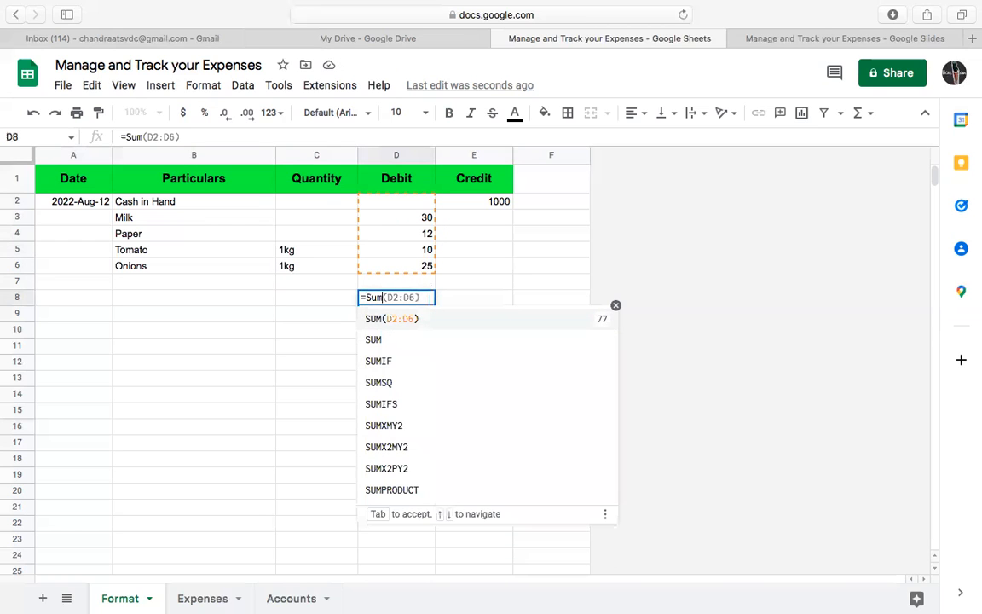
text(()
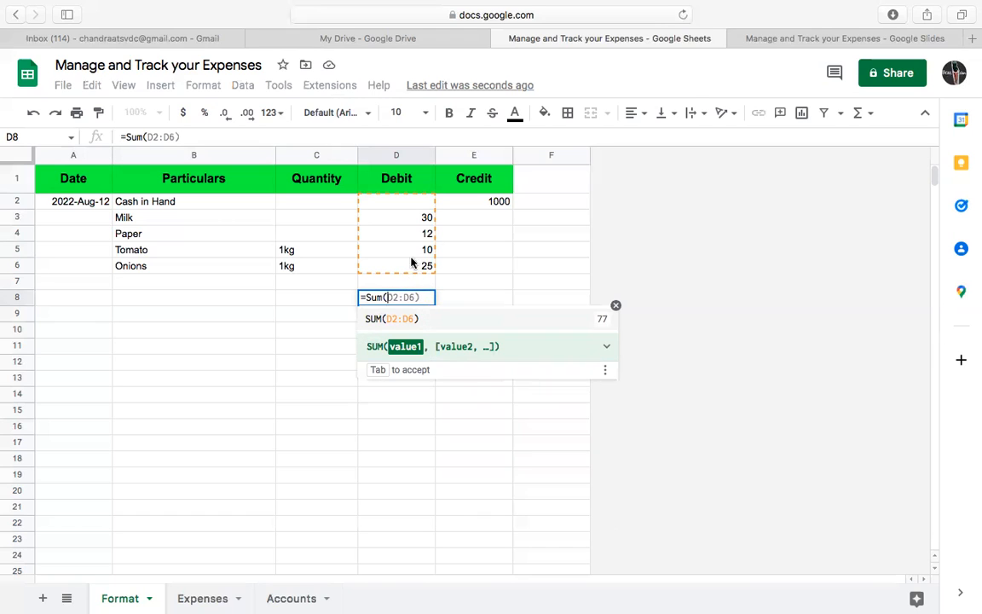
click(404, 218)
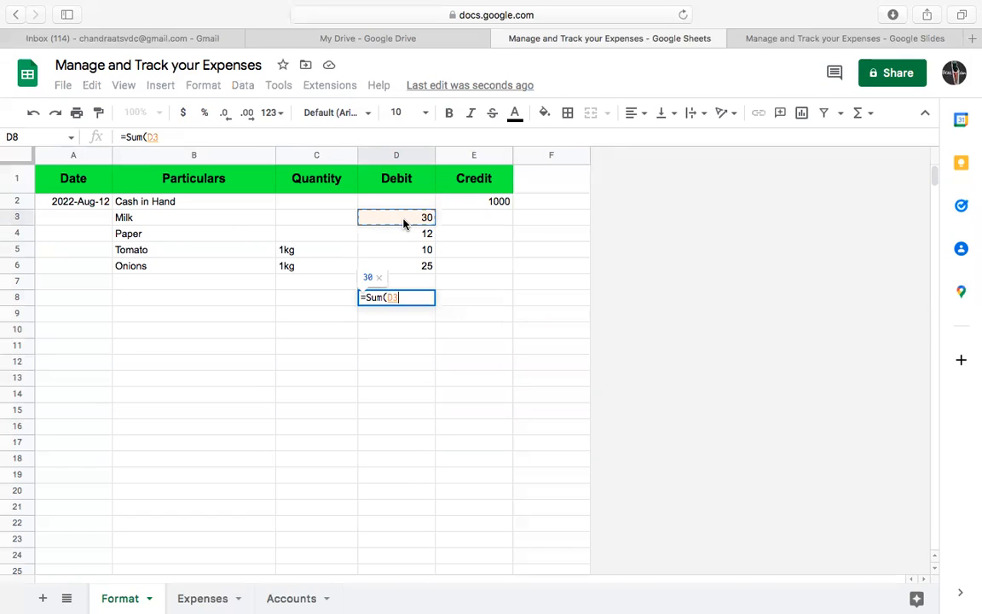
text(:)
key(BackSpace)
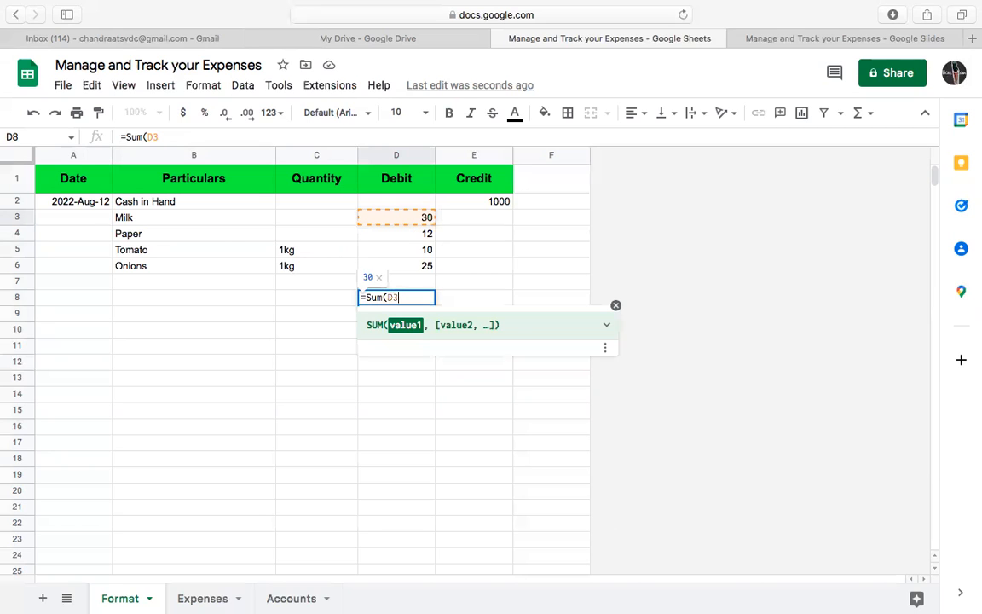
key(Return)
- Edit the SUM formula in D8 so that it totals the debit range D3:D6
click(406, 222)
drag(406, 224, 405, 236)
double_click(406, 300)
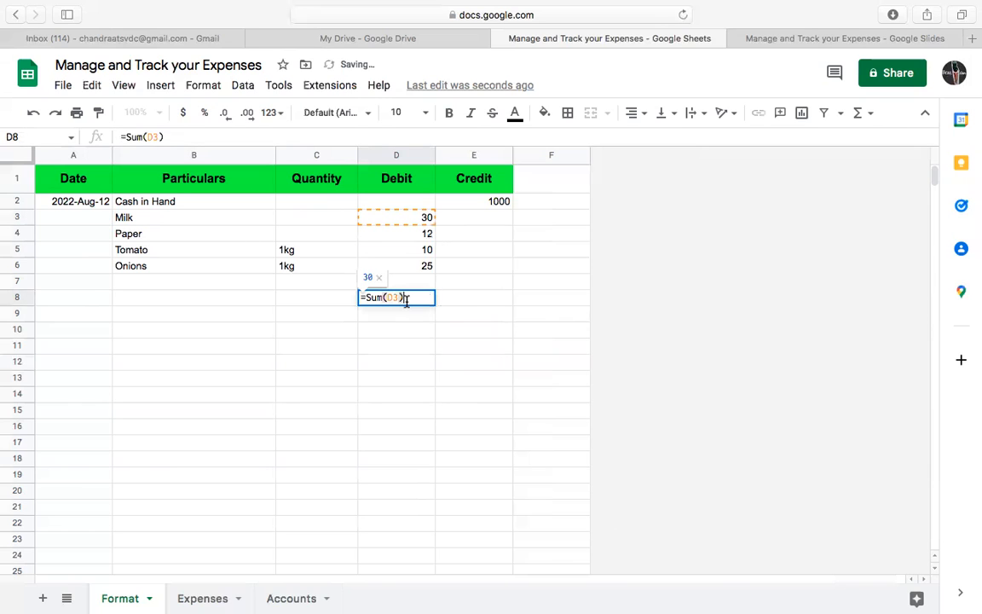
click(396, 297)
key(BackSpace)
key(BackSpace)
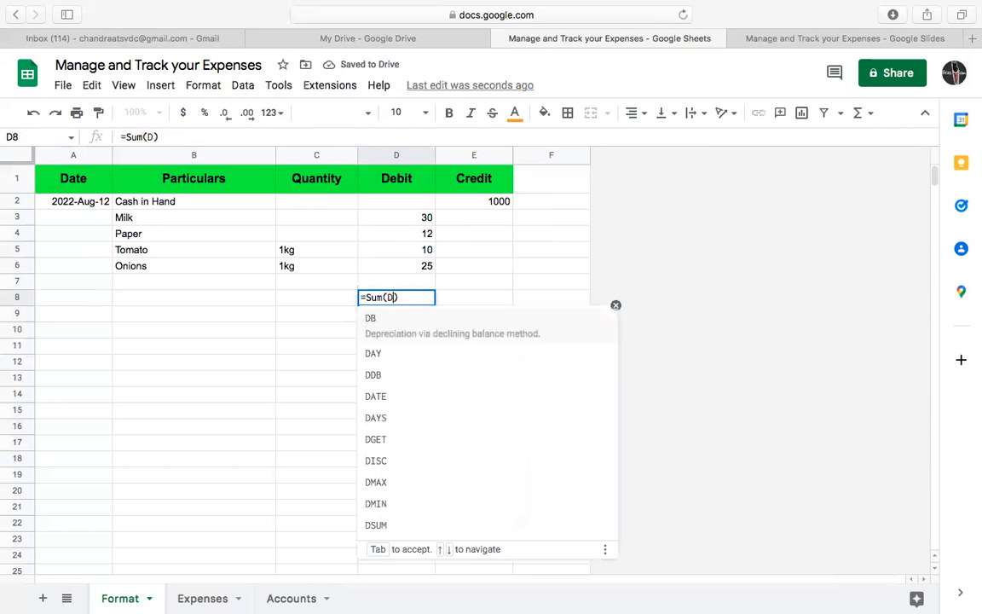
drag(416, 220, 418, 273)
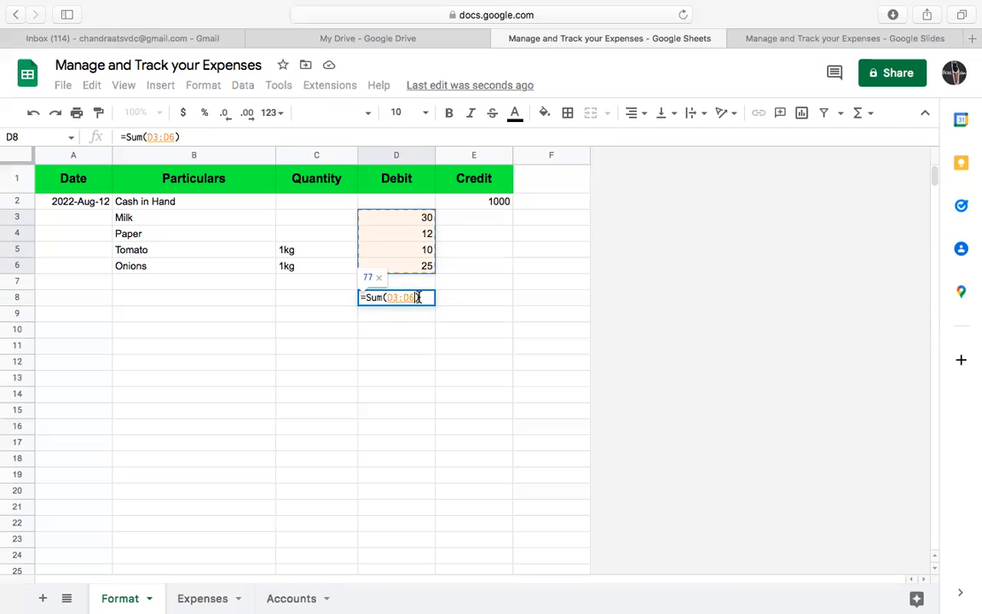
key(Return)
- Calculate the remaining balance in cell E9 with the formula =E2-D8
click(461, 316)
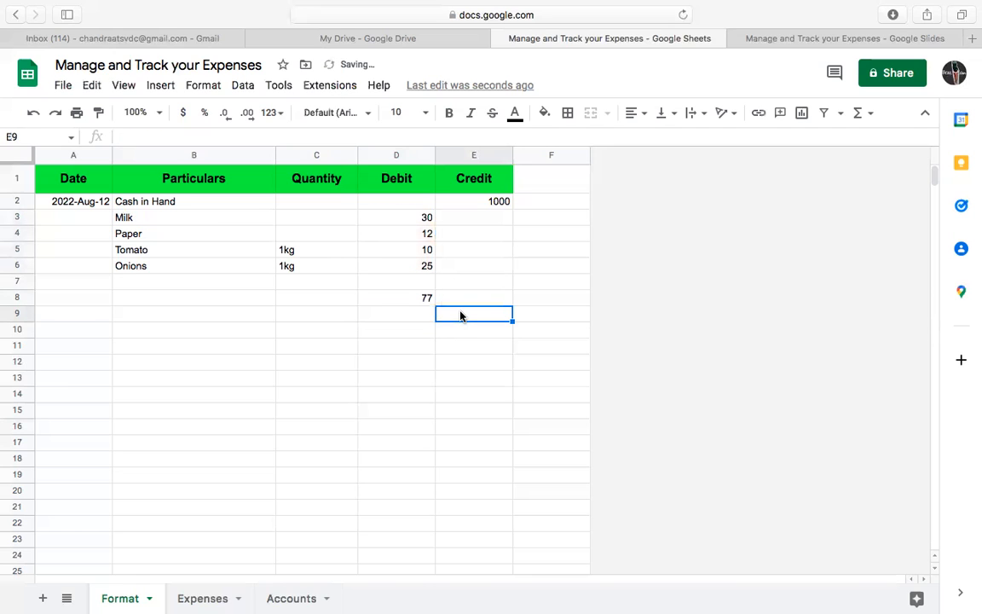
text(=)
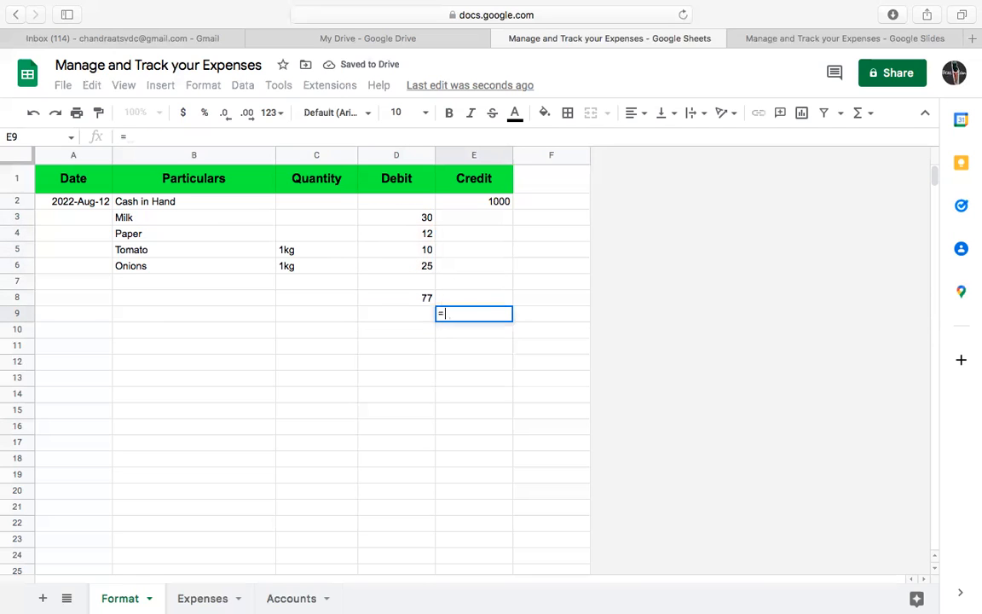
click(494, 203)
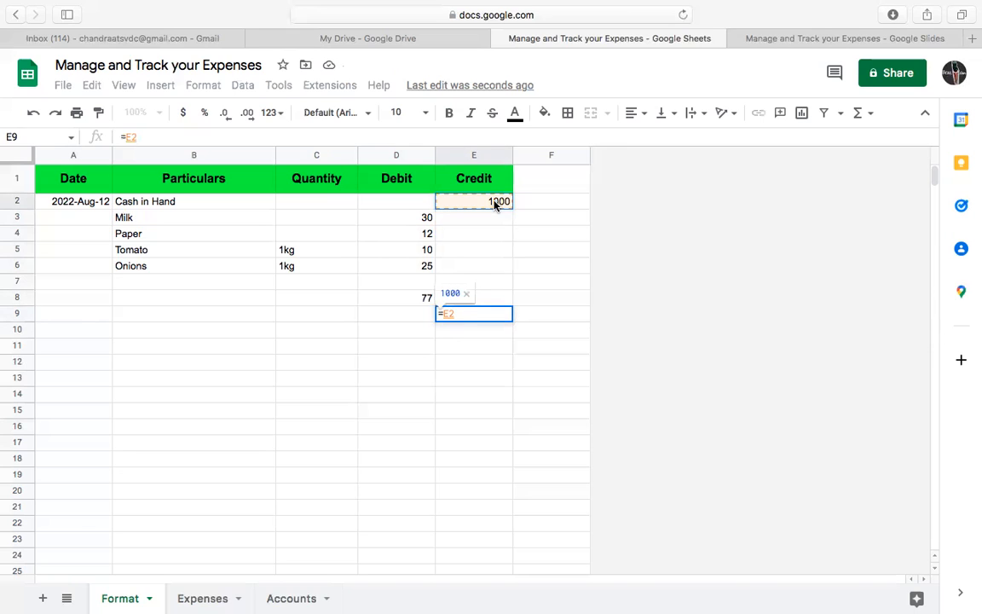
text(-)
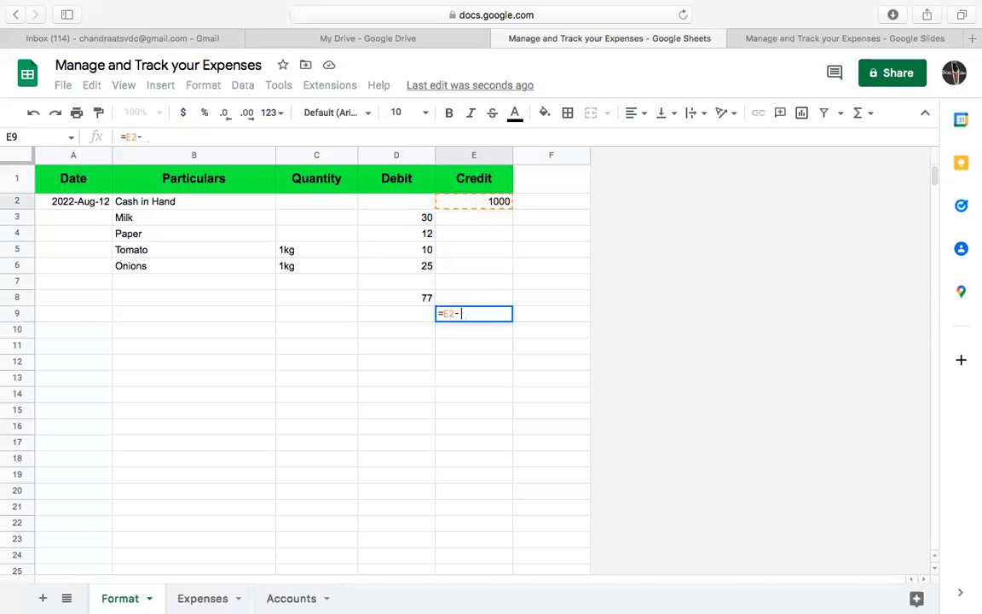
click(418, 301)
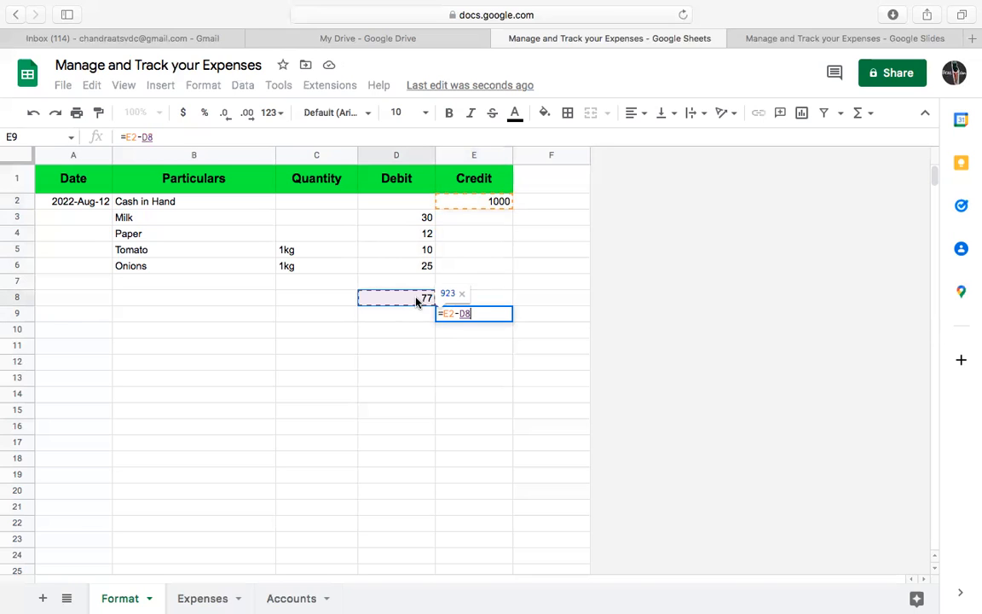
key(Return)
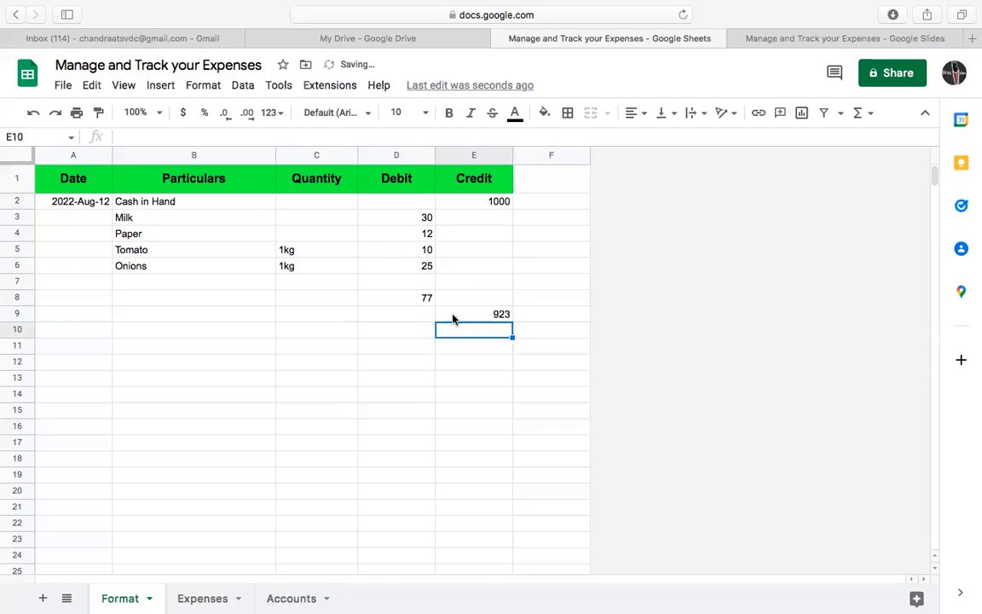
drag(477, 321, 490, 320)
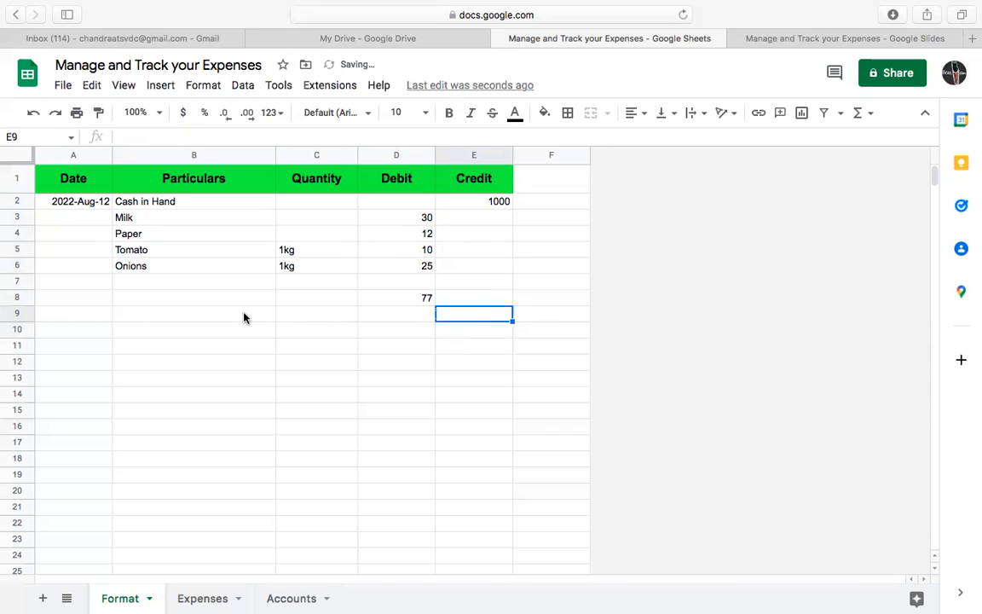
click(245, 314)
key(super+z)
- Label the balance row in cell B9 as "Balance as on 2022-Aug-12"
click(216, 315)
text(Balance )
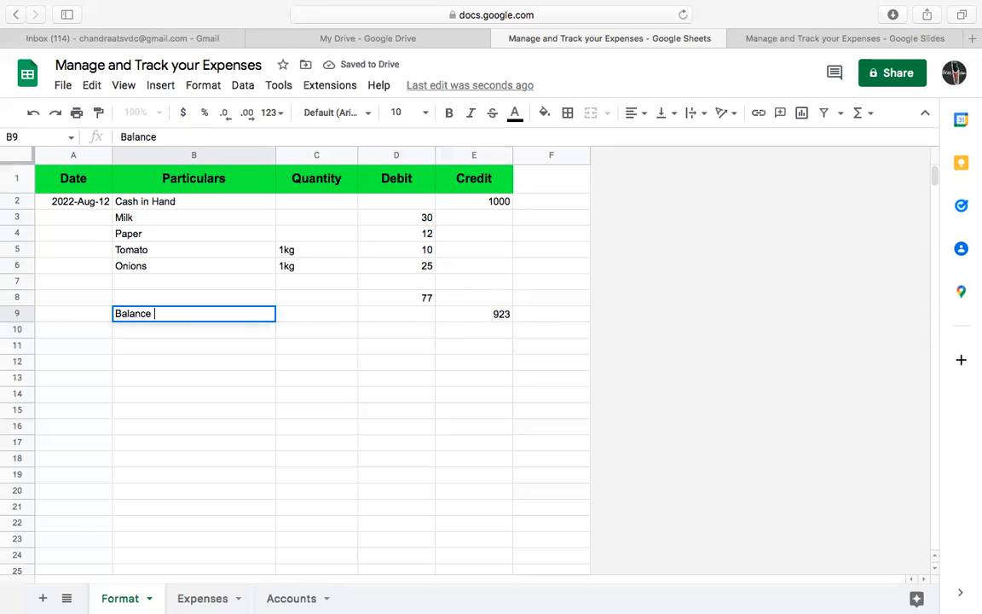
text(as on )
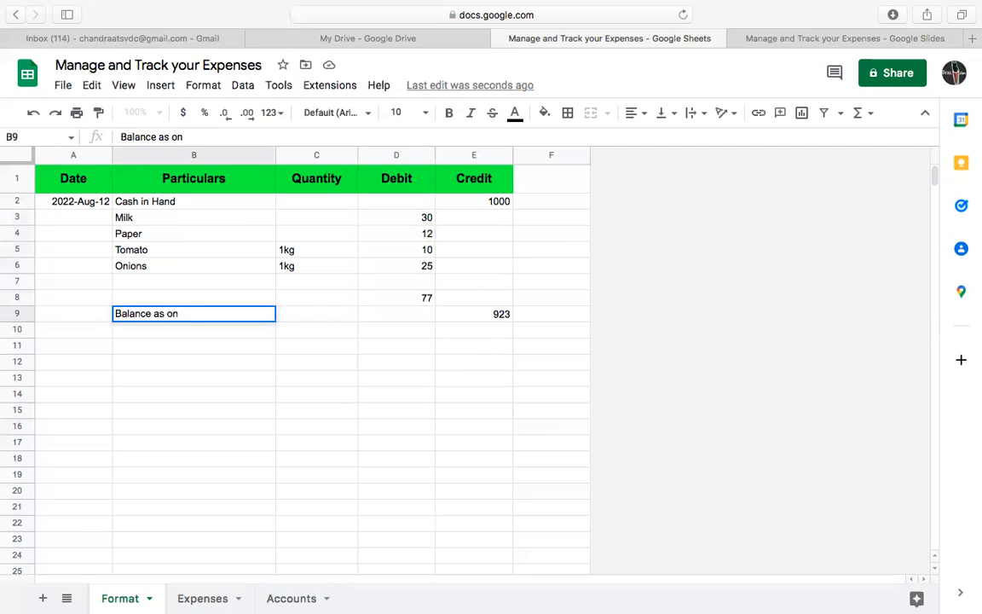
text(2022-Aug-12)
- Label the debit total in cell B8 as "Total Expendiature on 2022-Aug-12"
click(214, 303)
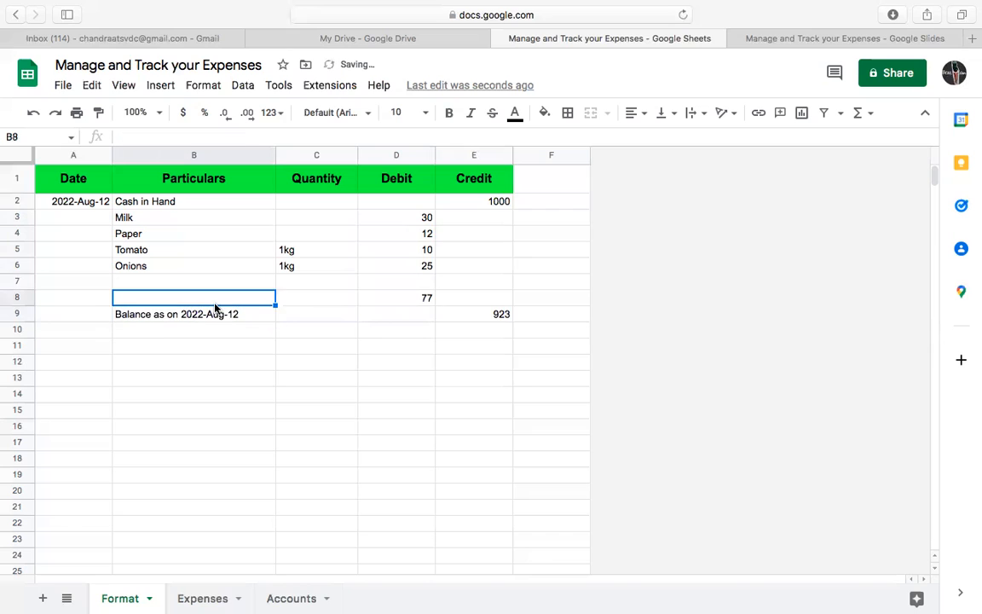
text(Total Expendiiture)
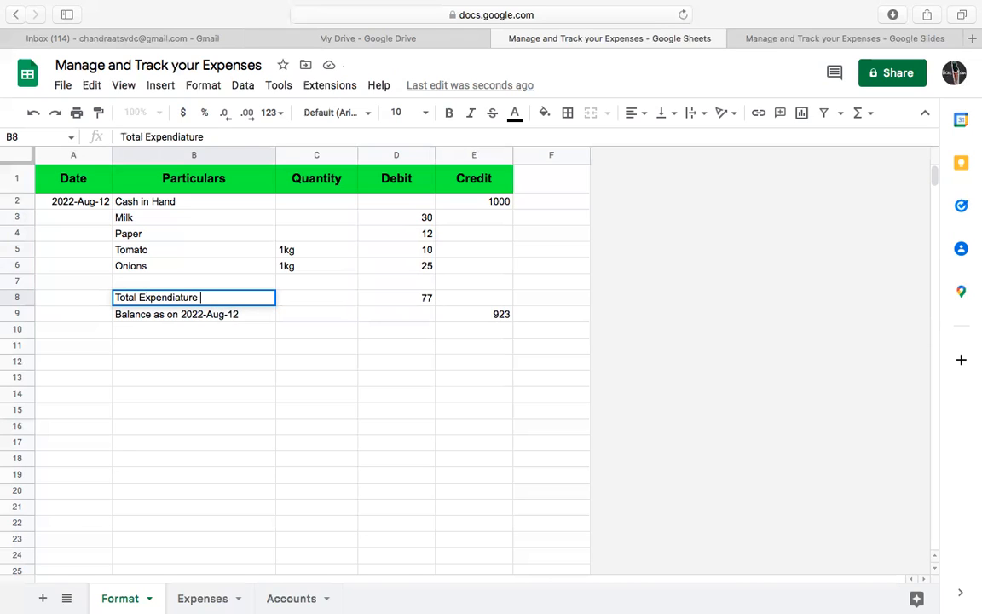
text( on 2022-)
text(Au)
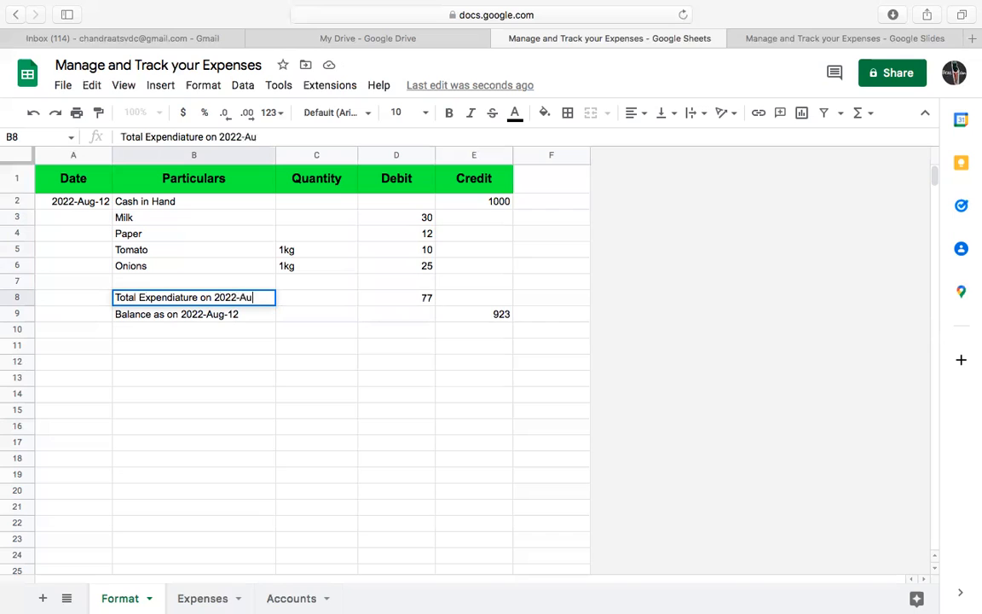
text(g-12)
key(Return)
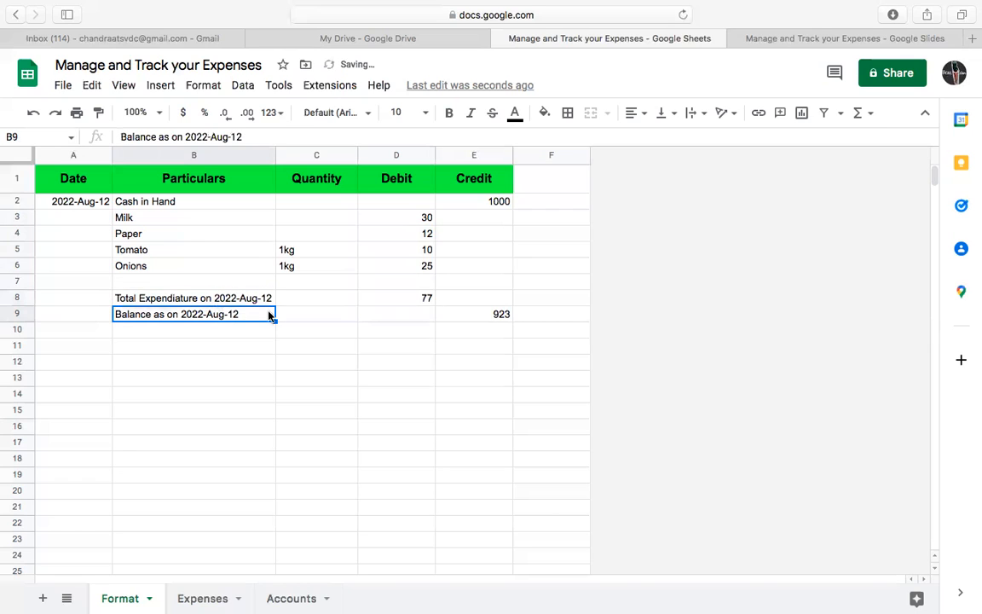
- Fill the total and balance rows, A8:E9, with a light green background
drag(64, 299, 455, 321)
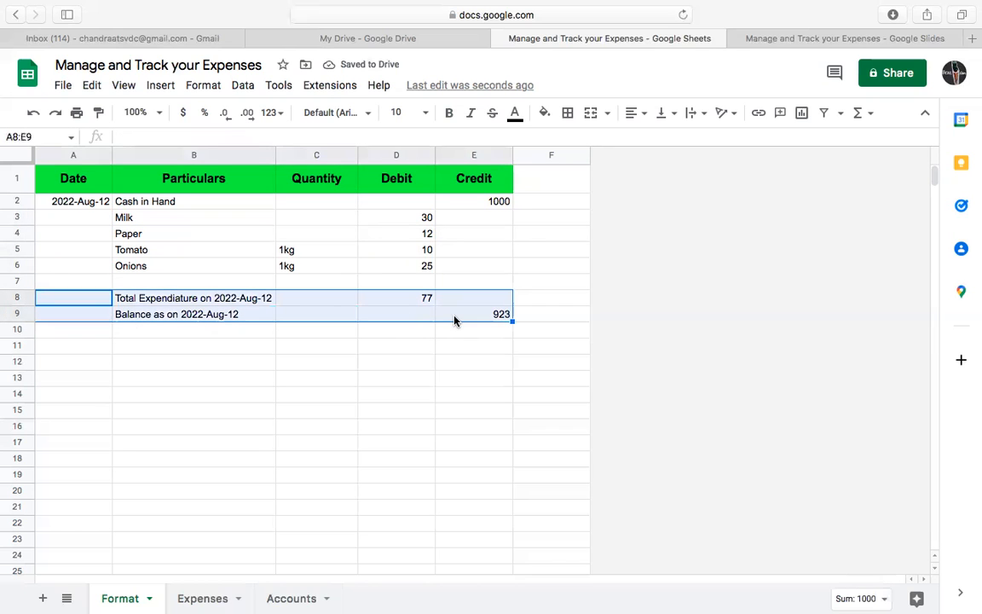
click(545, 113)
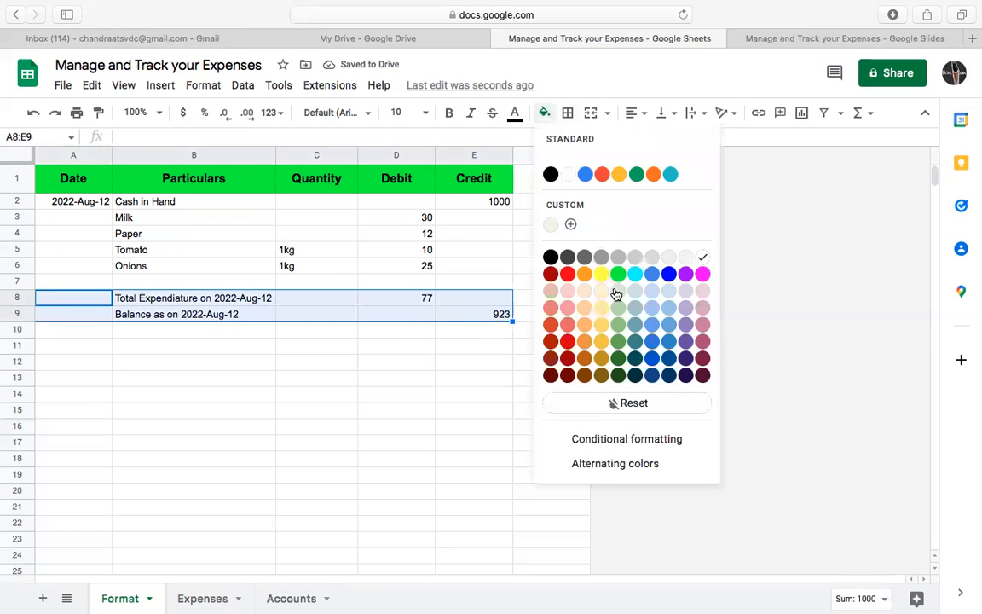
click(619, 322)
click(524, 344)
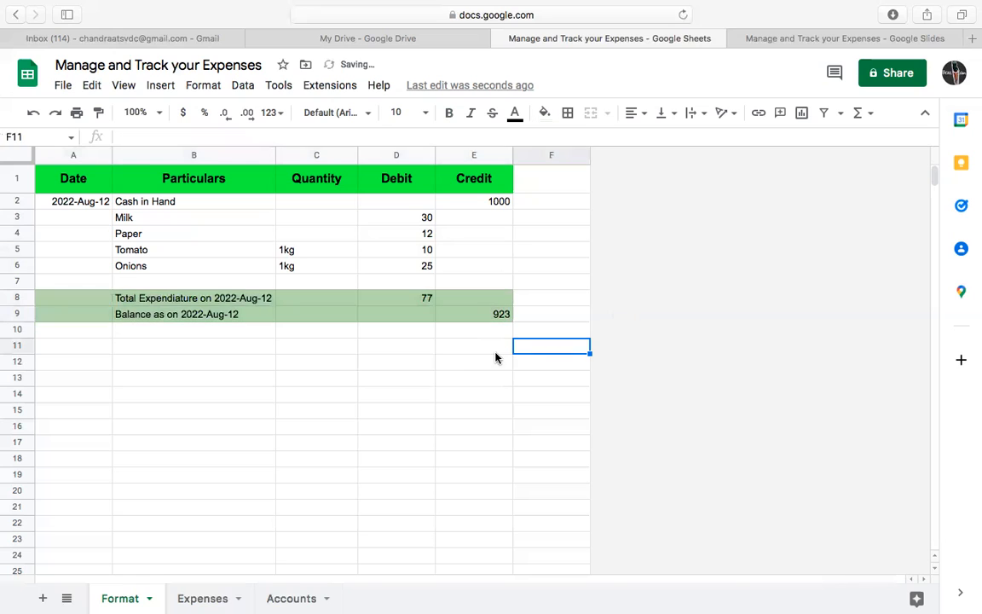
- Copy the date 2022-Aug-12 from A2 into cells A3:A6 for the remaining entries
click(95, 205)
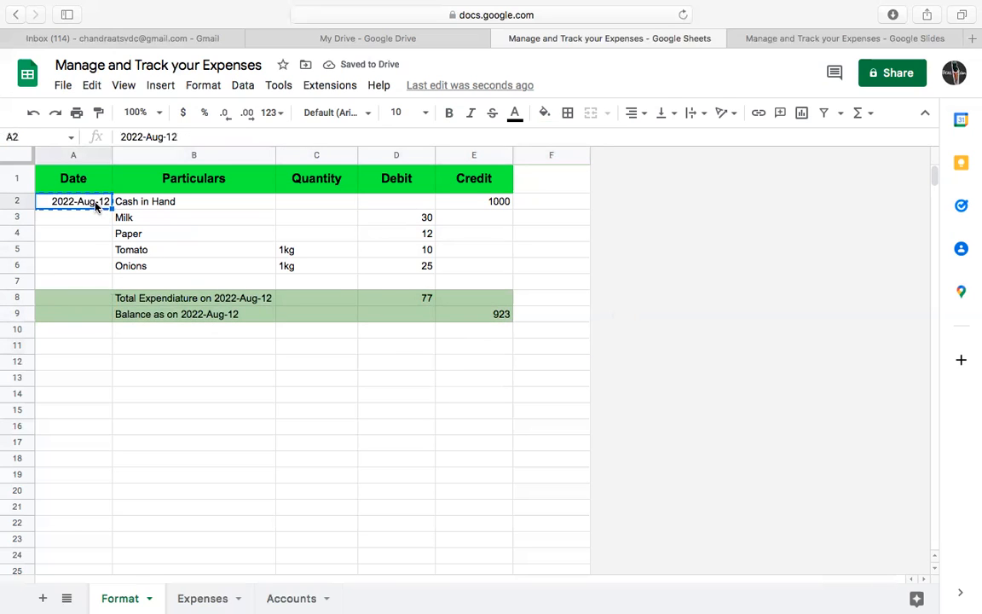
drag(96, 220, 99, 269)
key(super+v)
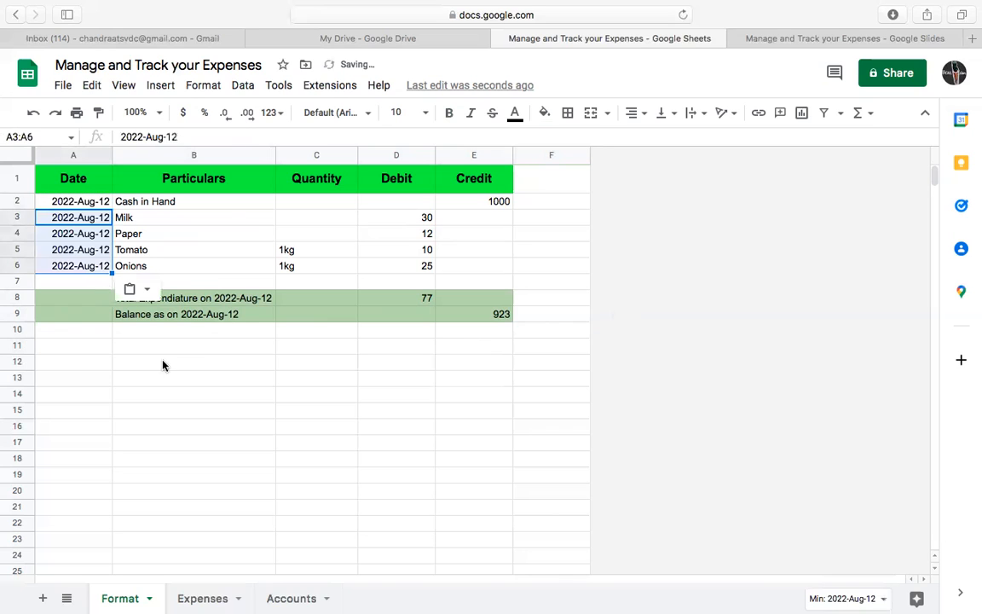
click(196, 388)
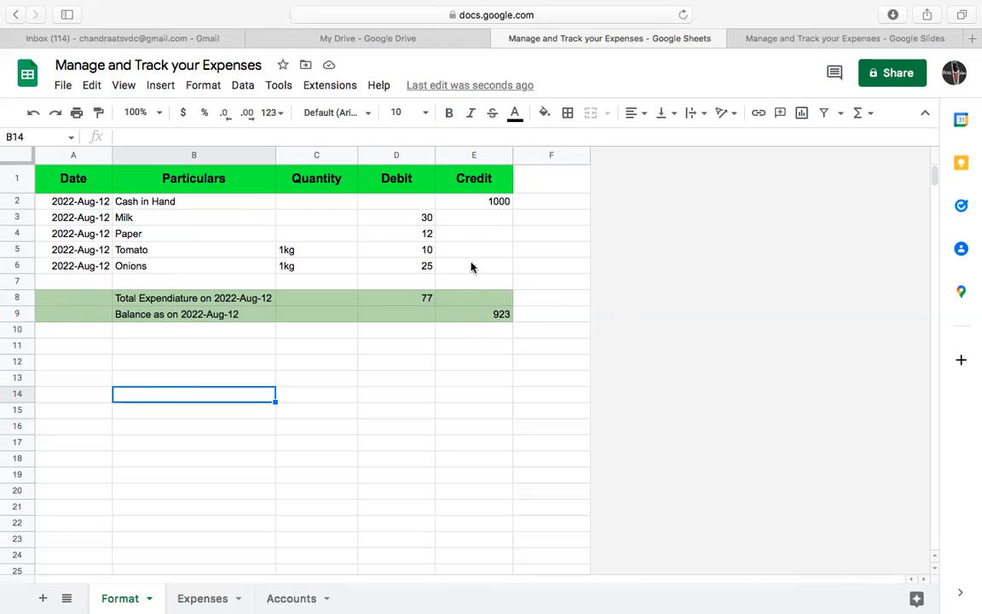
drag(416, 218, 428, 271)
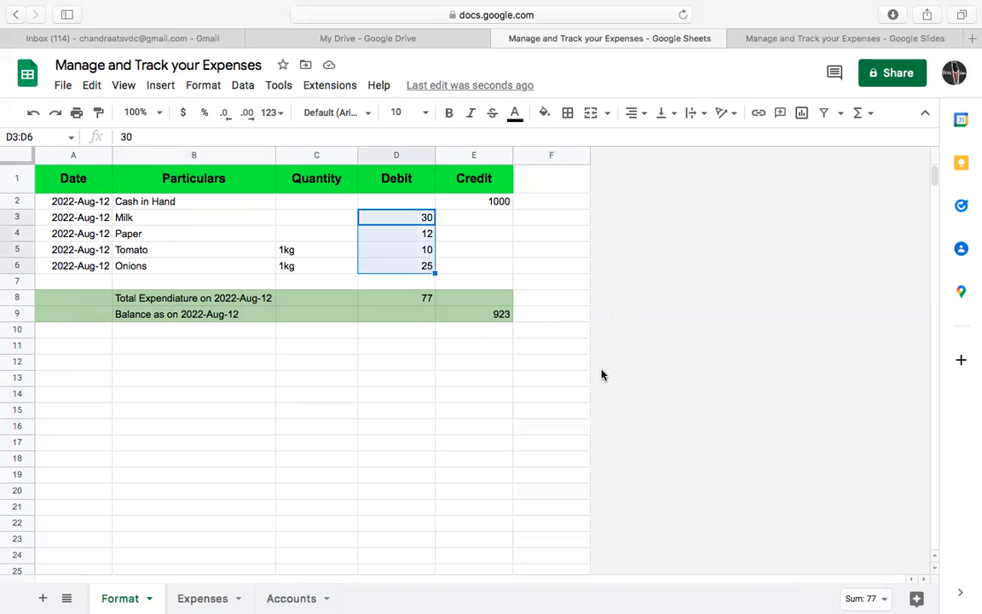
click(567, 379)
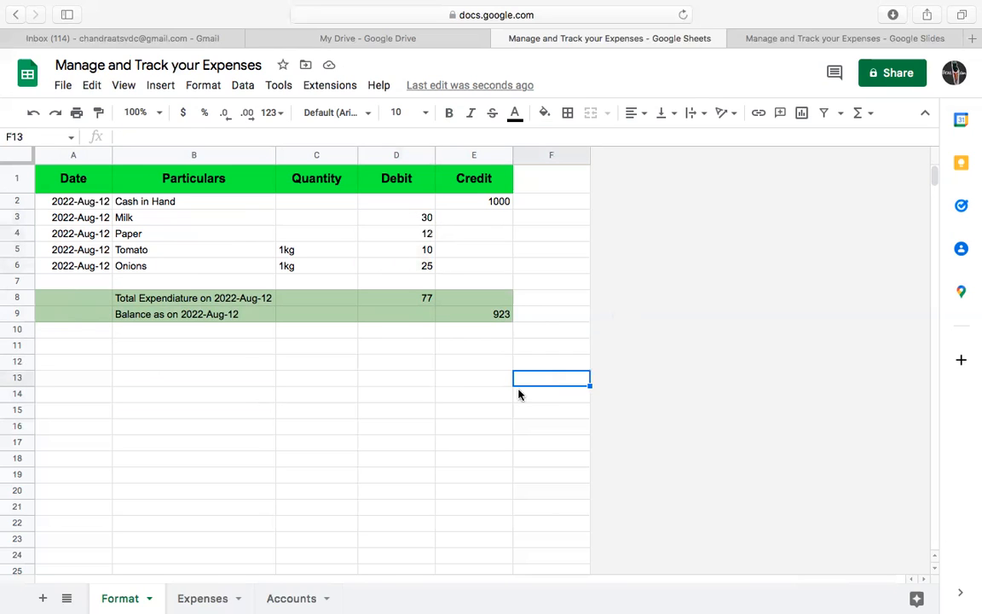
drag(410, 218, 416, 282)
click(441, 380)
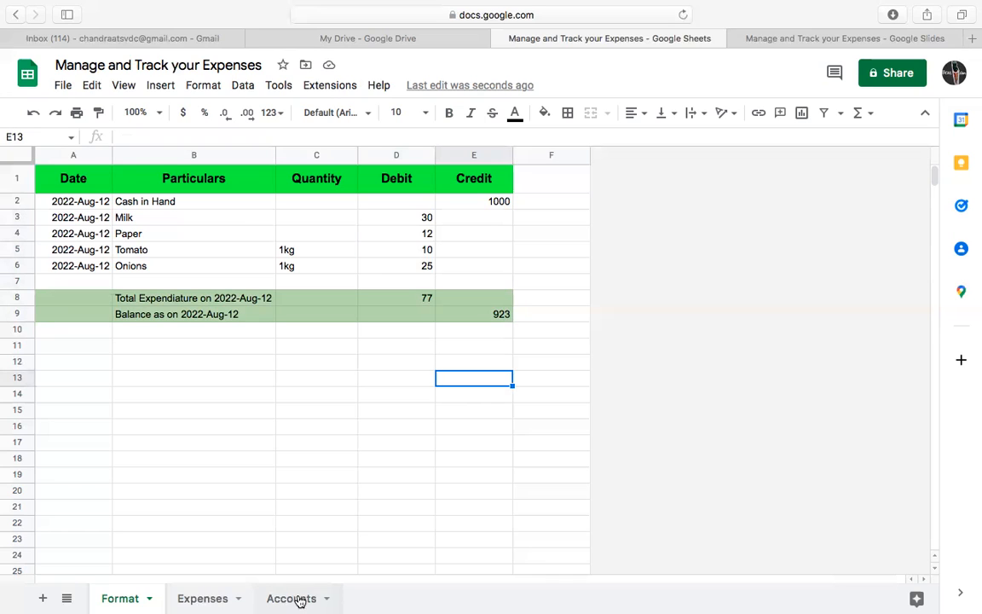
click(329, 443)
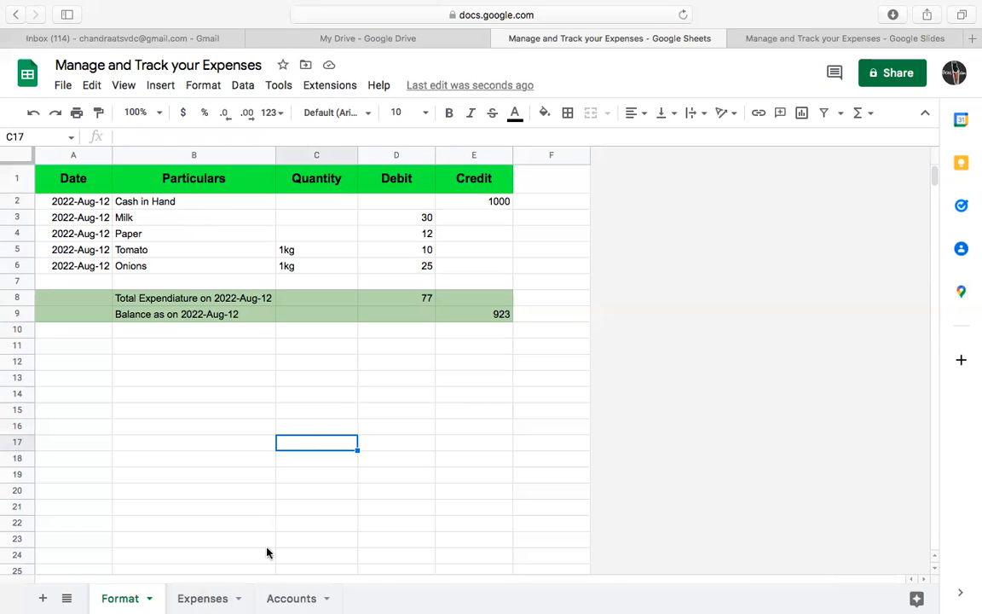
- Open the Expenses sheet and look through its daily entries, totals and balances for August 2022
click(286, 601)
click(208, 600)
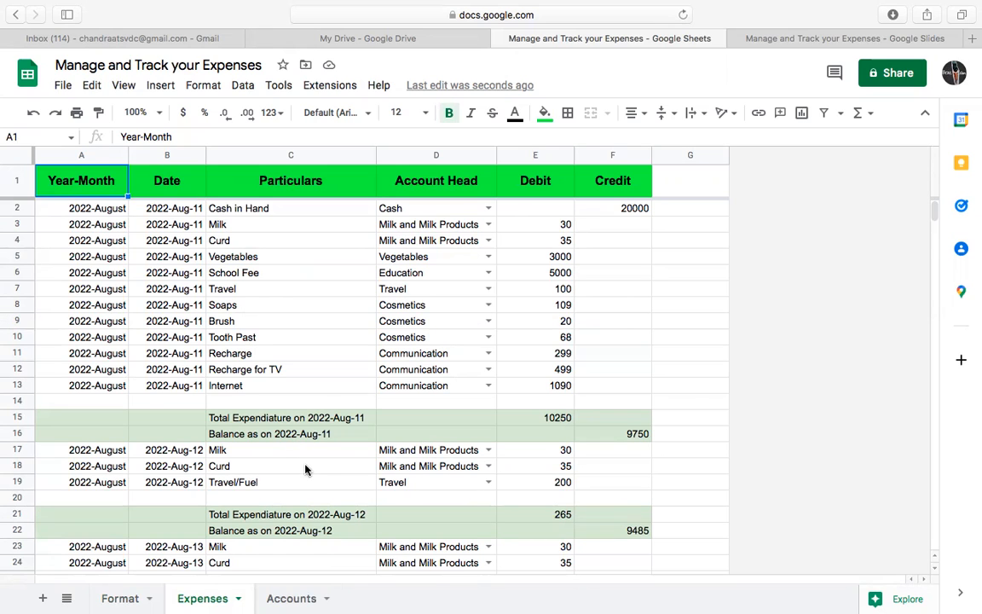
scroll(305, 470, down, 20)
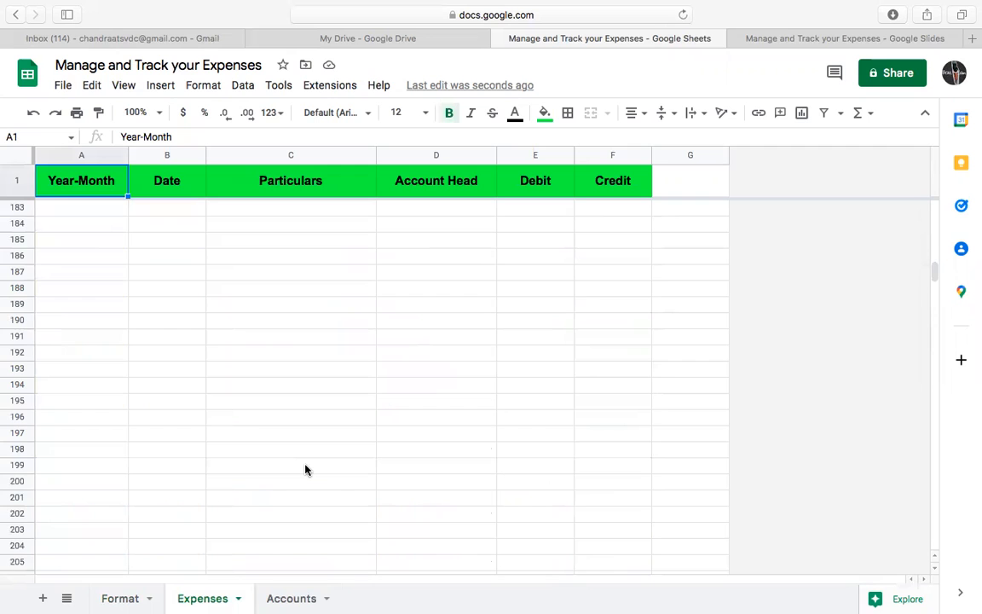
scroll(305, 469, up, 20)
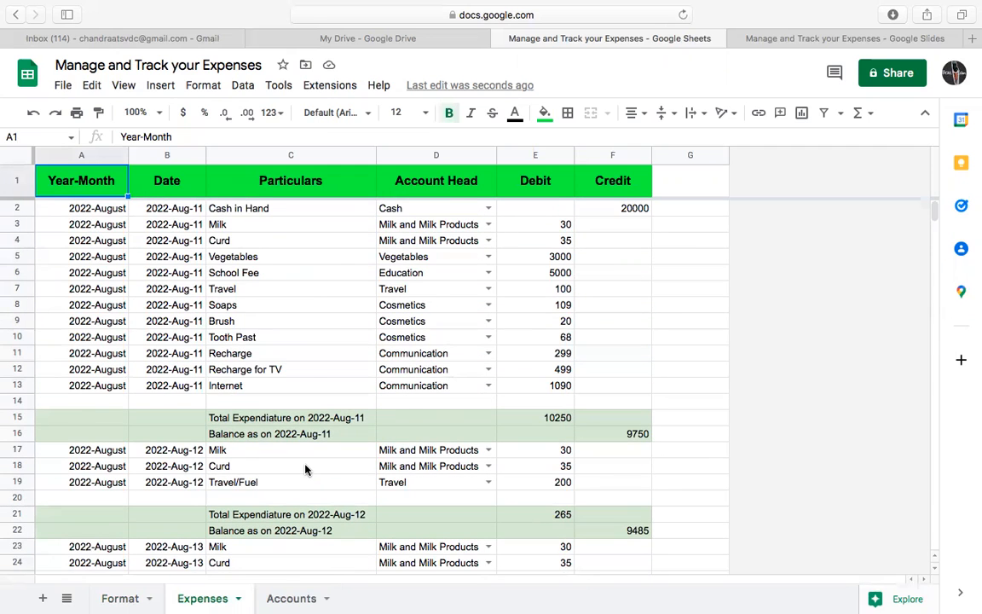
scroll(305, 470, down, 20)
scroll(305, 470, up, 20)
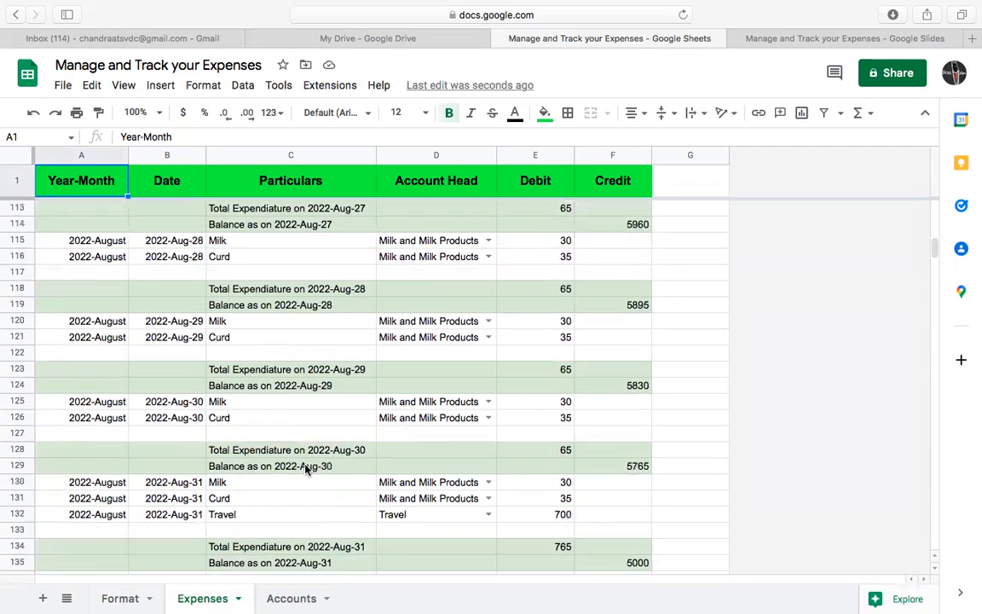
- Examine the opening cash credit, the debit amounts and the account heads assigned to the Expenses sheet's entries
scroll(306, 468, up, 20)
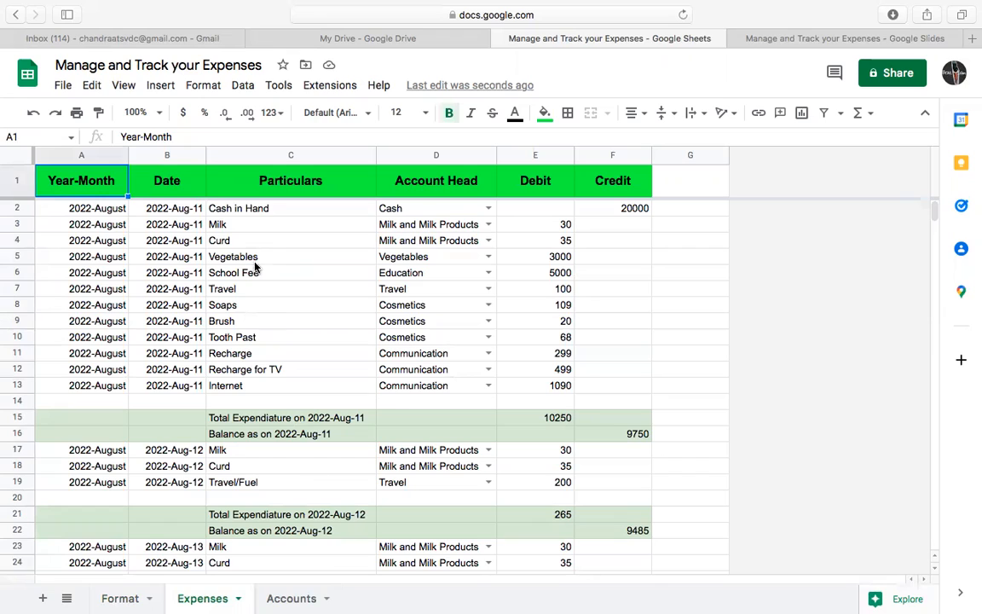
click(607, 209)
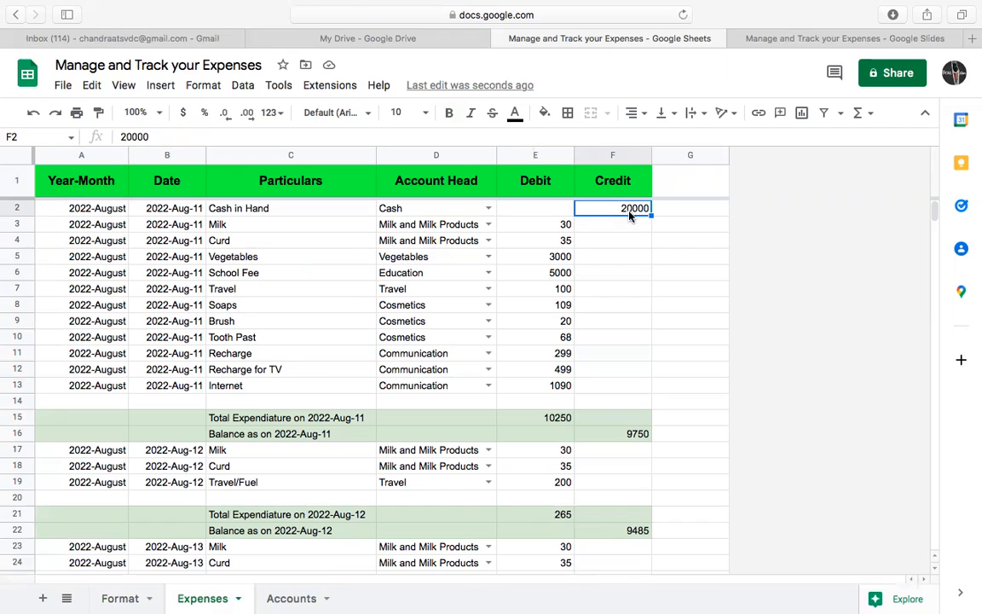
click(578, 273)
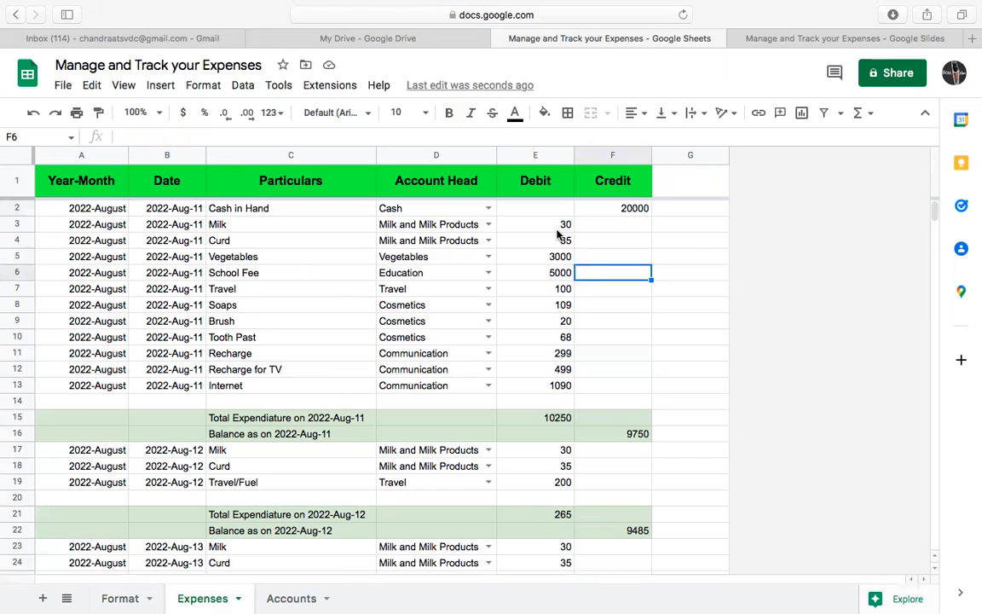
click(535, 208)
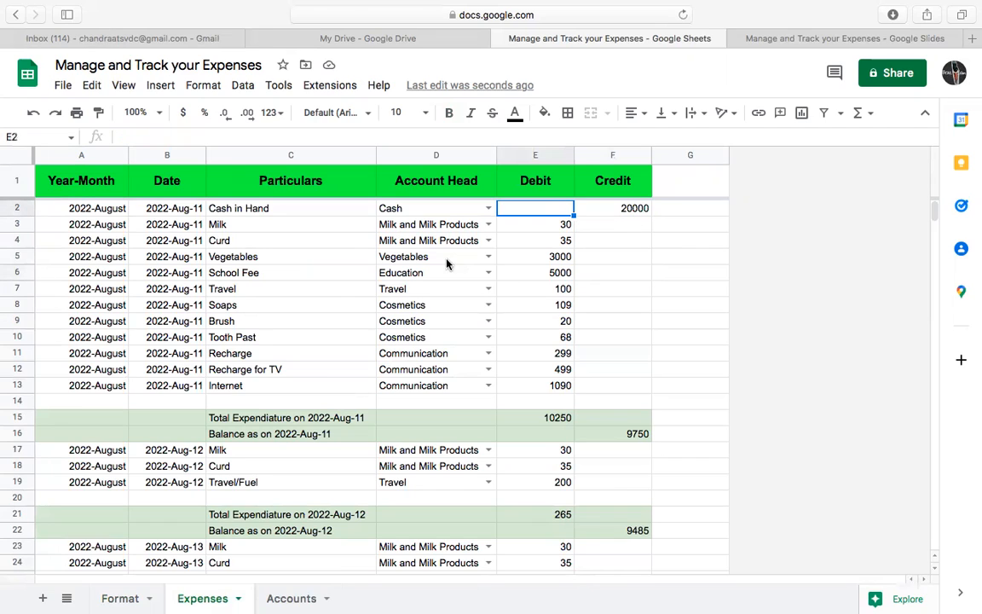
click(434, 223)
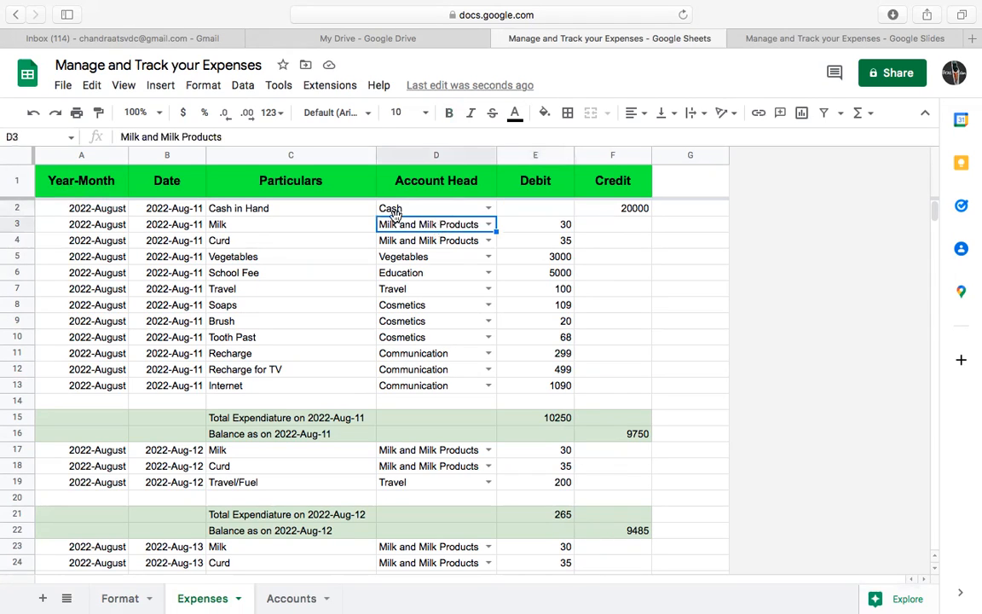
click(413, 210)
click(431, 225)
click(426, 257)
click(422, 278)
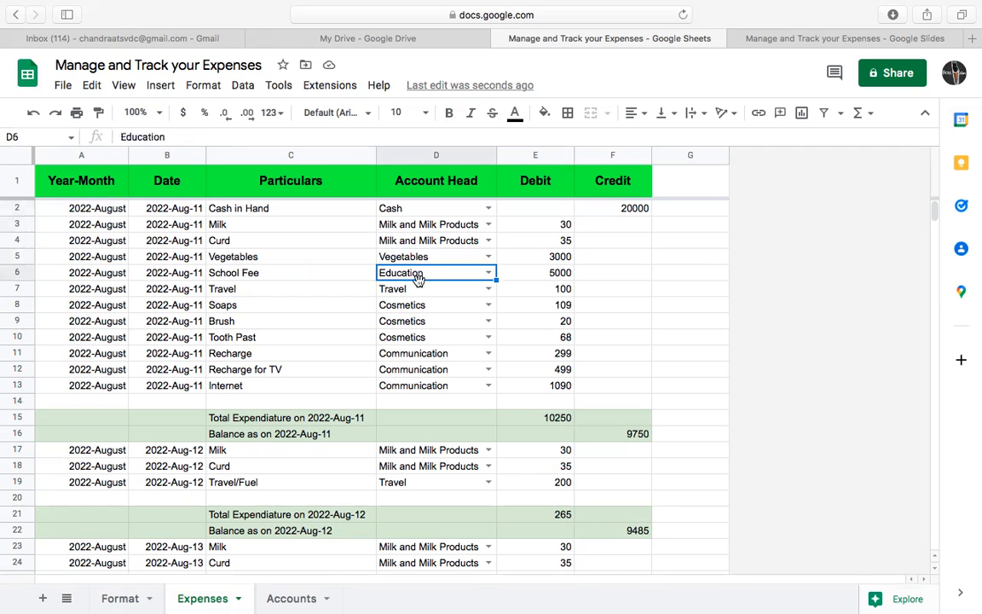
click(420, 289)
click(424, 311)
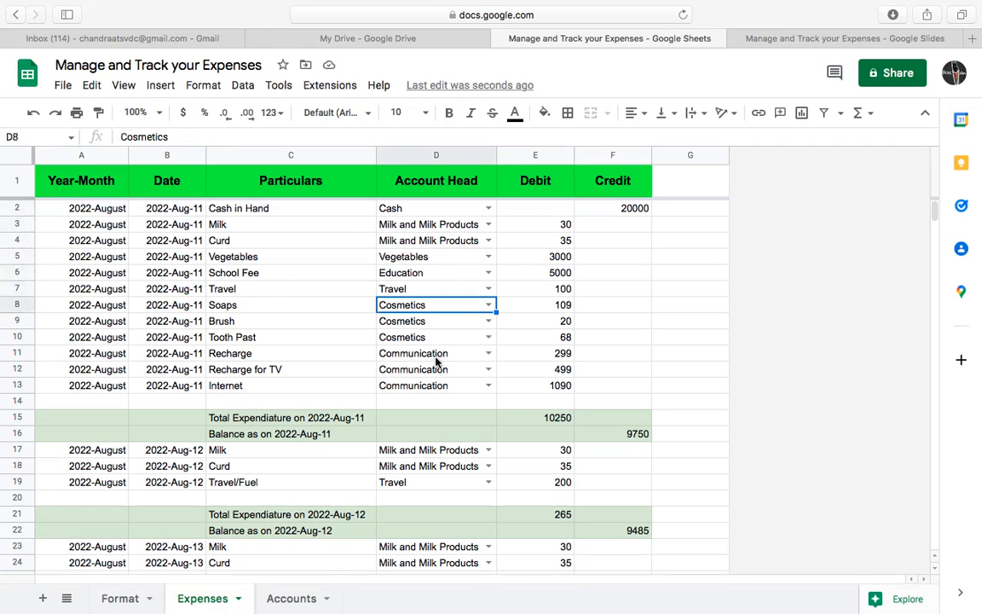
click(434, 355)
scroll(428, 491, down, 5)
scroll(428, 491, down, 5)
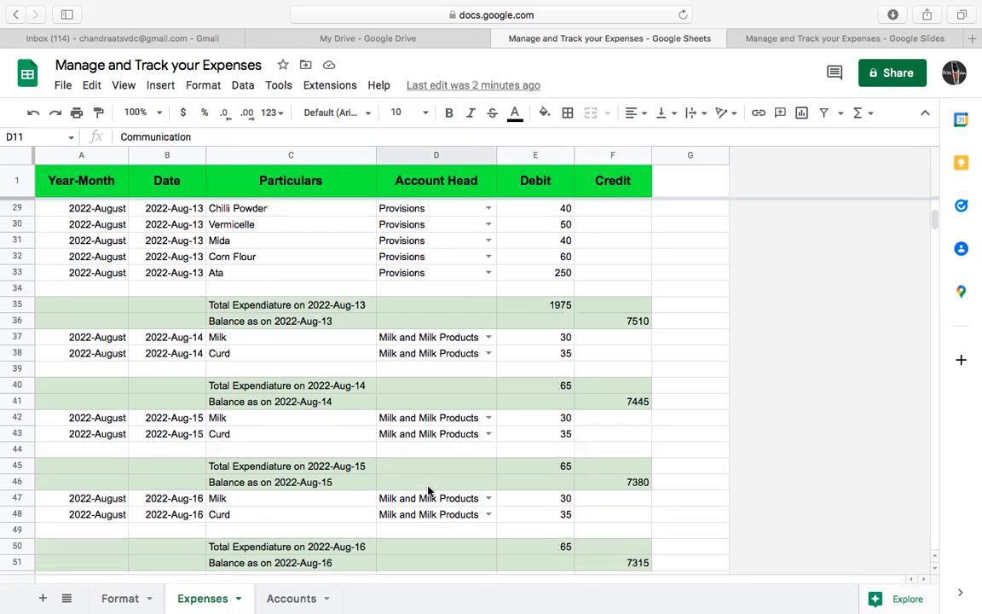
scroll(429, 492, up, 2)
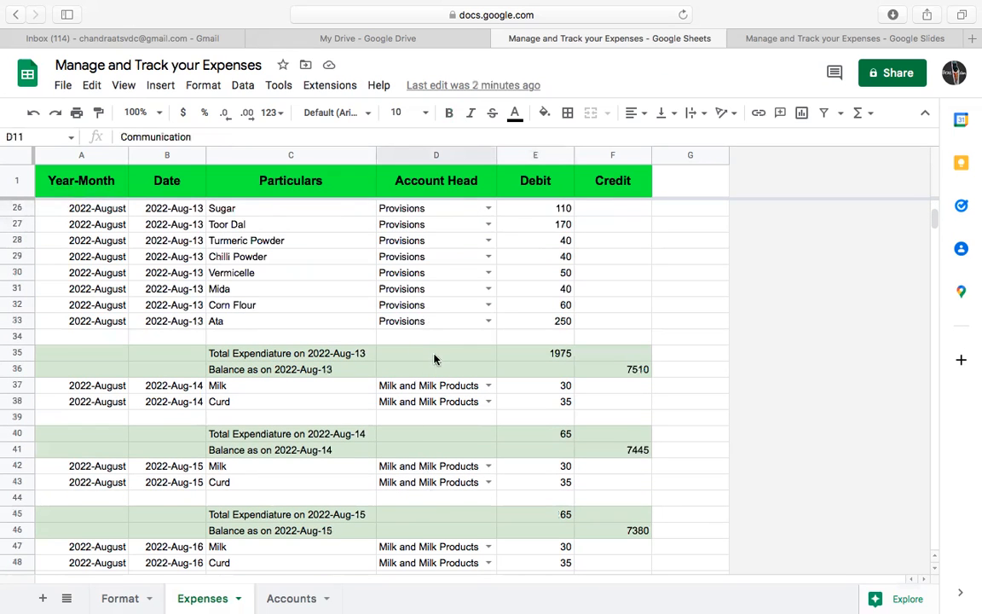
scroll(434, 350, down, 15)
scroll(437, 353, up, 20)
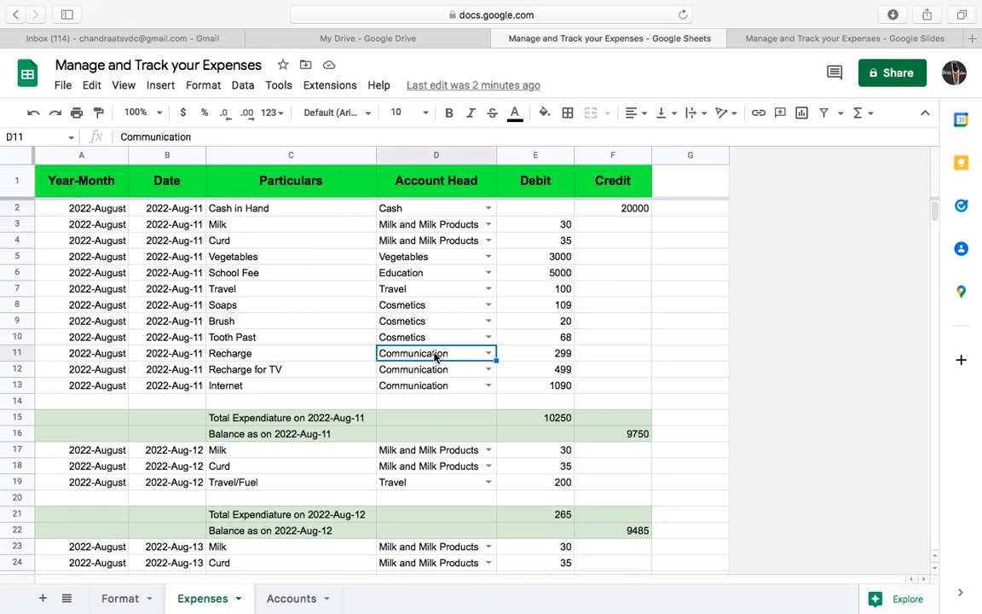
- Try Milk and Milk Products as the account head of the Cash in Hand entry in D2 and restore it to Cash
click(488, 209)
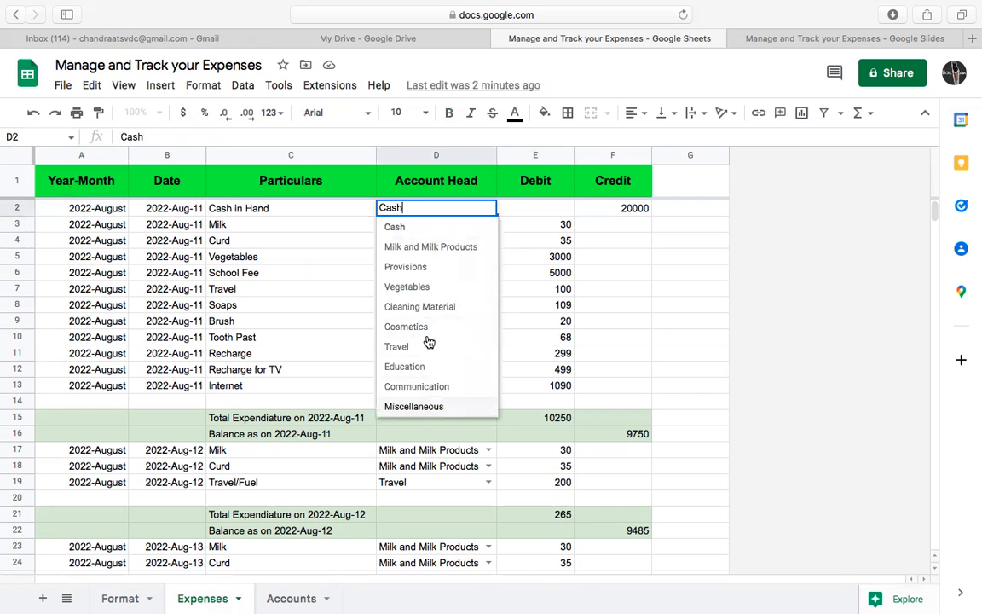
click(441, 249)
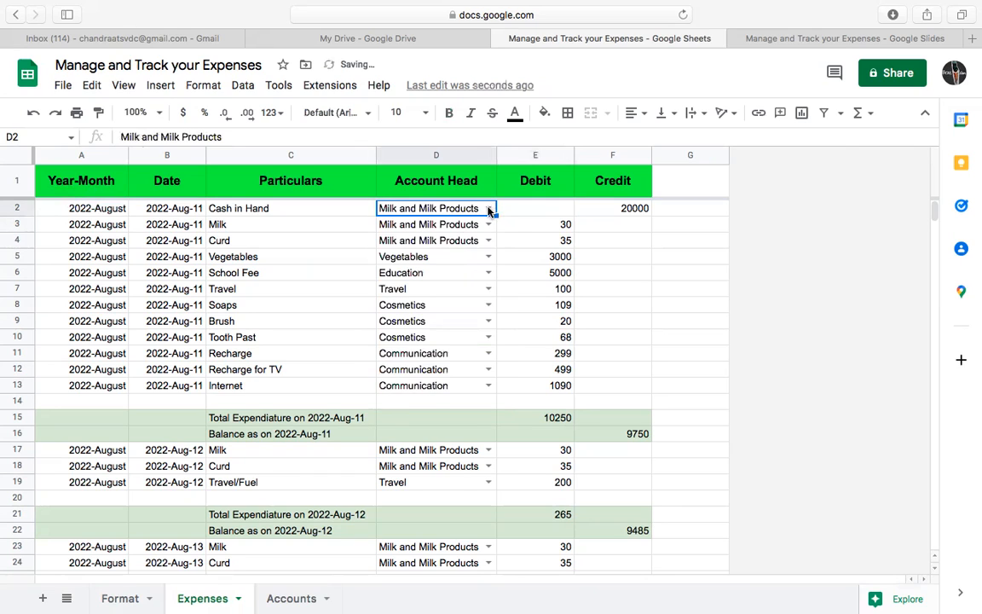
click(487, 209)
click(463, 228)
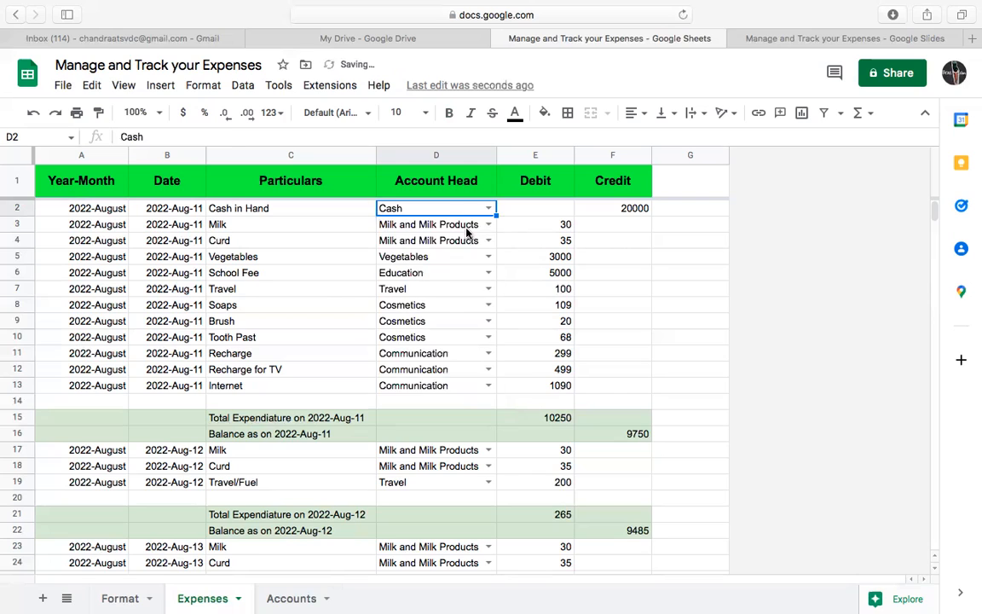
click(629, 272)
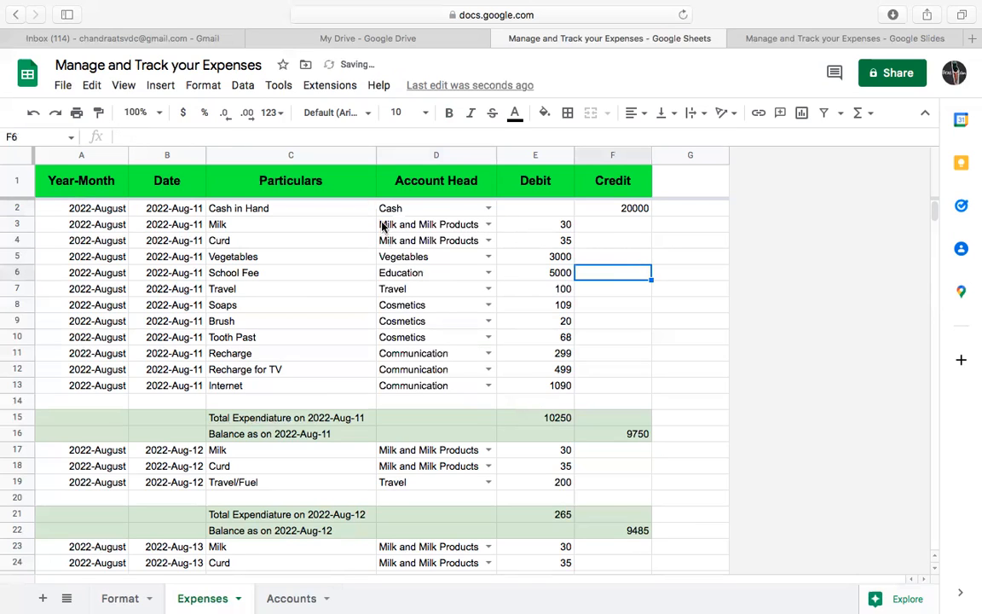
- Save D2's data validation as a list of items: Cash, Milk and Milk Products, Provisions, Vegetables, Cleaning Material, Cosmetics, Travel, Education, Communication, Miscellaneous
click(427, 211)
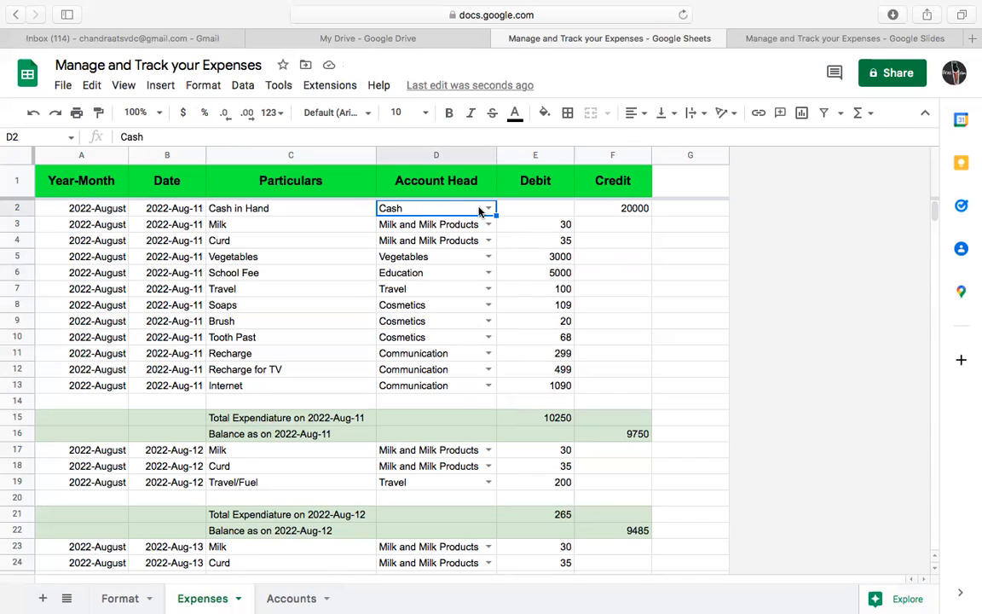
right_click(433, 213)
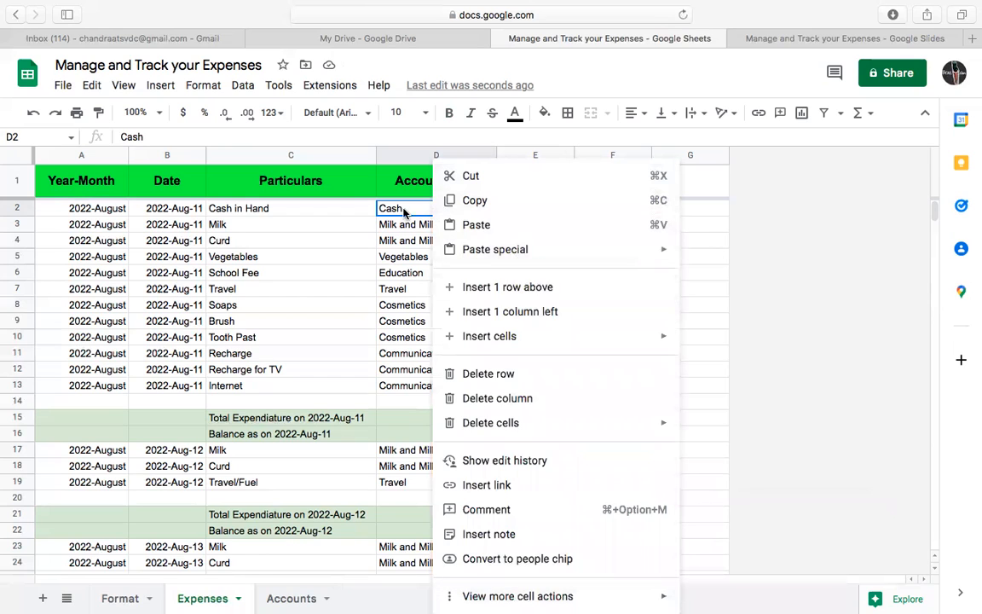
right_click(395, 214)
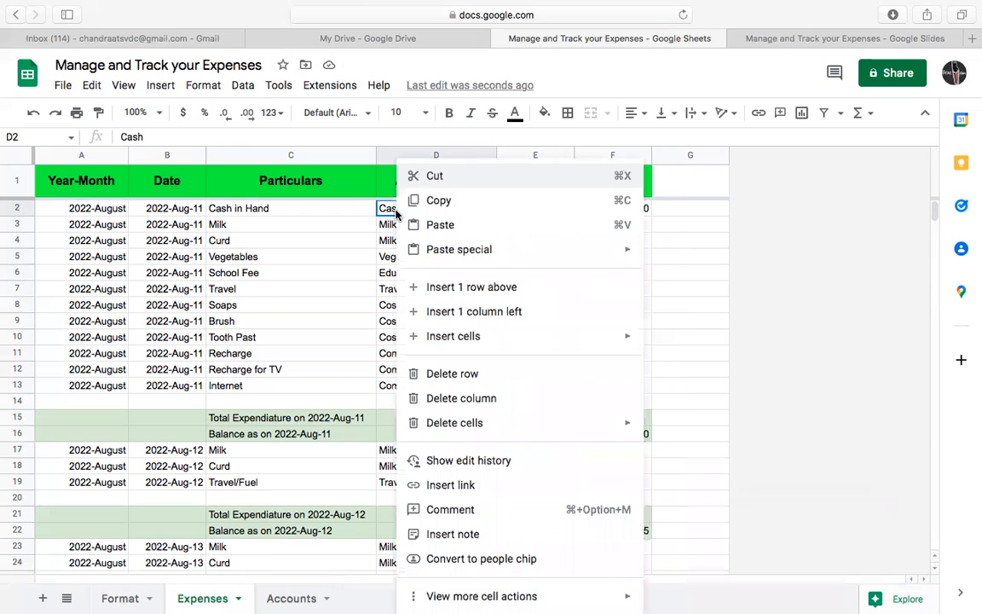
mouse_move(614, 601)
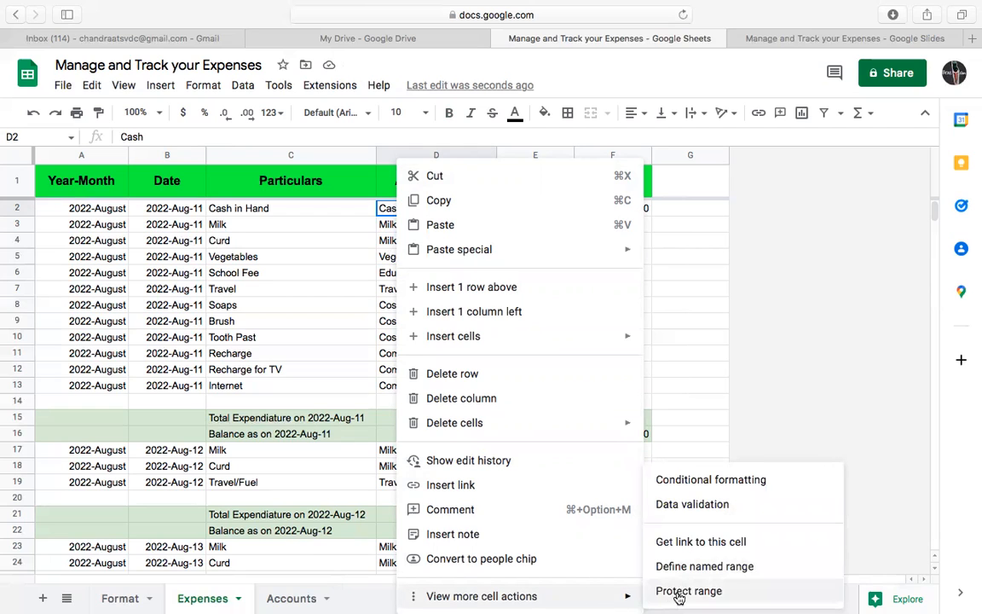
click(678, 506)
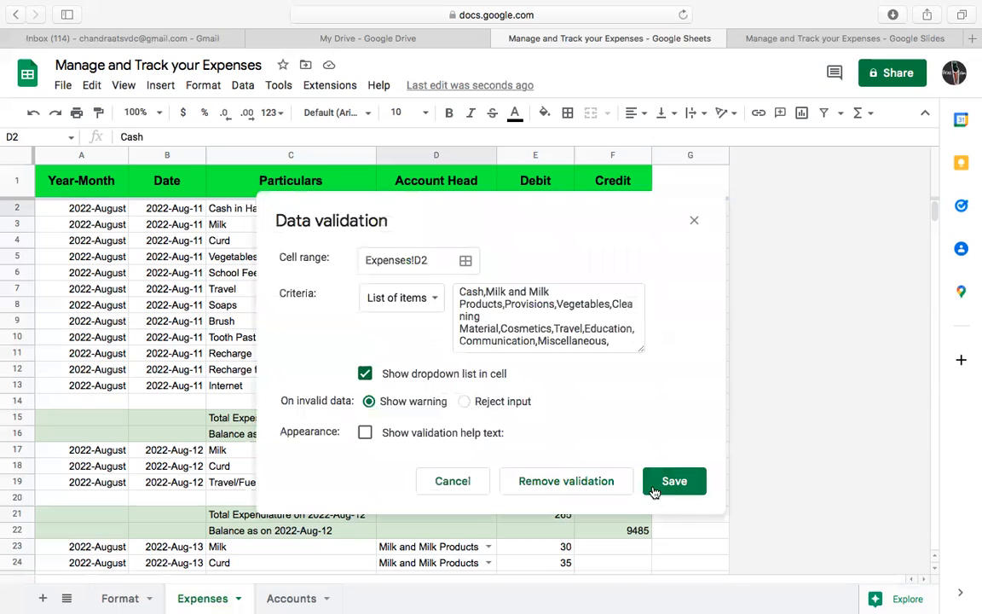
click(436, 303)
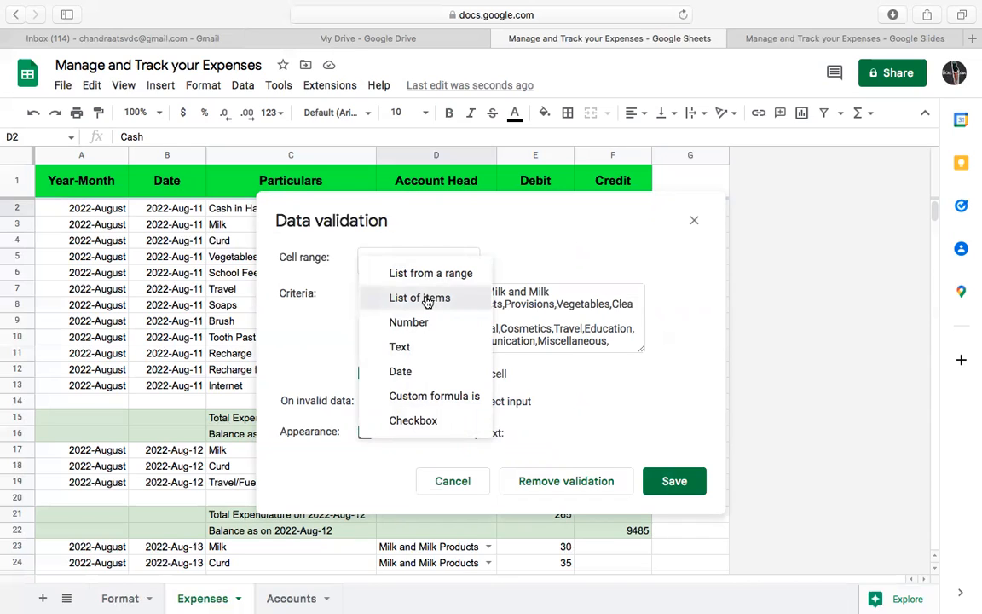
click(429, 300)
click(482, 307)
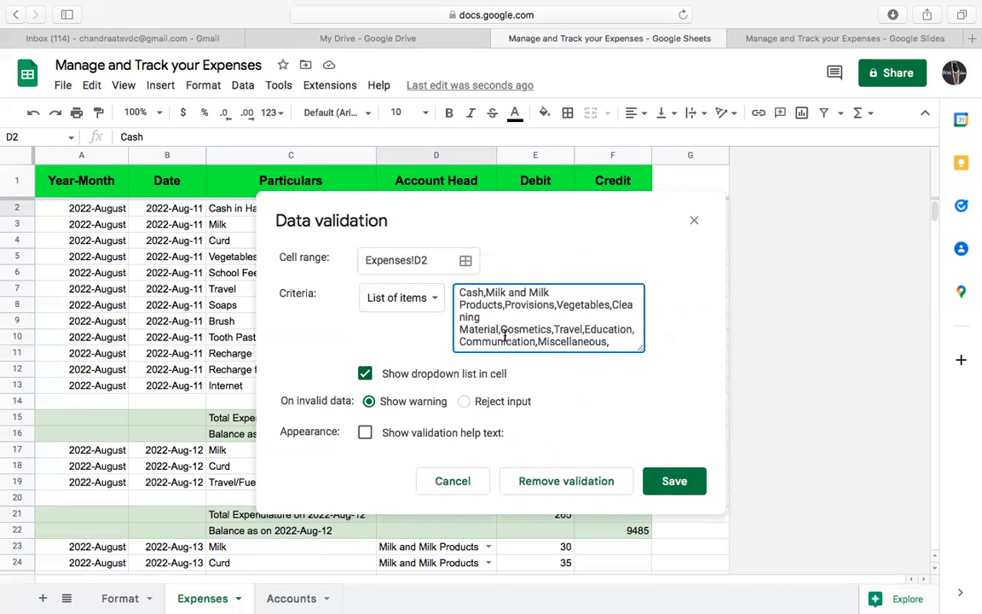
click(613, 341)
click(483, 292)
text(,)
click(661, 488)
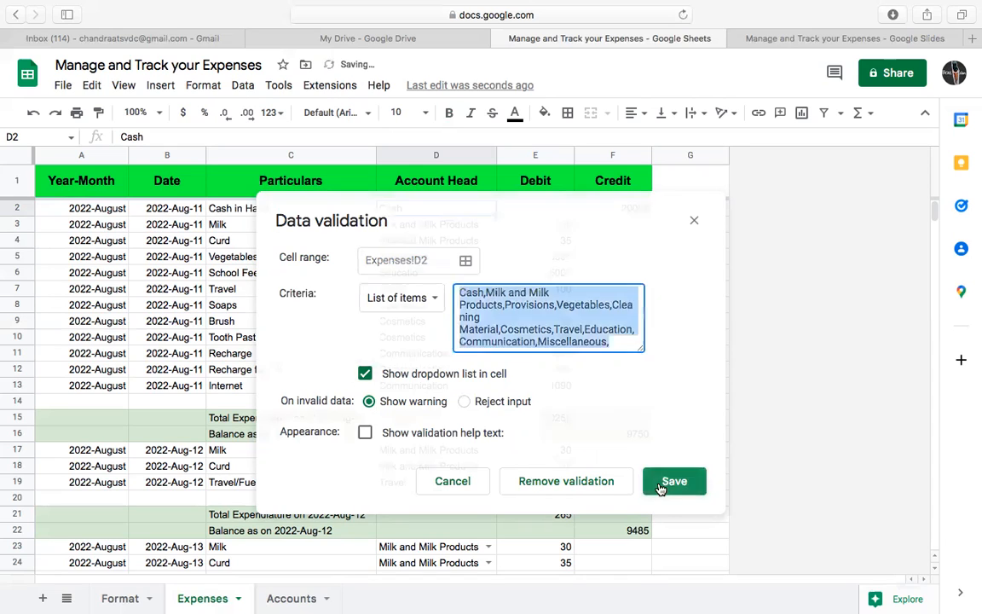
- Copy the account head dropdown from D2 into G8 and choose Vegetables in the copy
click(456, 227)
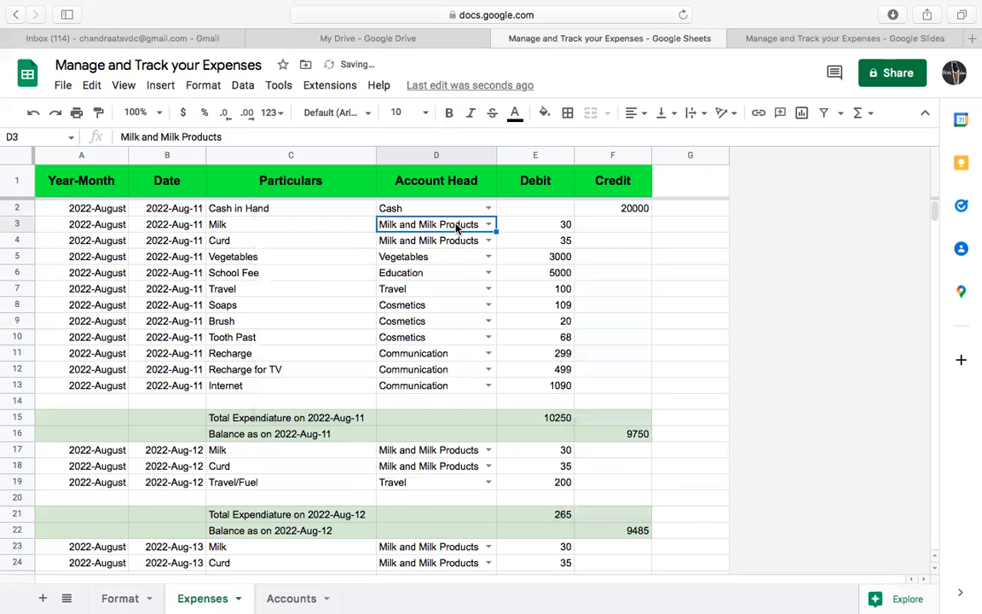
click(449, 213)
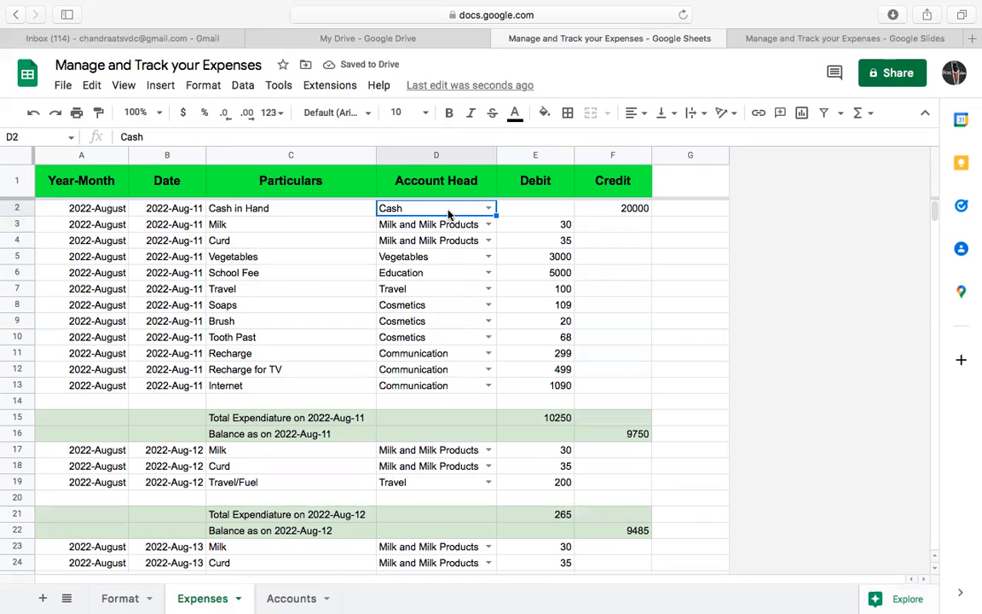
key(ctrl+c)
click(693, 297)
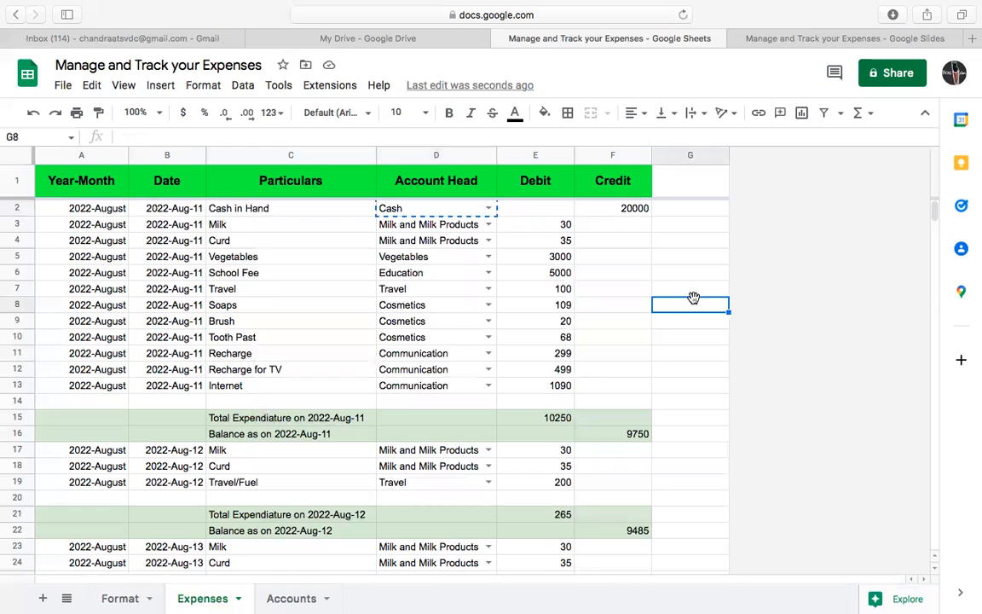
key(ctrl+v)
click(721, 305)
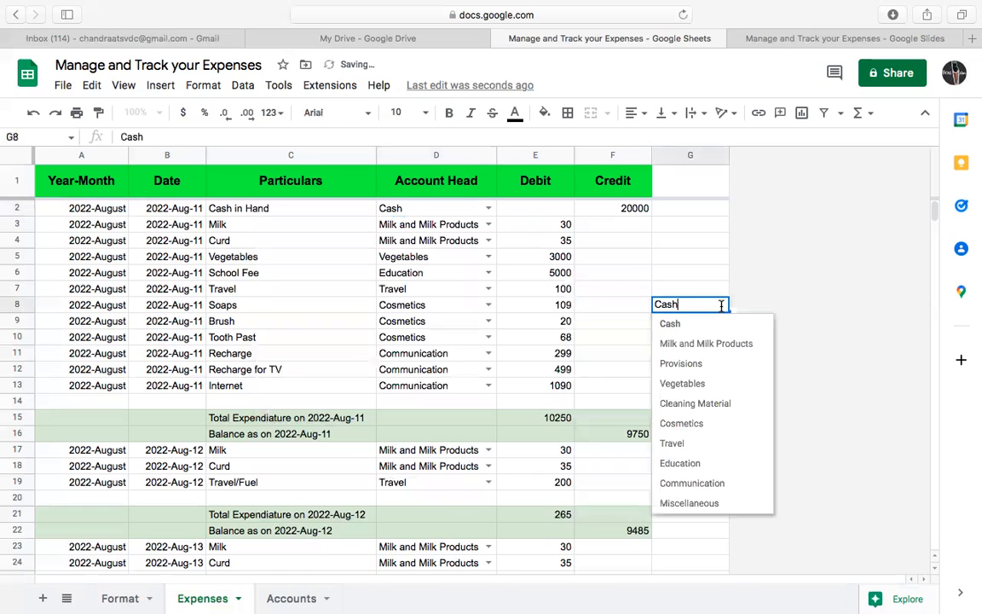
click(708, 389)
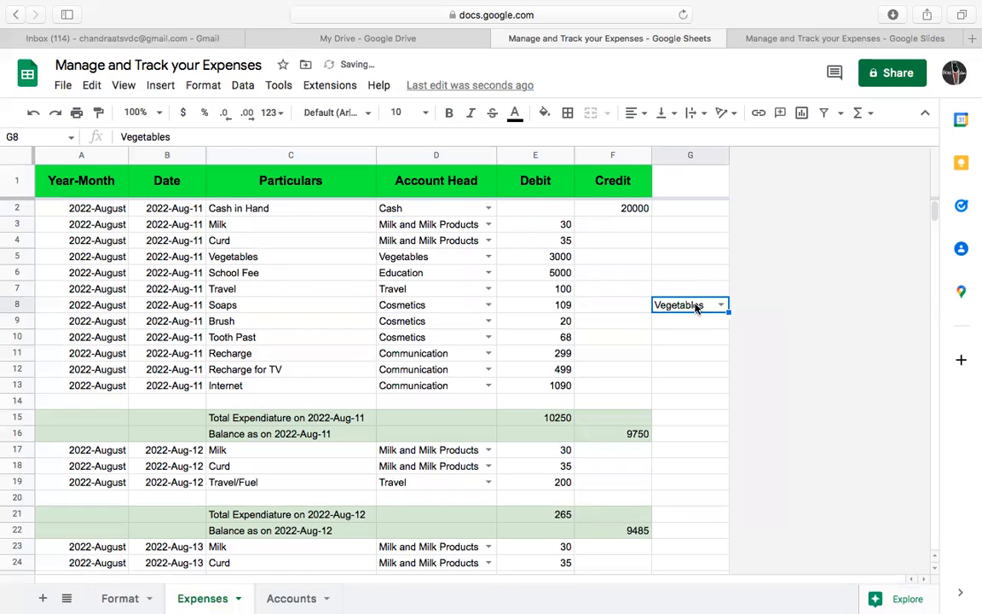
- Clear the value in G8 and delete cells G7:G9, shifting the remaining cells left
key(Delete)
drag(707, 293, 717, 326)
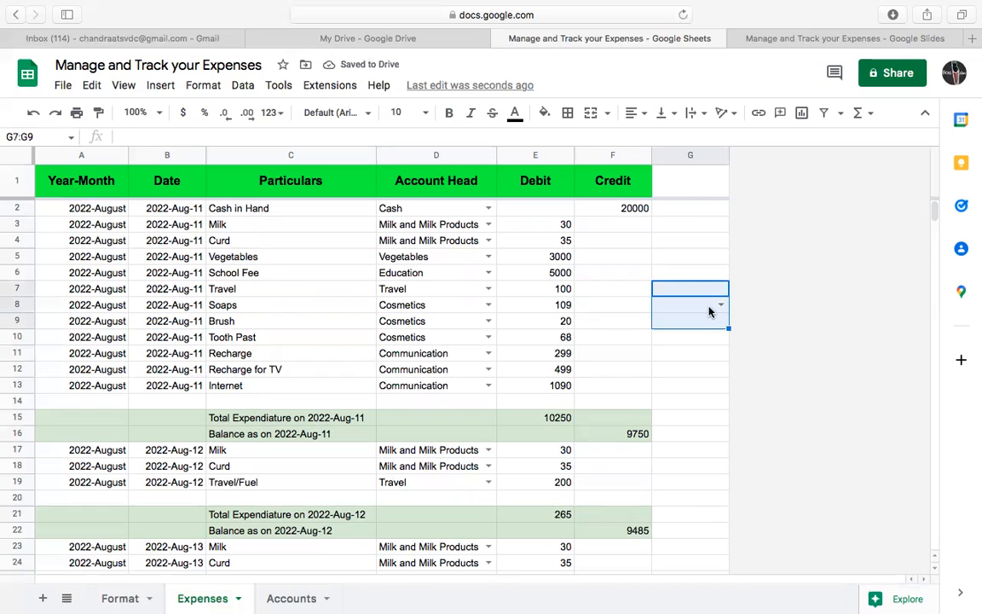
right_click(709, 311)
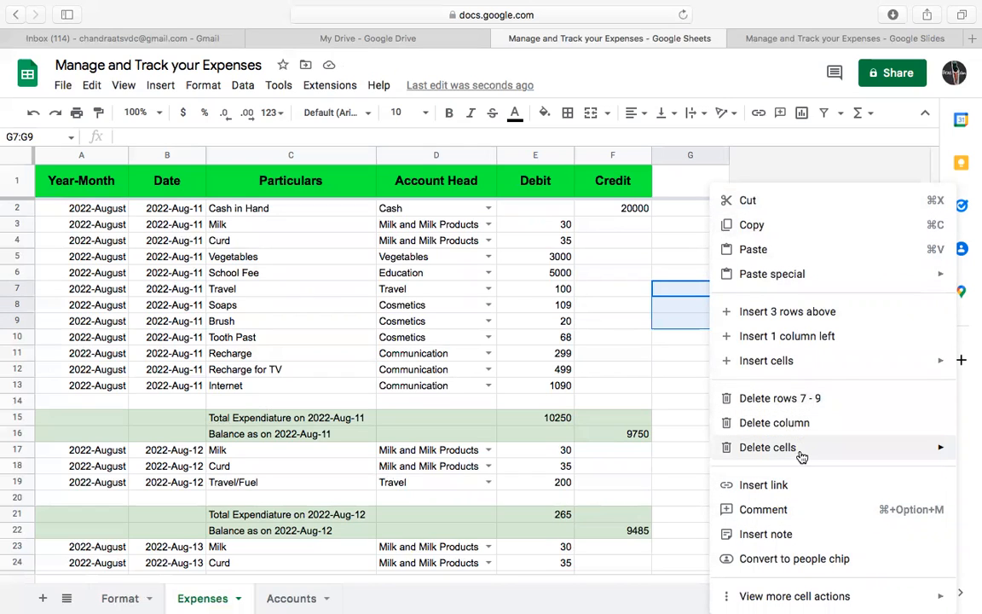
mouse_move(802, 452)
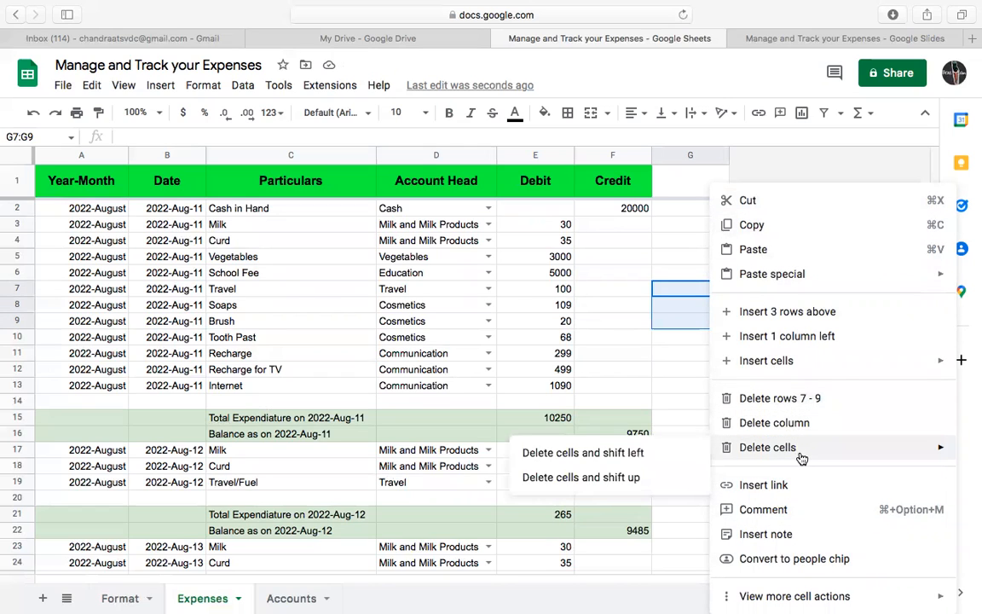
click(635, 453)
click(702, 388)
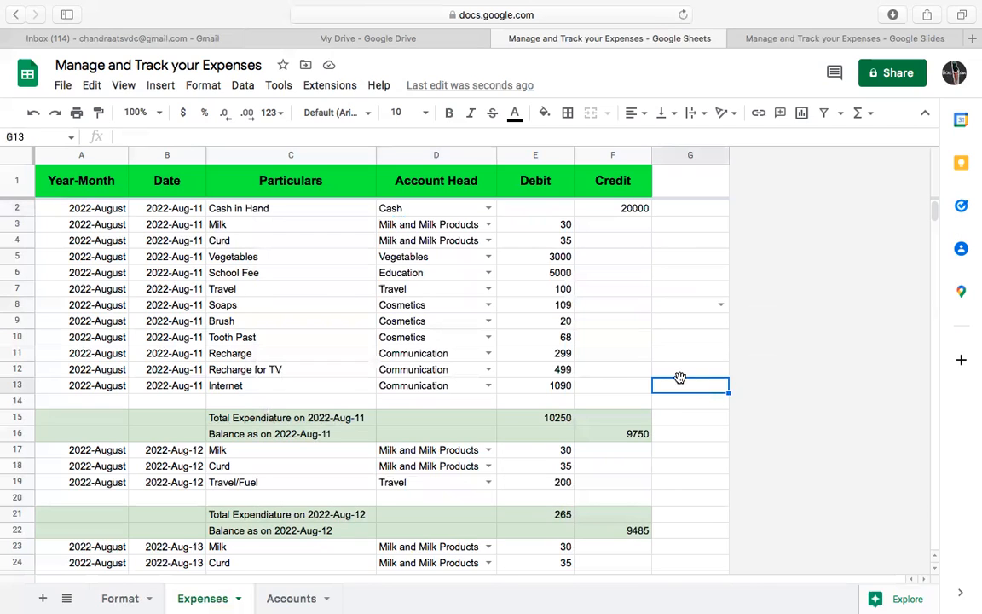
- Look through the remaining August entries on the Expenses sheet down to the 2022-Aug-31 total and balance
scroll(327, 530, down, 20)
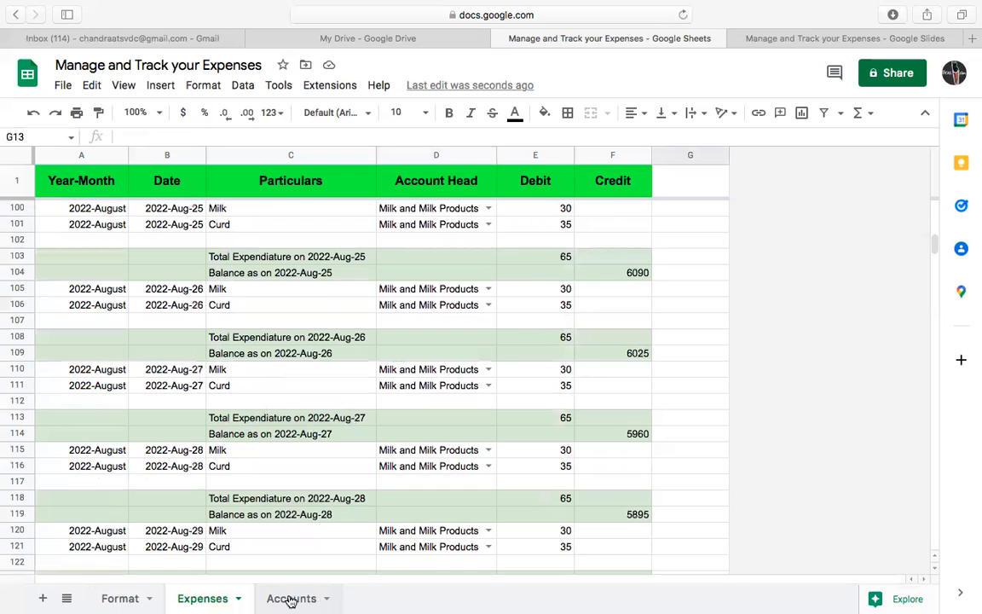
scroll(397, 491, down, 7)
scroll(396, 492, up, 13)
scroll(397, 492, down, 20)
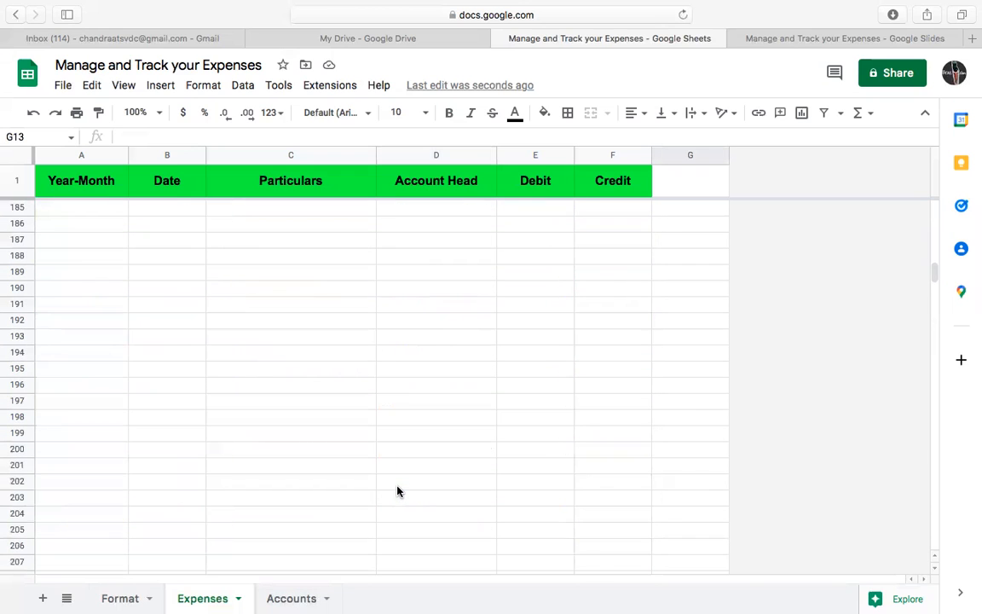
scroll(397, 491, up, 9)
scroll(396, 491, up, 20)
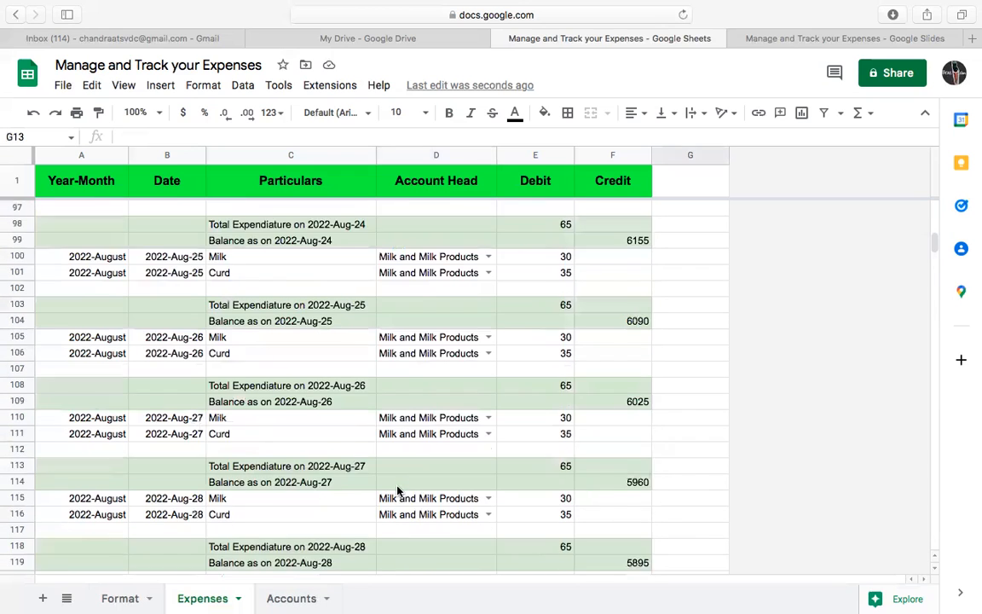
scroll(397, 491, down, 8)
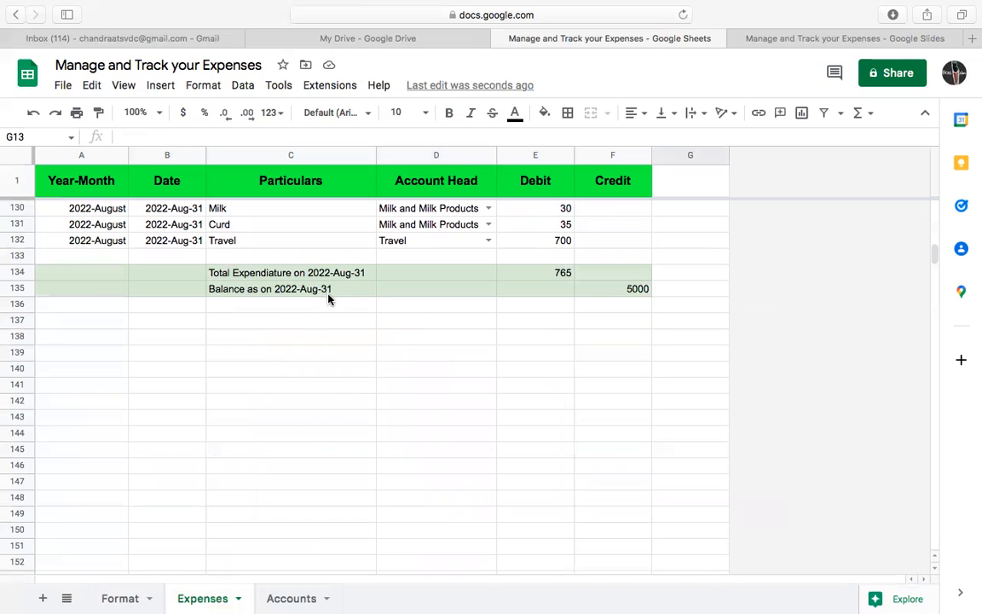
- Compare the account heads and monthly columns on the Accounts sheet with the August entries on the Expenses sheet
click(291, 600)
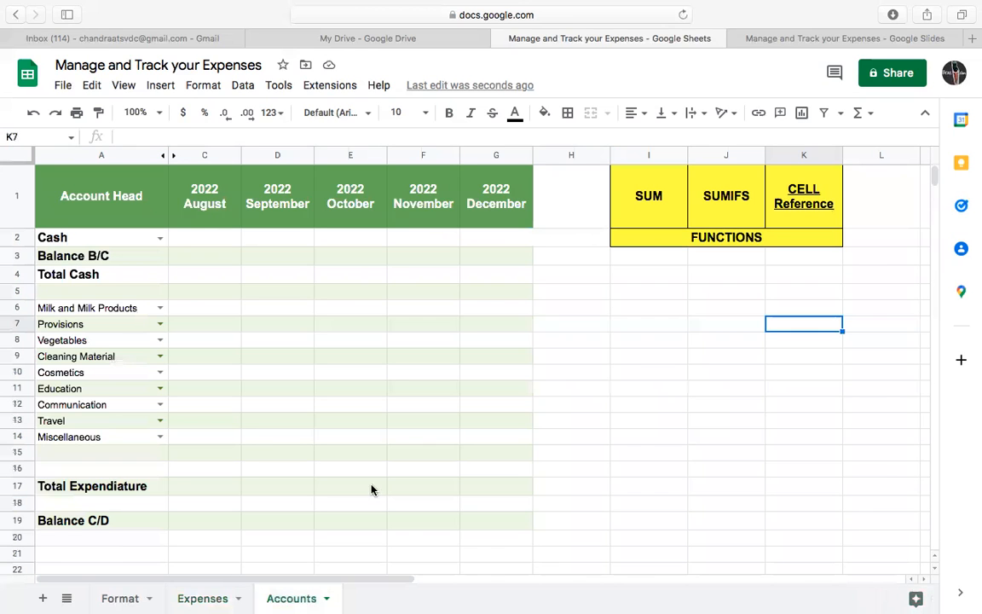
click(198, 598)
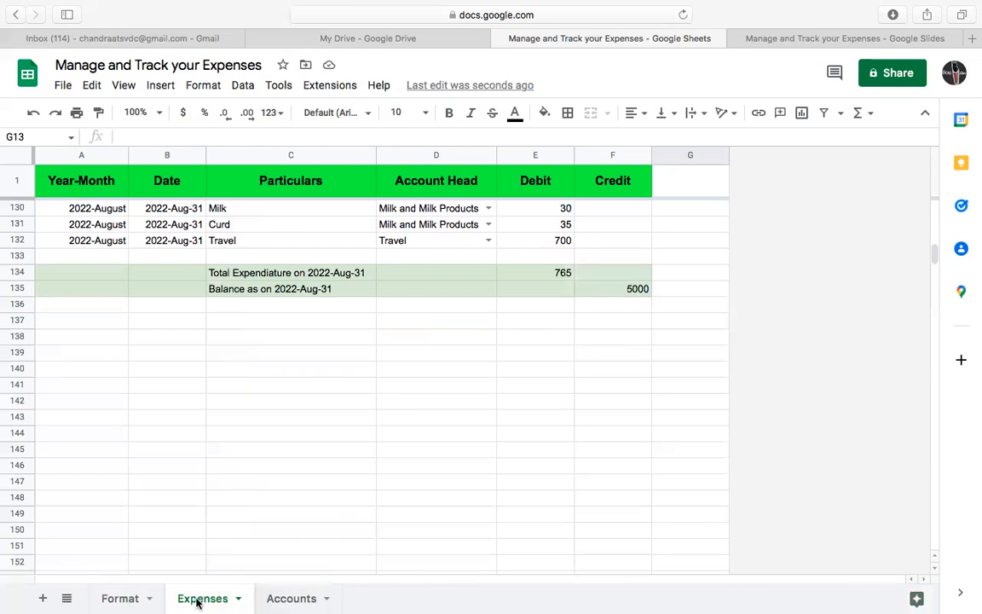
click(288, 599)
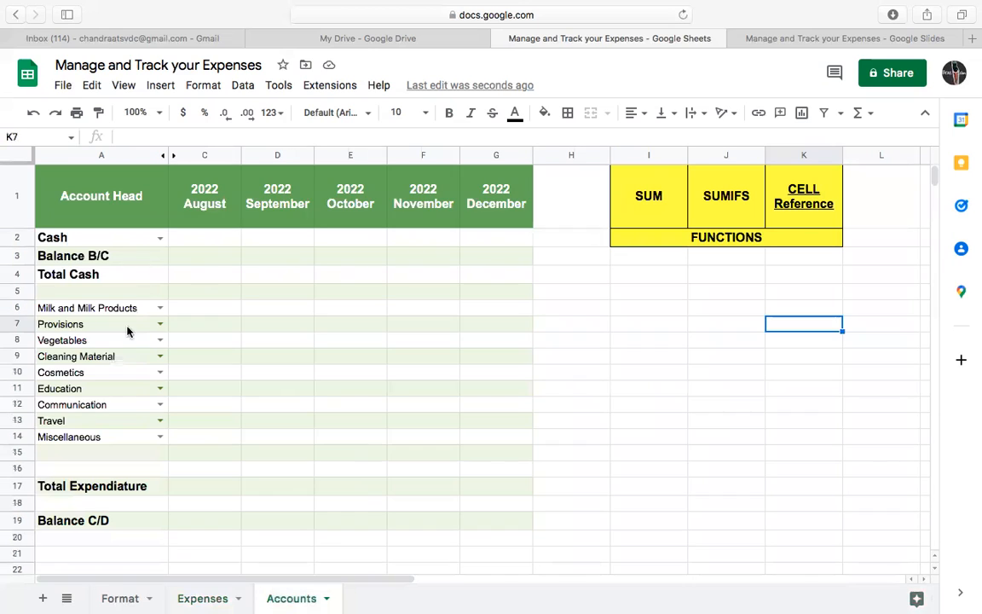
click(201, 598)
click(281, 597)
click(203, 599)
scroll(465, 320, up, 9)
scroll(472, 304, down, 13)
scroll(472, 304, up, 20)
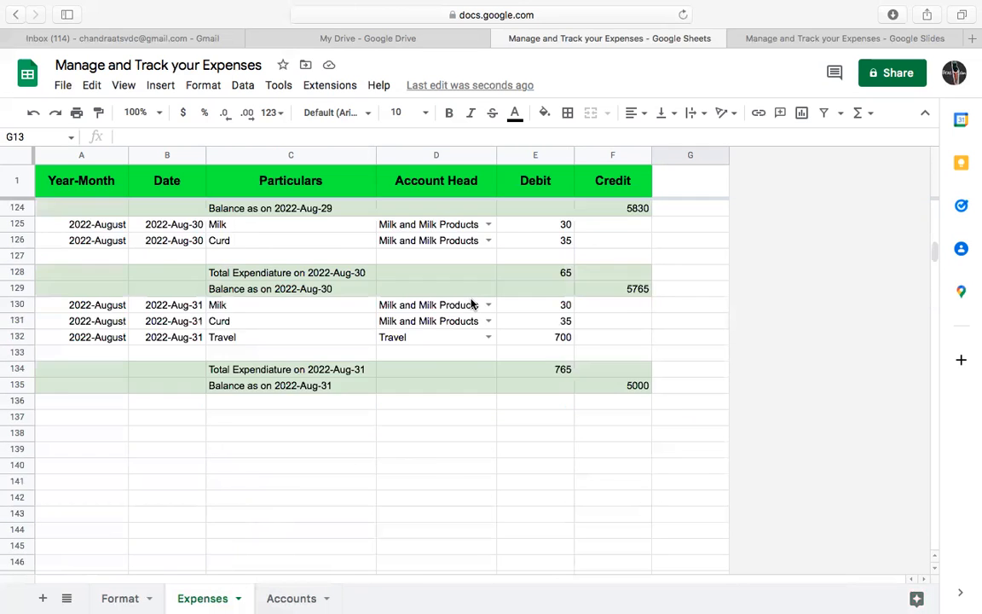
scroll(471, 304, down, 3)
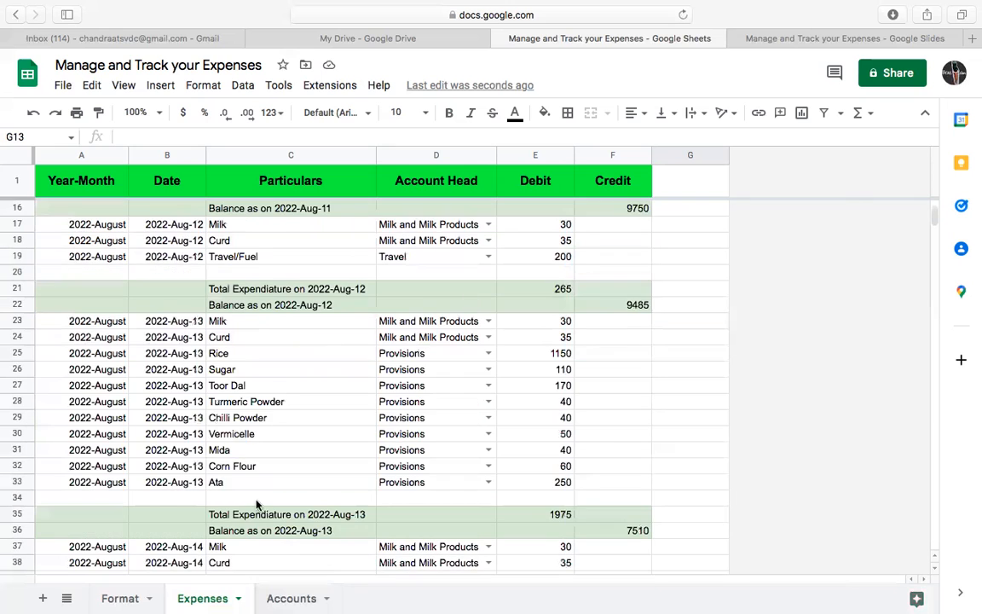
click(293, 599)
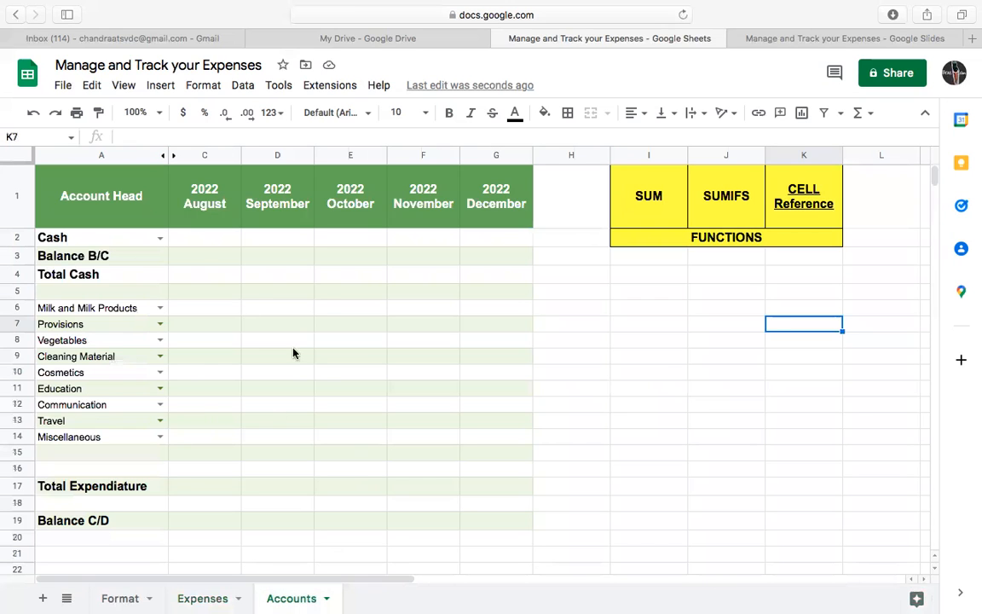
click(205, 598)
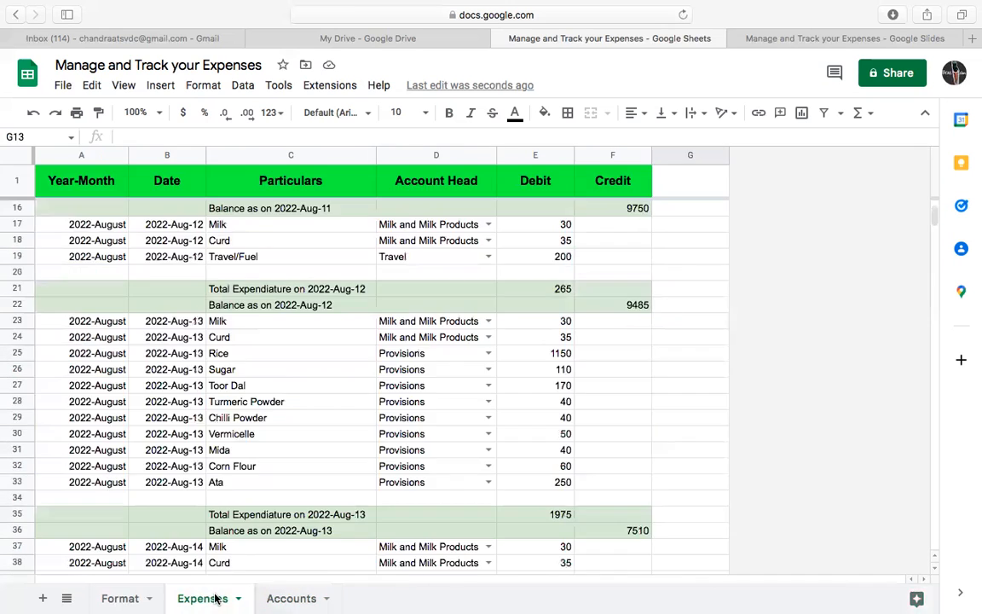
- Examine the total expenditure and balance formulas for 2022-Aug-11 and 2022-Aug-12 on the Expenses sheet
click(561, 324)
click(560, 290)
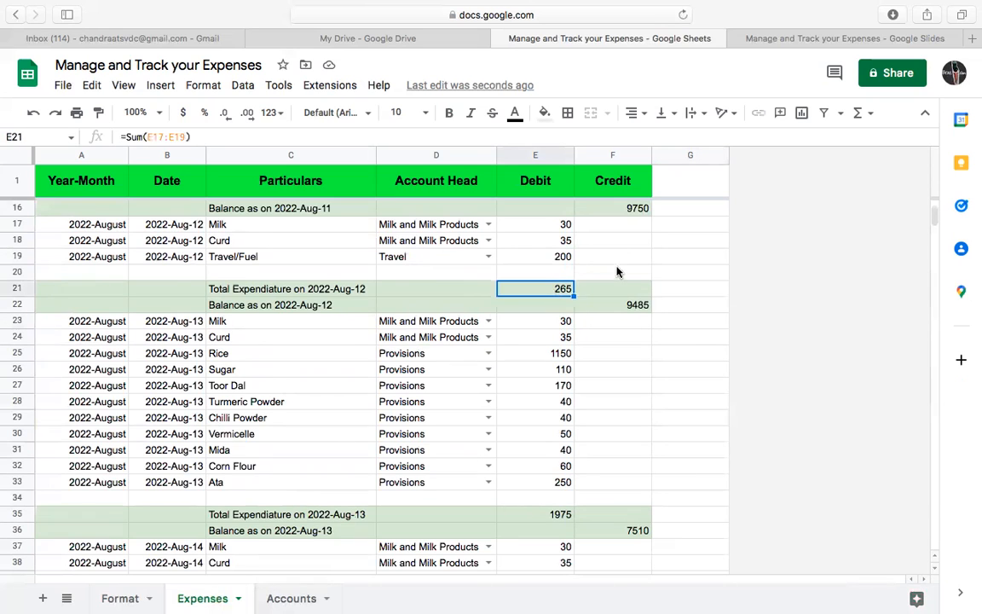
scroll(619, 272, down, 1)
scroll(619, 272, up, 5)
click(554, 419)
click(610, 433)
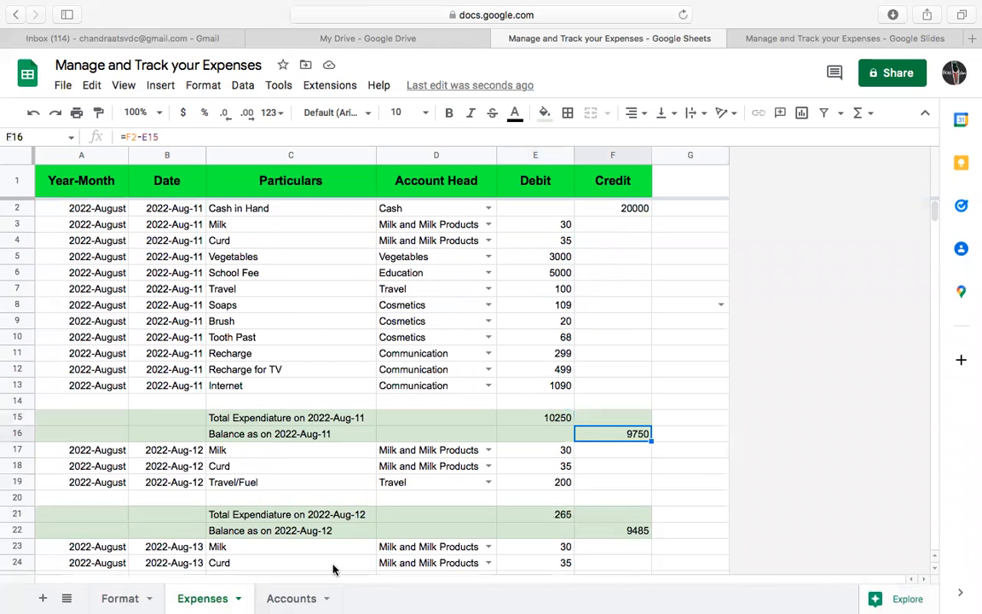
click(299, 597)
click(198, 258)
click(202, 240)
text(=)
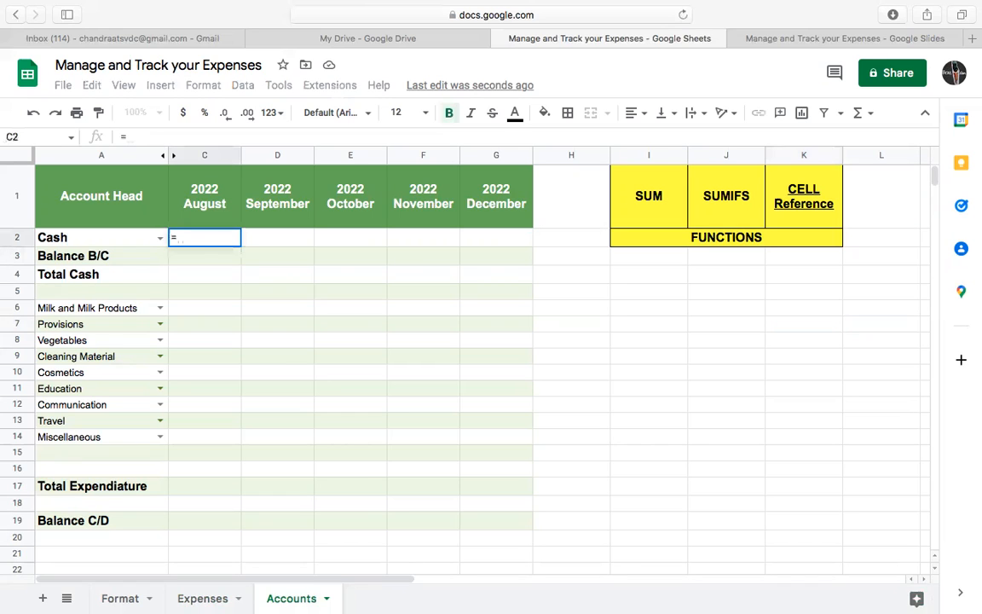
key(Escape)
- Review the SUM, SUMIFS and CELL Reference labels in the FUNCTIONS block of the Accounts sheet
click(550, 305)
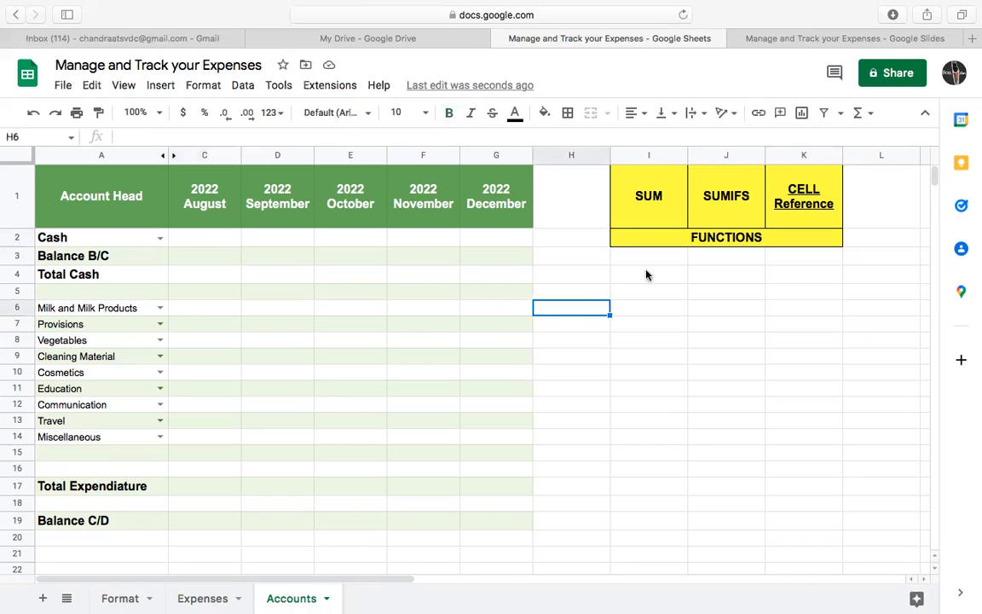
click(651, 212)
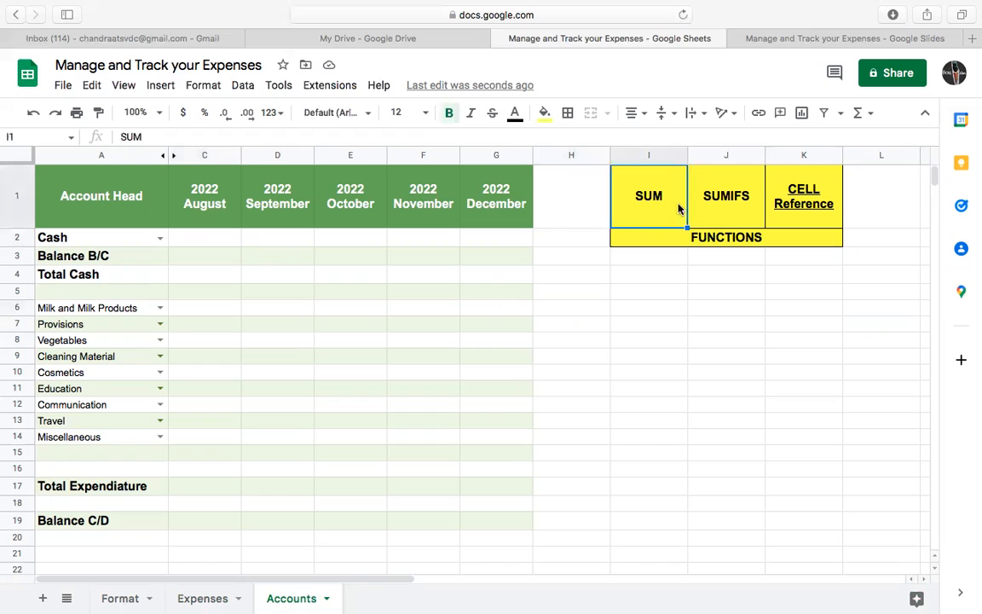
click(742, 215)
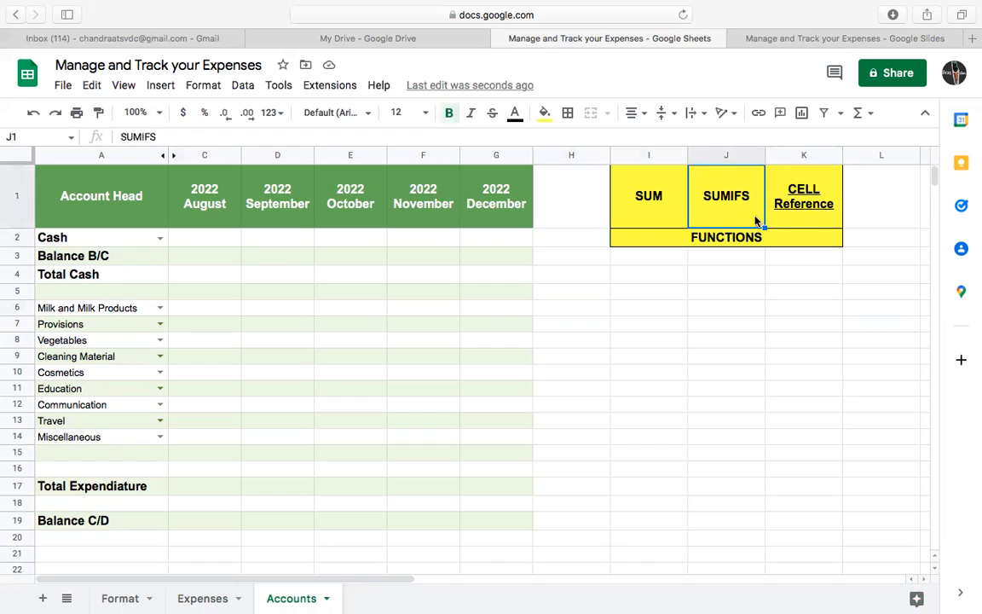
click(802, 216)
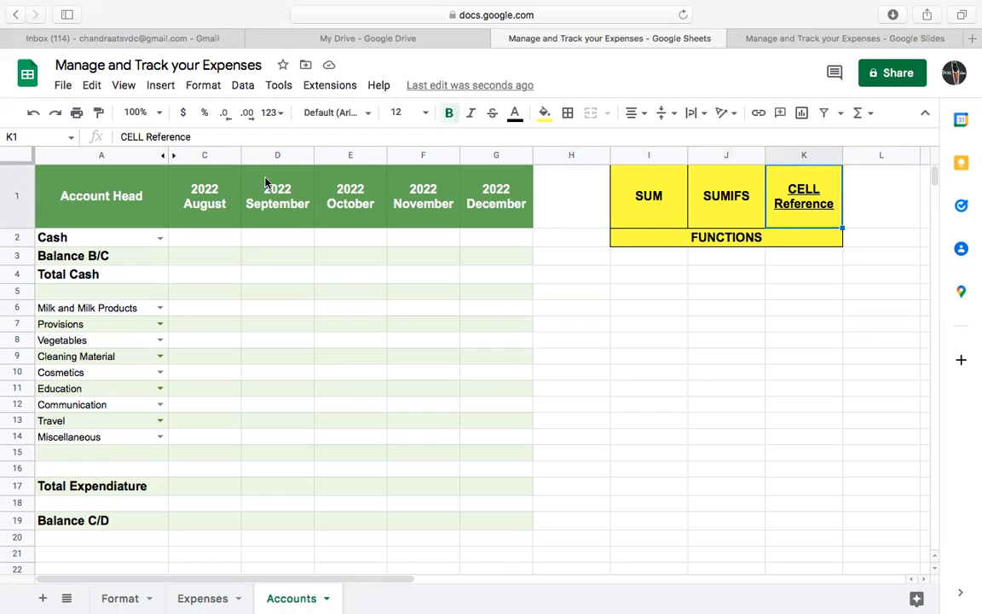
- Start a SUMIFS formula in the August Cash cell C2 of the Accounts sheet
click(232, 238)
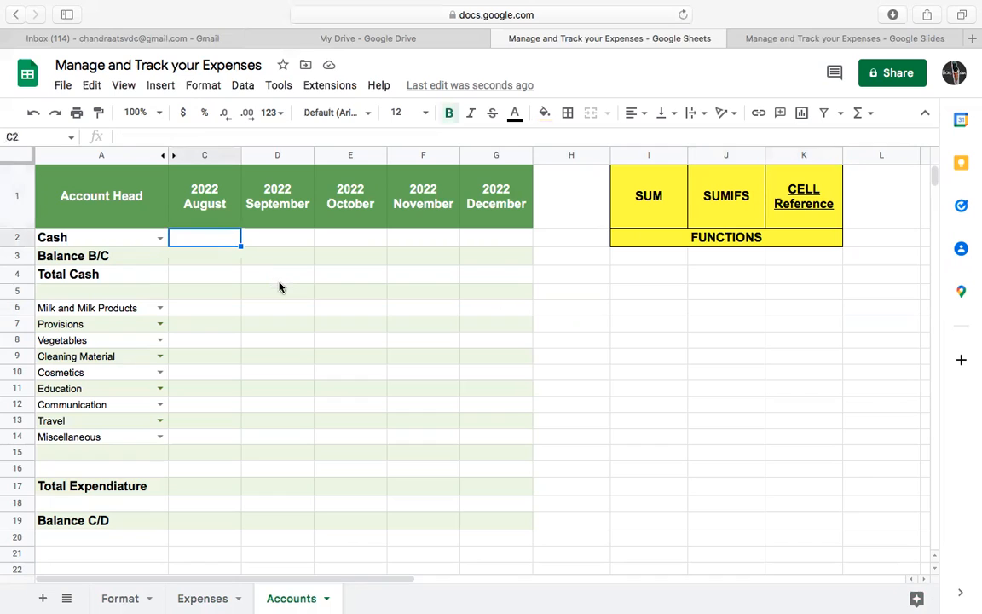
text(=)
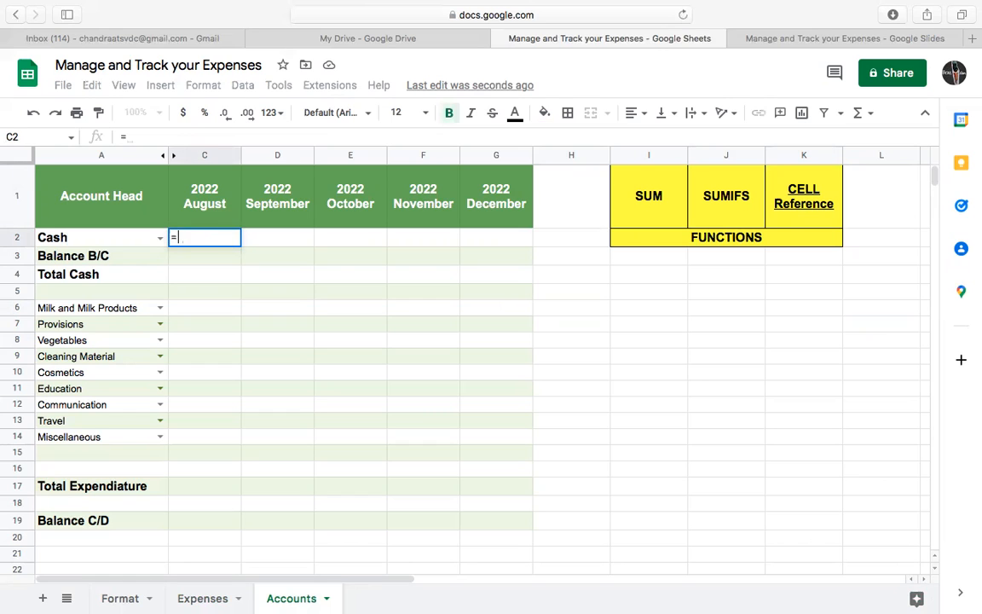
text(su)
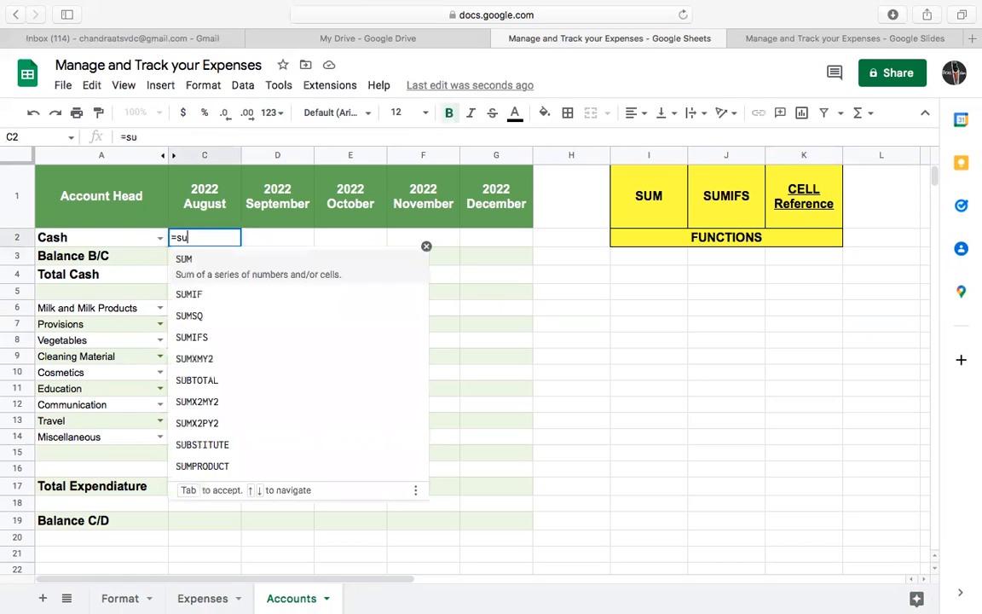
text(m)
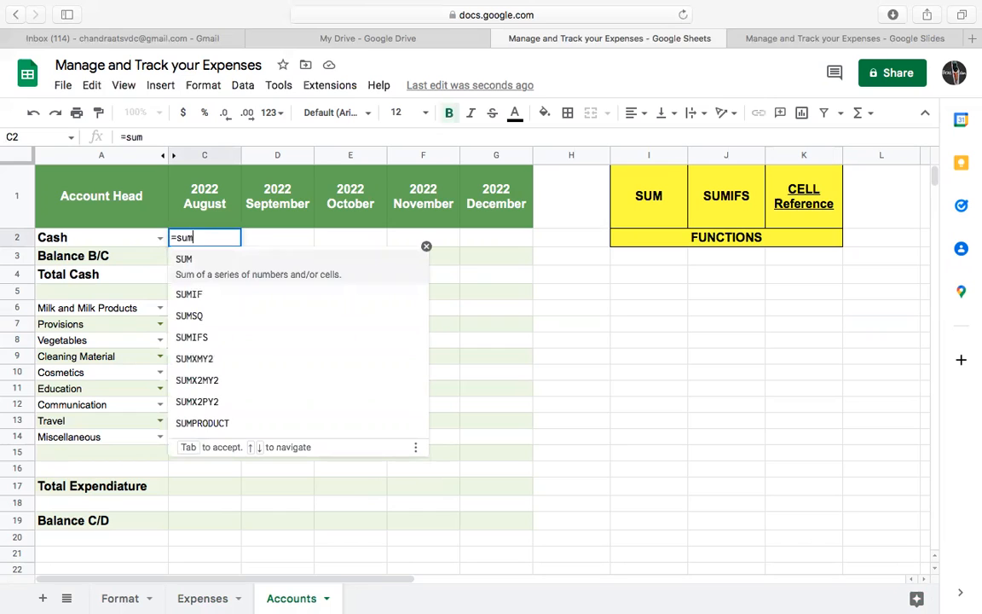
text(()
key(BackSpace)
key(BackSpace)
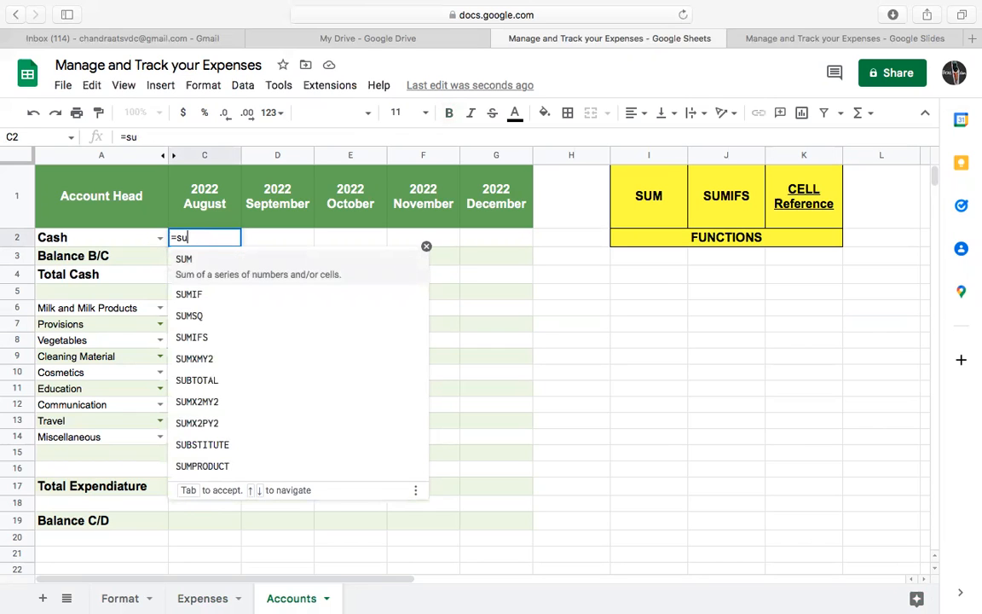
text(mifs)
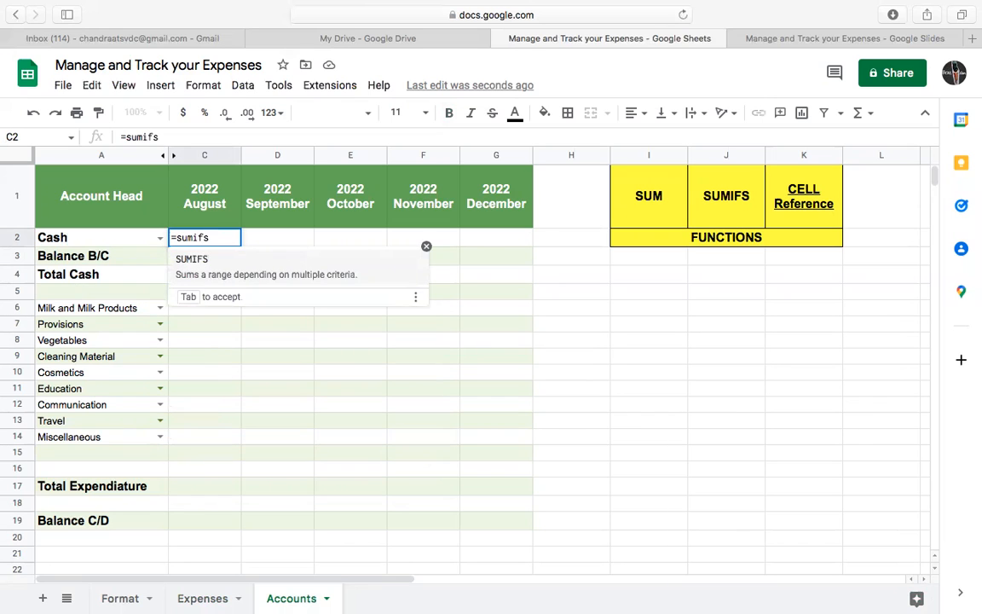
text(()
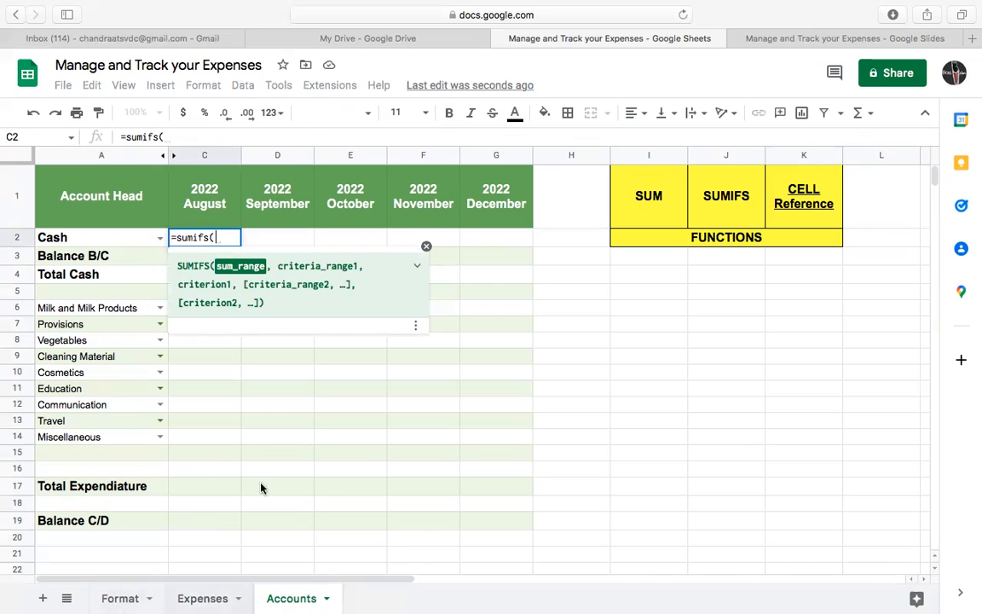
- Set the SUMIFS sum range to the Credit column, Expenses!F2:F500
click(205, 599)
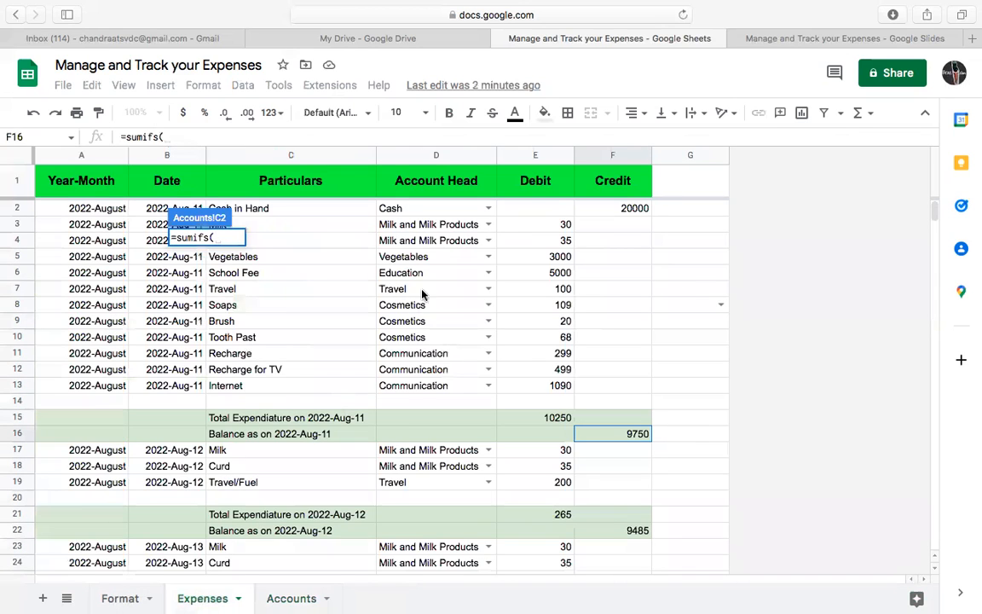
click(602, 212)
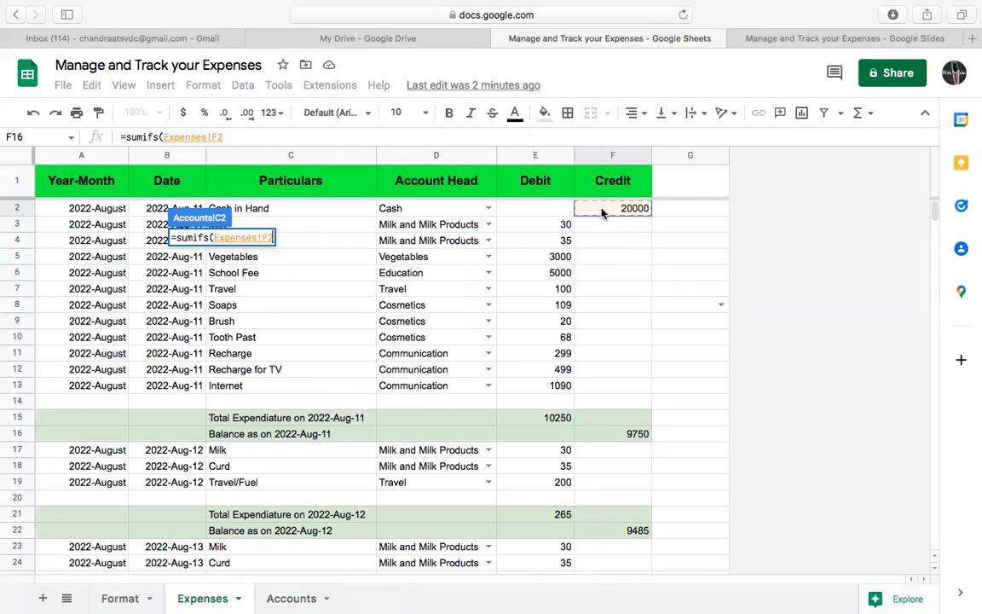
text(;)
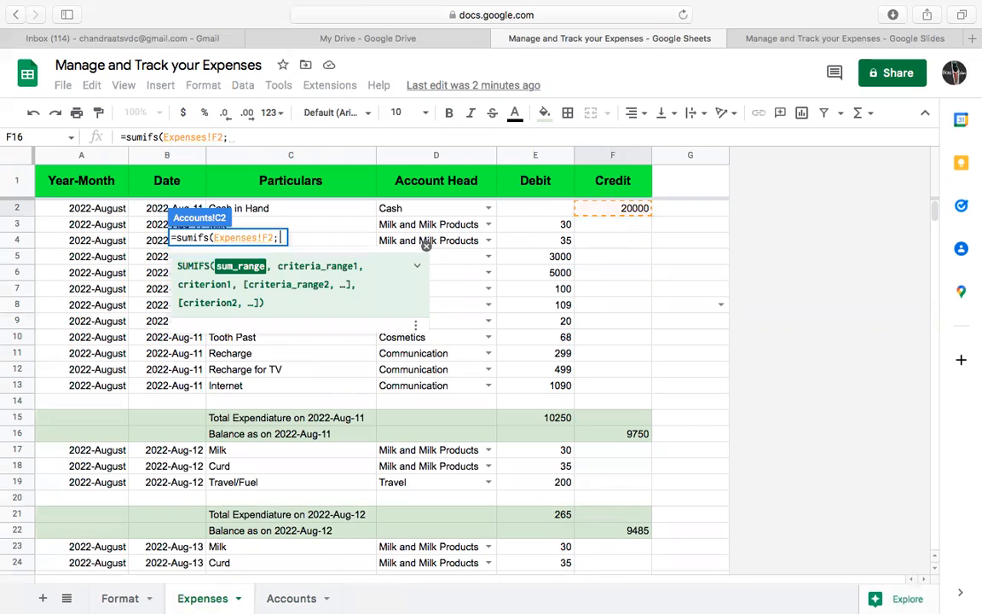
key(BackSpace)
text(:)
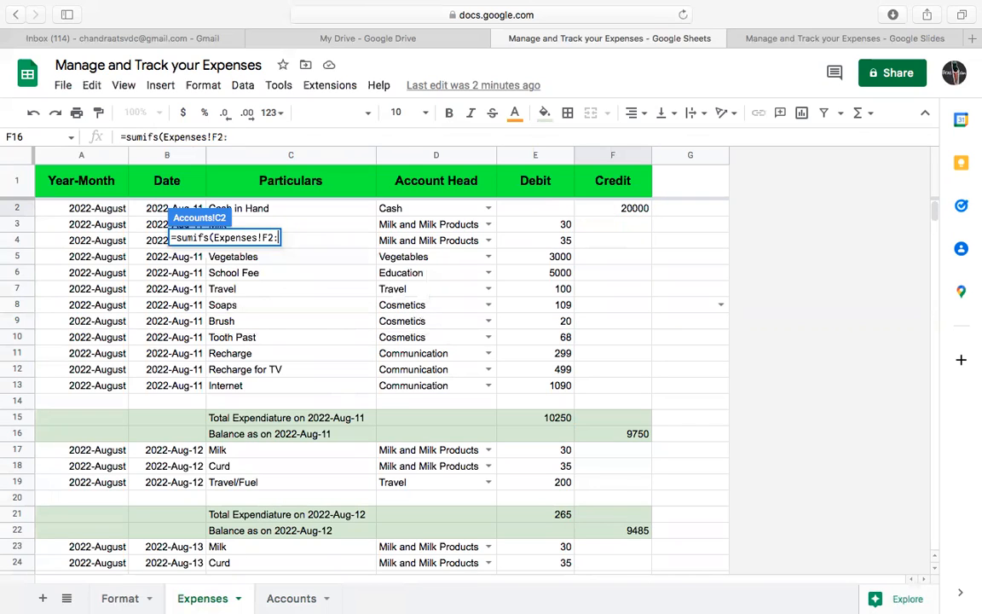
text(F500)
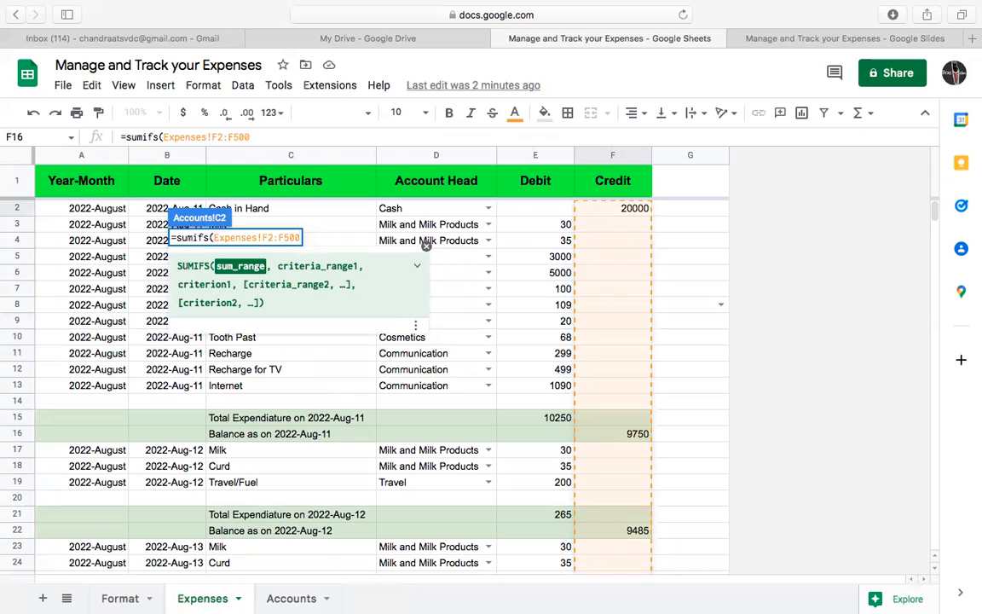
text(,)
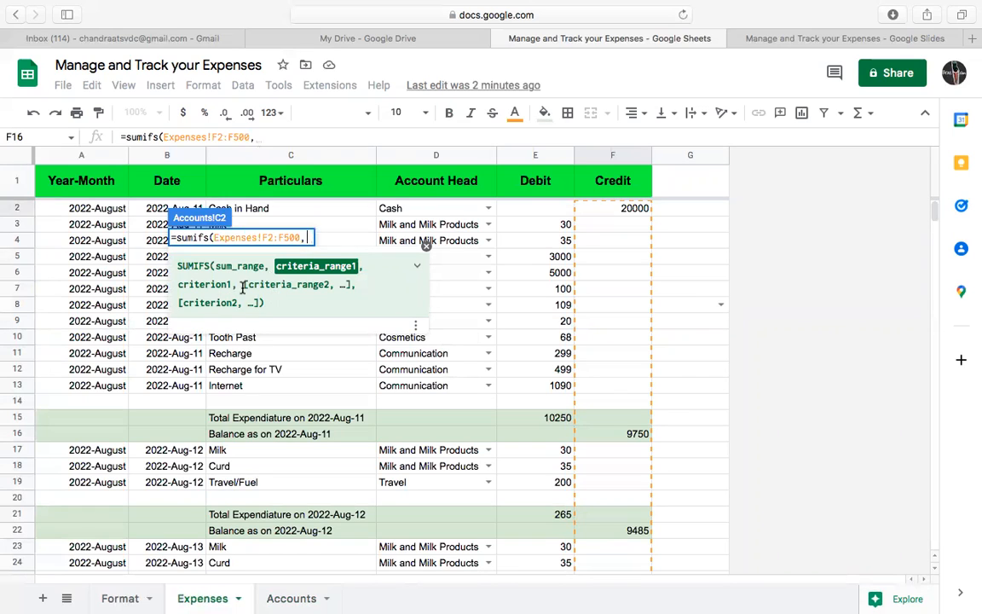
- Add the Account Head column, Expenses!D2:D500, as the first criteria range and leave its criterion blank
click(437, 208)
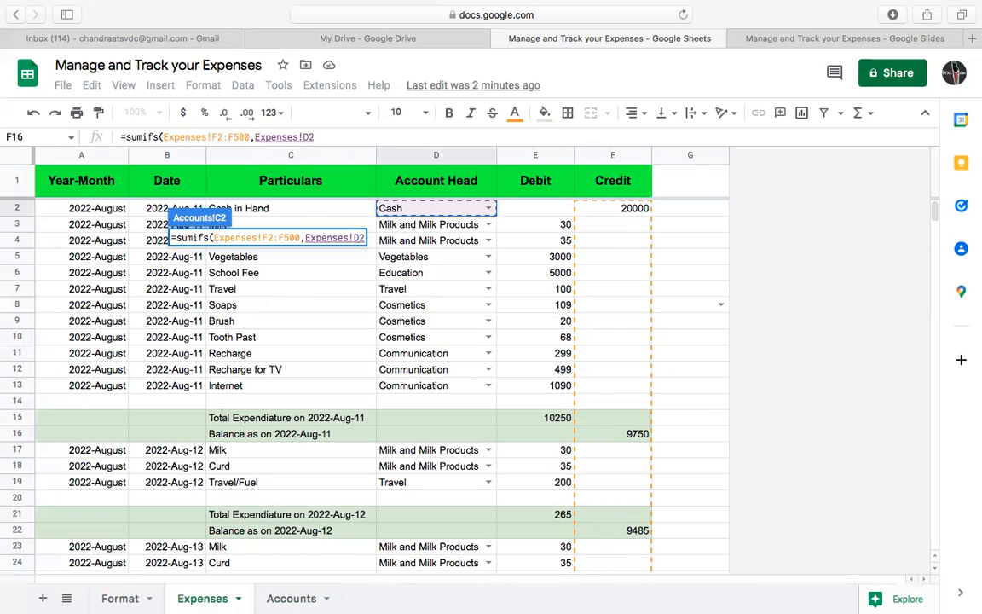
text(:D)
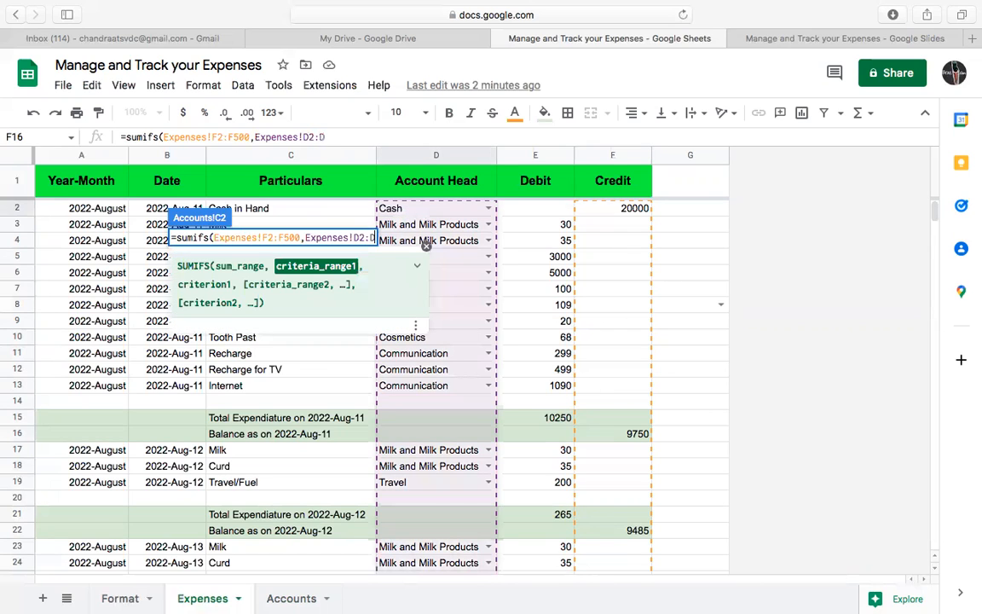
text(500)
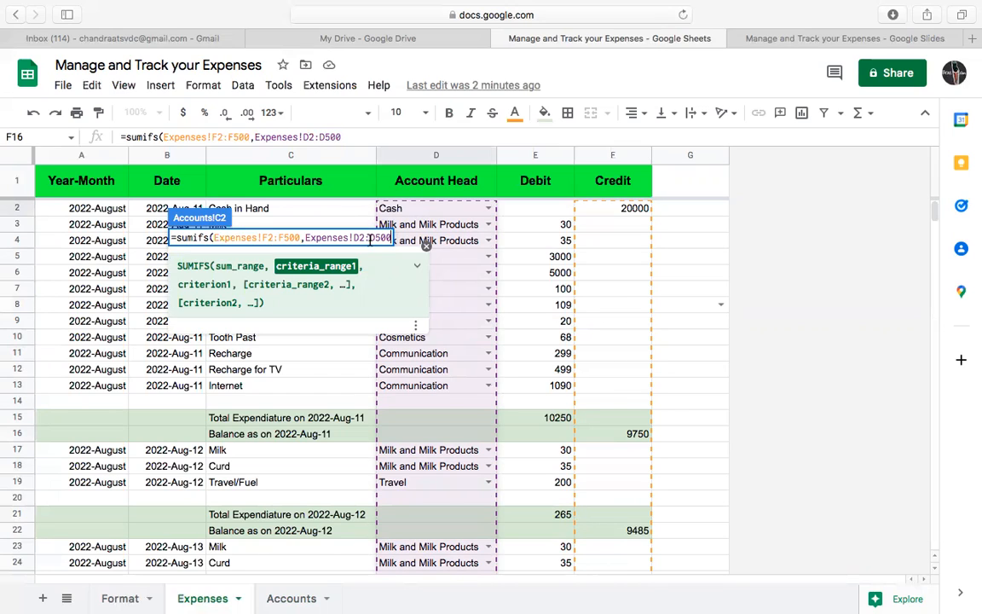
text(,)
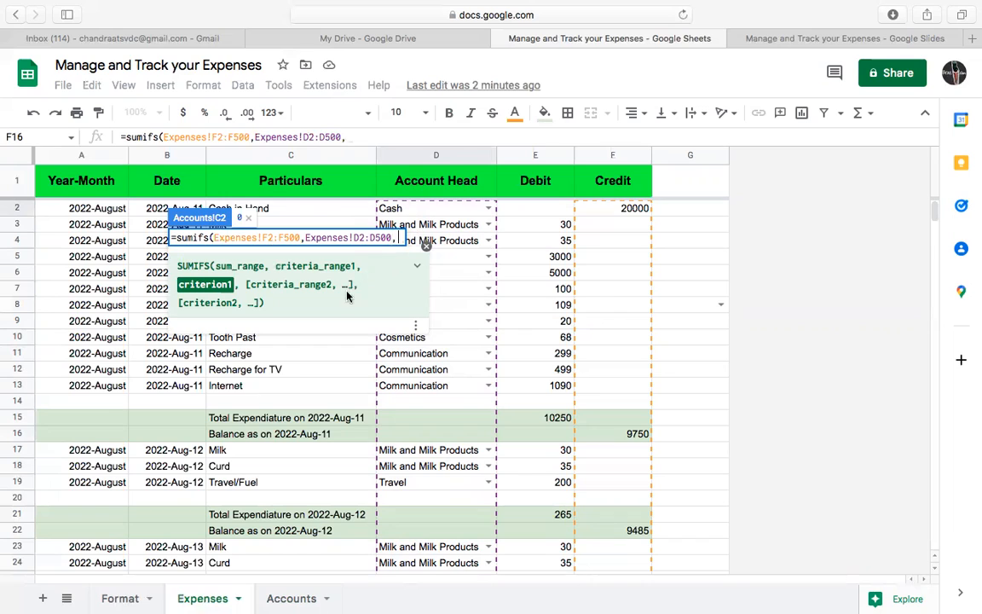
text(,)
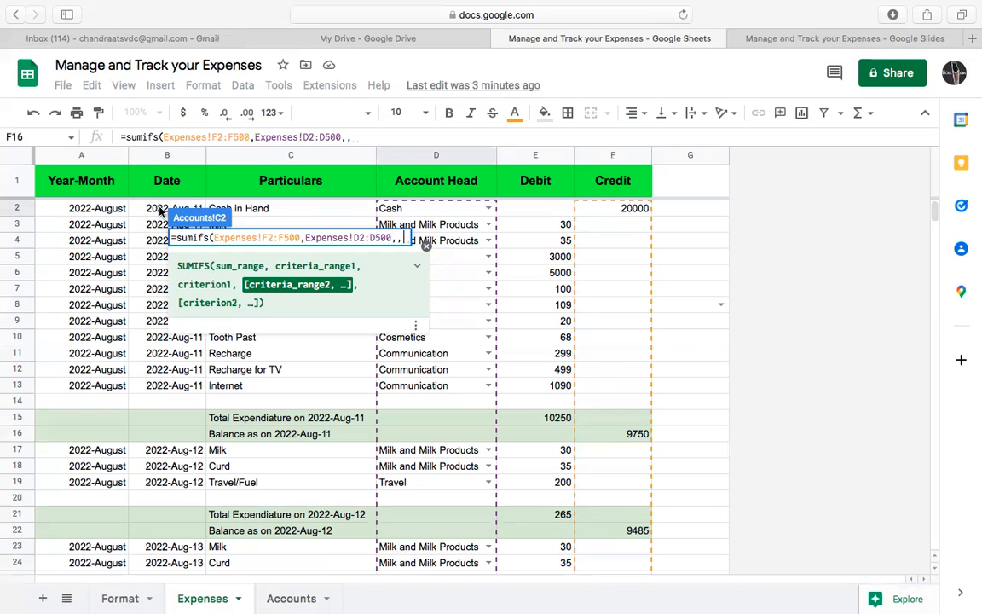
- Add the Year-Month column, Expenses!A2:A500, as the second criteria range of the Cash SUMIFS formula
click(99, 213)
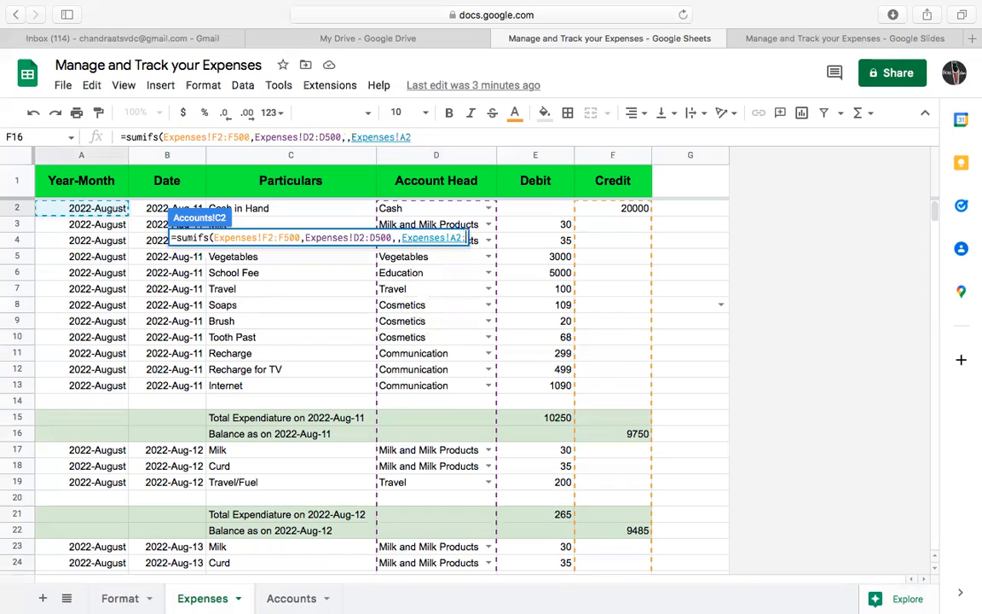
text(:A)
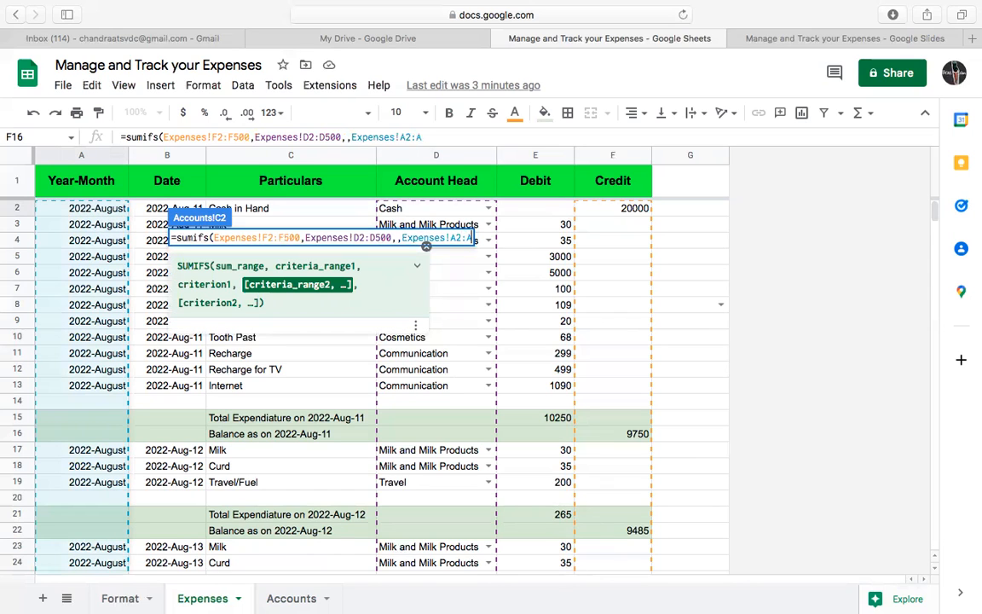
text(500)
text(,)
- Enter "2022-August" as the second criterion and close the Cash SUMIFS formula
text(")
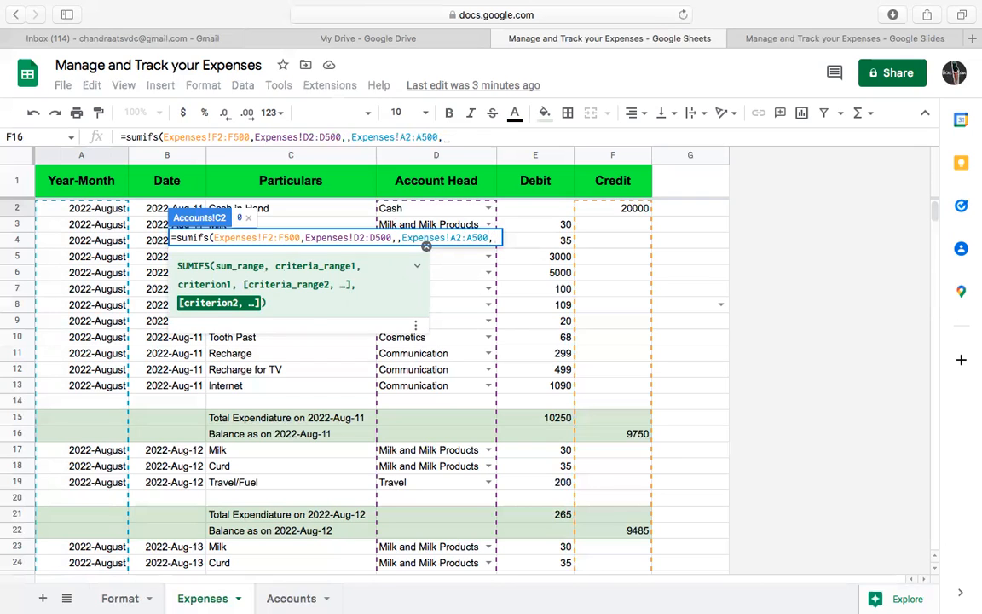
key(BackSpace)
text(A)
key(BackSpace)
text(")
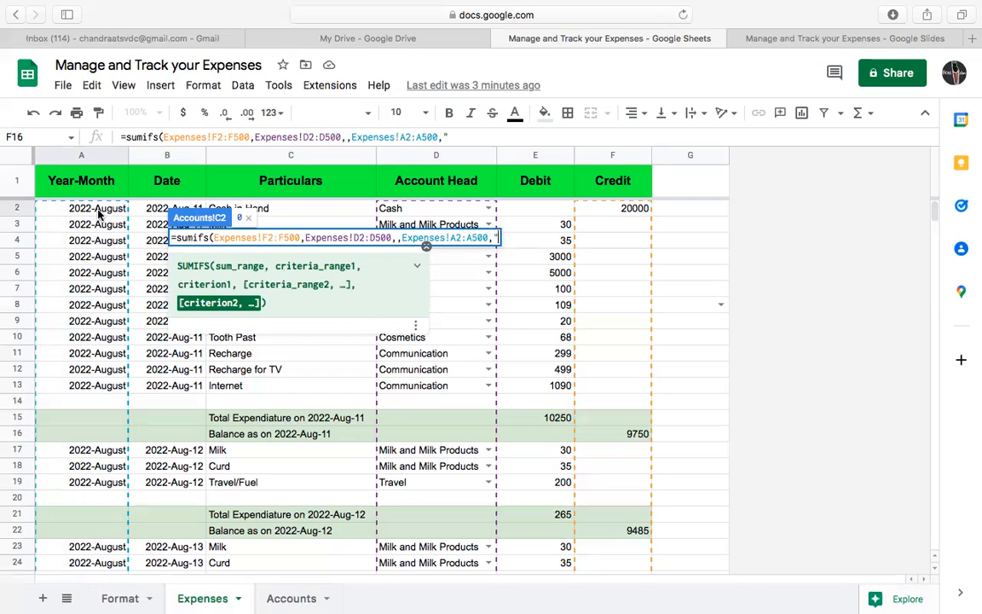
text(A)
key(BackSpace)
text(2022)
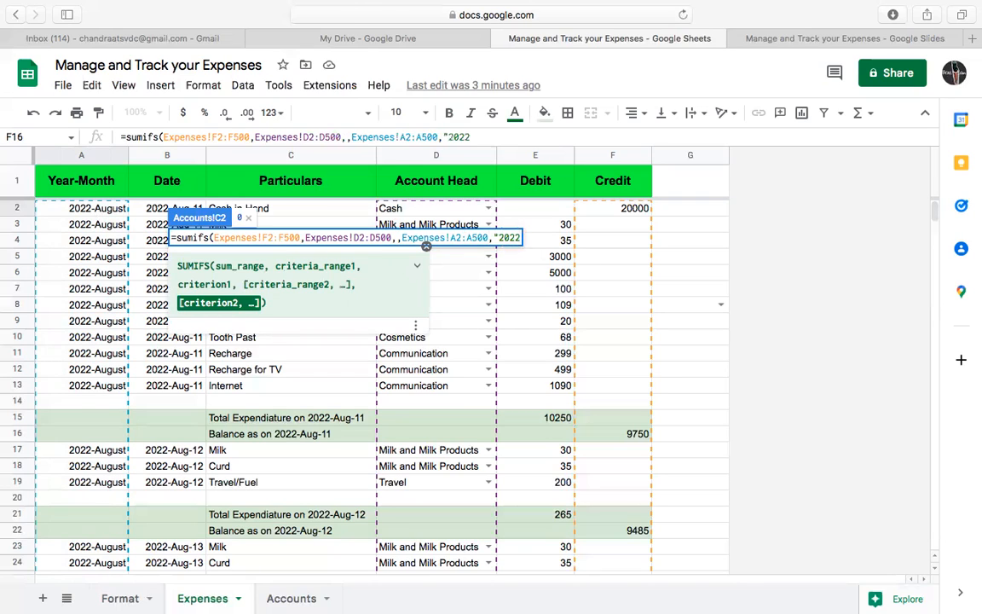
text(-August")
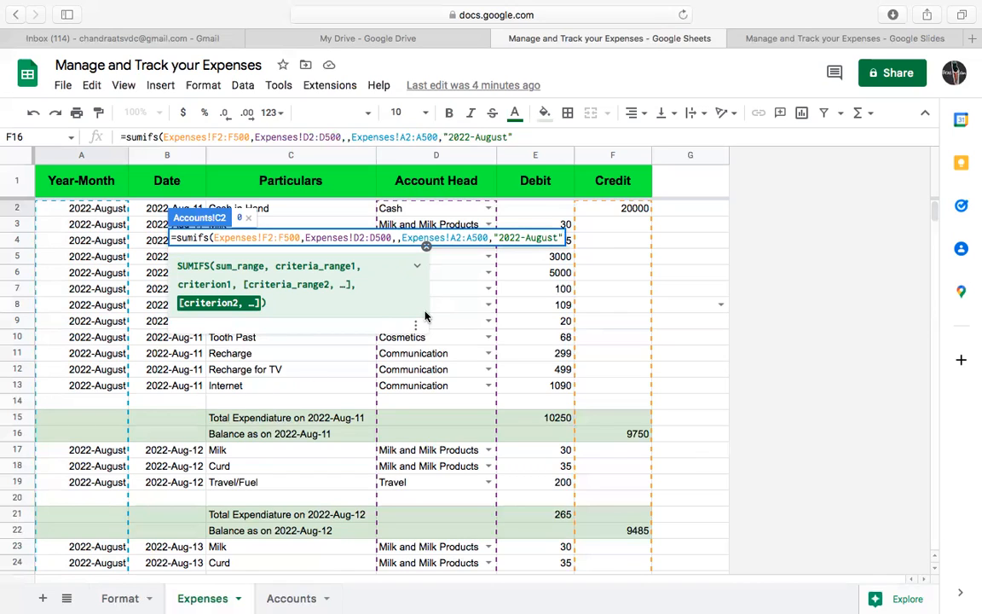
text())
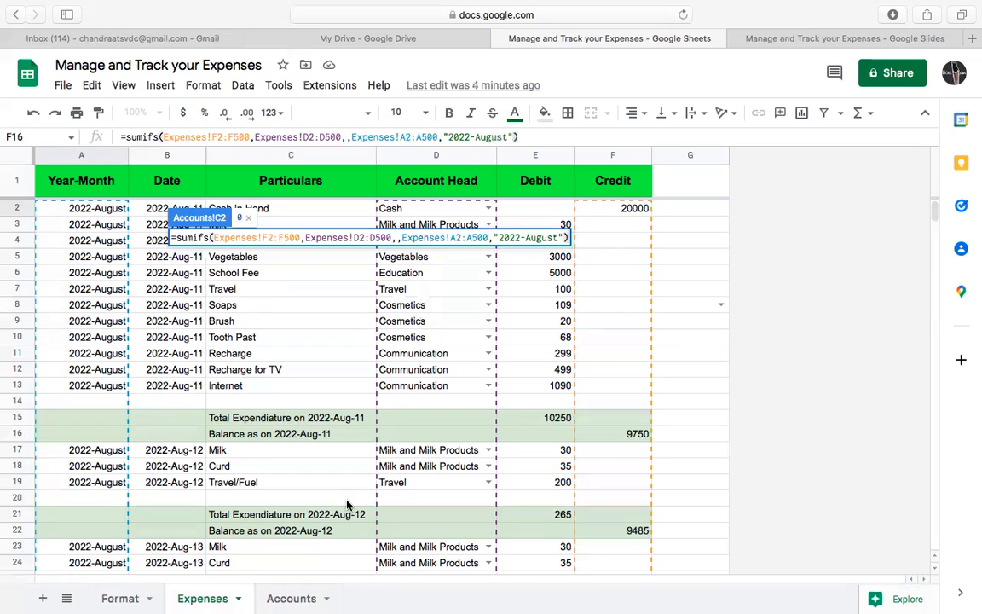
- Fill the blank first criterion of the August Cash formula with Account Head cell A2 on the Accounts sheet and commit it
click(395, 238)
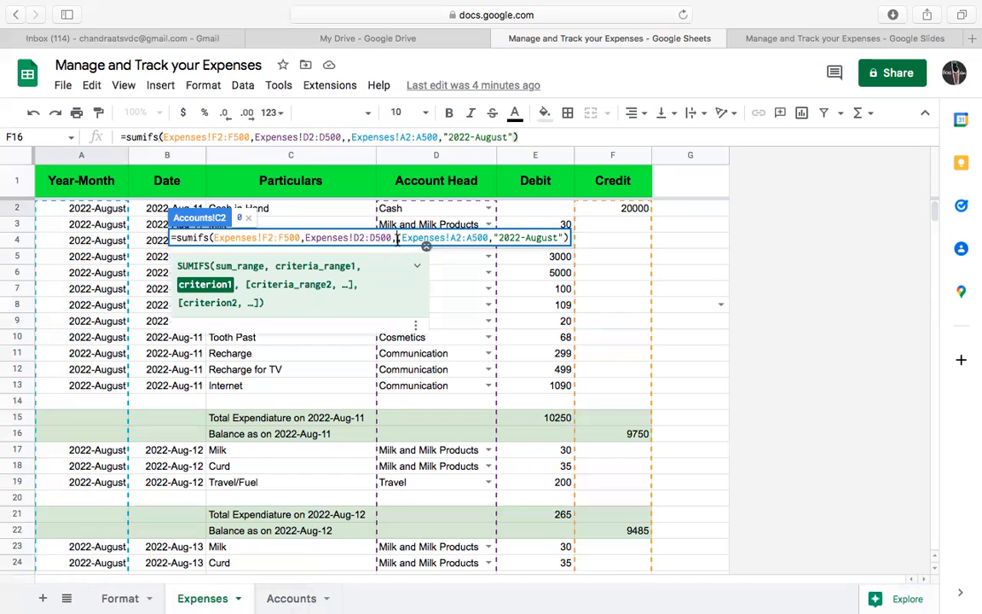
click(292, 599)
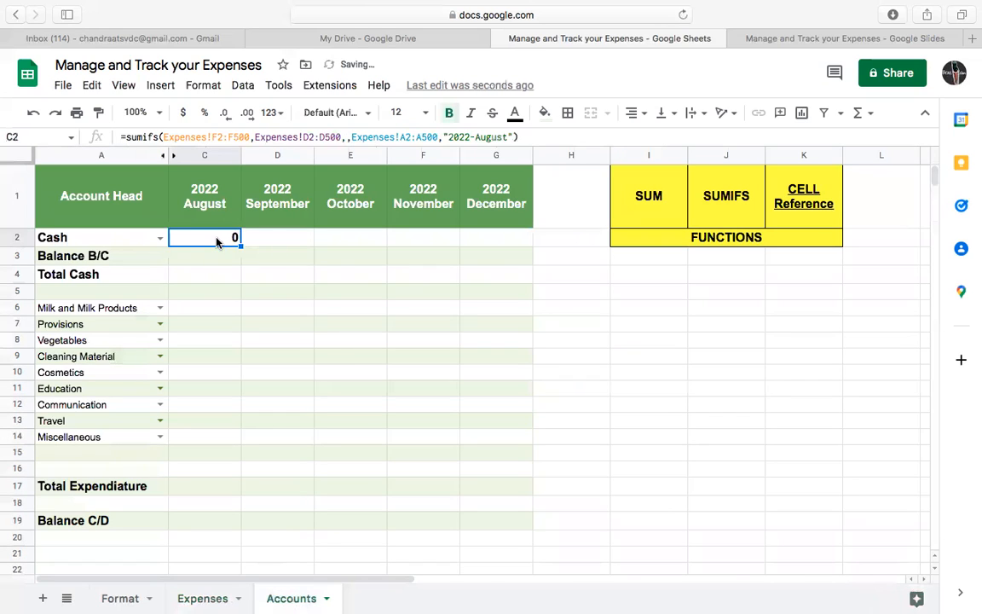
double_click(216, 242)
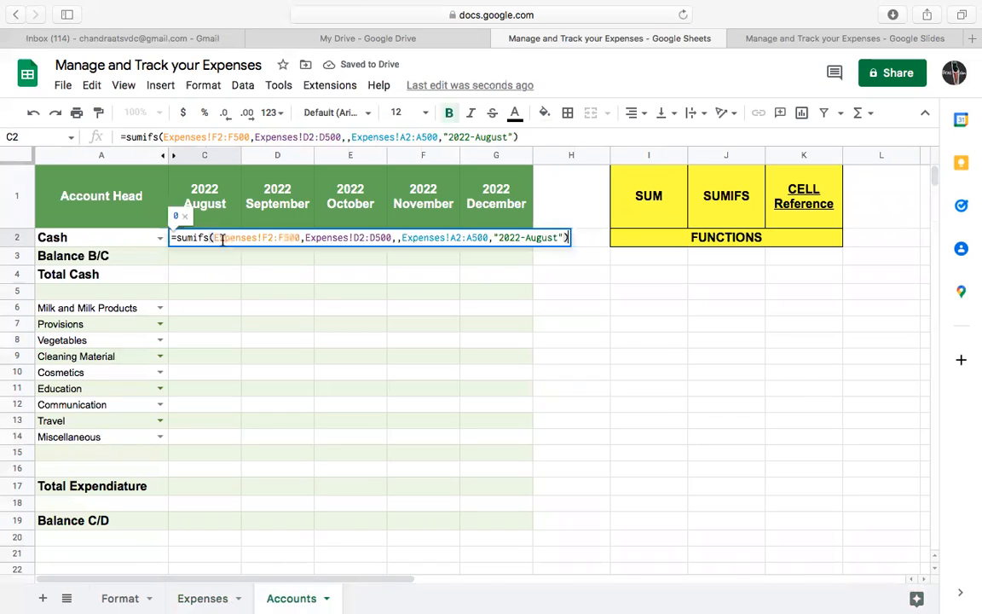
click(394, 238)
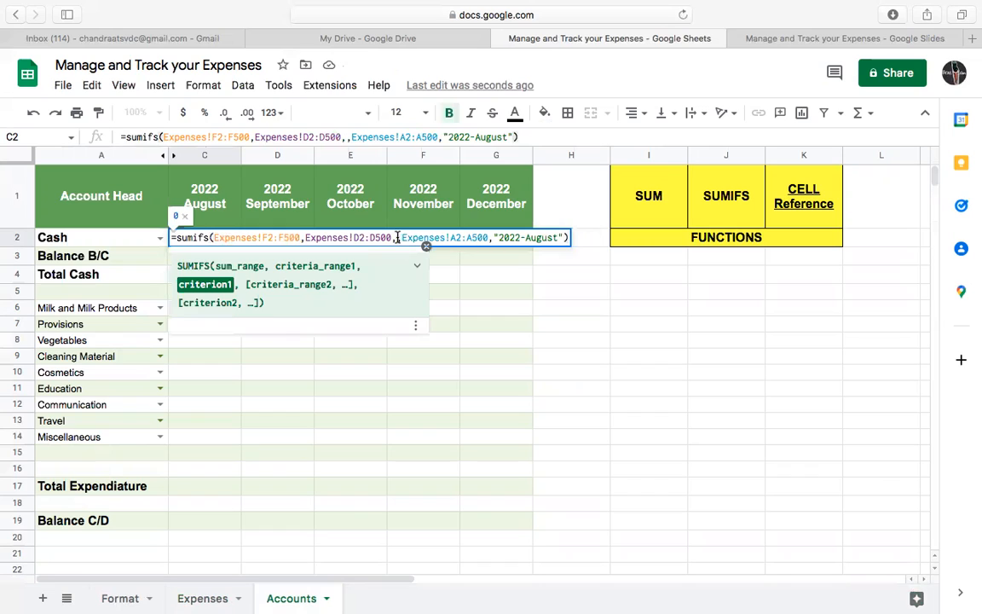
click(144, 245)
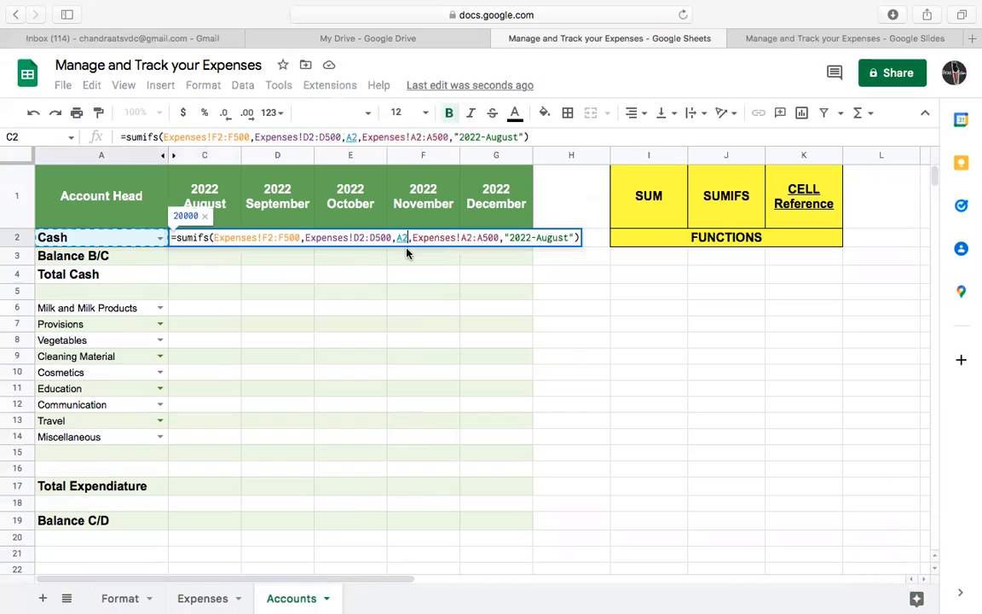
key(BackSpace)
key(BackSpace)
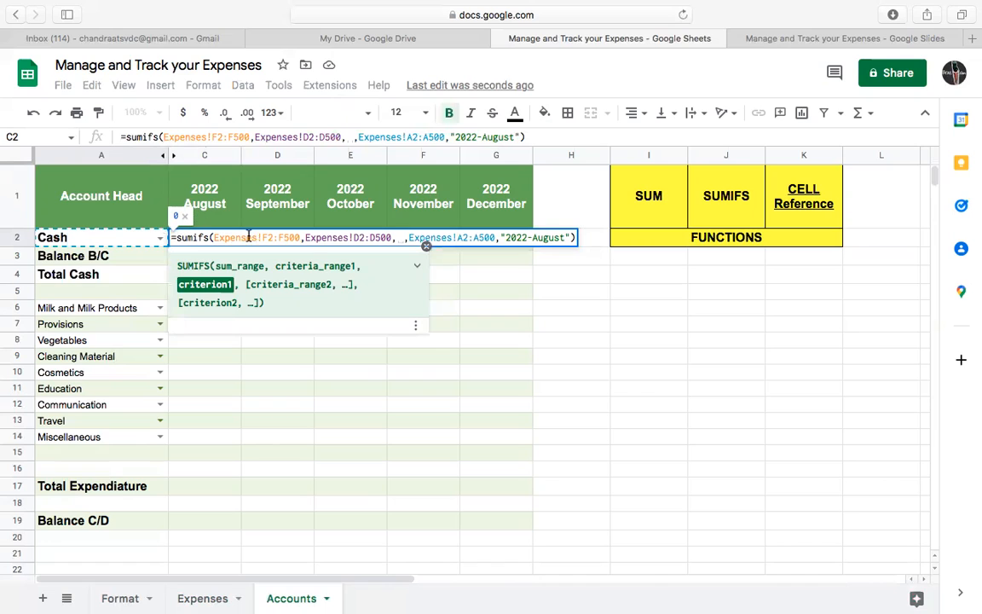
click(126, 246)
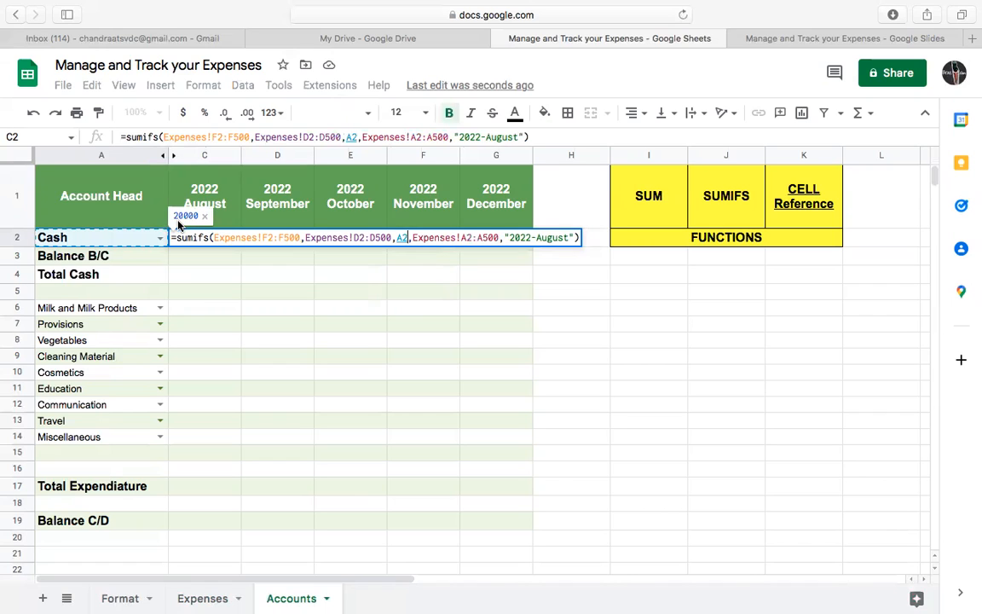
key(Return)
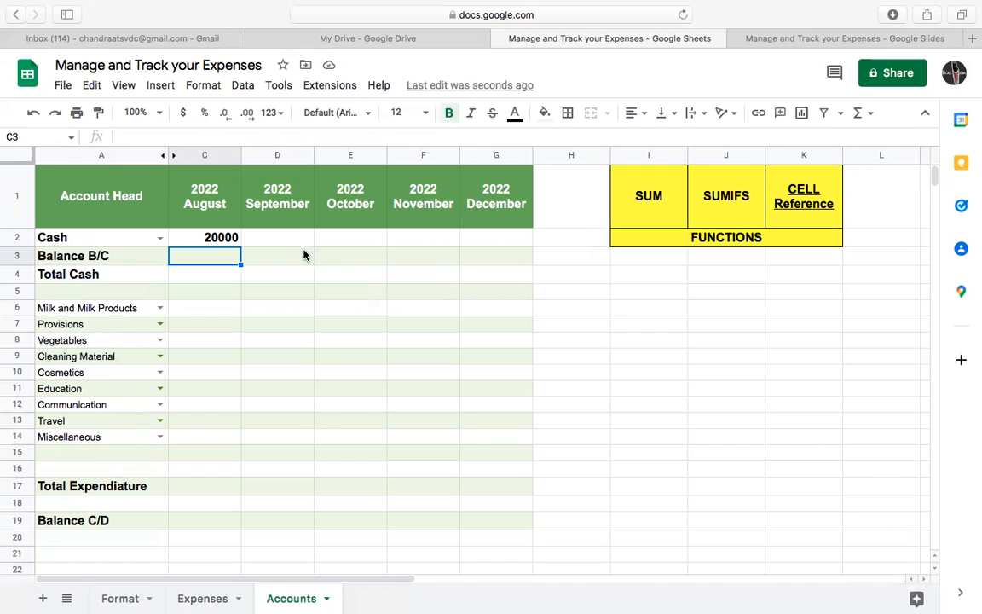
- Start a SUMIFS formula in the August Milk and Milk Products cell C6
click(210, 276)
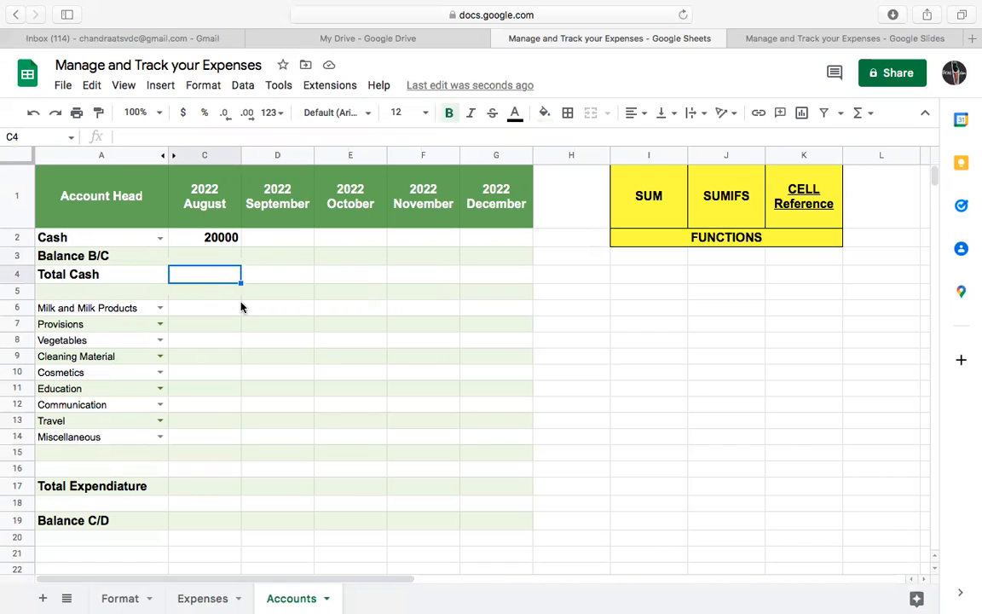
click(210, 311)
text(=)
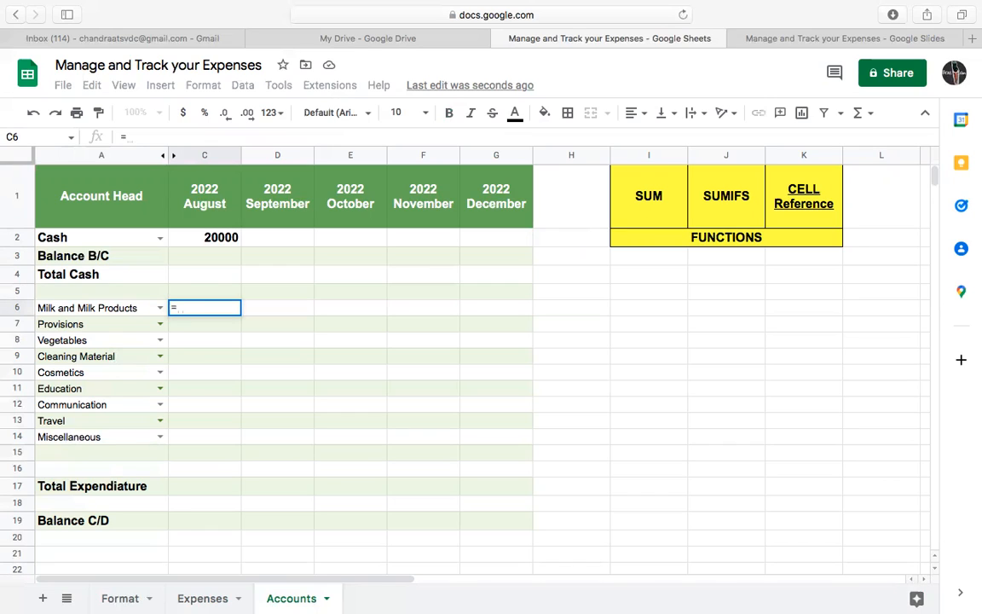
text(S)
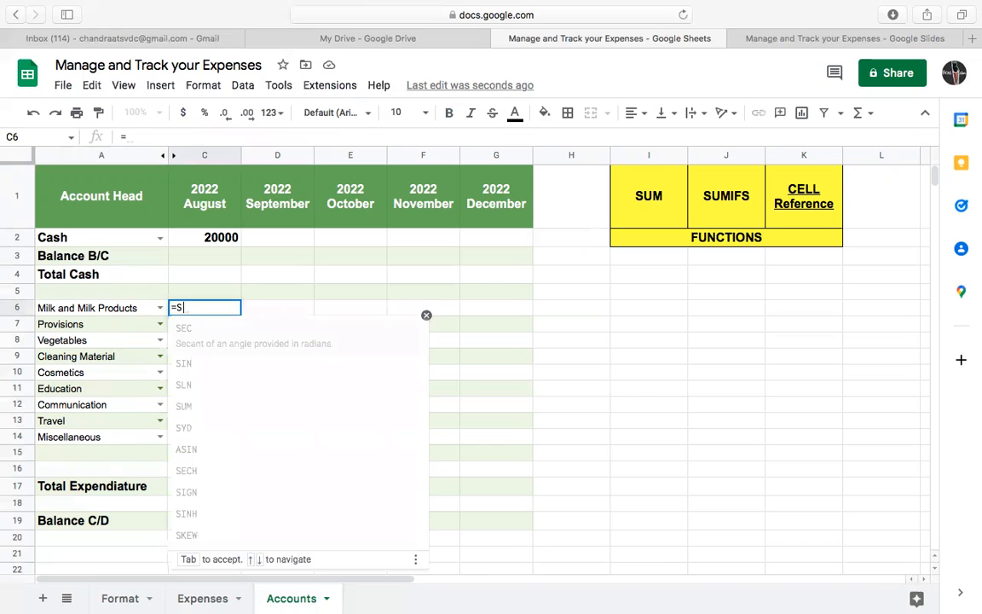
text(um)
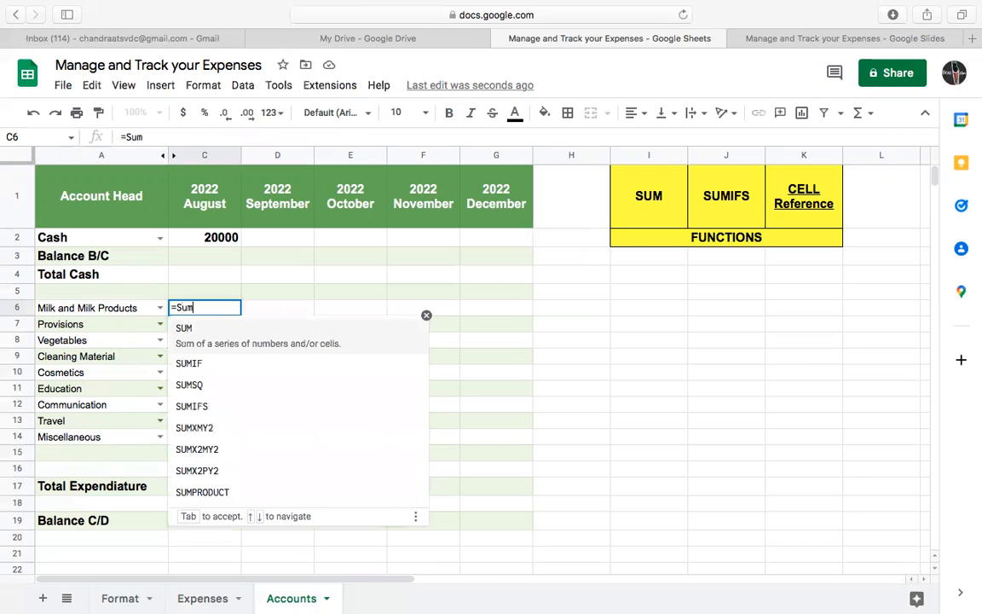
text(ifs)
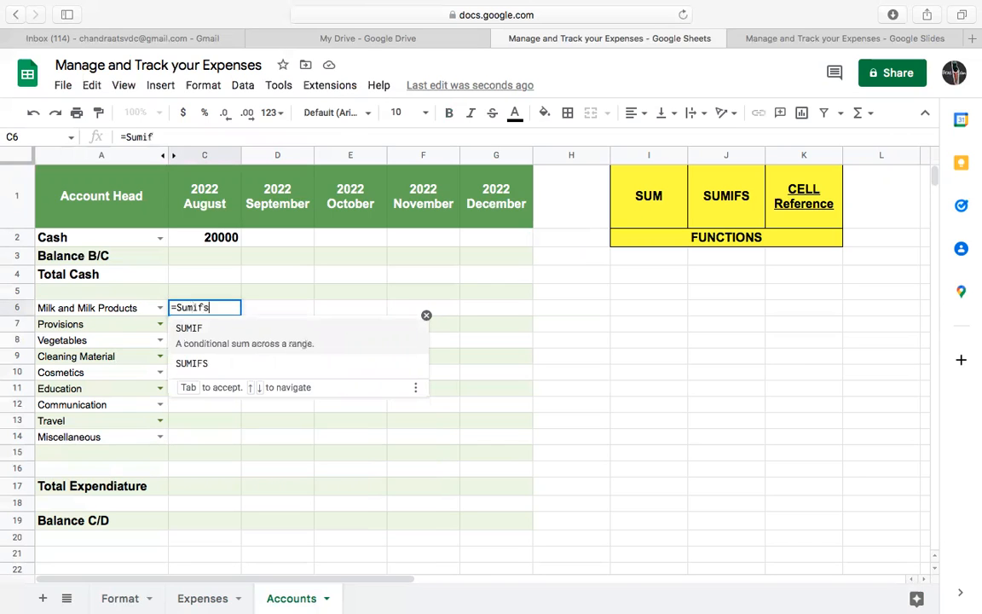
text(()
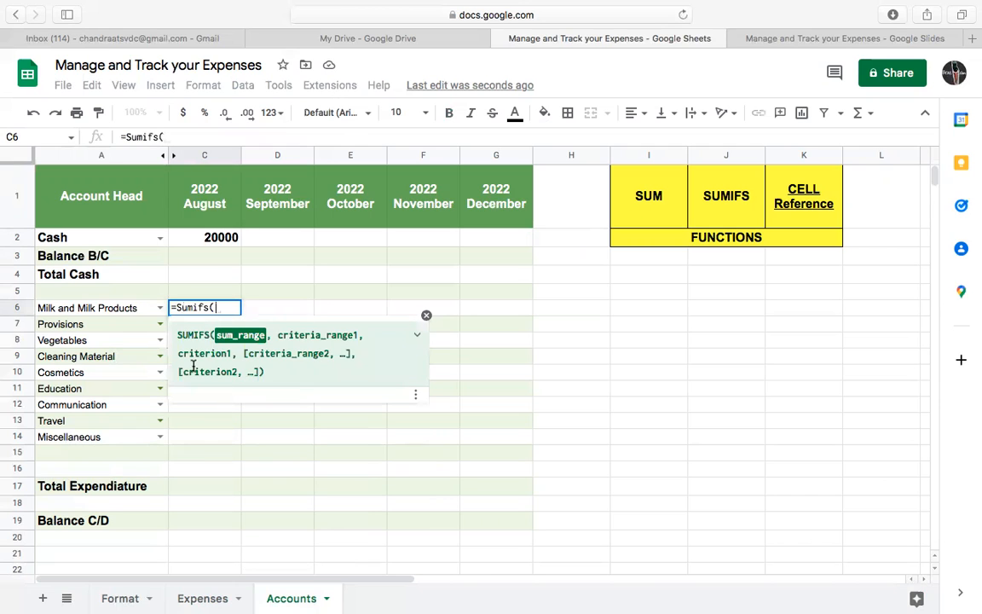
- Set the sum range of the Milk and Milk Products formula to the Debit column, Expenses!E2:E500
click(196, 599)
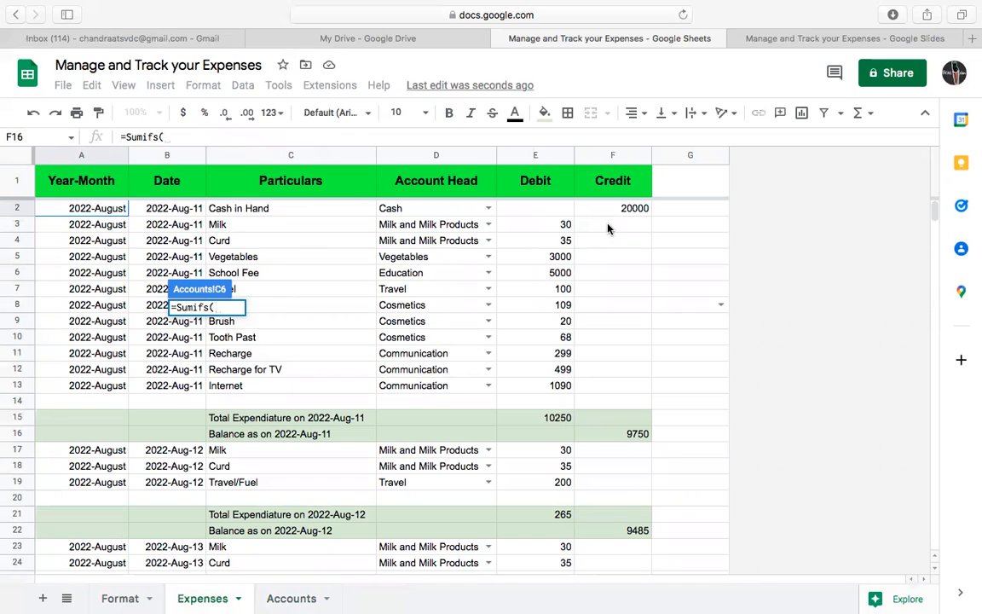
click(550, 217)
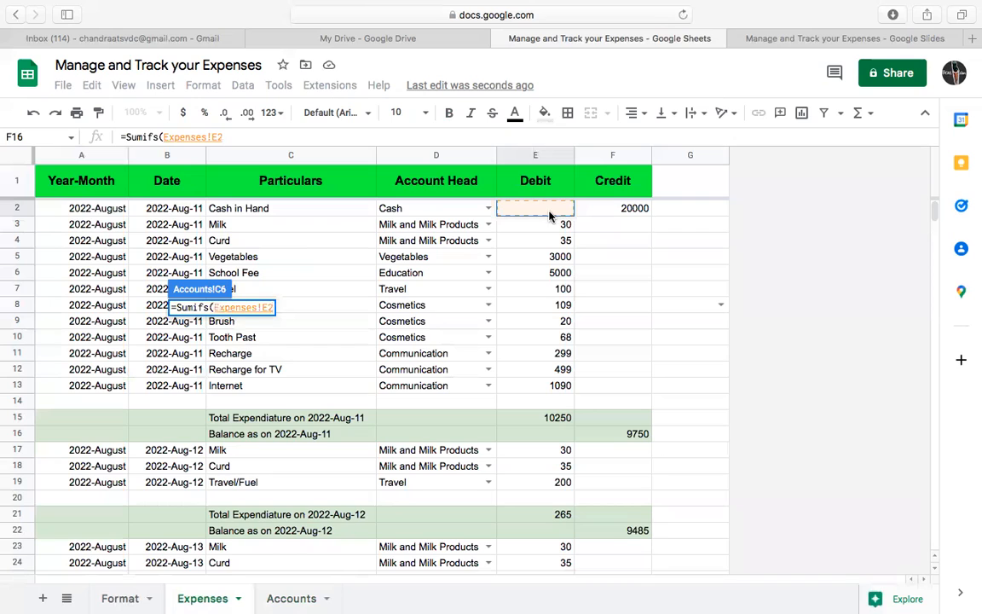
text(:E500)
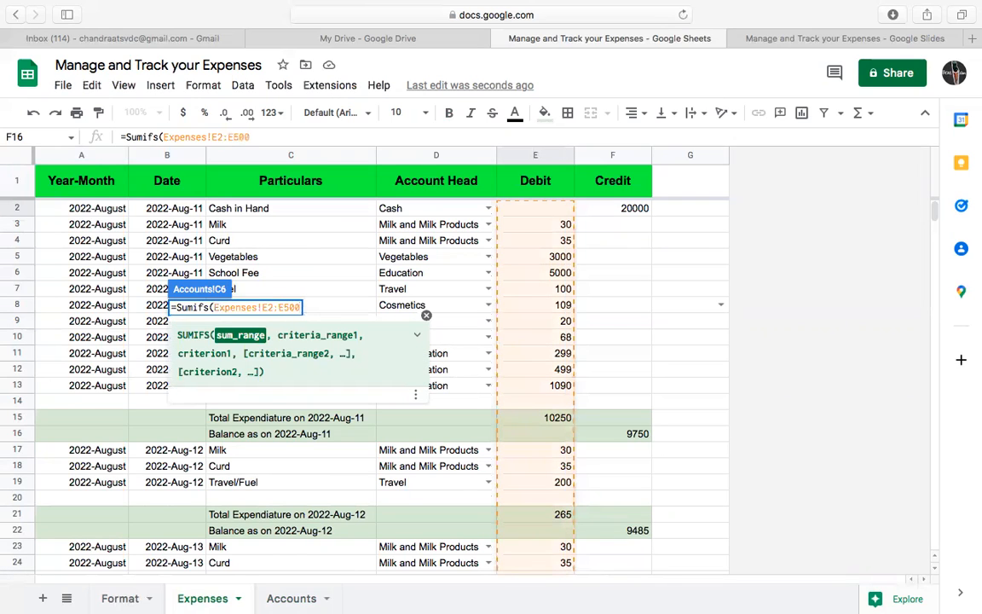
text(,)
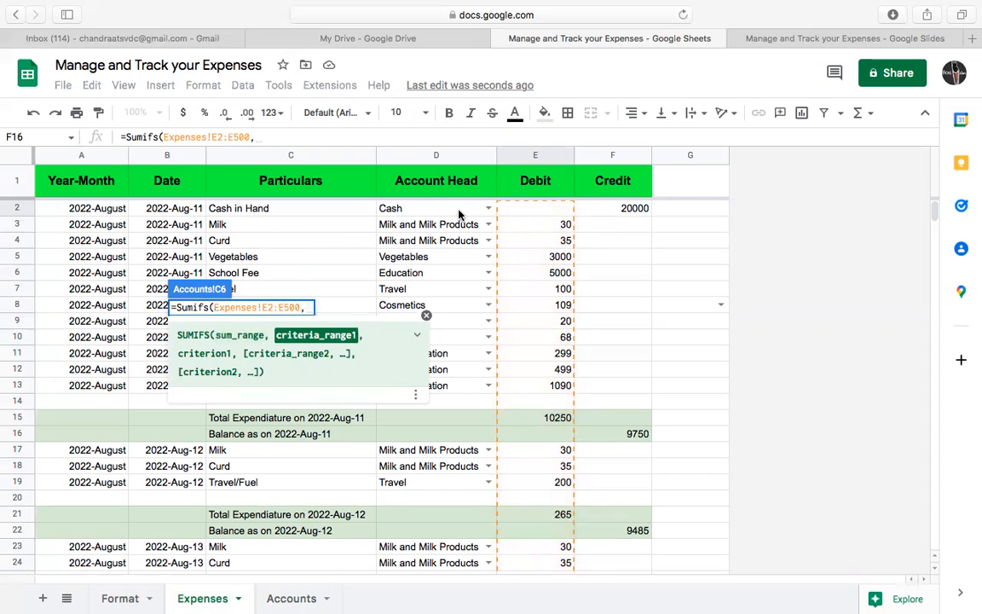
- Add Expenses!D2:D500 as the first criteria range of the C6 formula, leaving its criterion blank
click(459, 214)
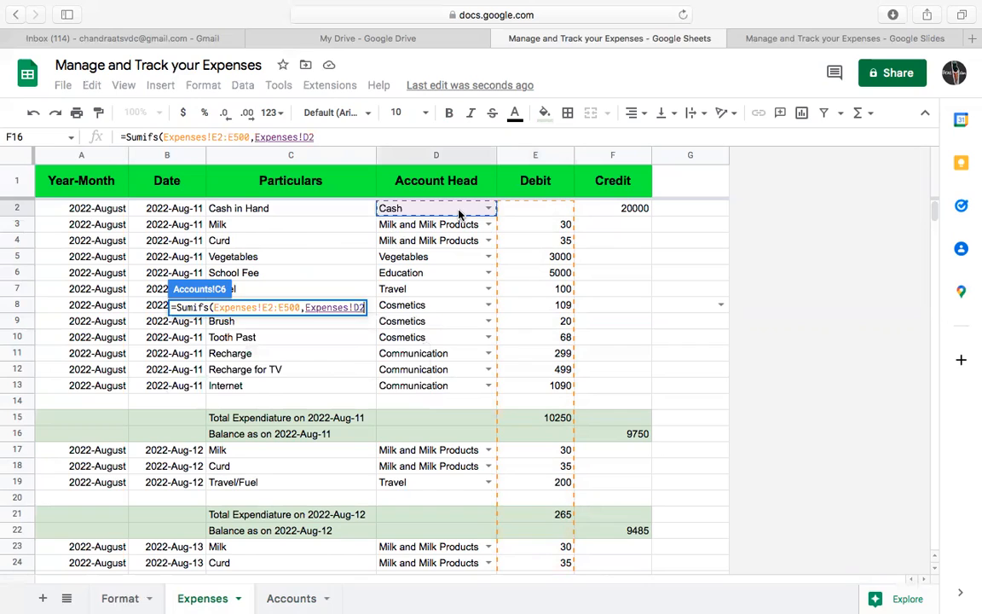
text(:D)
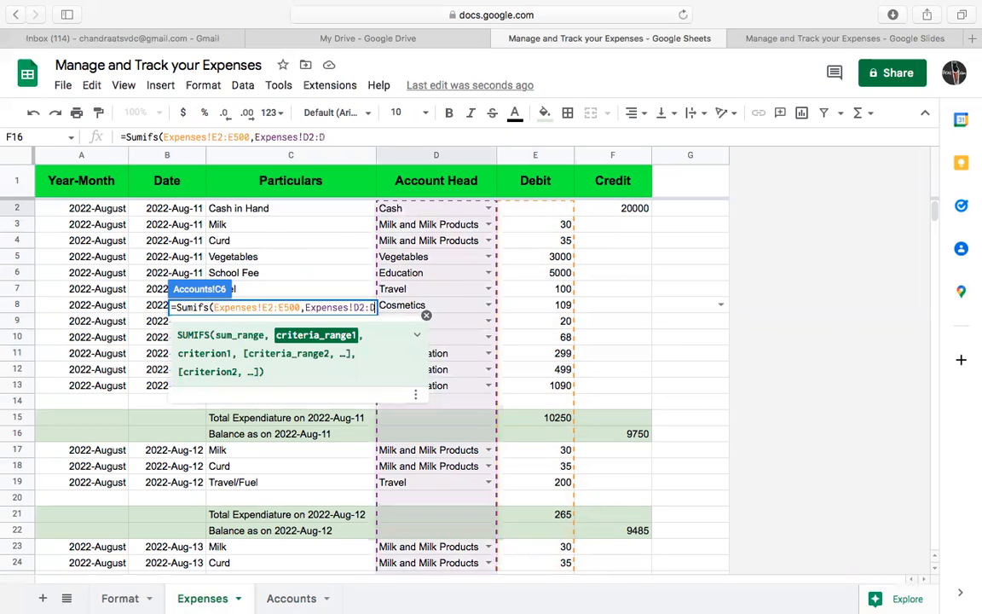
text(500,,)
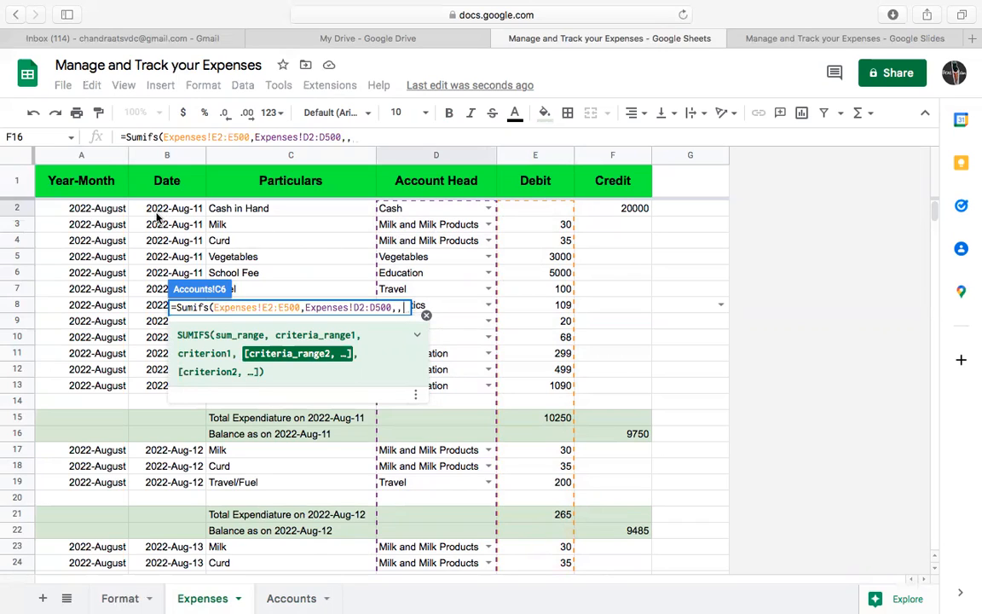
- Add Expenses!A2:A500 as the second criteria range of the C6 formula, with "2022-August" as its criterion
click(98, 213)
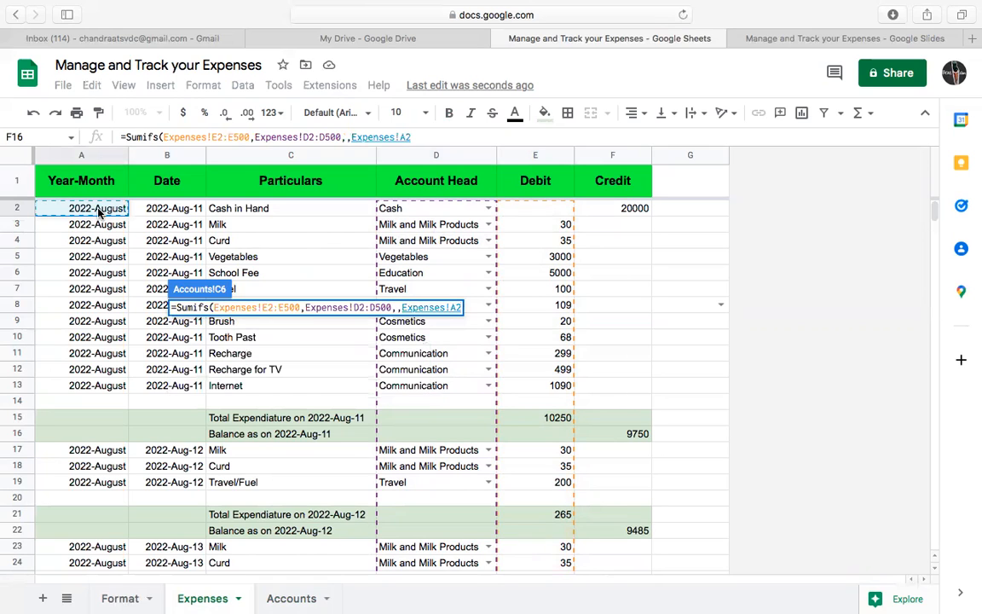
text(:A500)
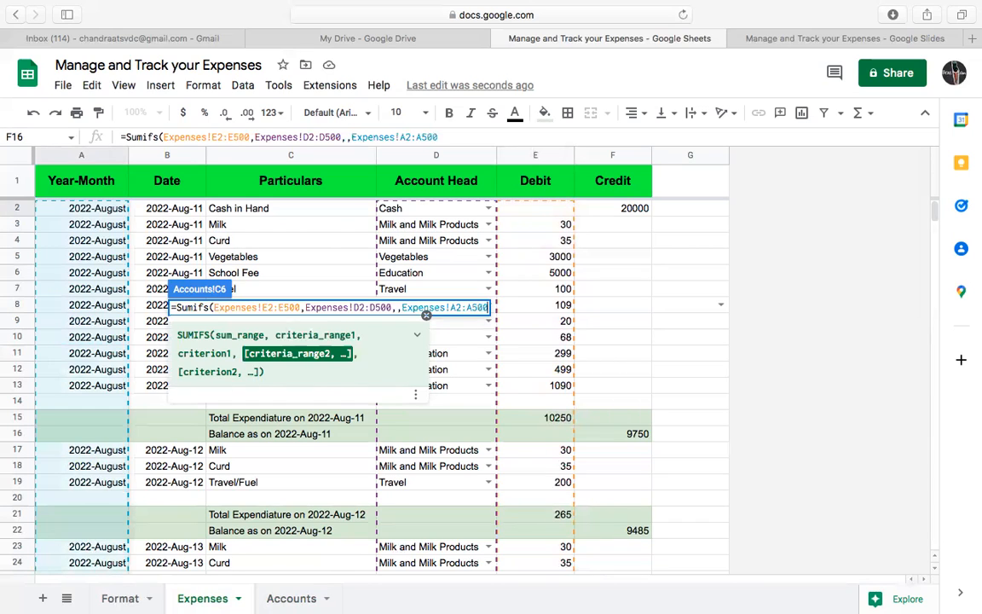
text(,")
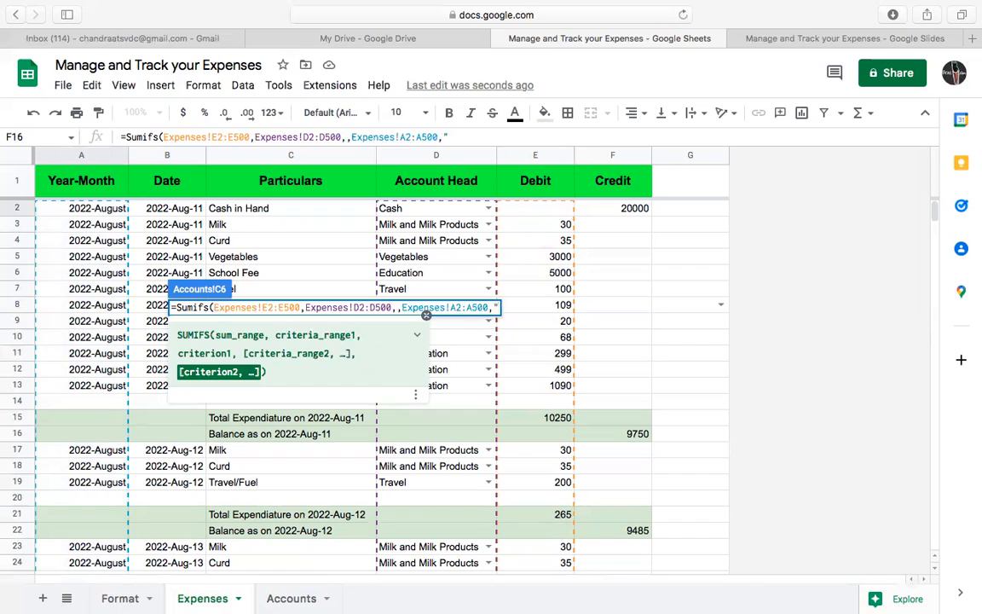
text(2022)
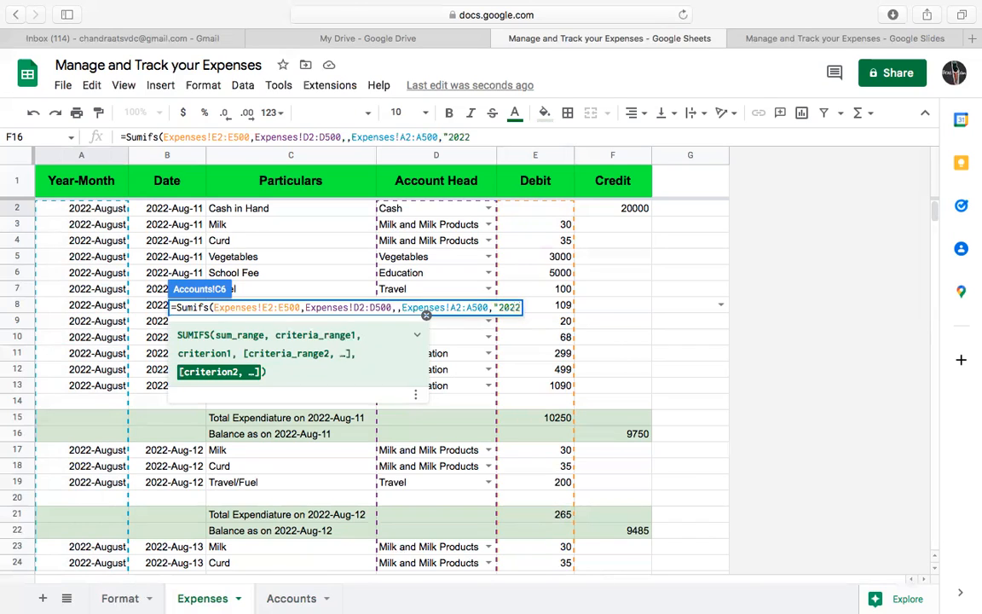
text(-August)
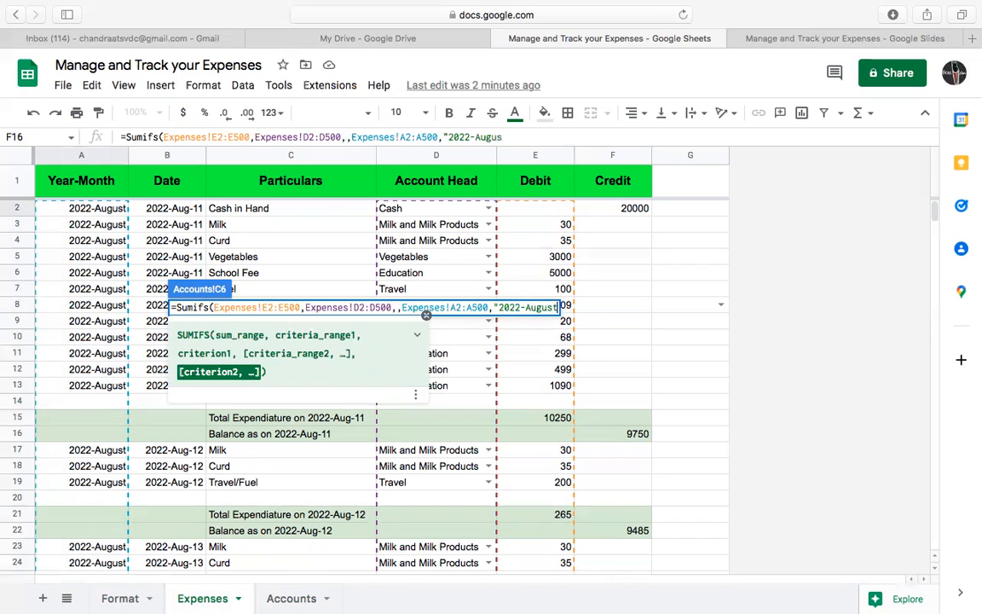
text(")
- Complete the Milk and Milk Products formula in C6 with A6 as its first criterion, and decline the suggested autofill
click(290, 599)
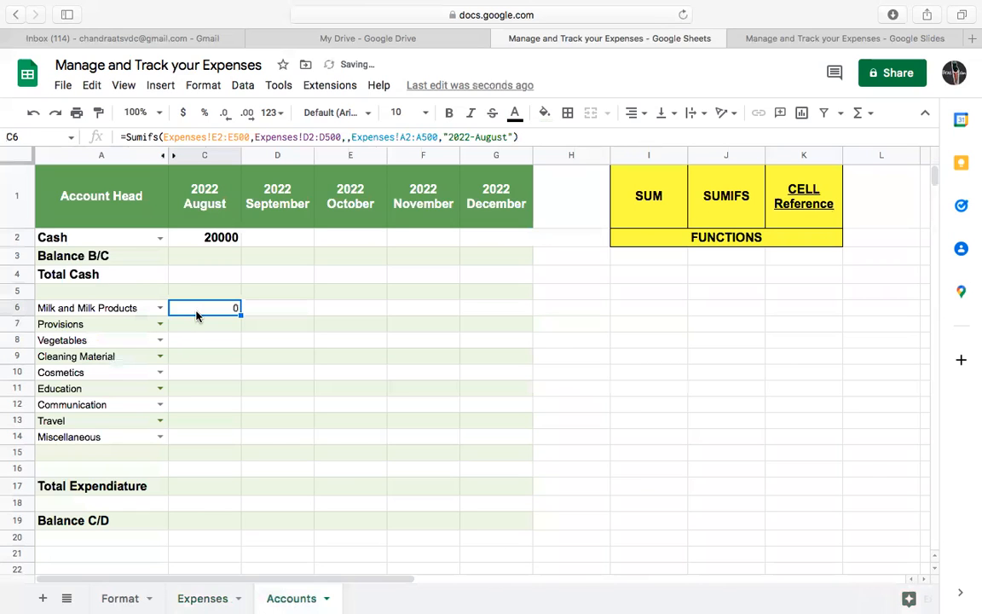
double_click(196, 314)
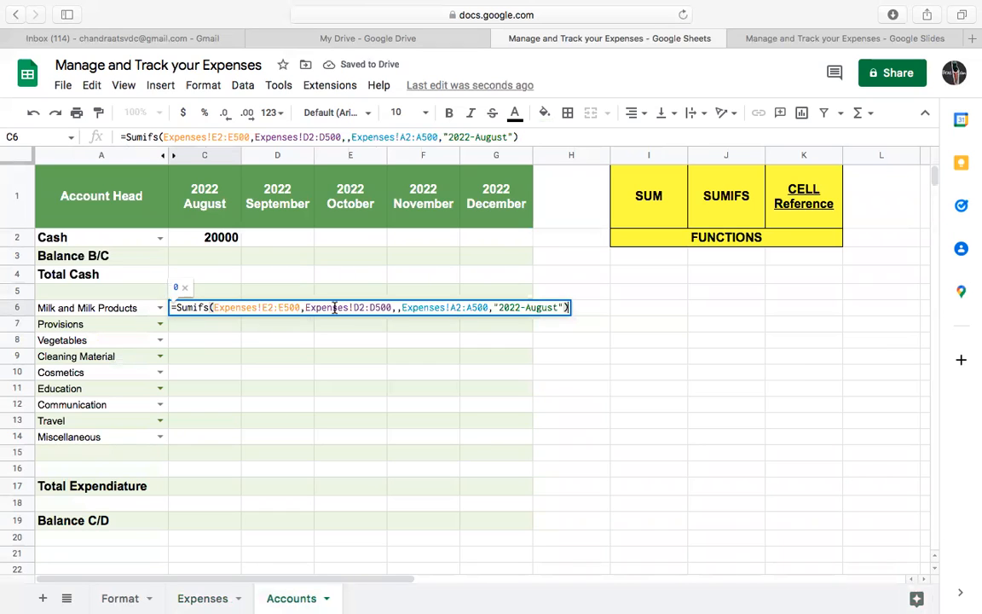
click(396, 308)
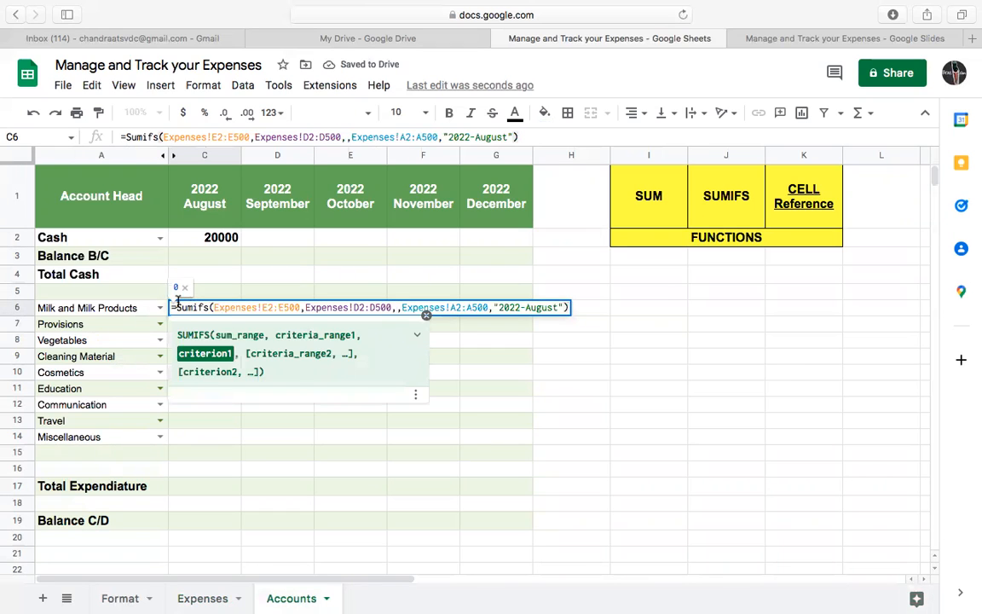
click(88, 308)
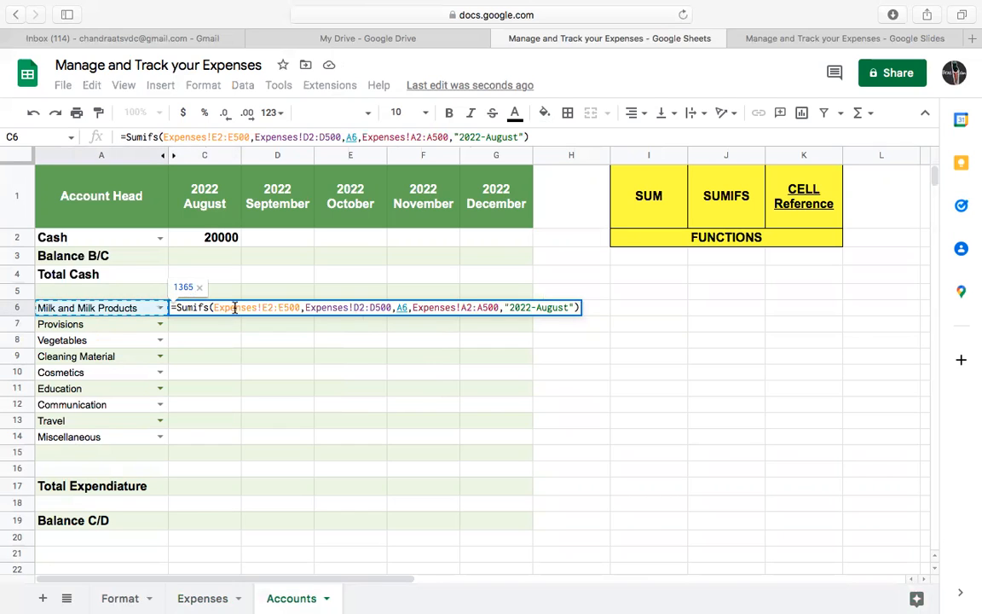
key(Return)
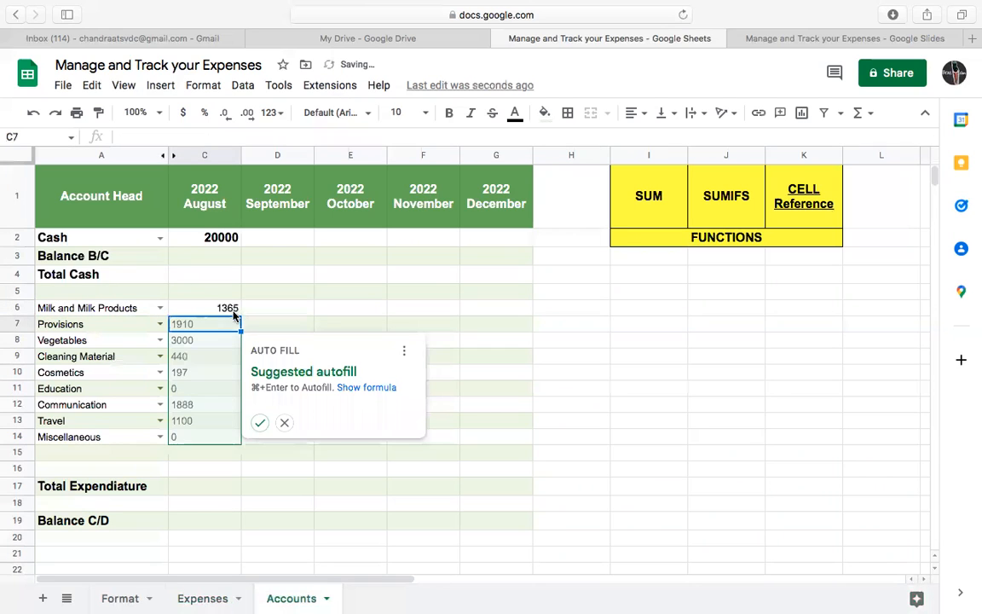
click(285, 424)
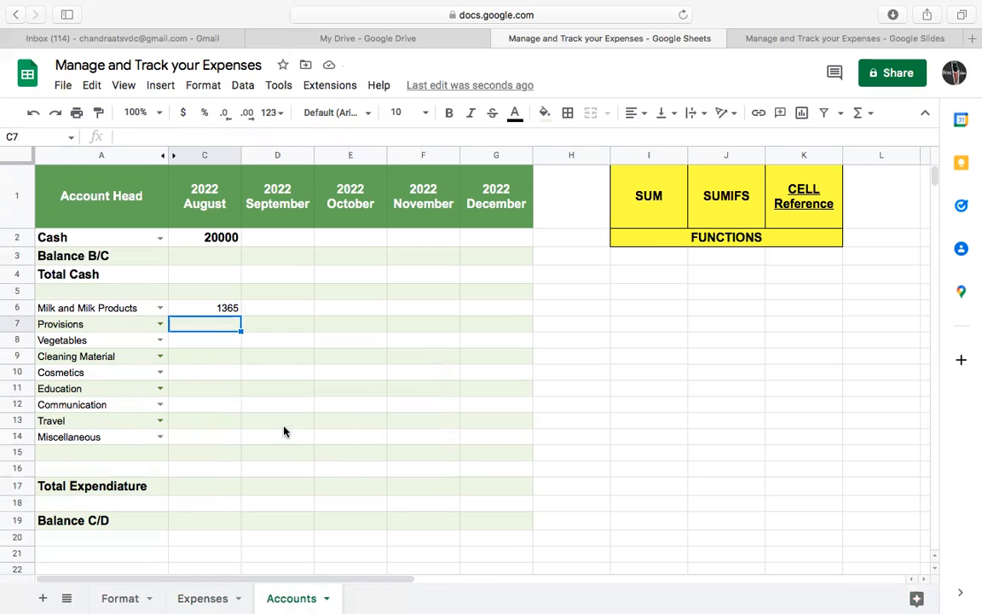
- Copy the full SUMIFS formula text from C6 and enter it unchanged in the August Provisions cell C7
click(214, 312)
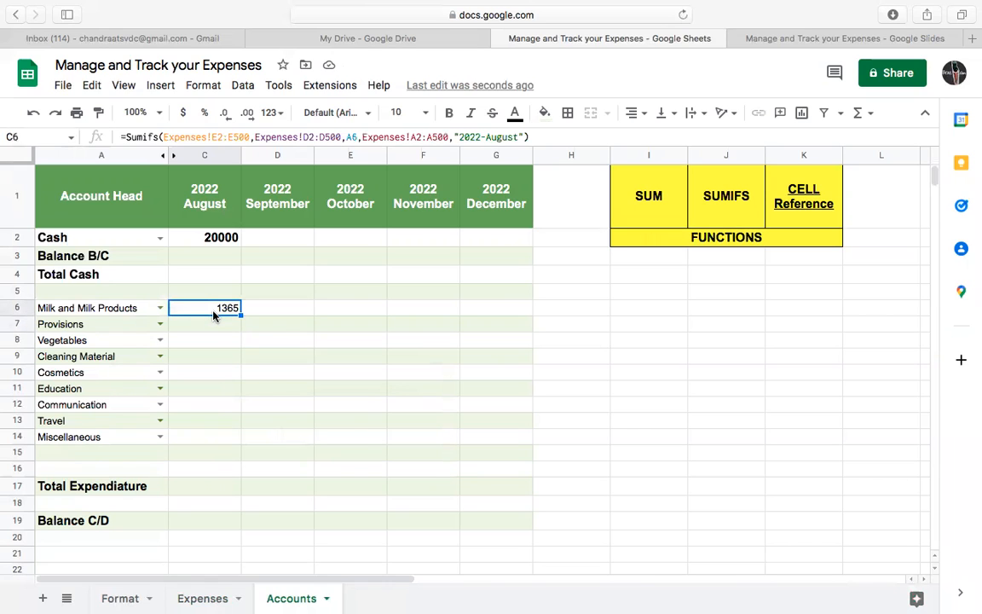
double_click(213, 313)
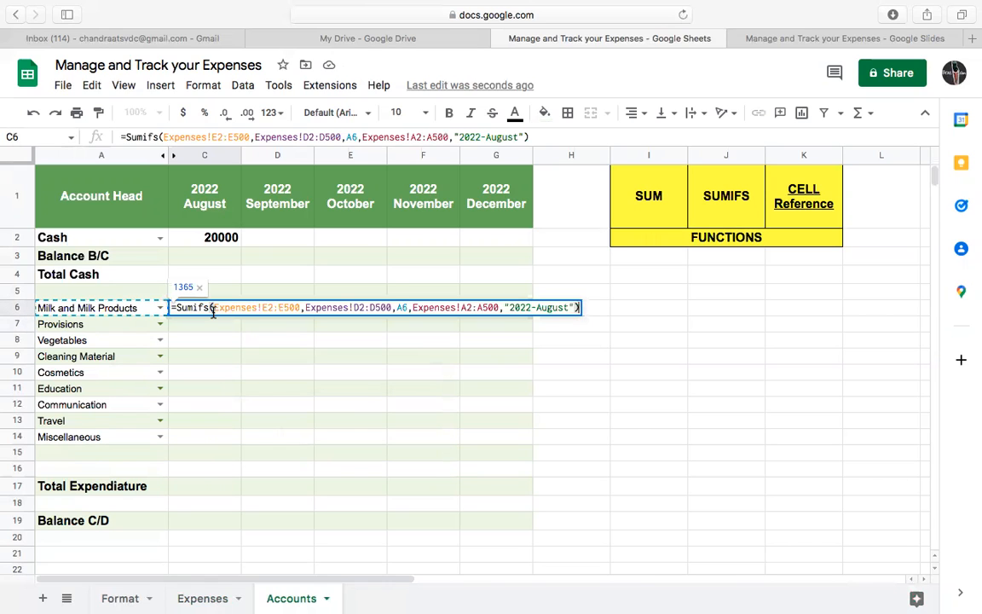
double_click(213, 312)
key(Return)
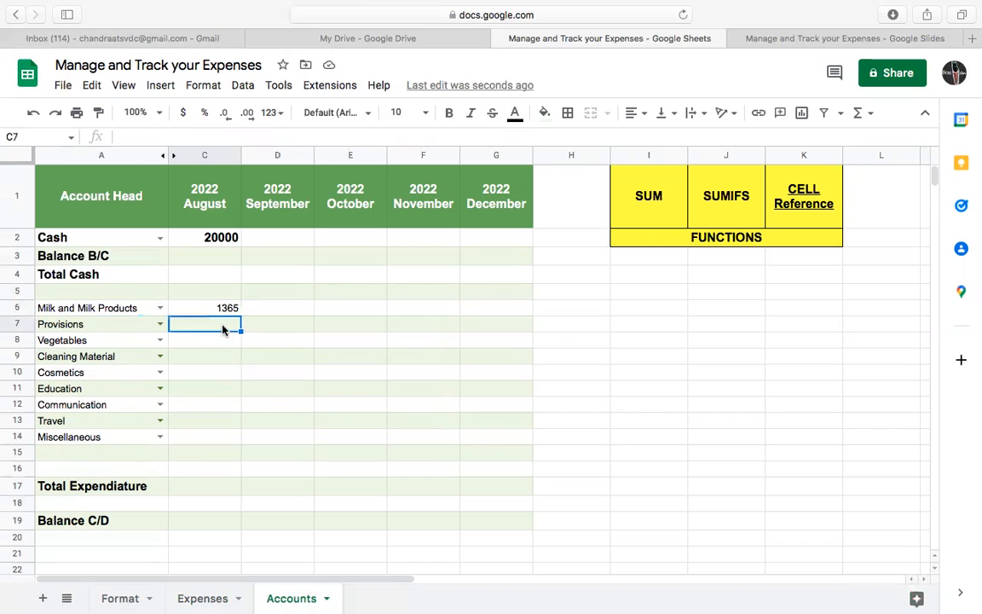
double_click(222, 329)
text(=Sumifs(Expenses!E2:E500,Expenses!D2:D500,A6,Expenses!A2:A500,"2022-August"))
key(Return)
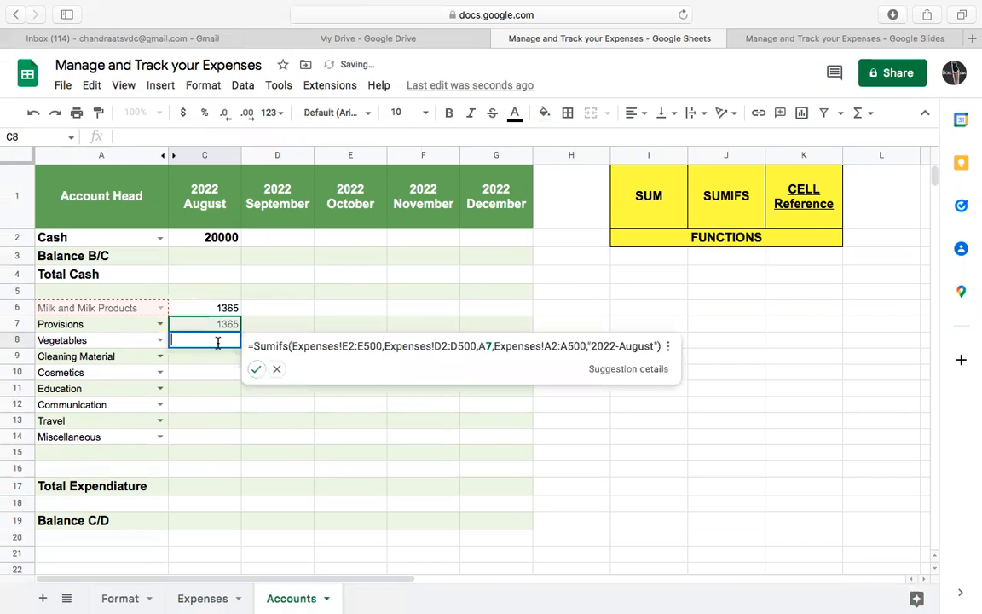
- Enter the same copied SUMIFS formula, still referencing A6, in August cells C8 to C14, from Vegetables through Miscellaneous
double_click(218, 342)
text(=Sumifs(Expenses!E2:E500,Expenses!D2:D500,A6,Expenses!A2:A500,"2022-August"))
text(=SumIfs(Expenses!E2:E500,Expenses!D2:D500,A9,Expenses!A2:A500,"2022-August"))
key(Return)
text(=SumIfs(Expenses!E2:E500,Expenses!D2:D500,A6,Expenses!A2:A500,"2022-August"))
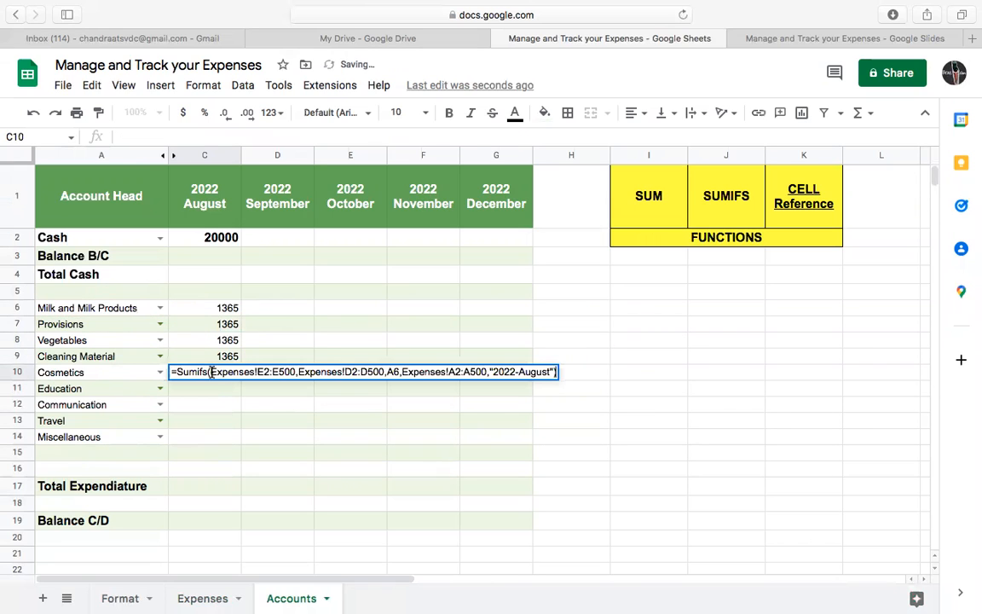
key(Return)
text(=Sumifs(Expenses!E2:E500,Expenses!D2:D500,A6,Expenses!A2:A500,"2022-August"))
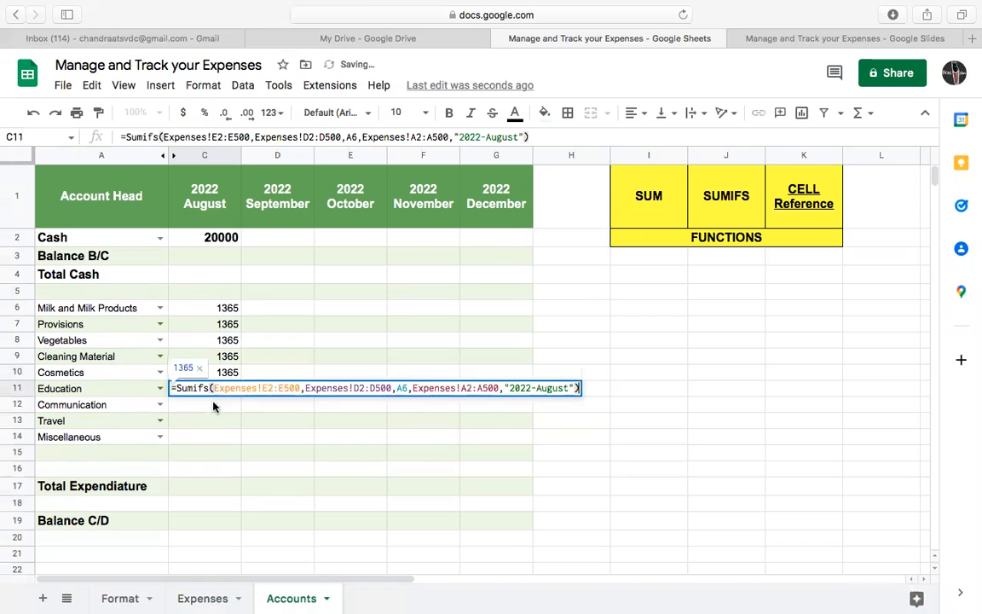
key(Return)
text(=Sumifs(Expenses!E2:E500,Expenses!D2:D500,A6,Expenses!A2:A500,"2022-August"))
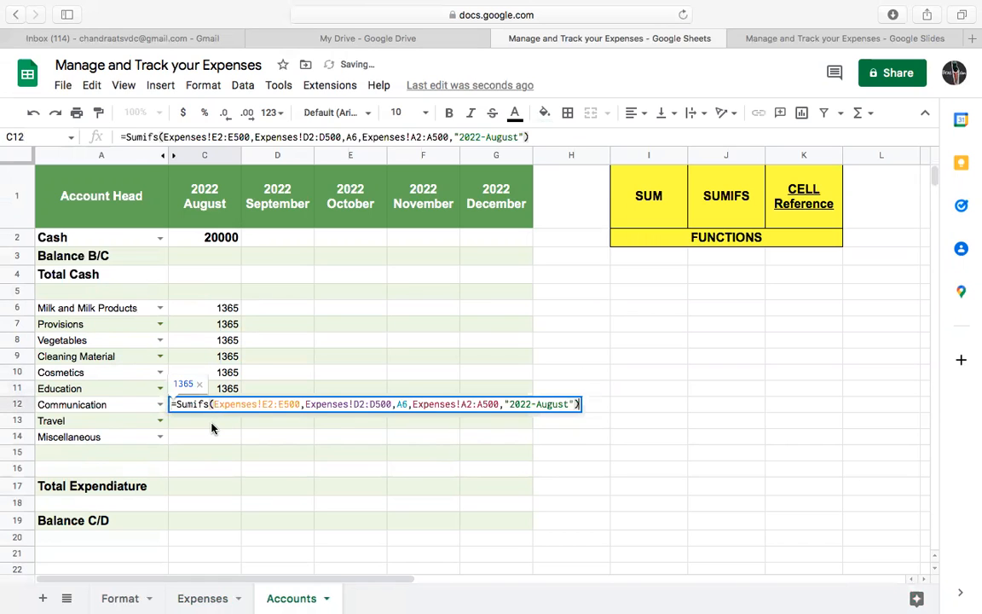
key(Return)
text(=Sumifs(Expenses!E2:E500,Expenses!D2:D500,A6,Expenses!A2:A500,"2022-August"))
key(Return)
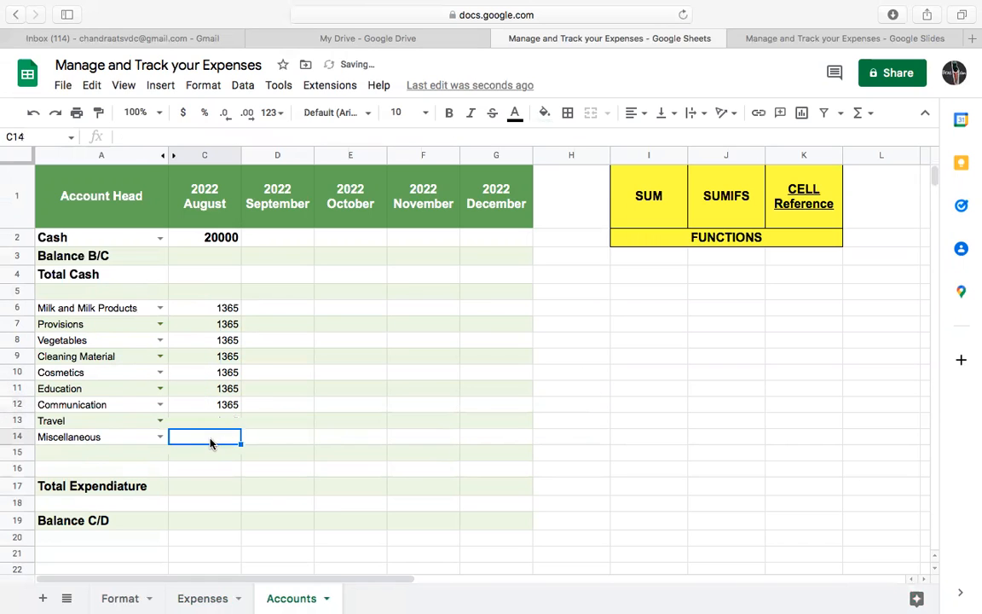
text(=SumIfs(Expenses!E2:E500,Expenses!D2:D500,A14,Expenses!A2:A500,"2022-August"))
click(293, 418)
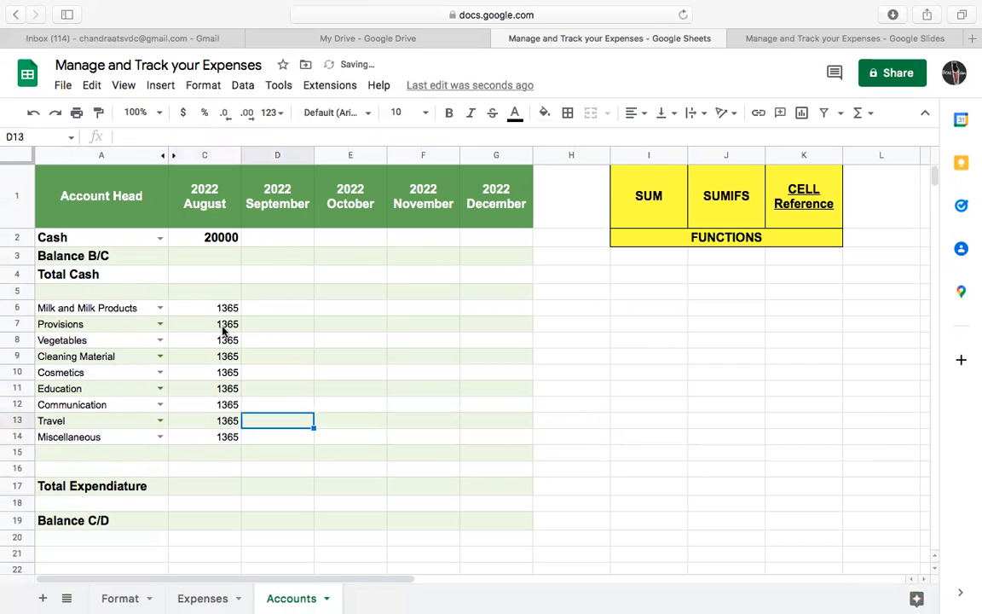
- Change the first criterion of the Provisions formula in C7 to A7
click(224, 332)
double_click(225, 331)
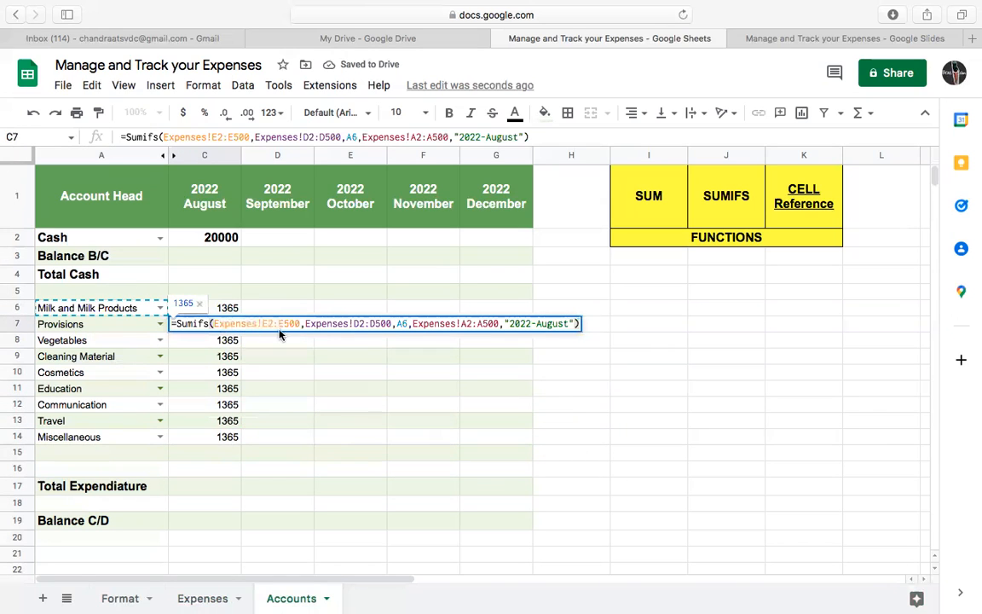
click(411, 324)
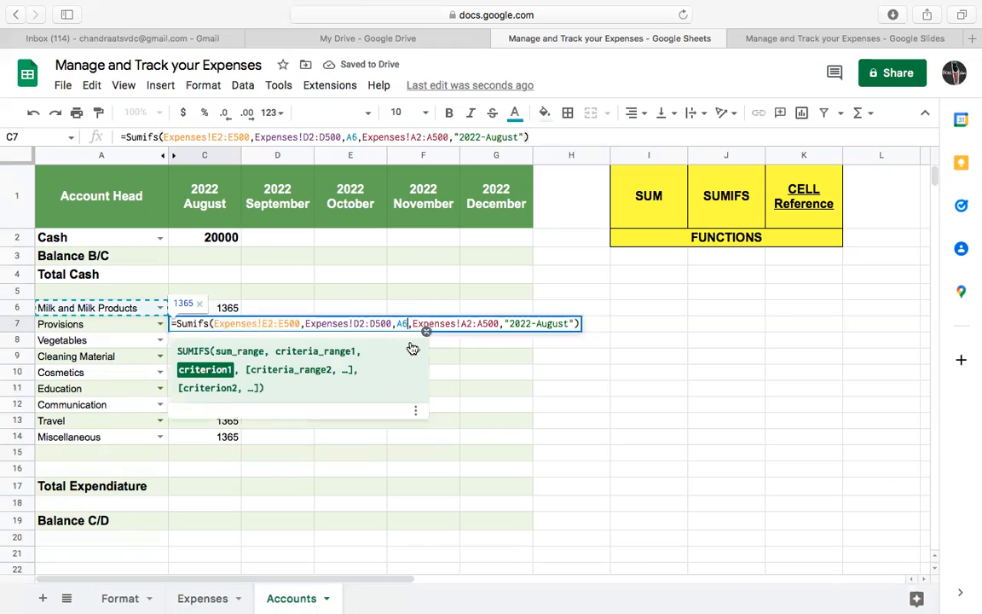
key(BackSpace)
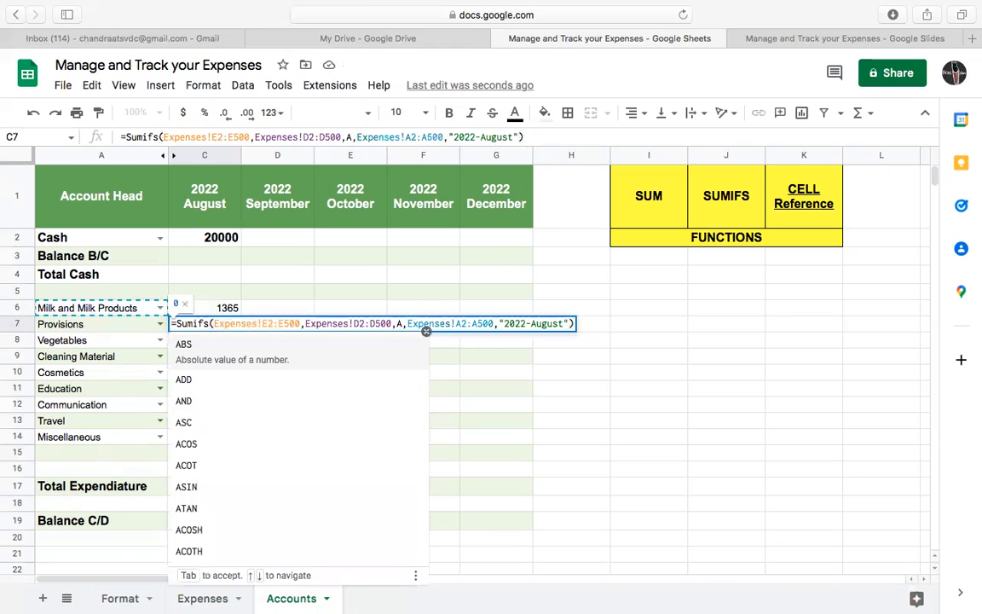
text(7)
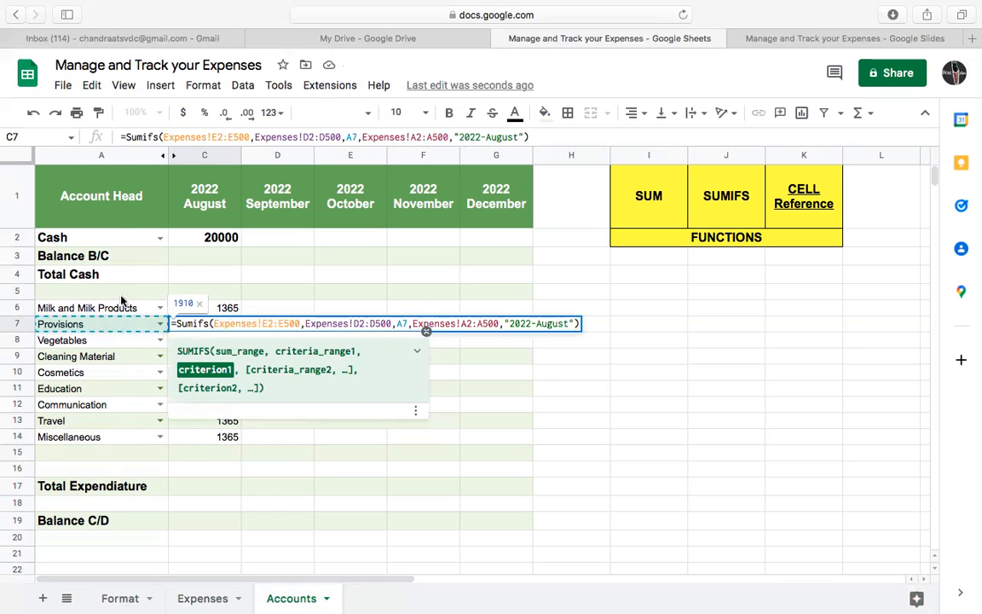
key(Return)
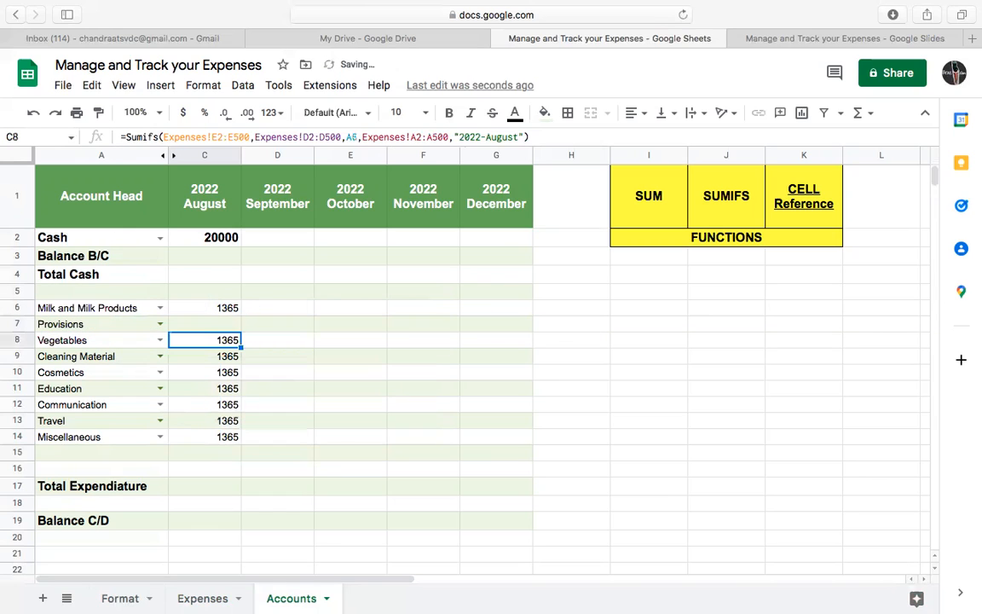
- Change the first criterion of the Vegetables formula in C8 to A8
double_click(226, 340)
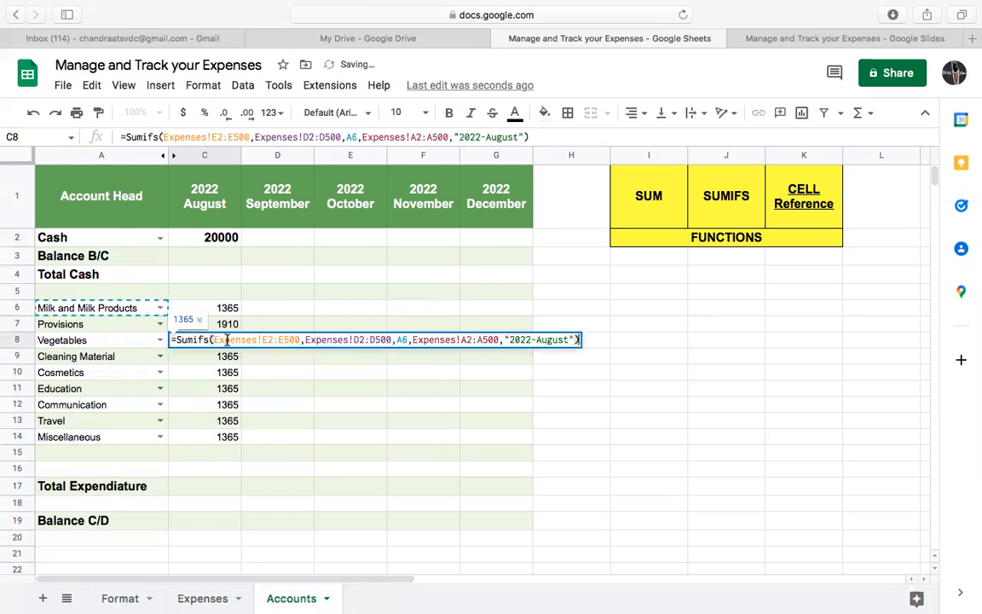
click(407, 339)
key(BackSpace)
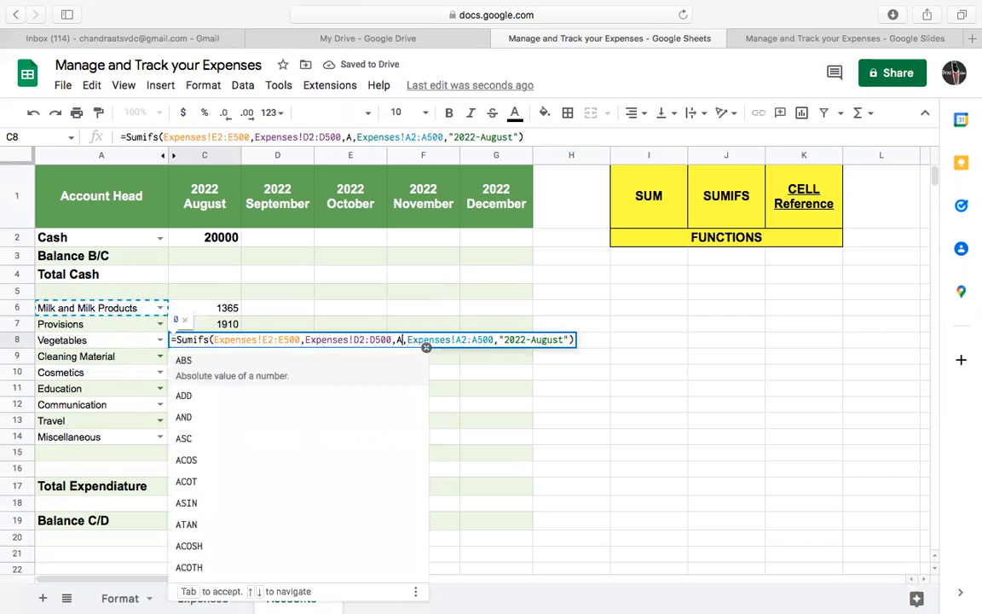
text(8)
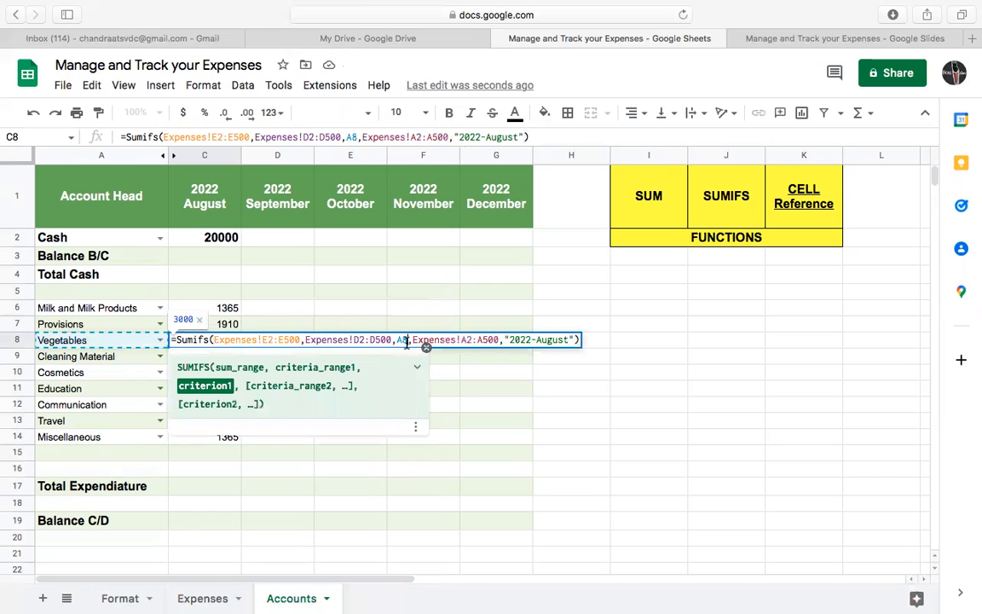
key(Return)
- Change the first criterion of the Cleaning Material formula in C9 to A9
double_click(228, 358)
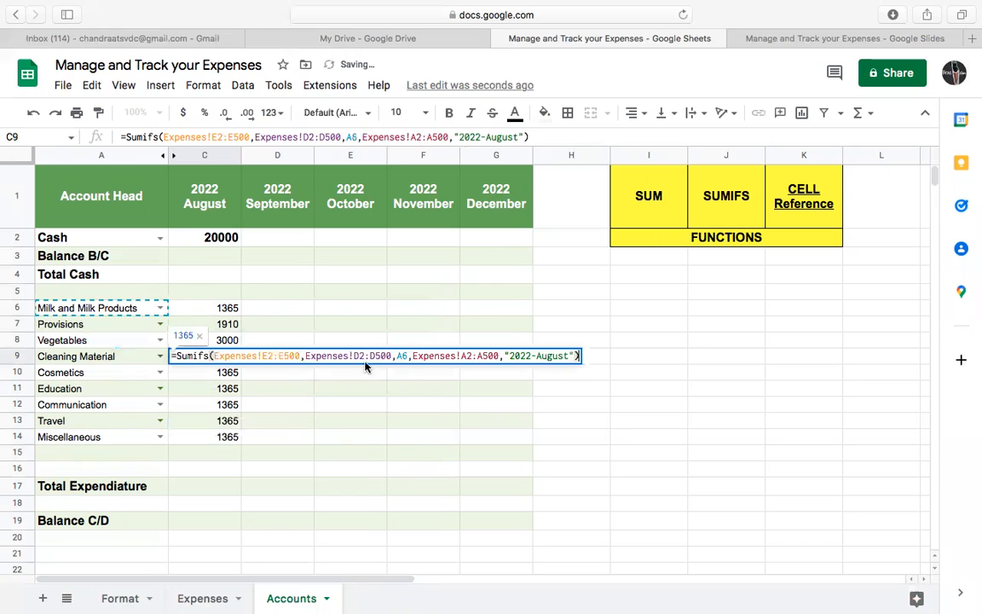
click(407, 355)
key(BackSpace)
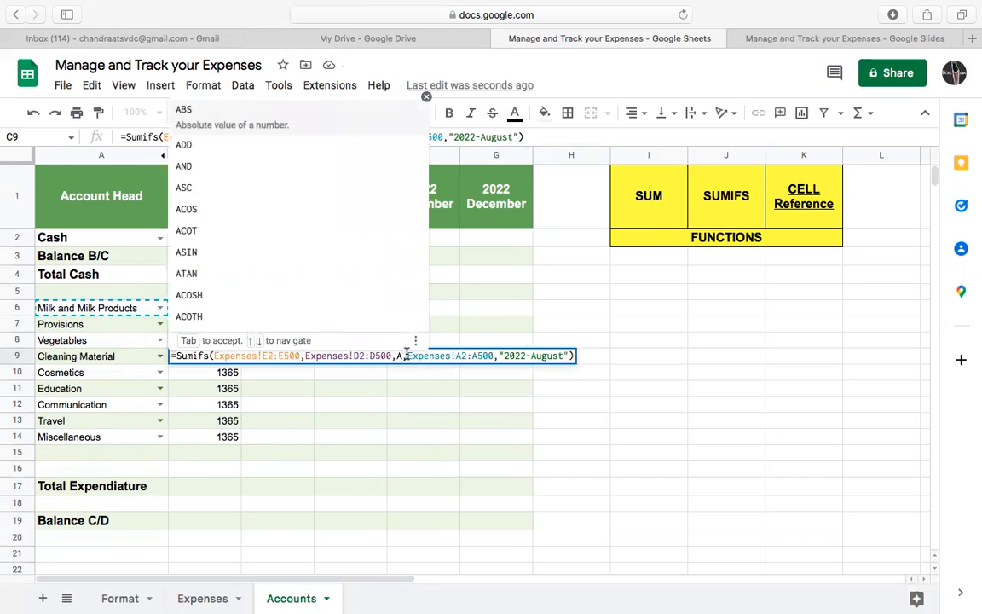
text(9)
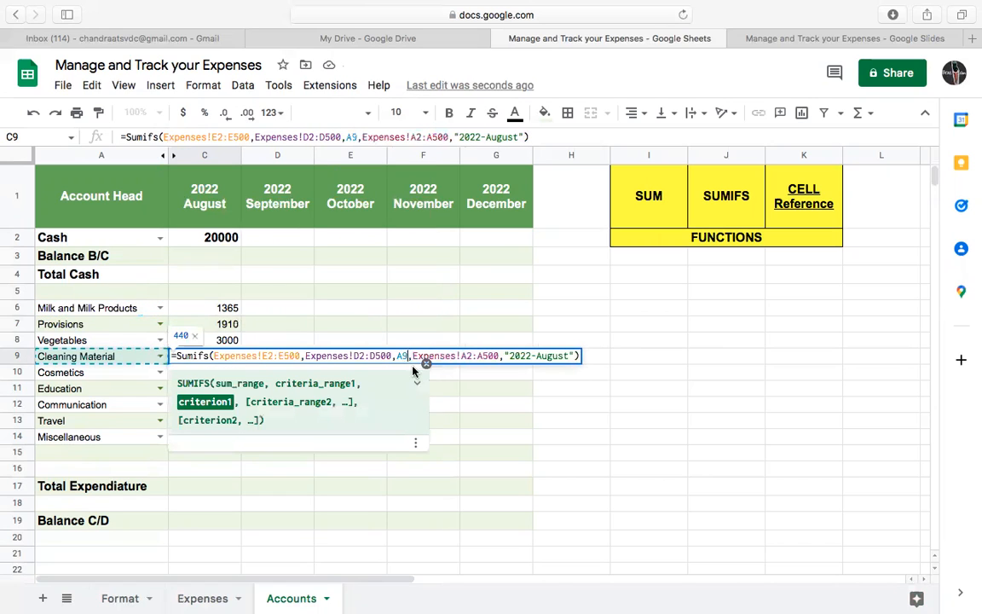
key(Return)
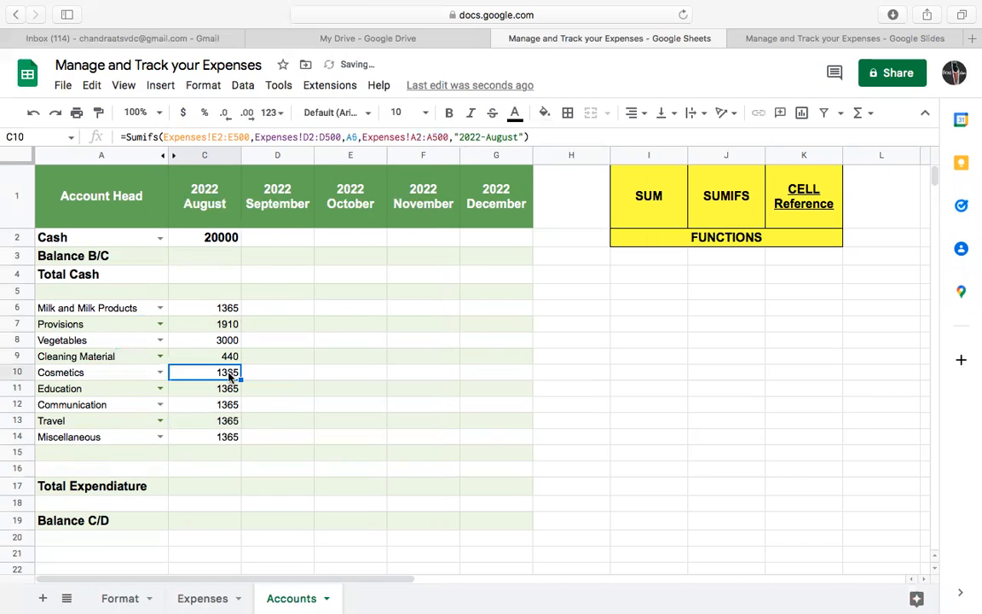
- Change the first criterion of the Cosmetics formula in C10 to A10
double_click(230, 376)
click(408, 373)
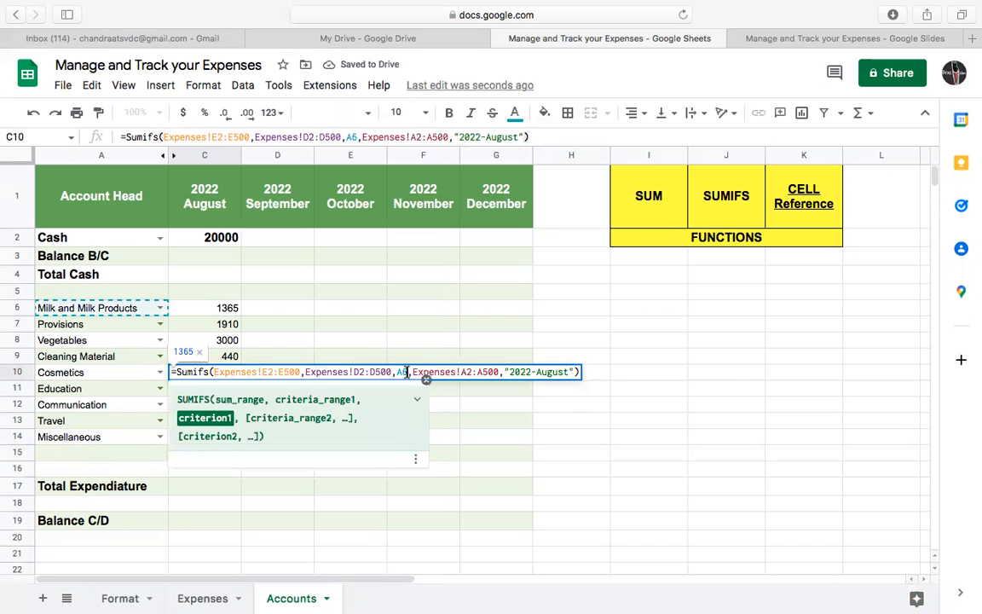
key(BackSpace)
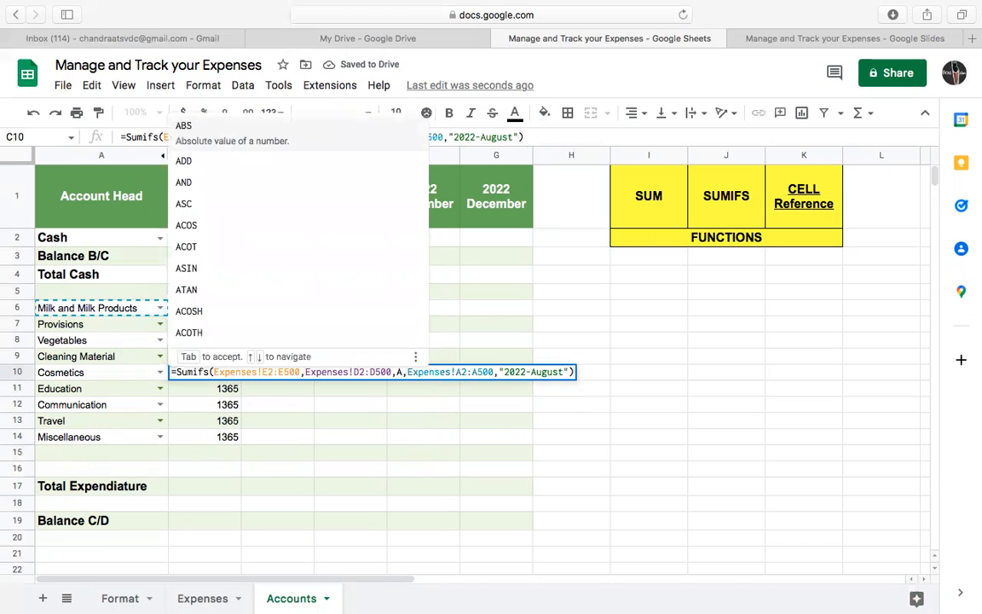
text(10)
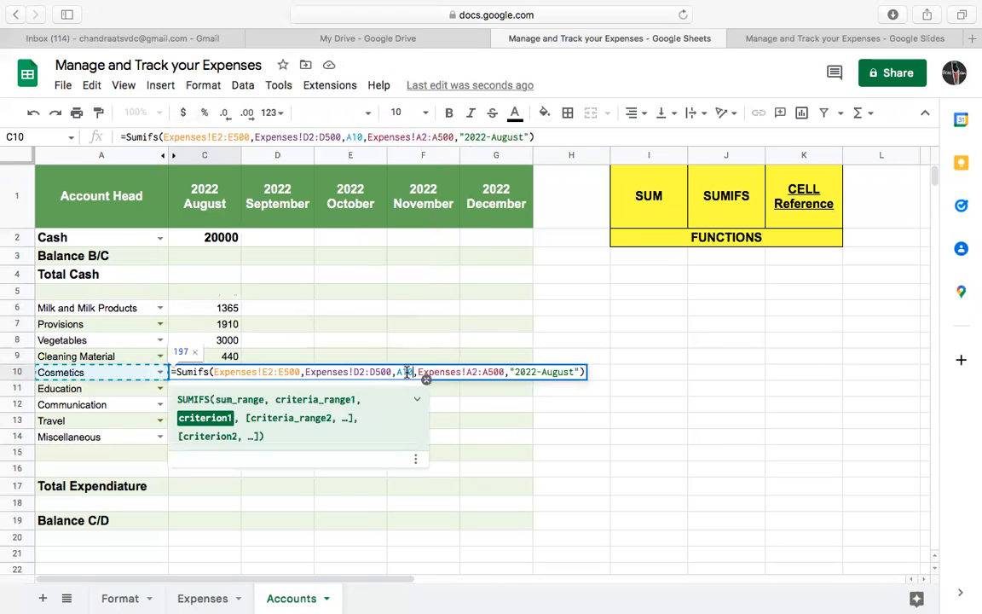
key(Return)
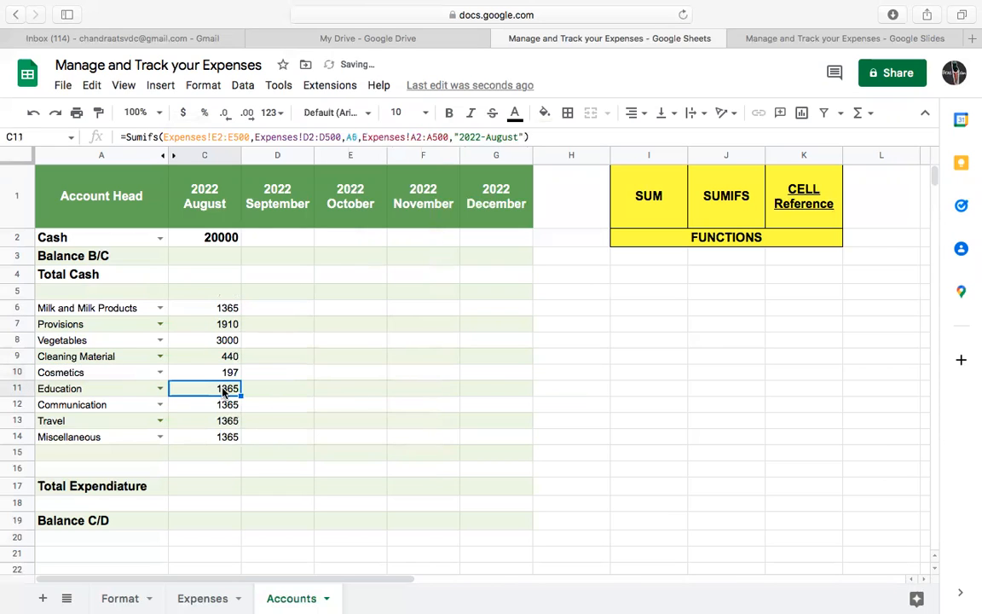
- Change the first criterion of the Education formula in C11 to A11
double_click(224, 391)
click(406, 388)
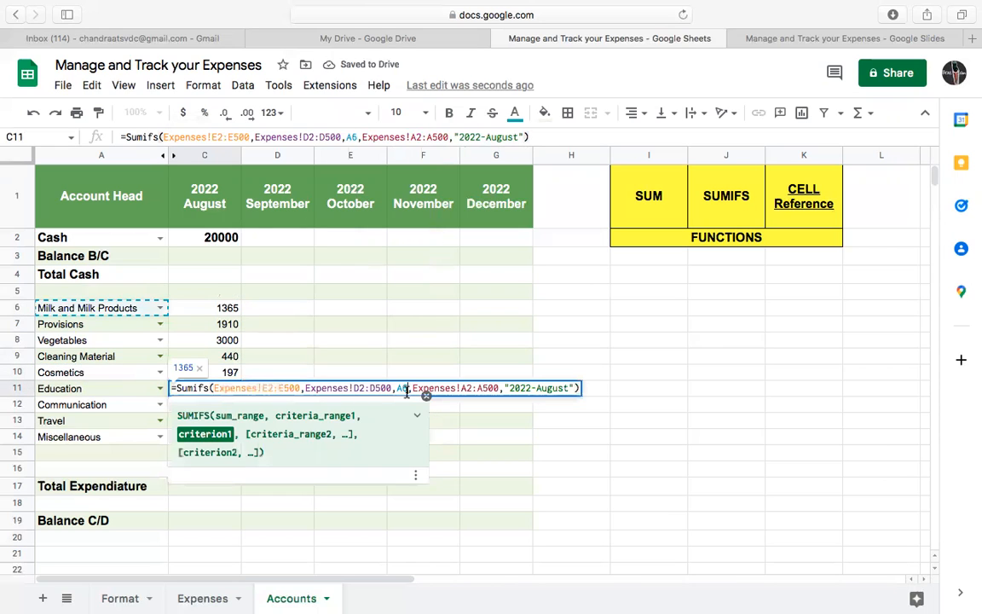
key(BackSpace)
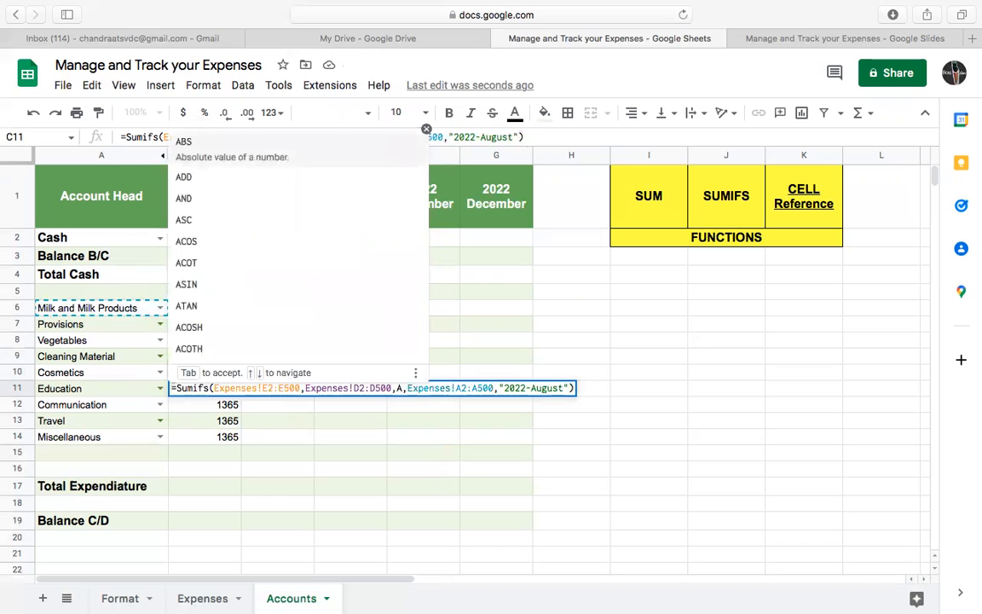
text(11)
key(Return)
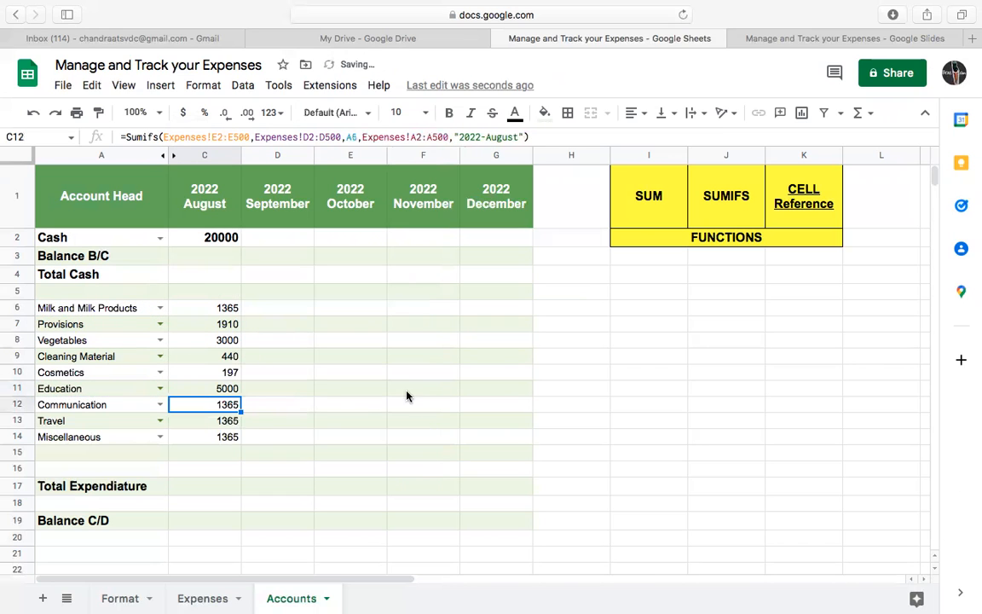
- Change the first criterion of the Communication formula in C12 to A12
double_click(223, 404)
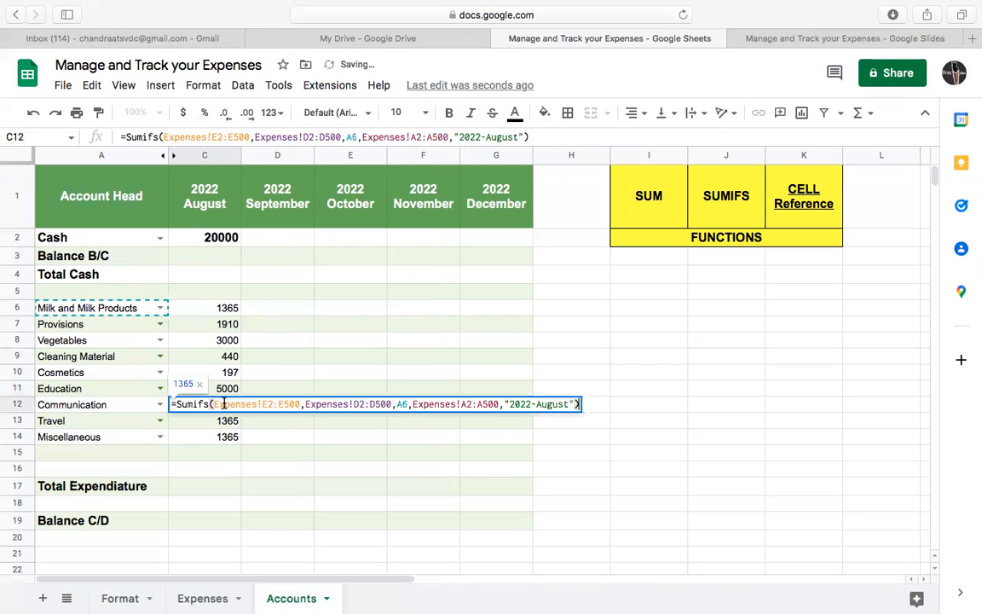
click(408, 404)
key(BackSpace)
text(12)
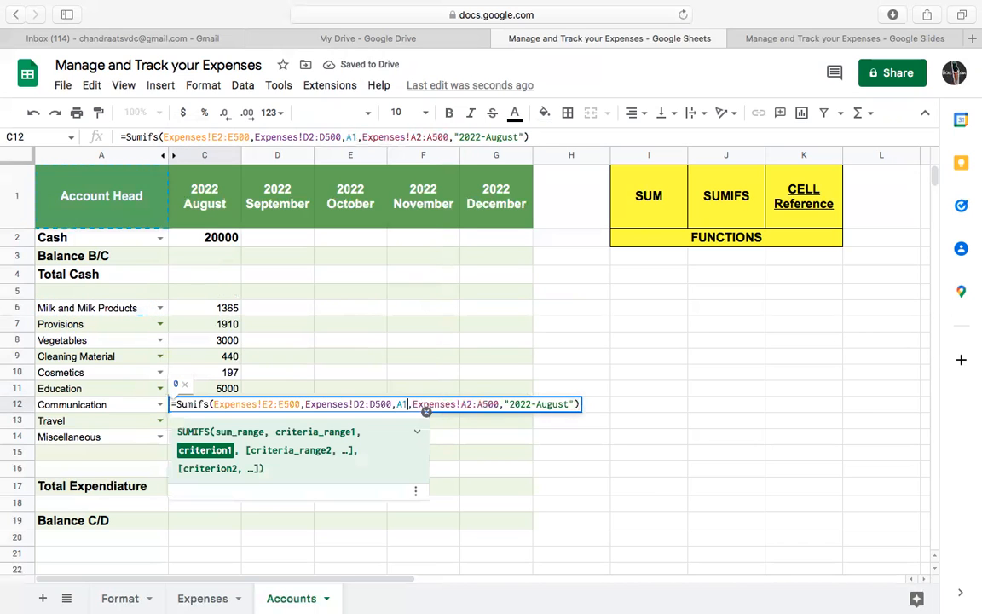
key(Return)
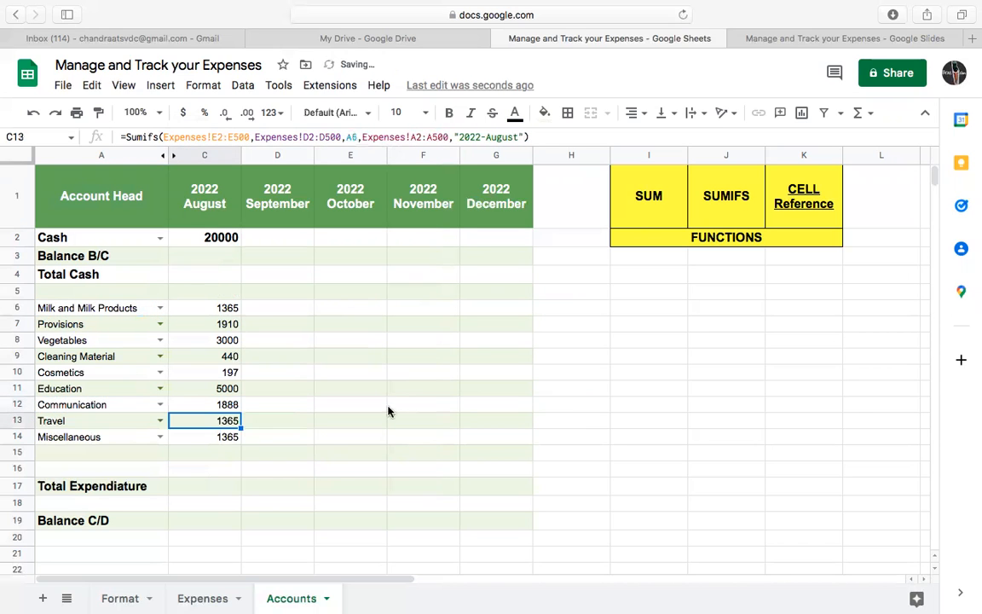
- Change the first criterion of the Travel formula in C13 to A13
double_click(205, 421)
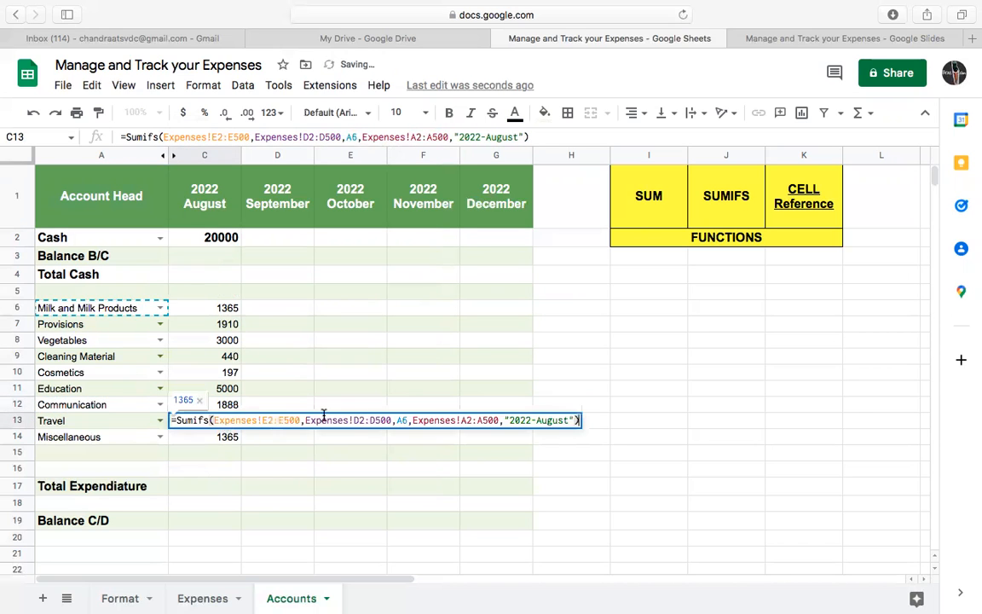
click(408, 420)
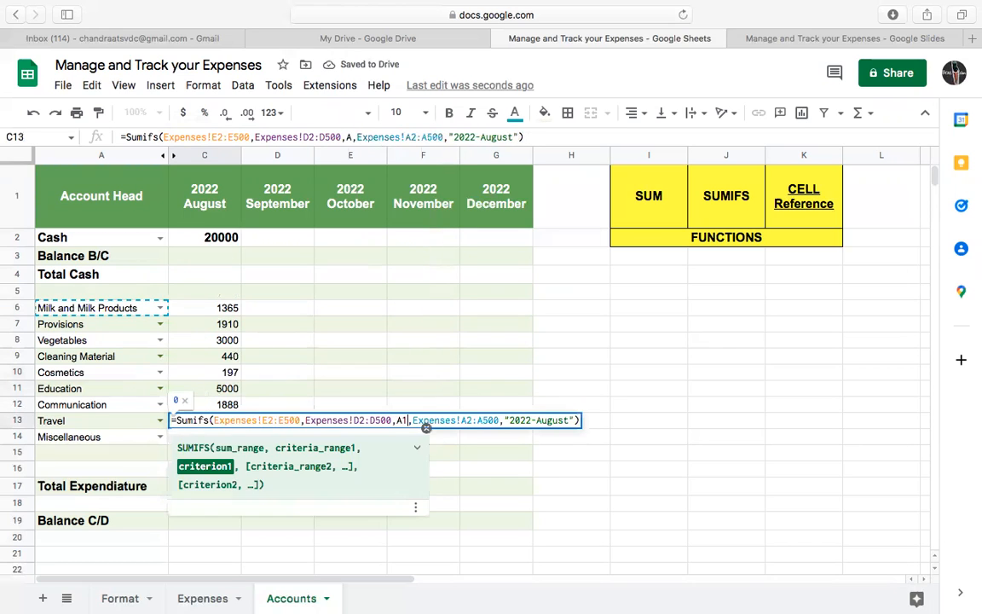
key(Down)
key(Down)
key(Down)
key(Down)
key(Down)
key(Down)
key(Down)
key(Return)
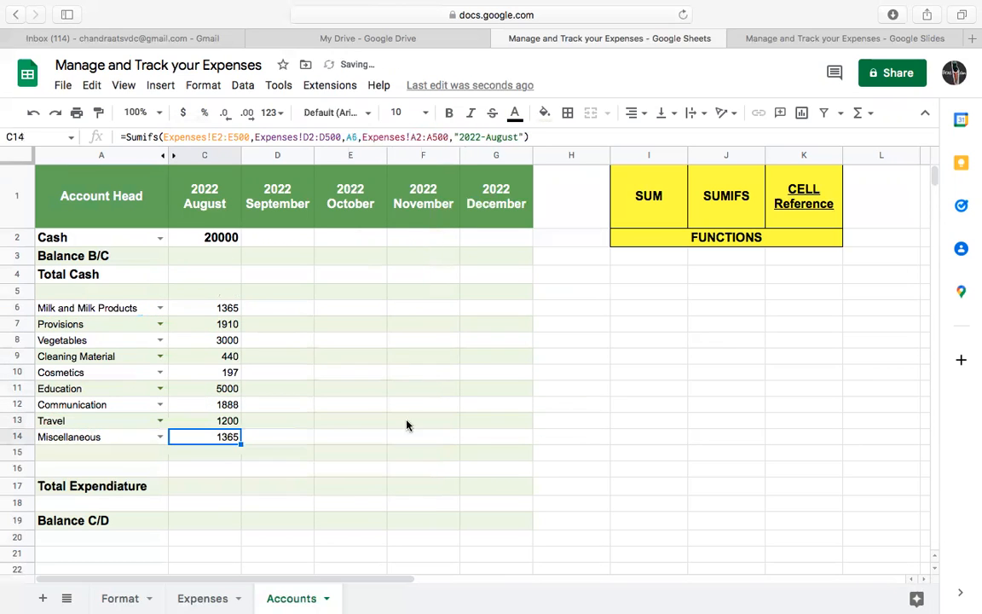
- Change the first criterion of the Miscellaneous formula in C14 to A14 and reselect the cell to check its formula
double_click(228, 437)
click(408, 436)
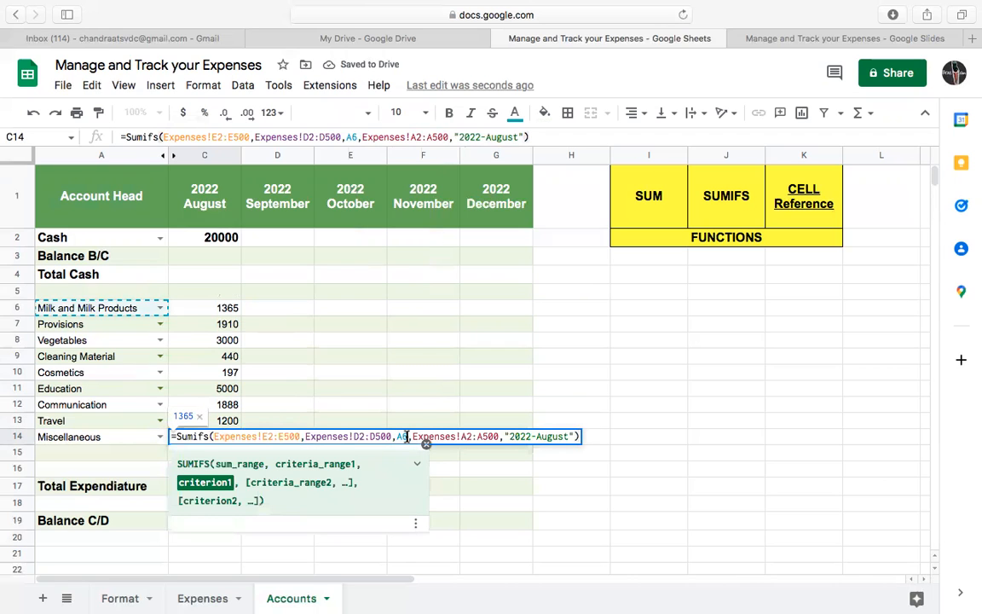
key(BackSpace)
text(14)
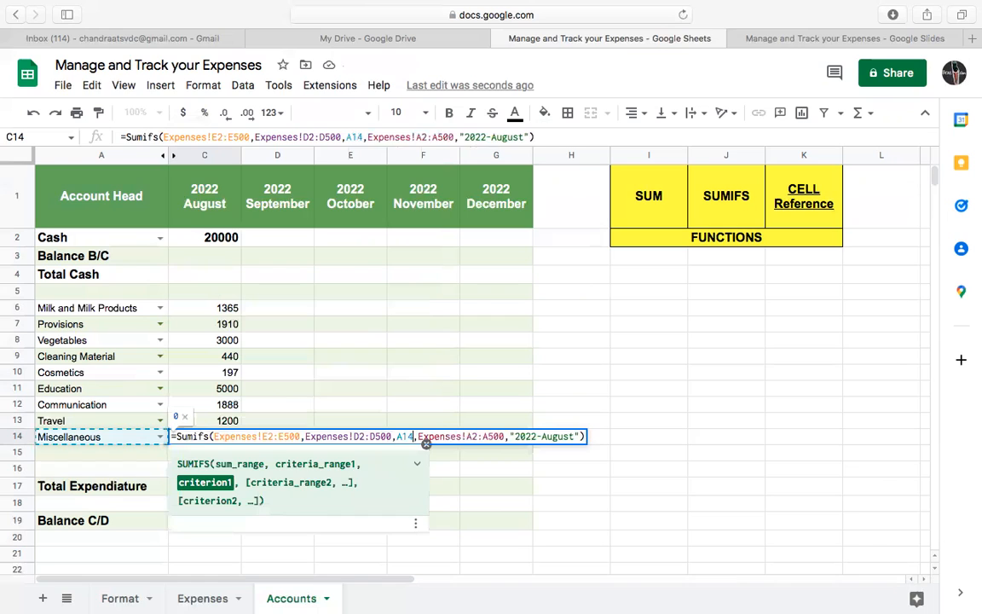
key(Return)
click(319, 468)
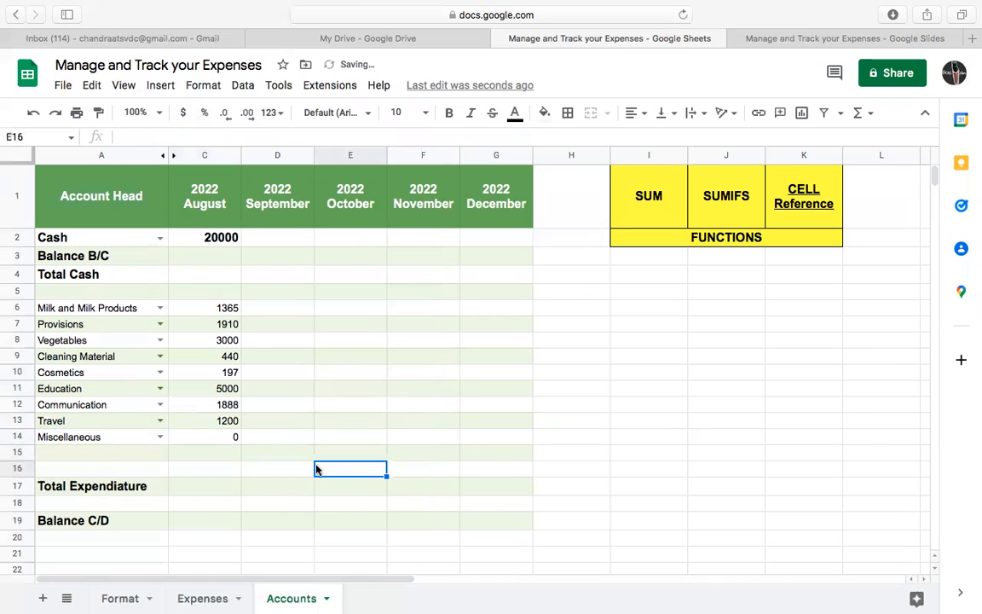
click(232, 441)
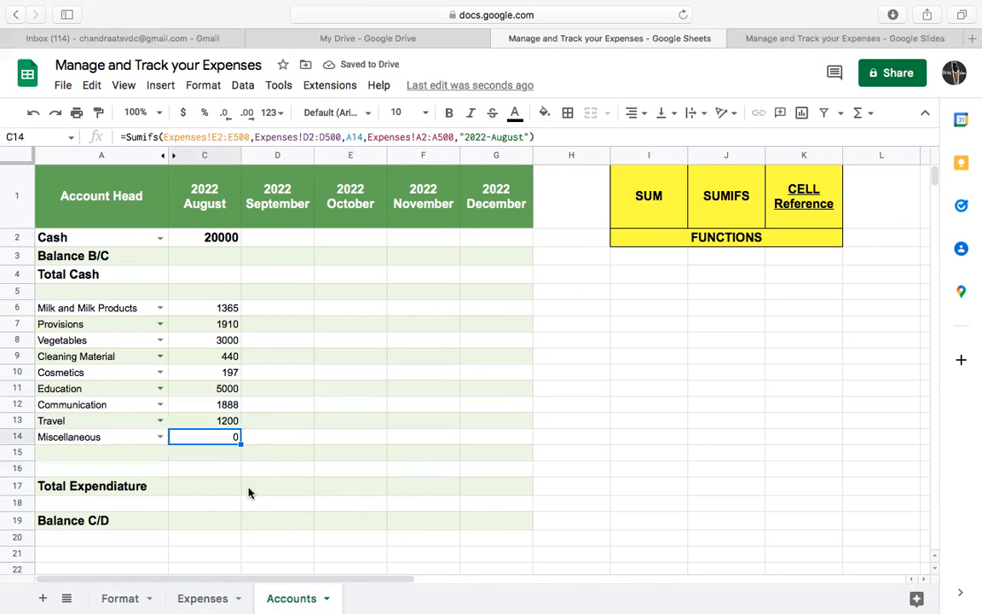
- Total the August expenses in the Total Expenditure cell C17 with =Sum(C6:C14)
click(209, 490)
text(=Su)
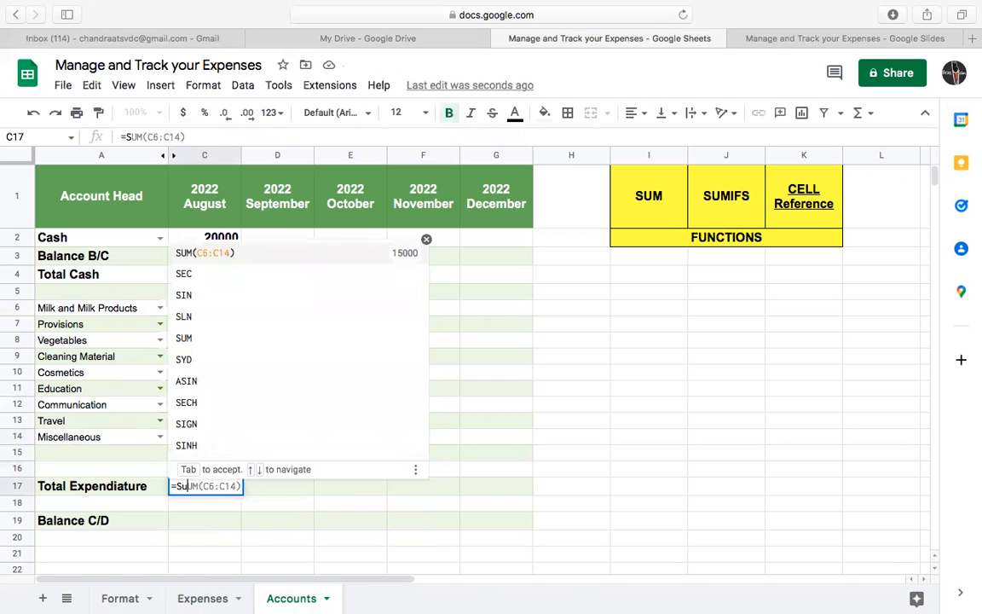
text(m()
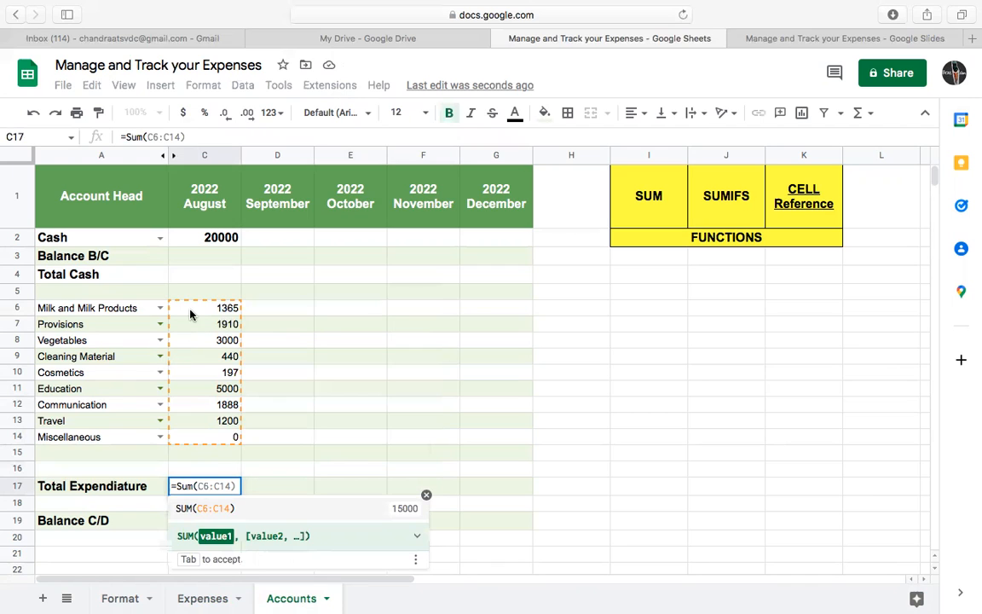
drag(191, 309, 215, 437)
text())
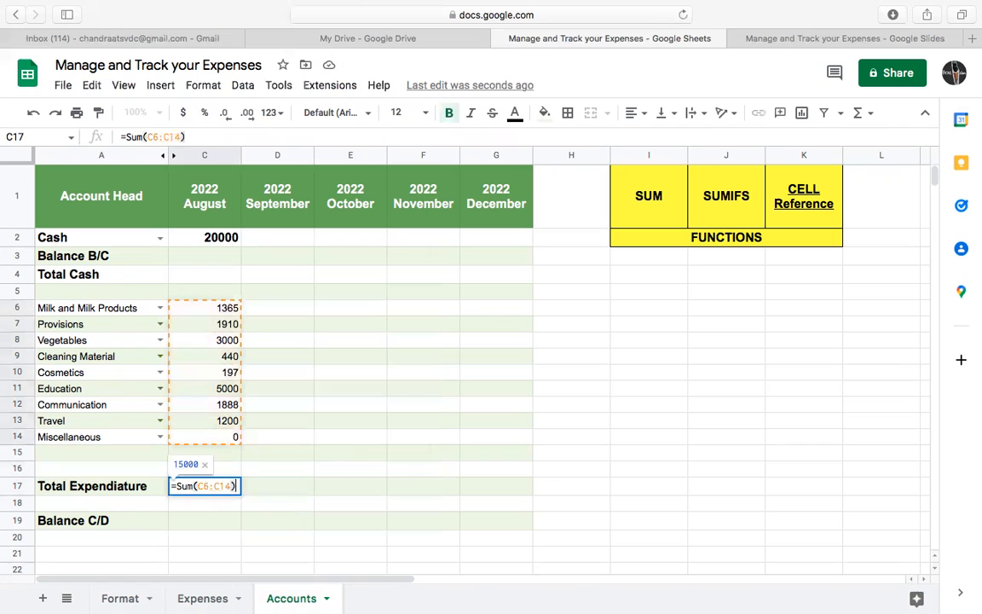
key(Return)
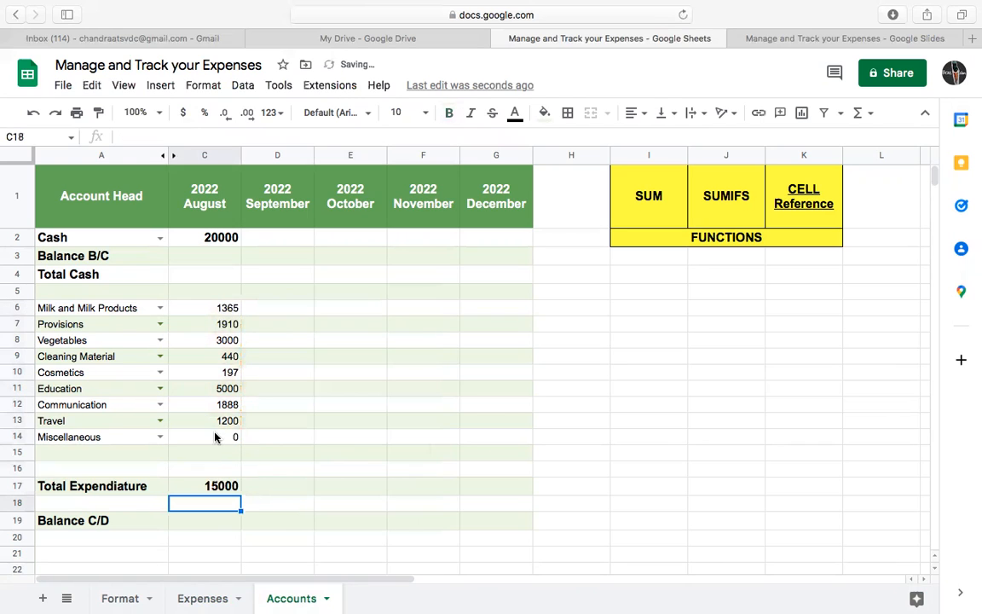
- Calculate the August Balance C/D in cell C19 by subtracting total expenditure from cash with =C2-C17
click(224, 523)
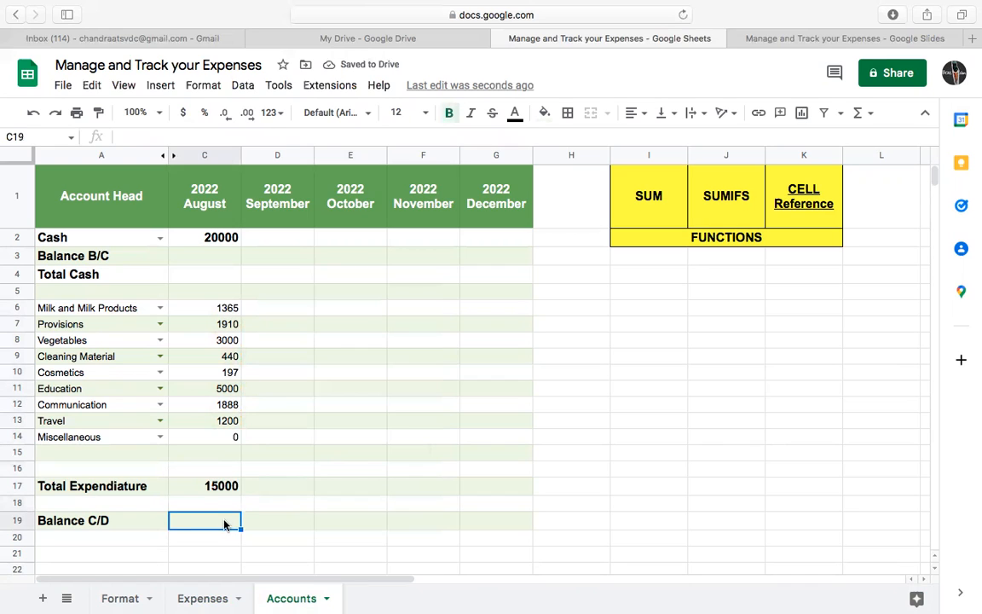
text(=)
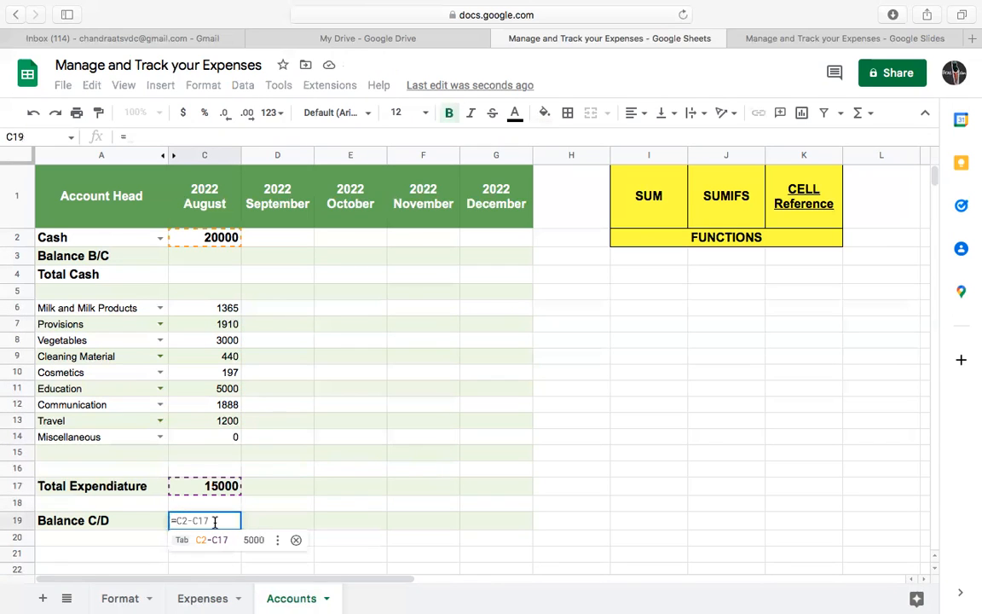
click(215, 245)
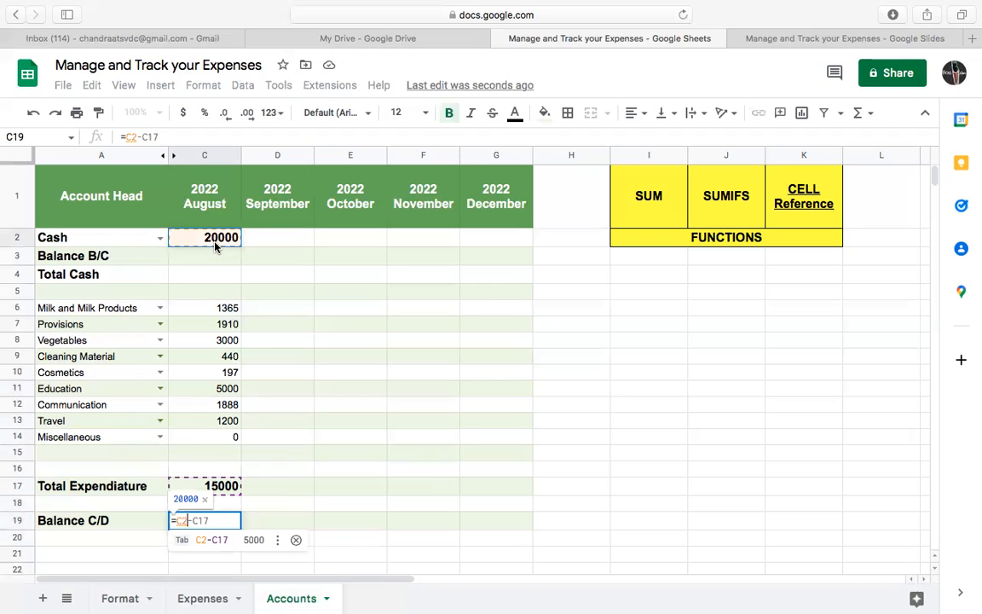
text(-)
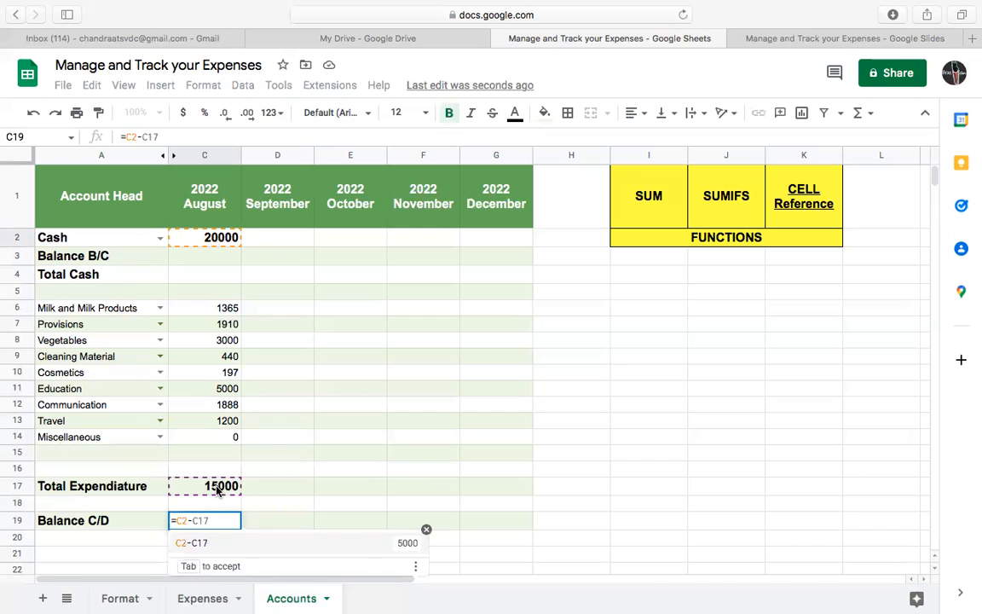
click(216, 488)
key(Return)
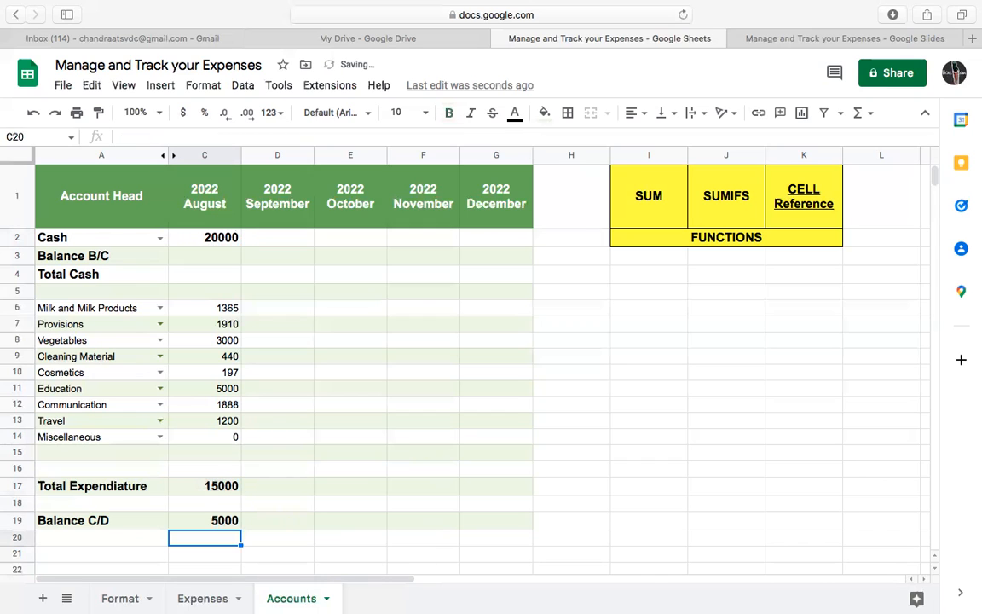
- Check the August Balance C/D against the 2022-Aug-31 closing balance on the Expenses sheet and return to Accounts
click(218, 524)
click(285, 526)
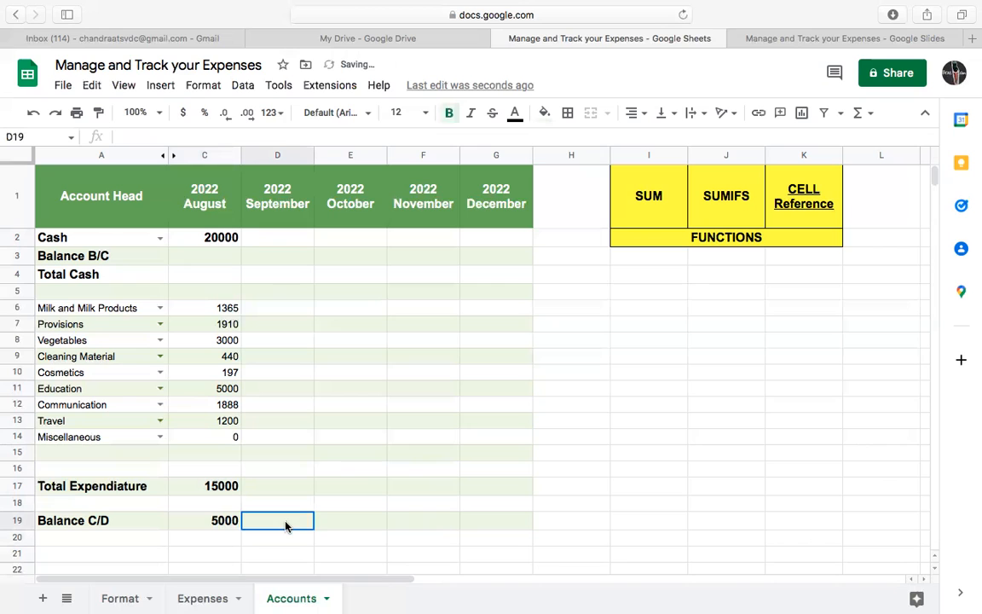
click(202, 598)
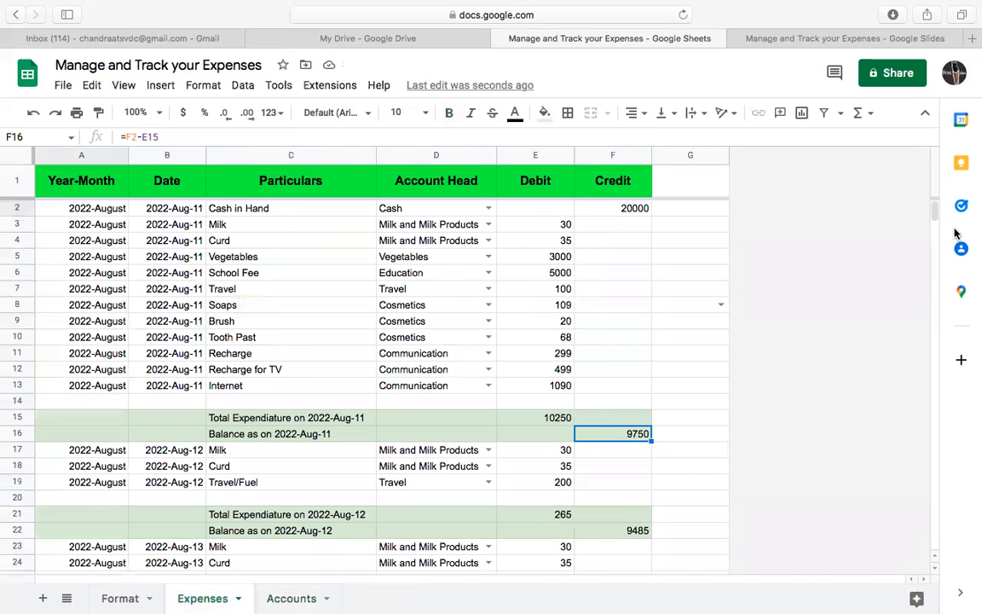
drag(936, 217, 937, 258)
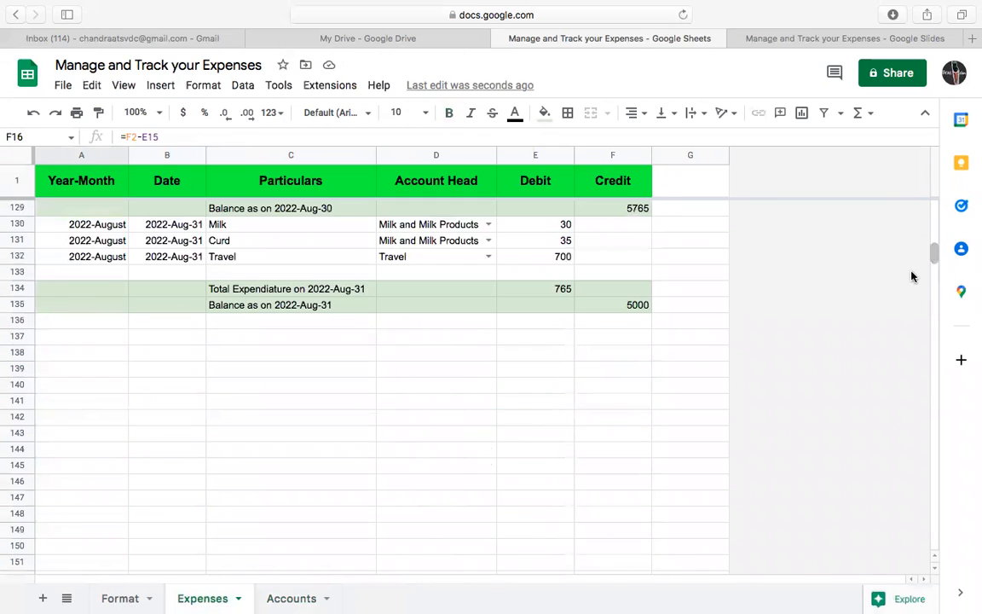
click(635, 305)
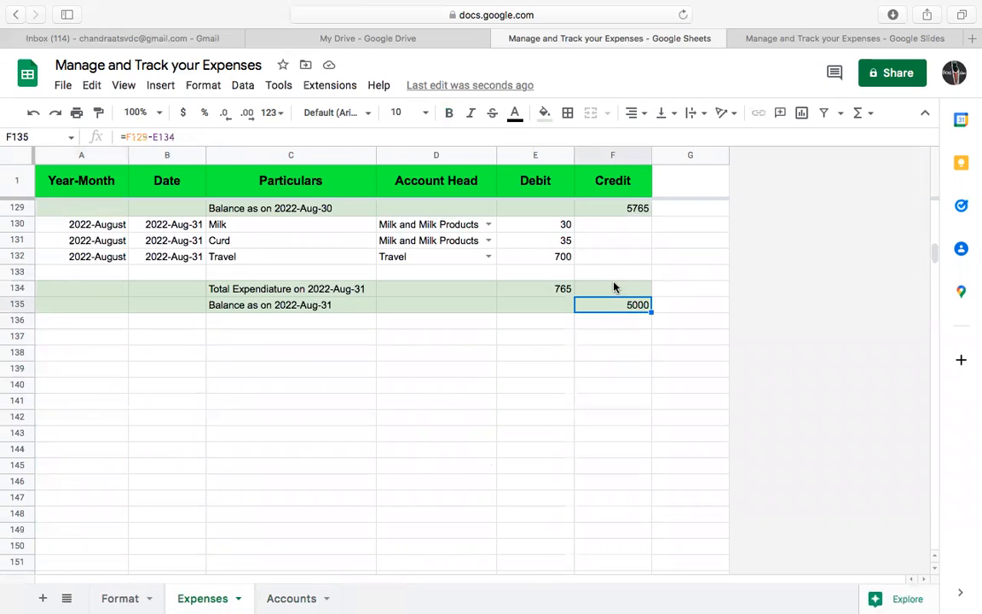
drag(599, 288, 616, 326)
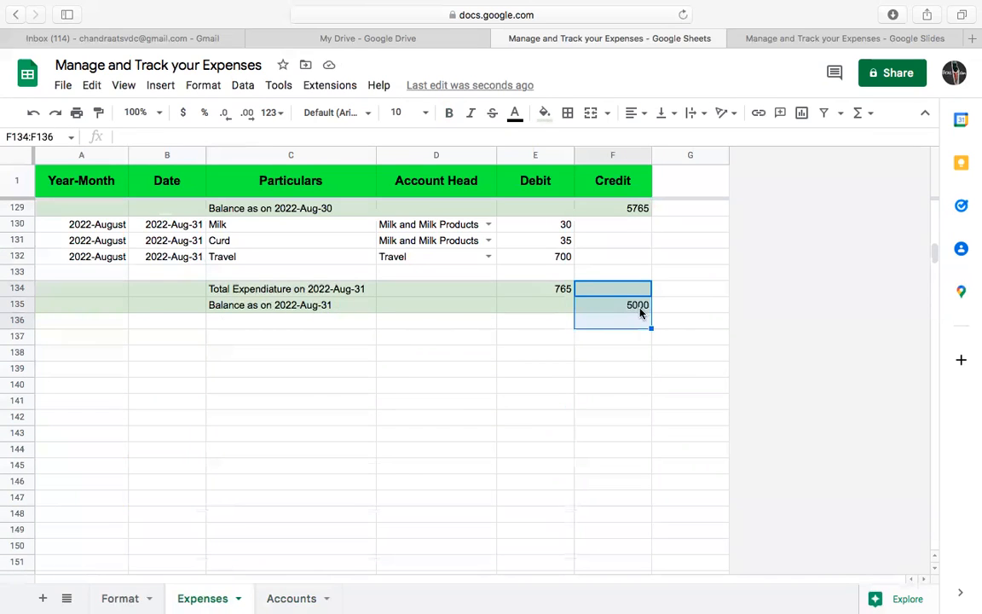
click(284, 599)
click(209, 523)
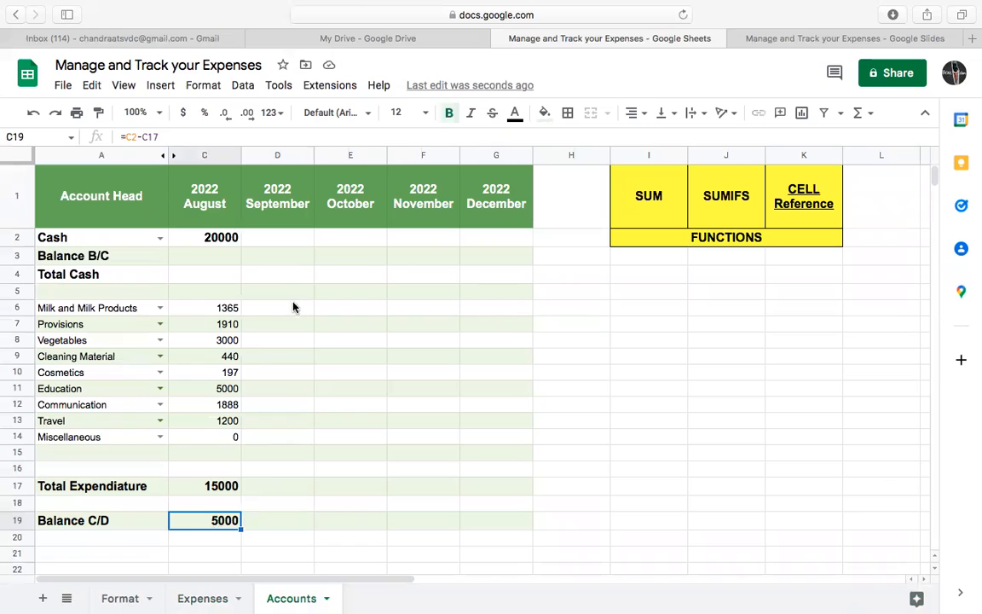
- Bring the August closing balance into September's Balance B/C cell D3 with the reference =C19
click(299, 258)
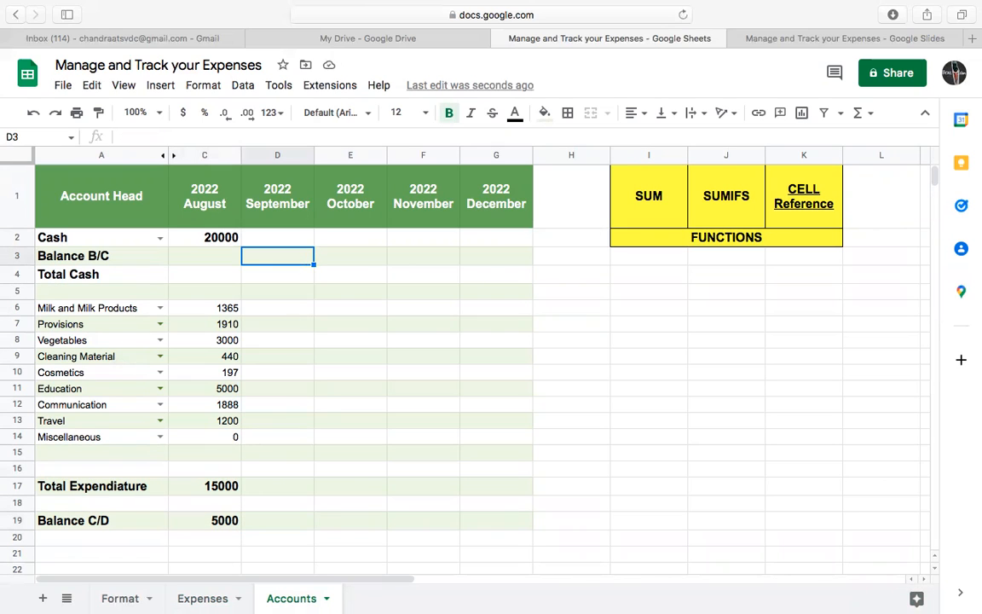
text(=)
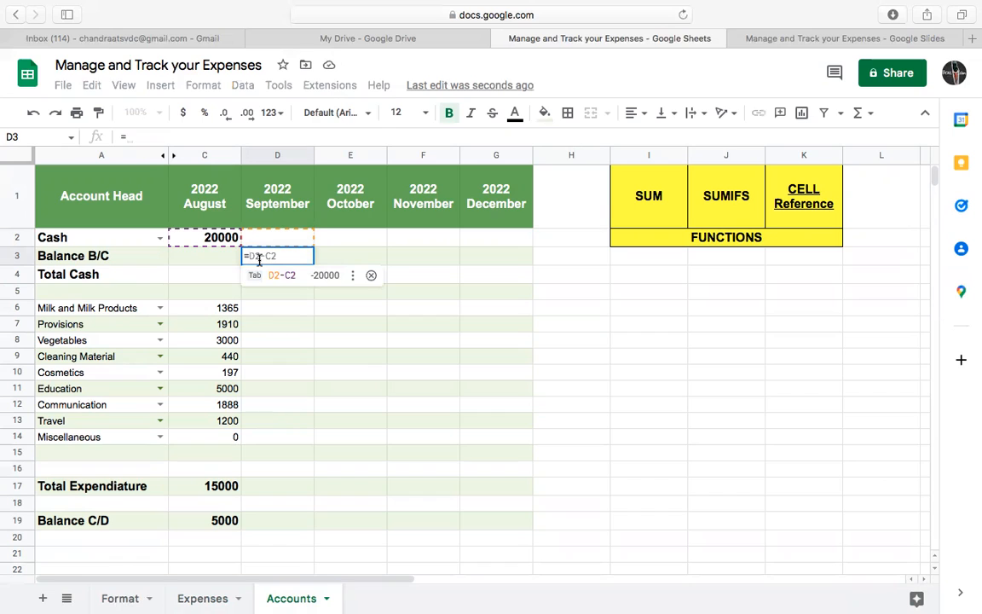
click(220, 522)
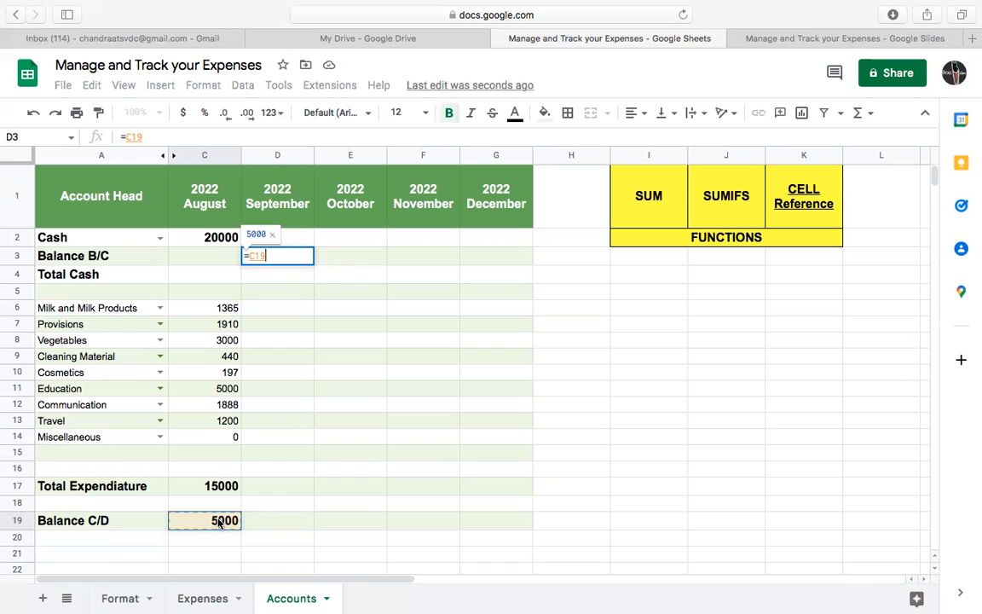
key(Return)
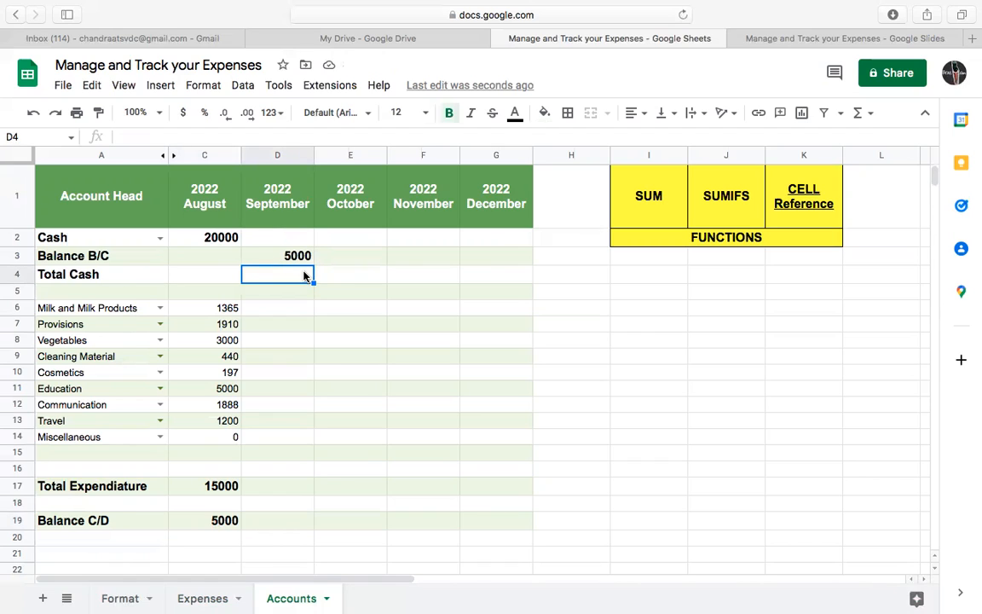
click(287, 235)
click(376, 372)
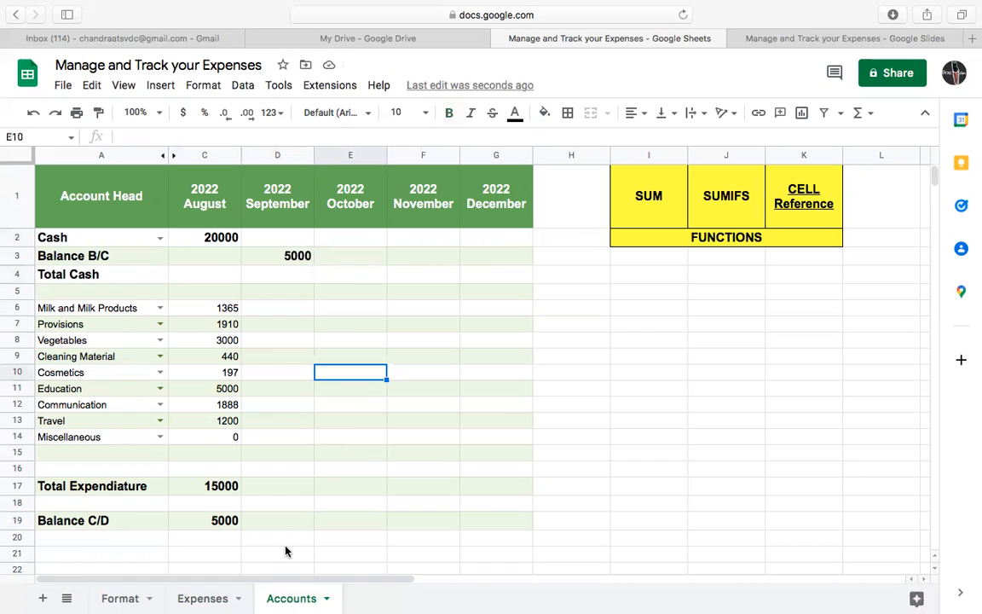
click(232, 313)
click(272, 308)
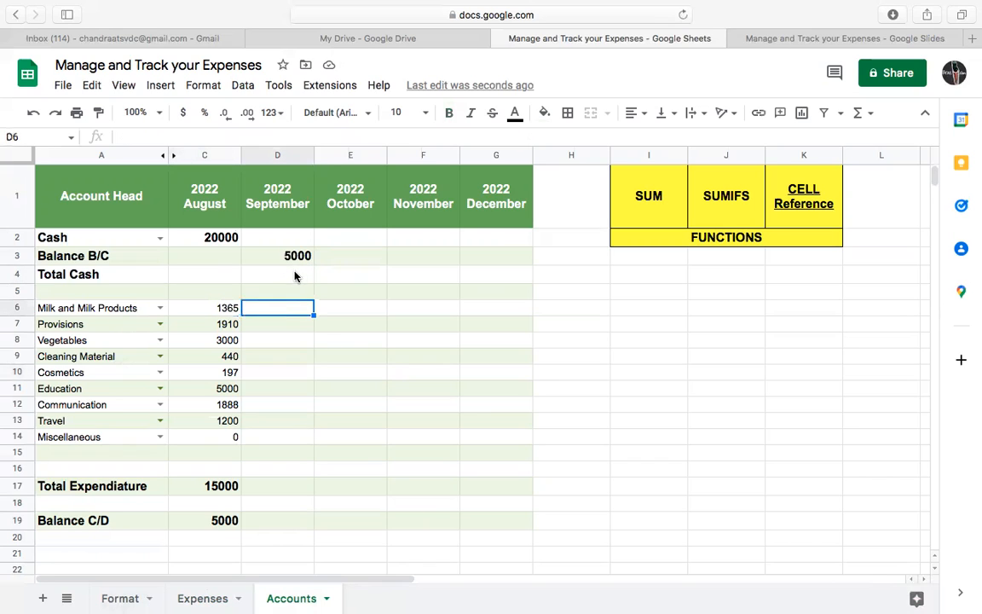
click(294, 274)
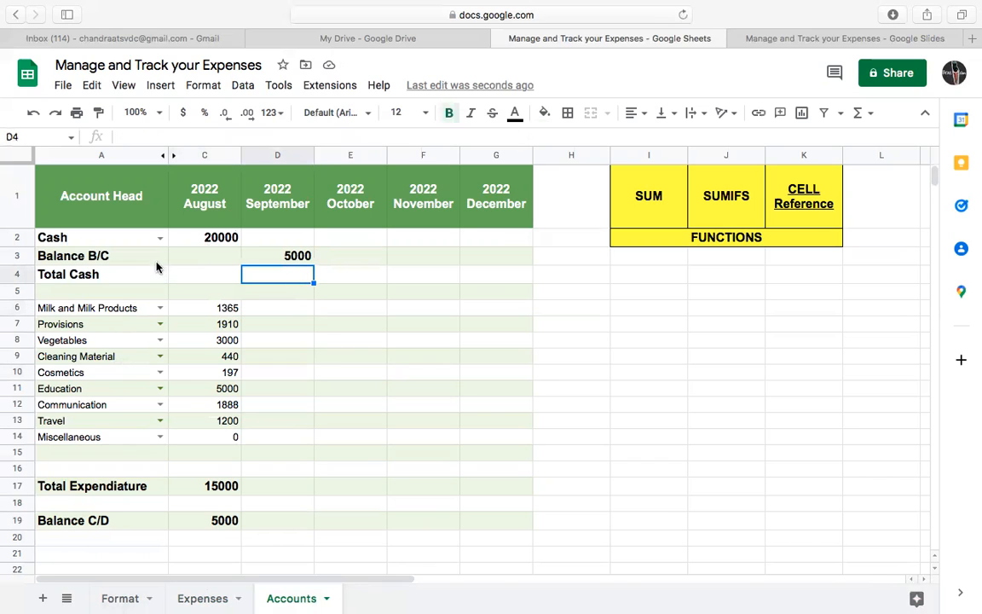
click(215, 256)
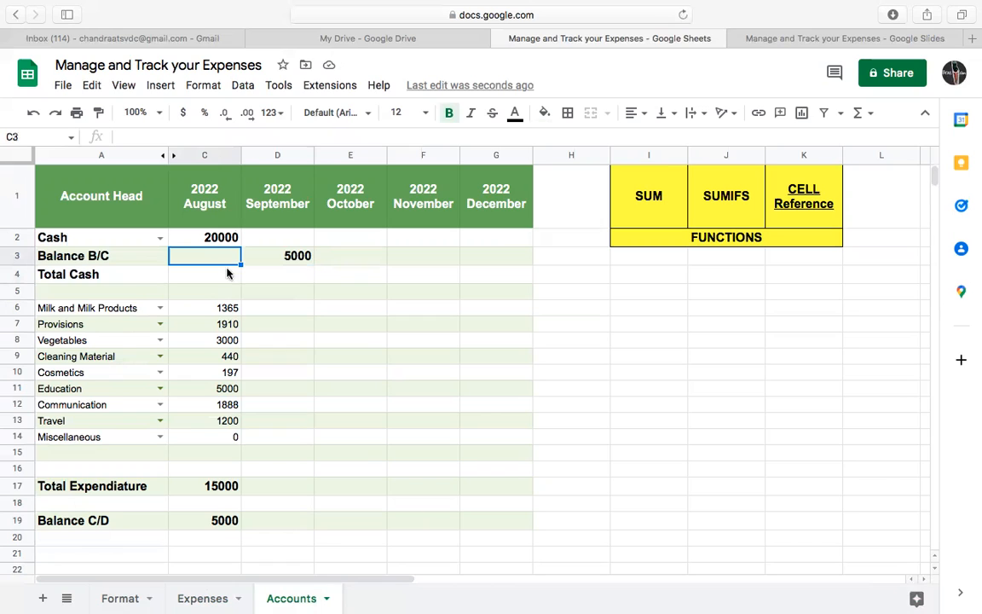
click(216, 280)
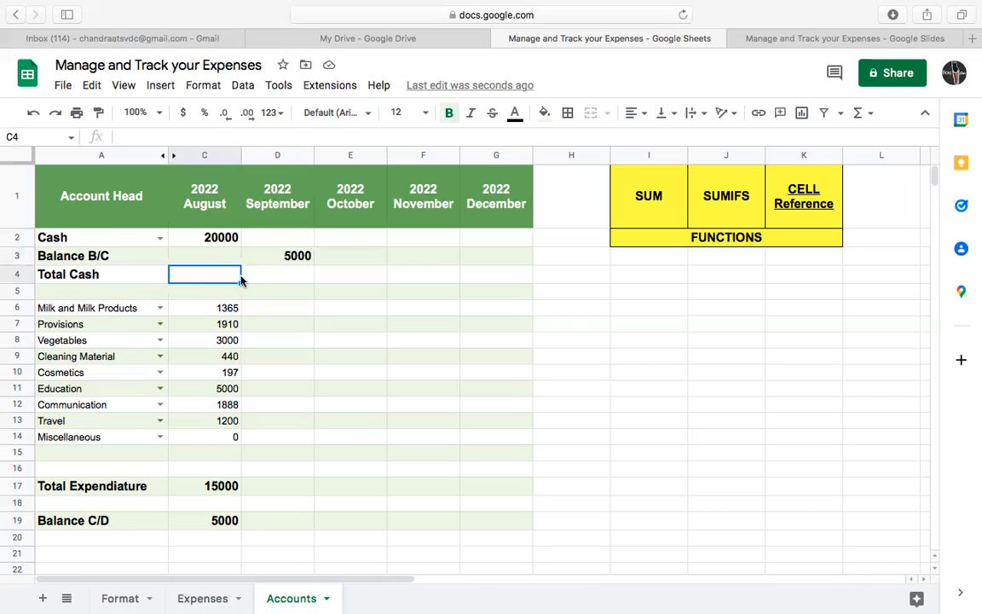
click(273, 281)
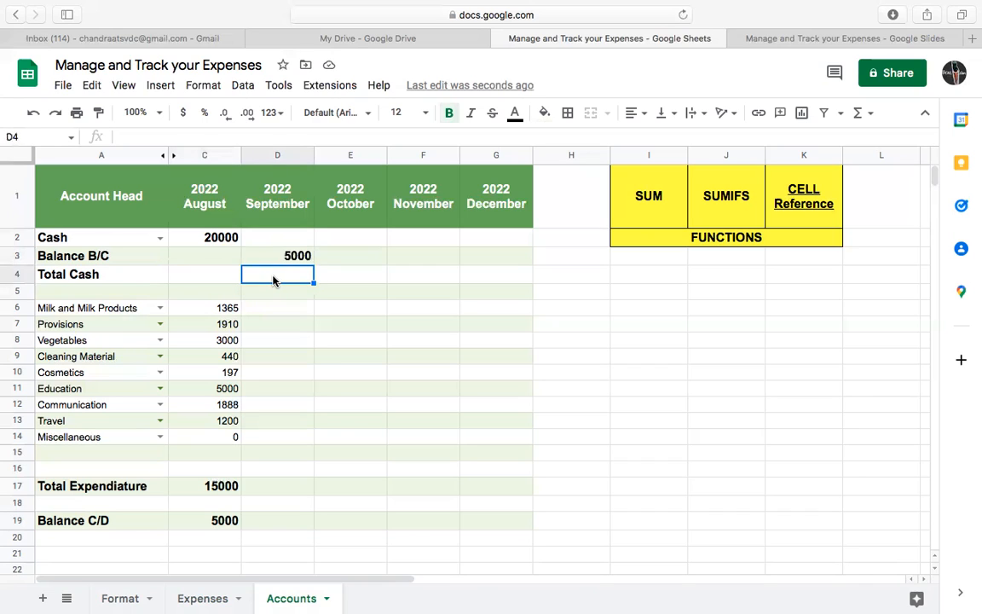
click(282, 240)
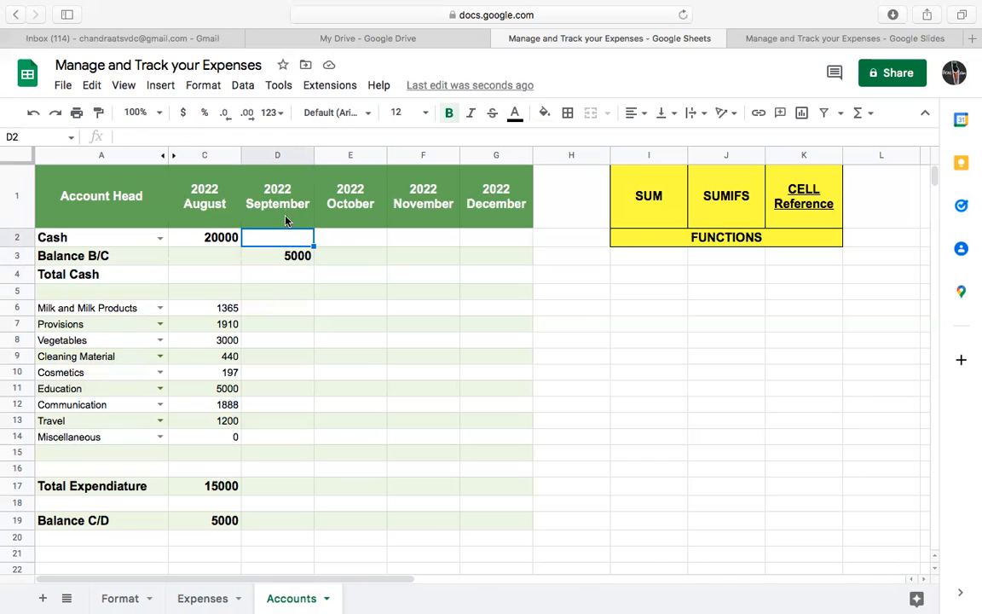
click(231, 243)
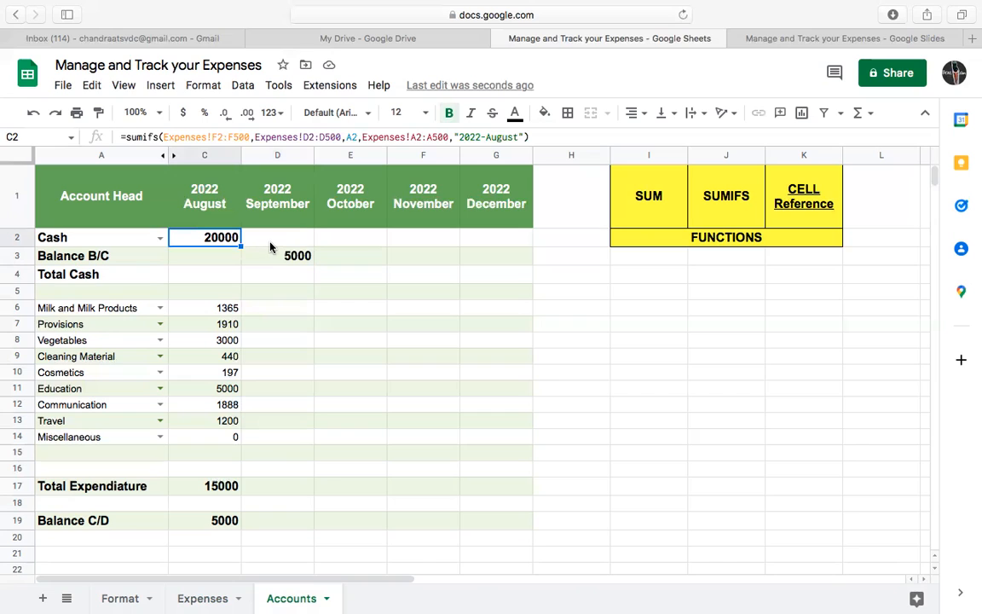
click(264, 243)
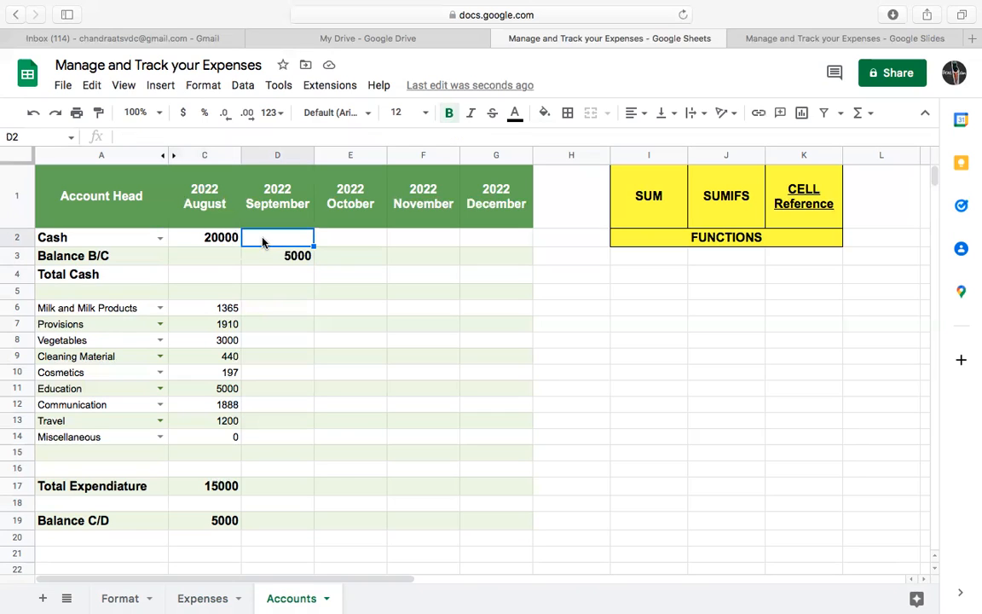
text(=)
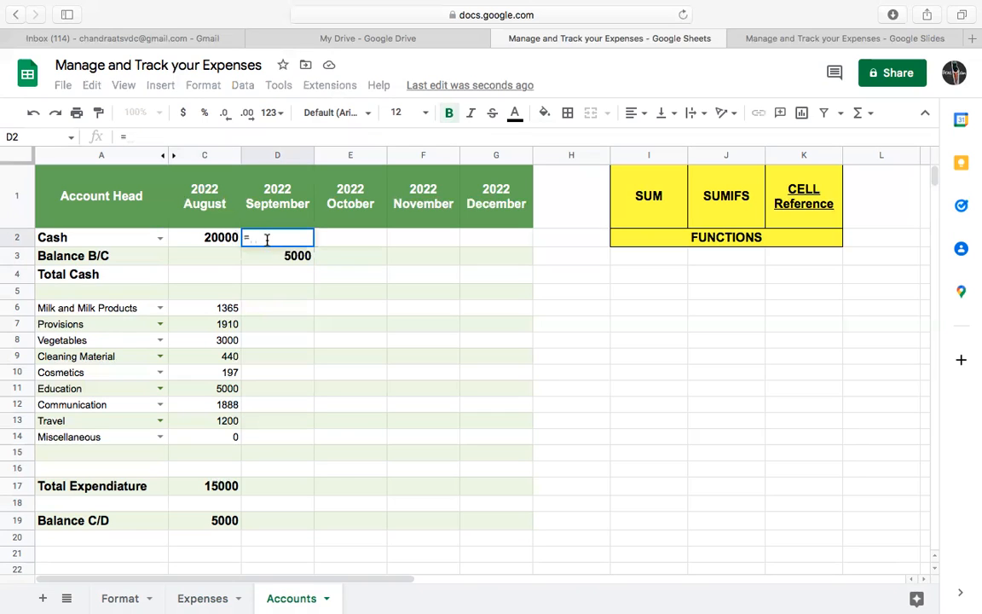
key(Escape)
- Copy the full SUMIFS formula text from August's Cash cell C2 into September's Cash cell D2
click(226, 237)
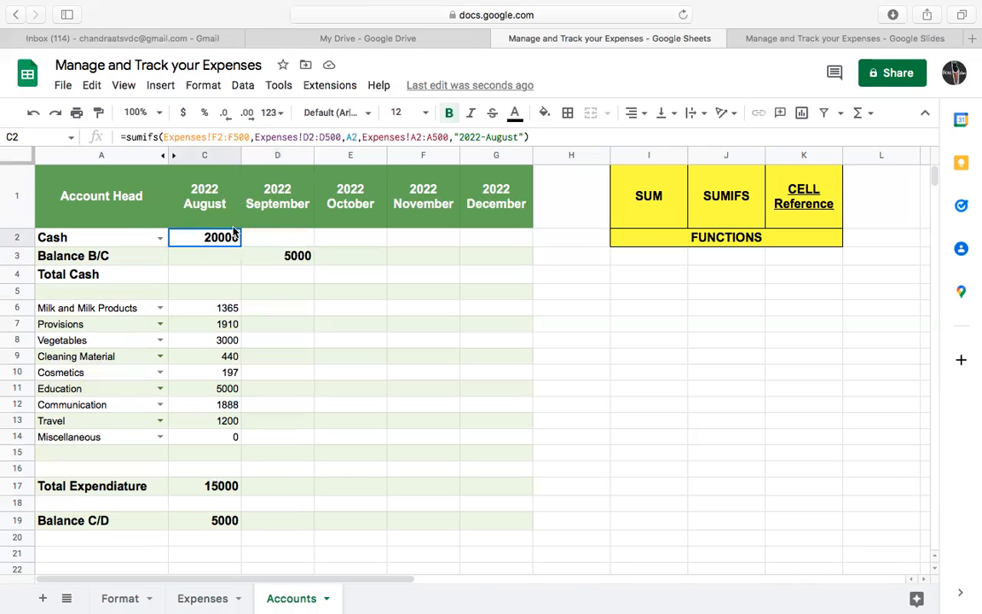
double_click(234, 232)
triple_click(323, 132)
key(ctrl+c)
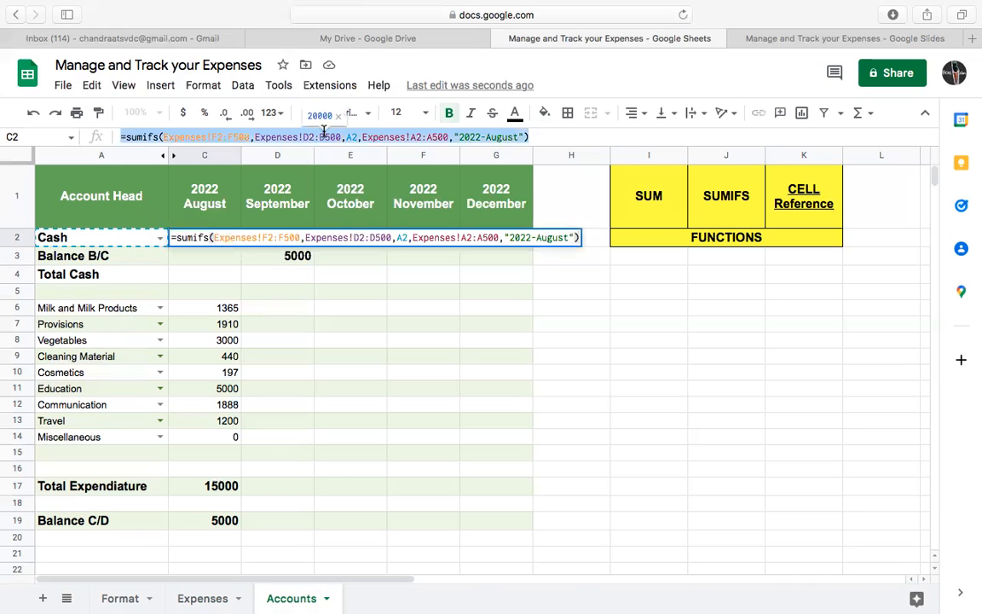
click(358, 258)
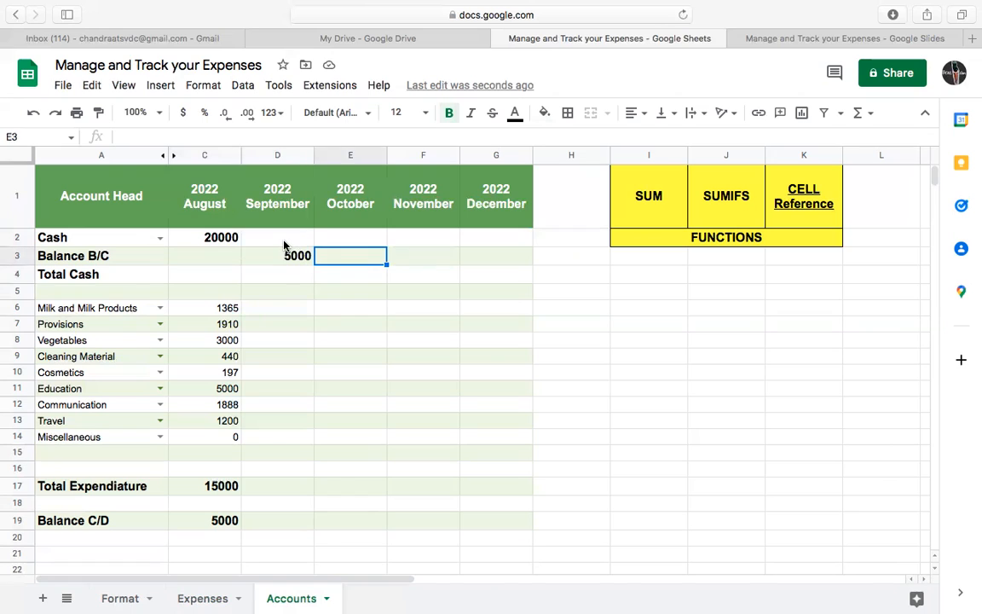
click(282, 239)
key(ctrl+v)
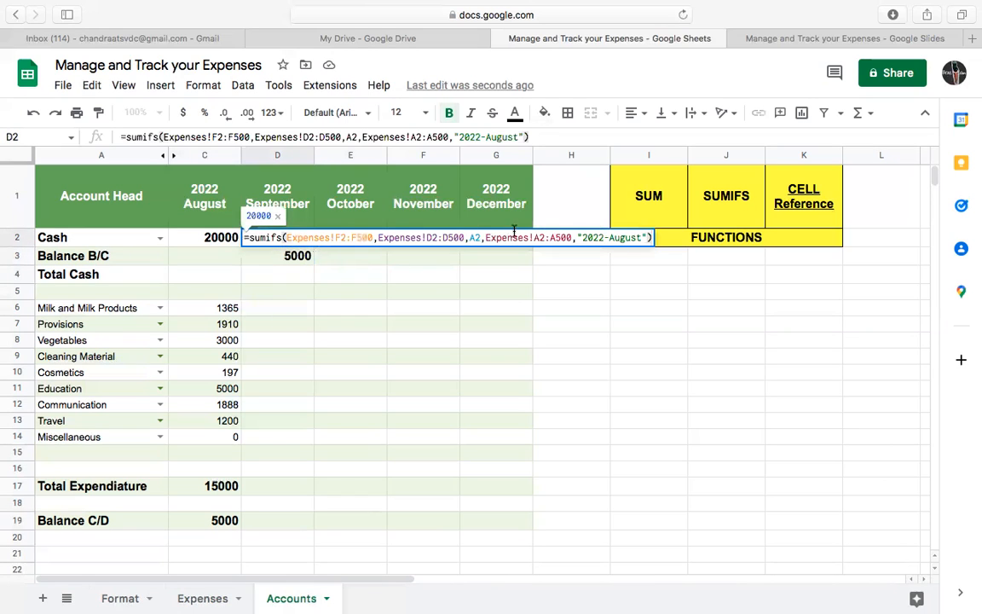
- Change the month criterion in September's Cash formula in cell D2 to "2022-September"
click(642, 238)
key(BackSpace)
key(BackSpace)
key(BackSpace)
key(BackSpace)
key(BackSpace)
key(BackSpace)
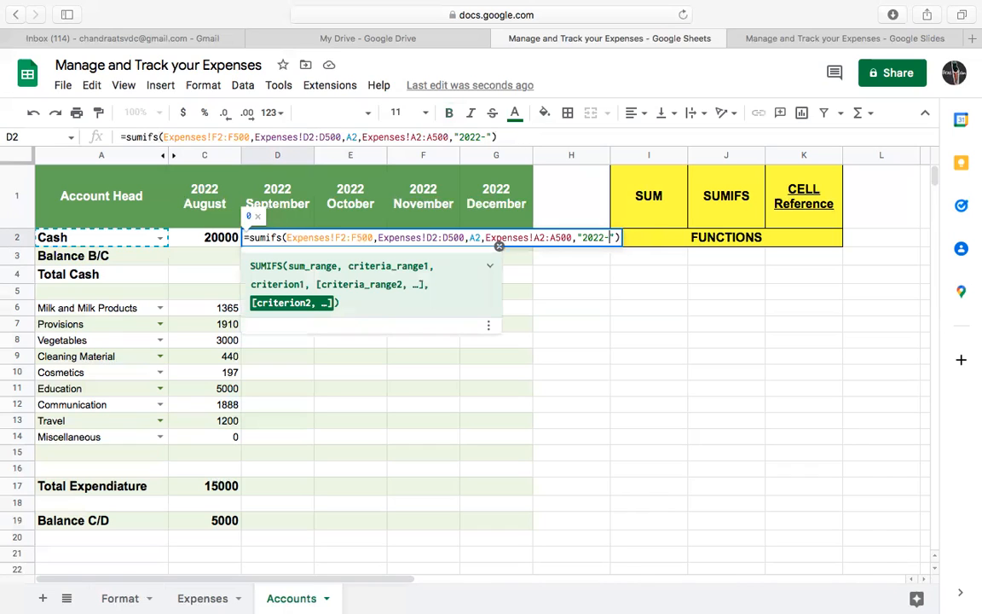
text(September)
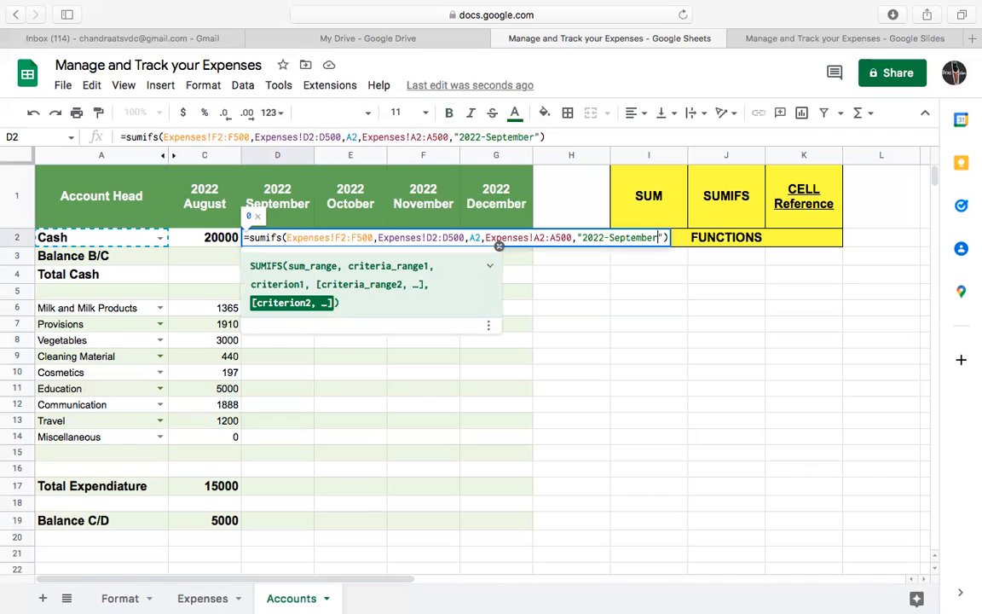
key(Return)
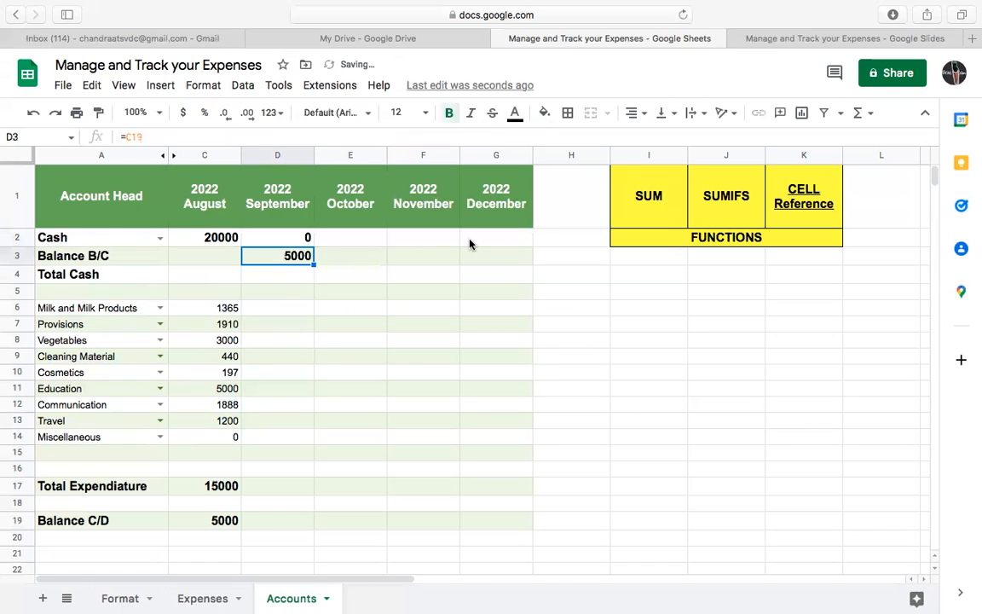
- Calculate September's Total Cash in cell D4 with =Sum(D2:D3)
click(288, 272)
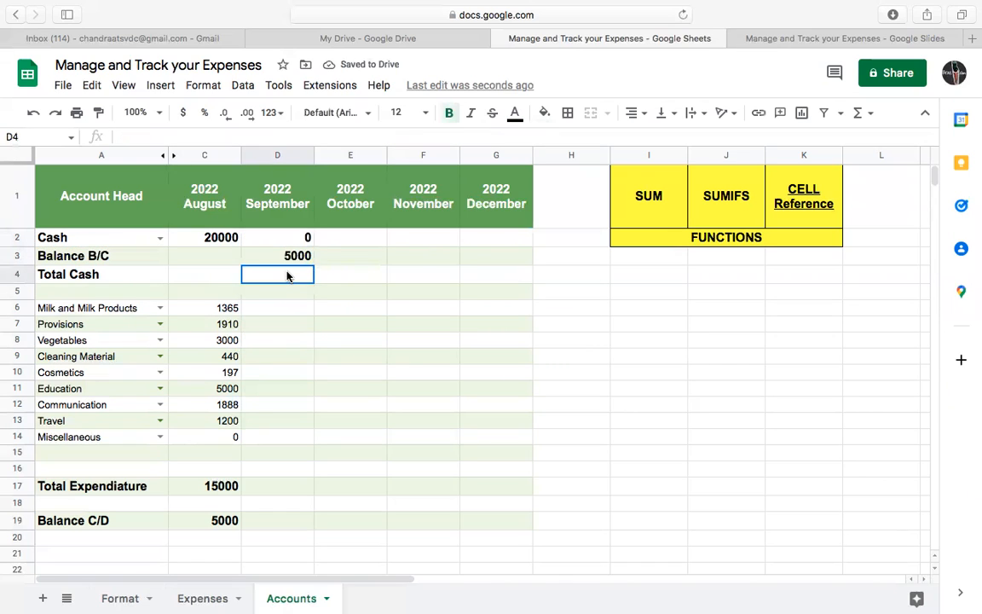
text(=)
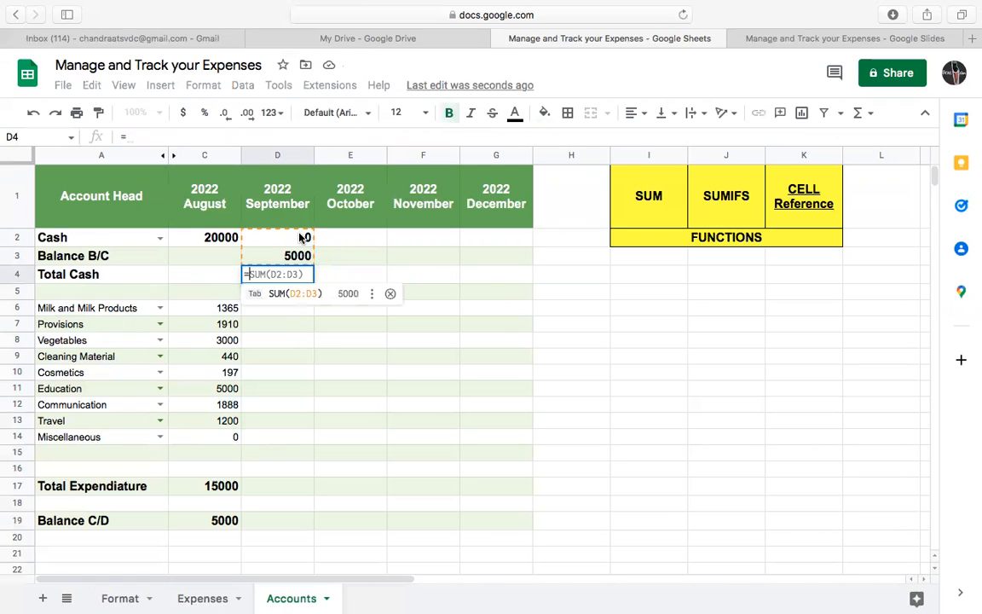
text(Sum()
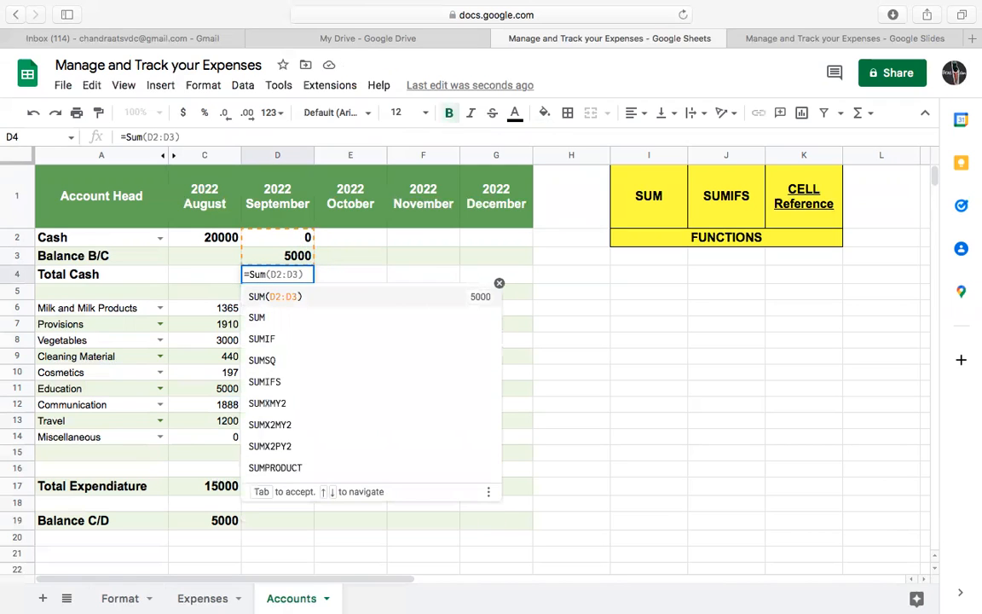
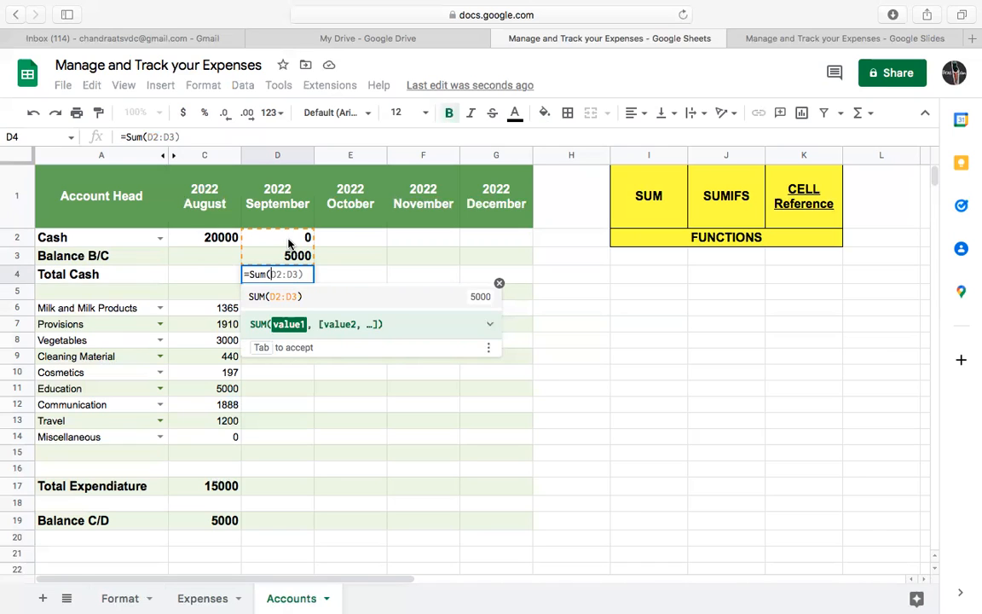
drag(289, 243, 293, 261)
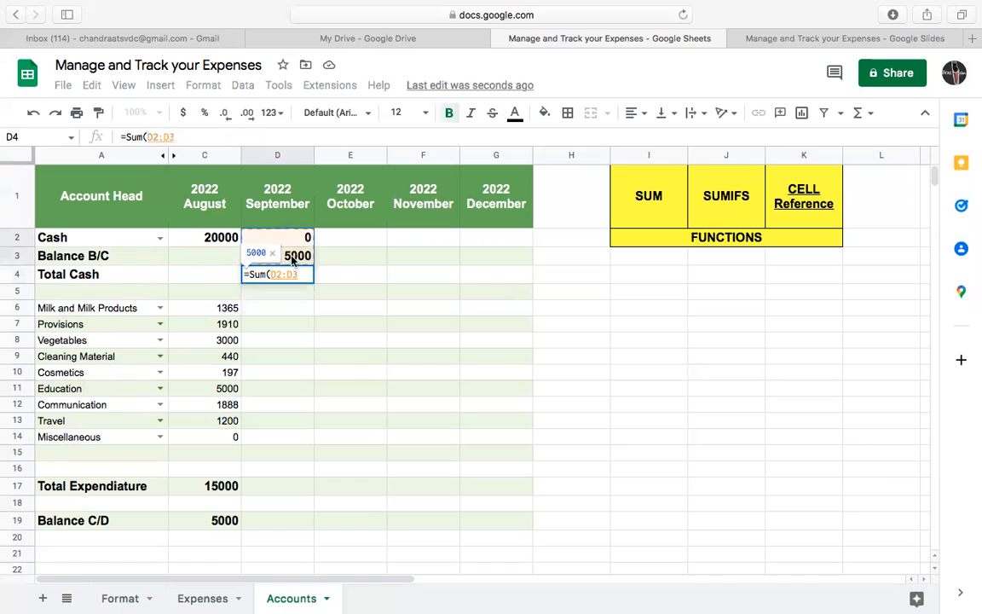
key(Return)
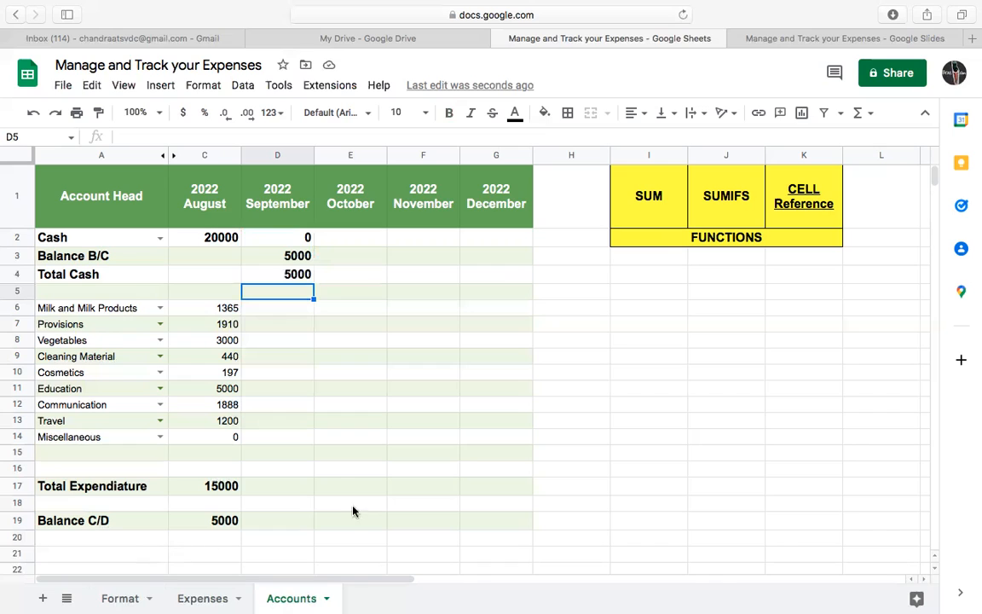
- Remove the B/C suffix from the label in cell A3, leaving only Balance
click(123, 258)
double_click(123, 257)
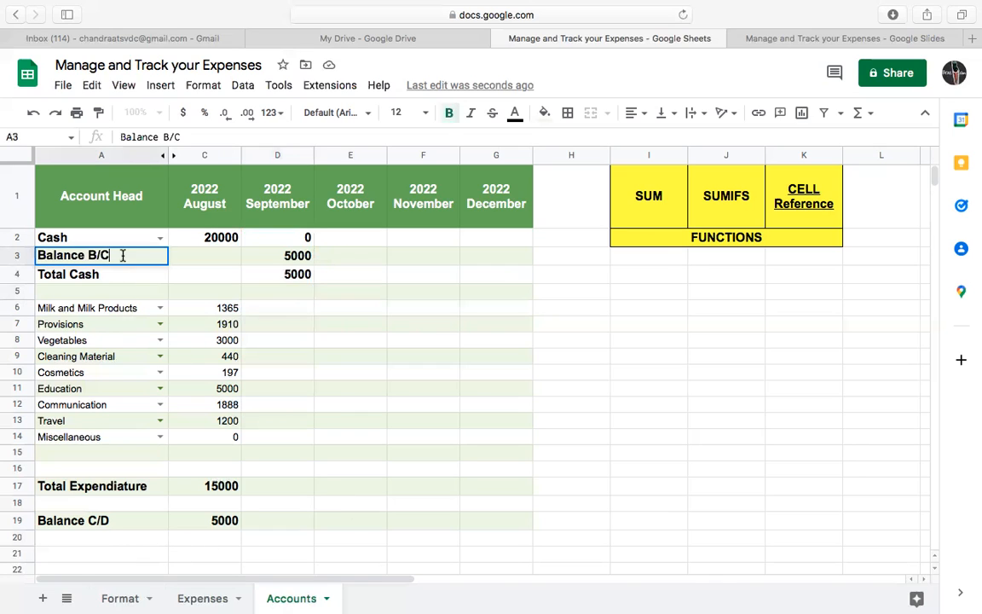
key(BackSpace)
key(BackSpace)
key(BackSpace)
key(BackSpace)
text(B/)
key(BackSpace)
key(BackSpace)
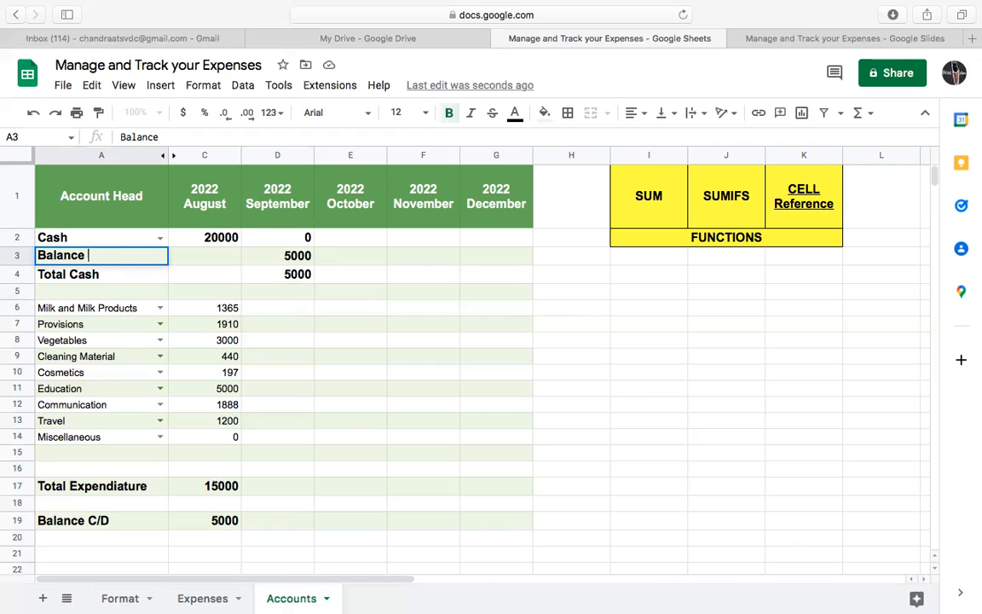
- Remove the C/D suffix from the label in cell A19, leaving only Balance
click(108, 529)
double_click(107, 529)
key(BackSpace)
key(BackSpace)
key(BackSpace)
click(312, 456)
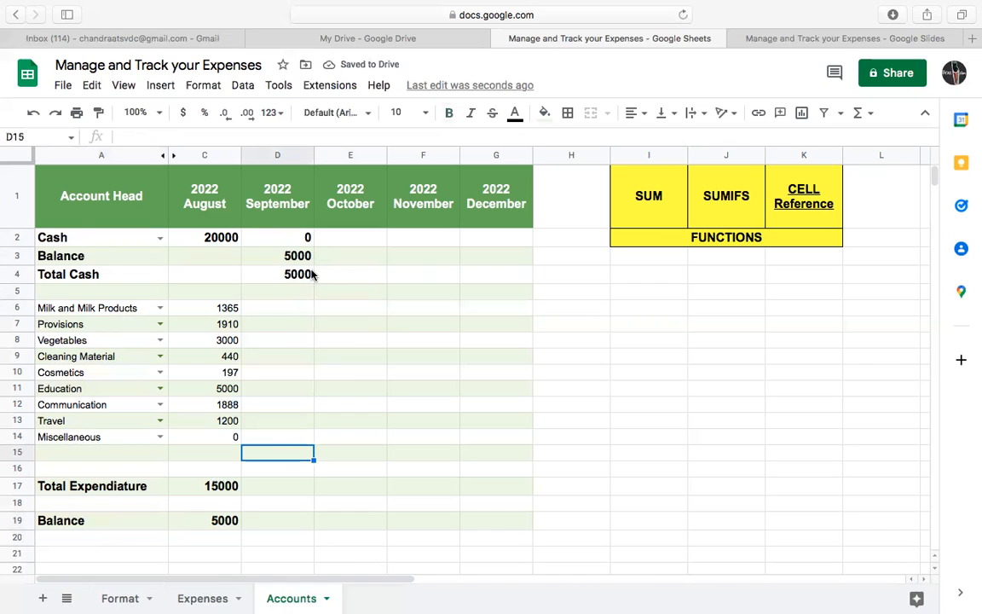
- Extend the label in cell A3 to read "Balance (Opening Bal.)"
click(153, 255)
double_click(153, 255)
text((Opening )
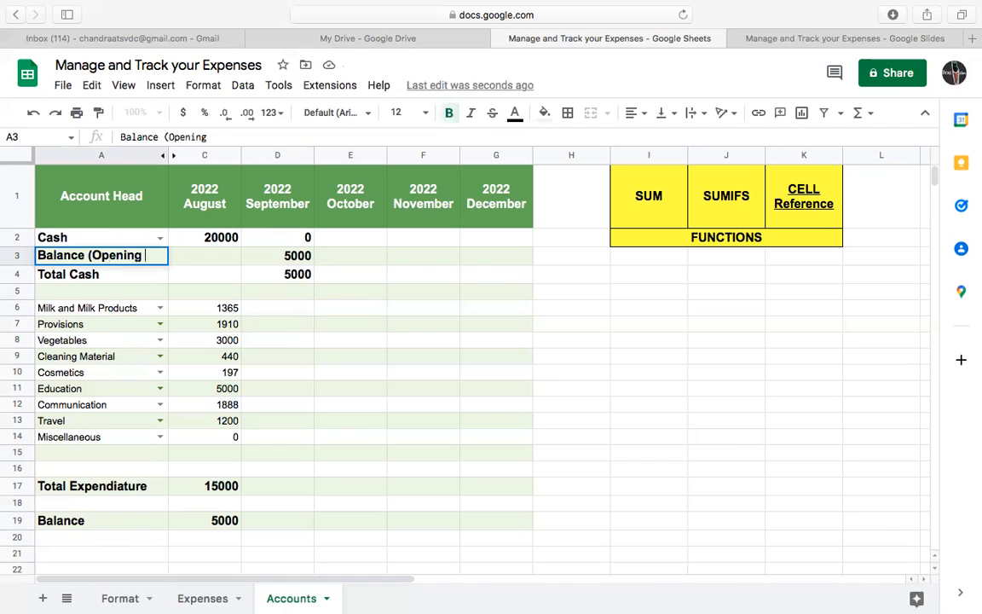
text(B)
text(al.))
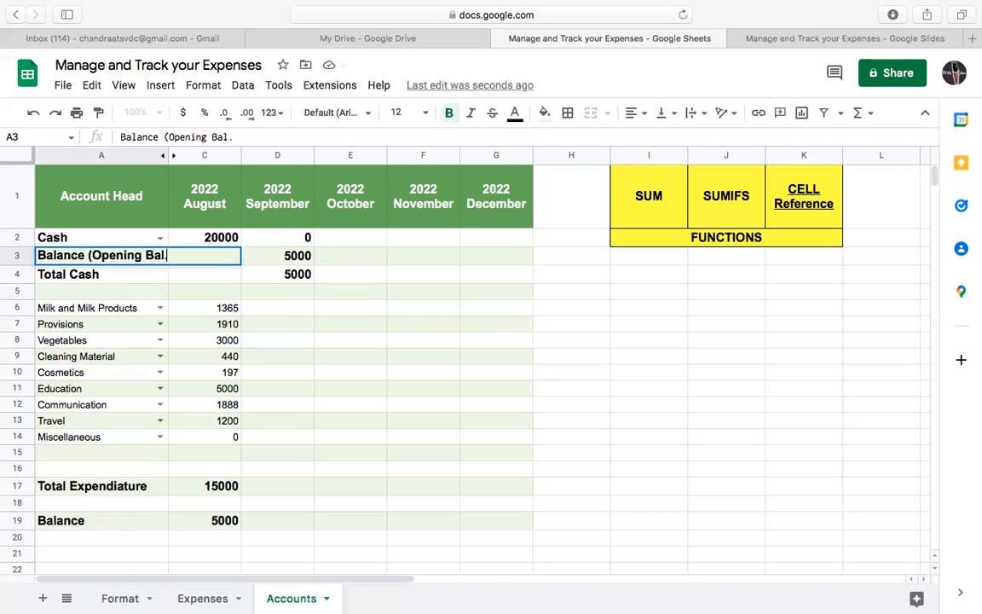
key(Return)
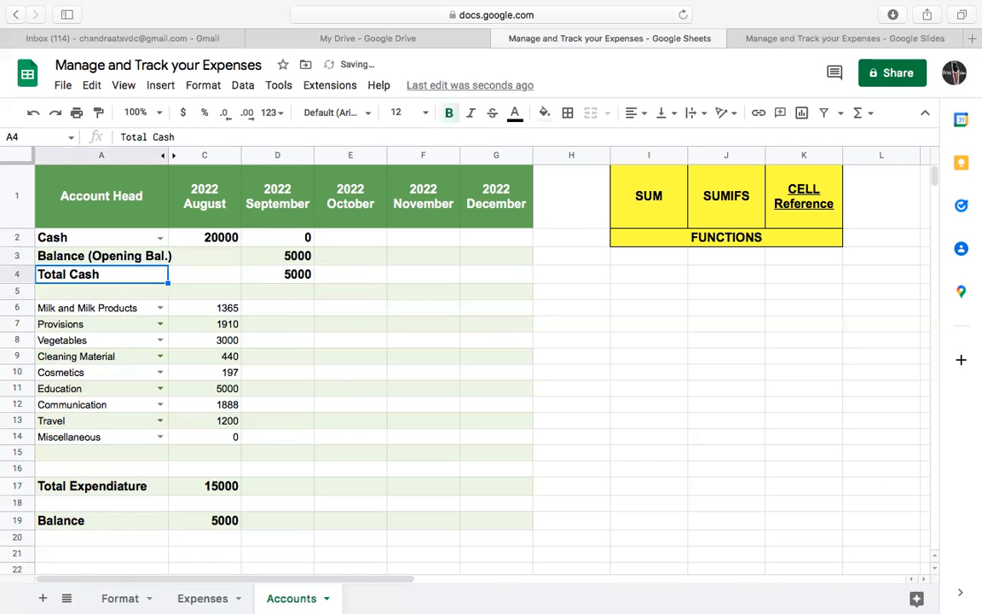
click(337, 375)
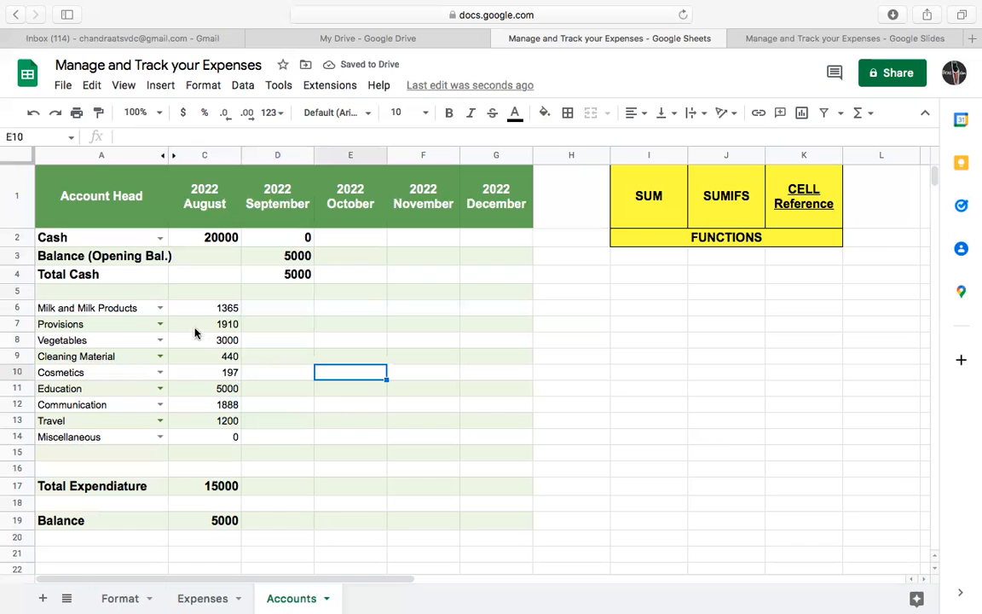
- Reduce the font size of only the "(Opening Bal.)" text in cell A3 to 11
click(141, 256)
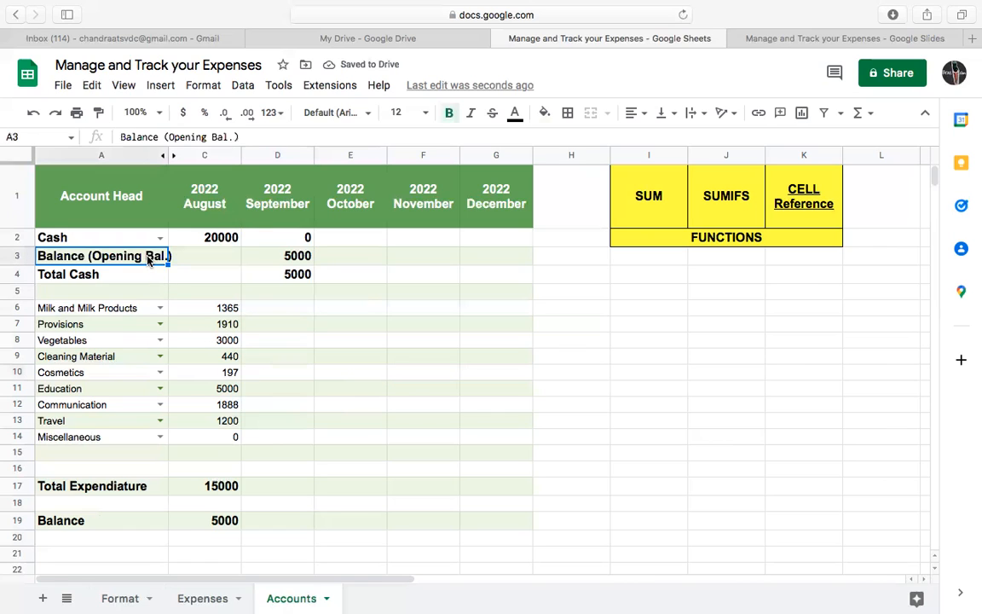
double_click(87, 256)
drag(87, 255, 176, 263)
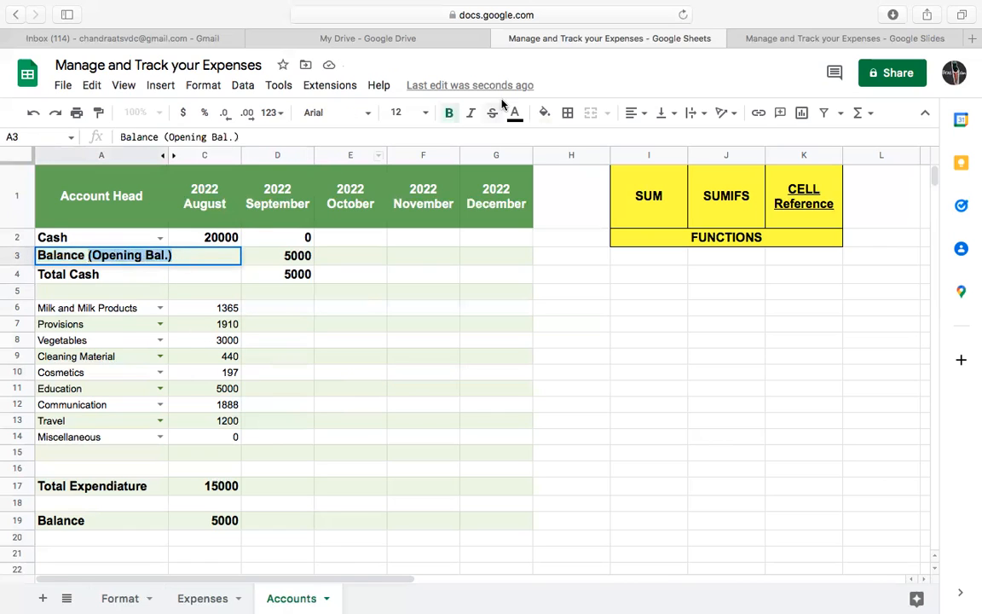
click(410, 112)
click(397, 265)
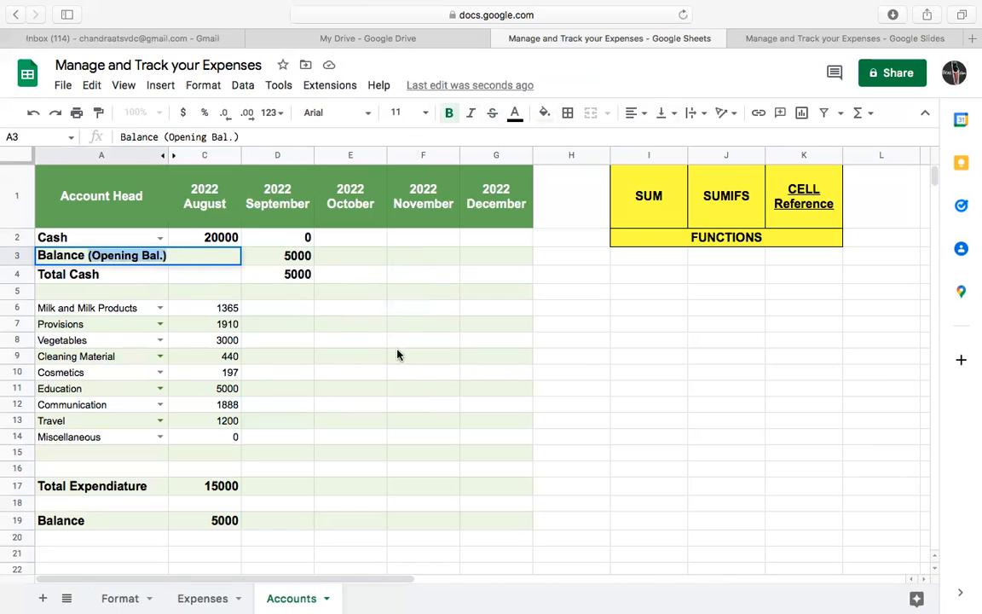
click(399, 356)
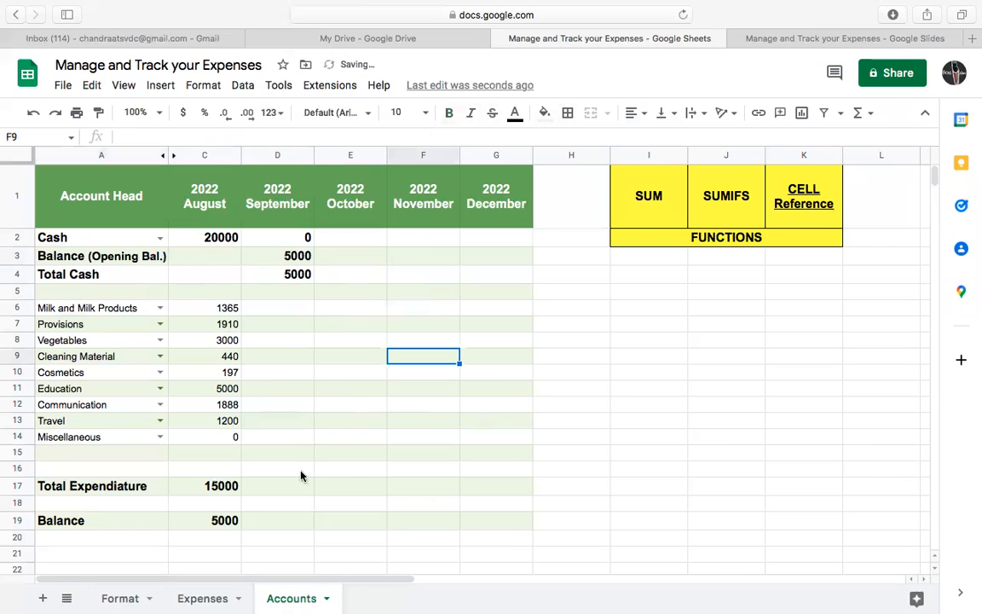
- Copy the full SUMIFS formula text from August's Milk and Milk Products cell C6 into September's cell D6
click(285, 312)
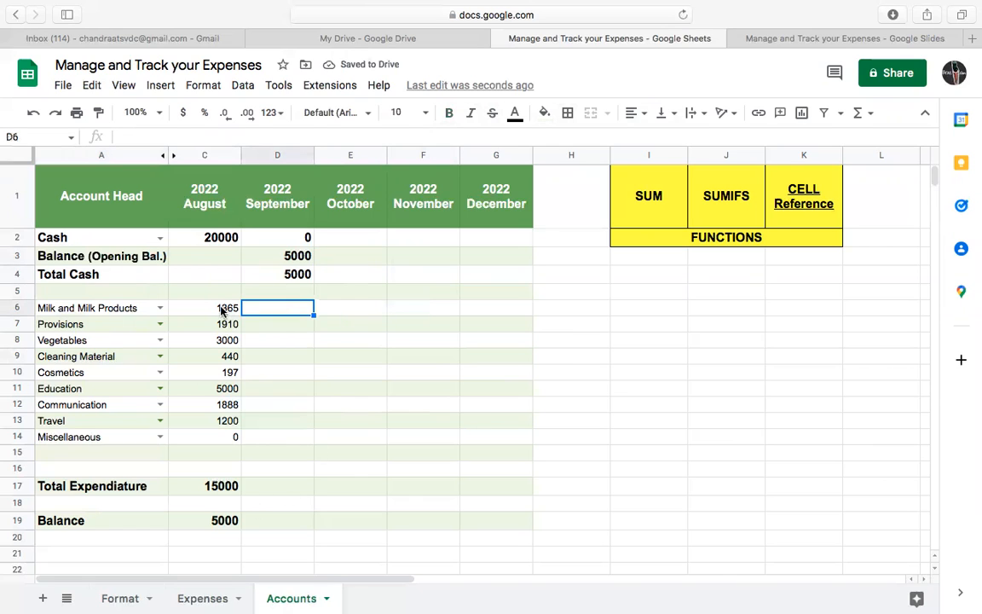
click(221, 311)
double_click(222, 311)
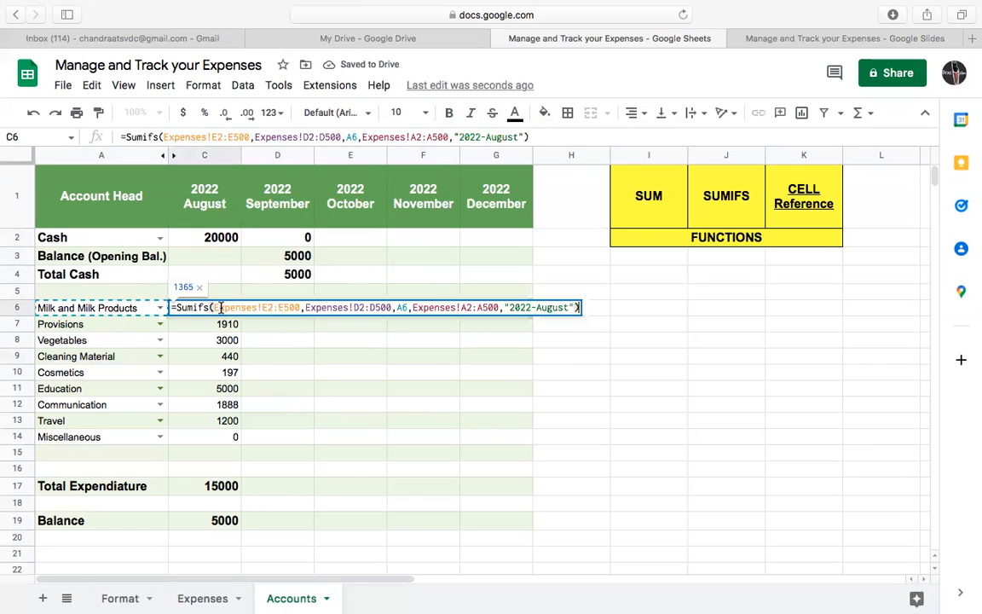
click(328, 307)
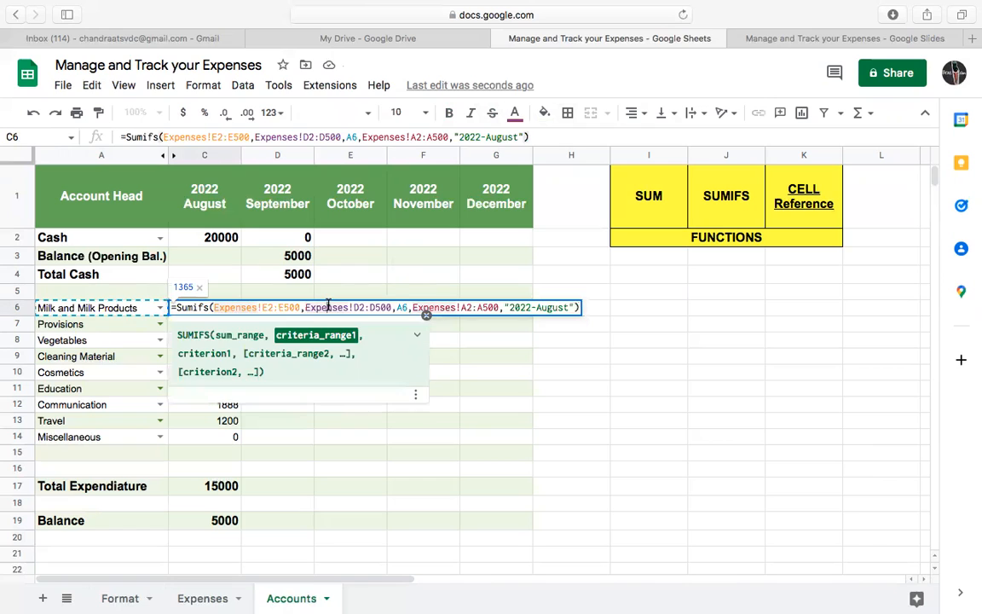
triple_click(328, 307)
key(ctrl+c)
click(318, 324)
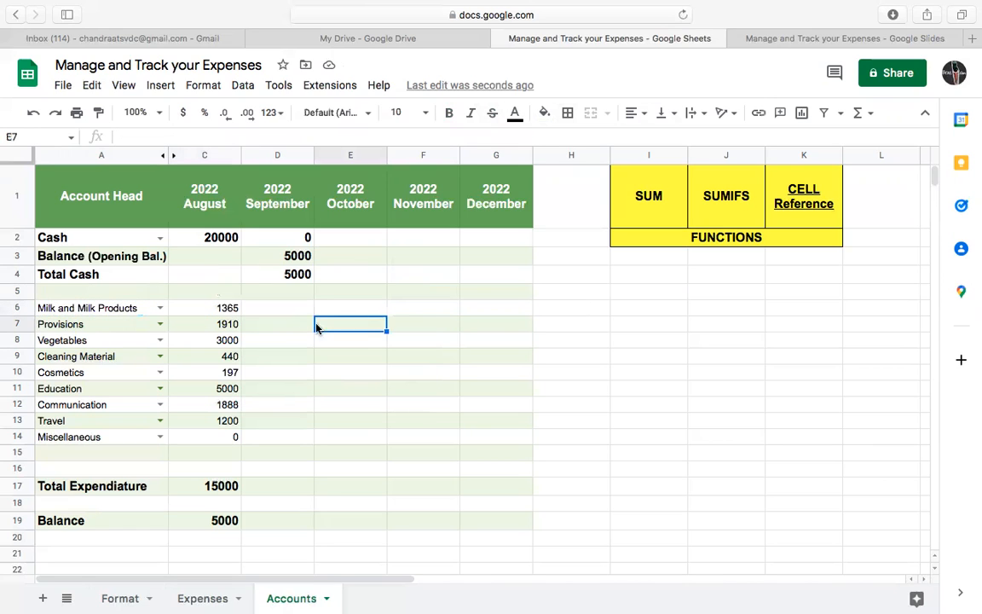
click(286, 314)
double_click(288, 310)
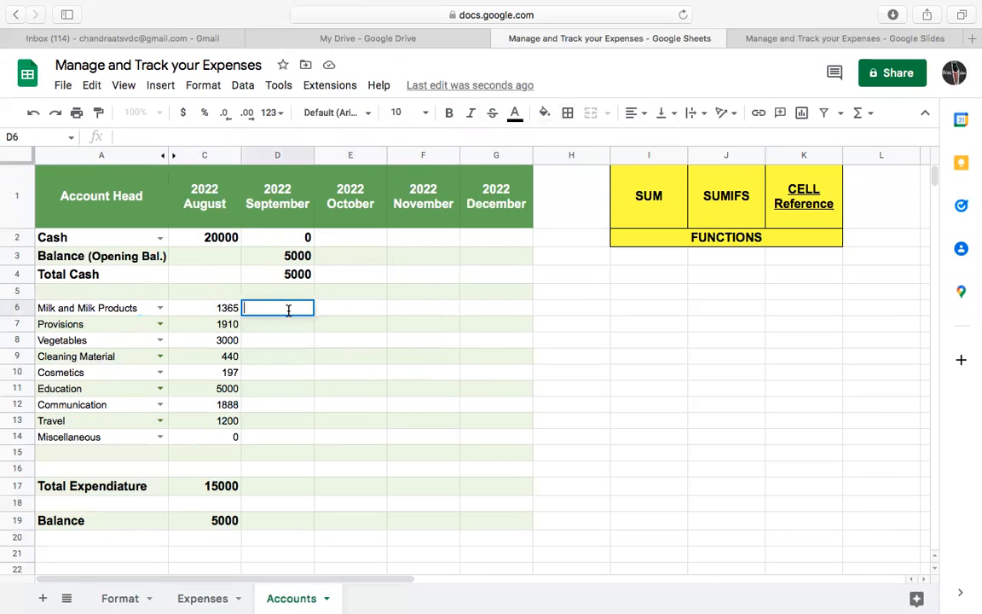
key(ctrl+v)
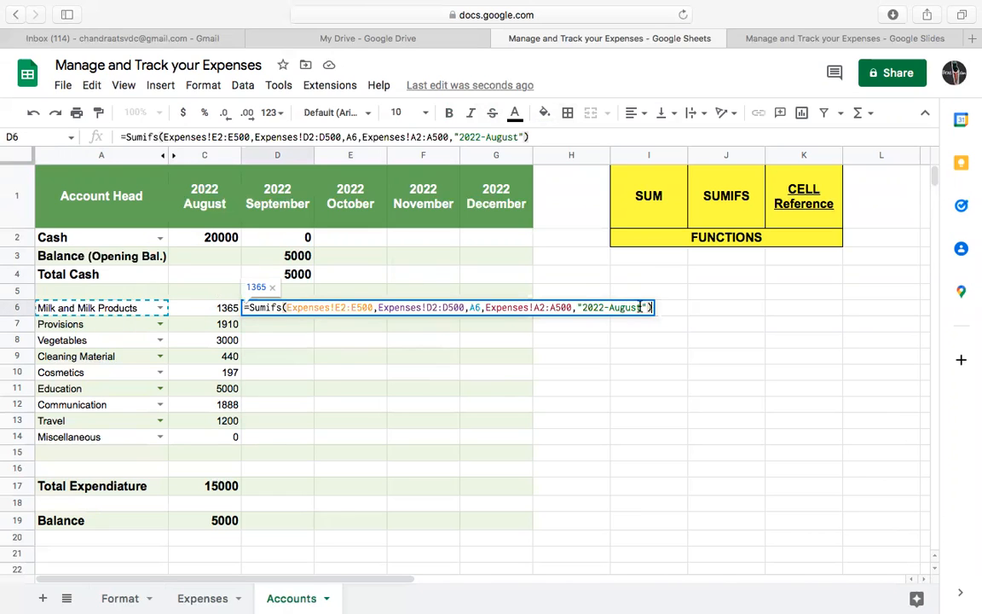
- Change the month criterion in the Milk and Milk Products formula in cell D6 to "2022-September"
click(643, 307)
key(BackSpace)
key(BackSpace)
key(BackSpace)
key(BackSpace)
key(BackSpace)
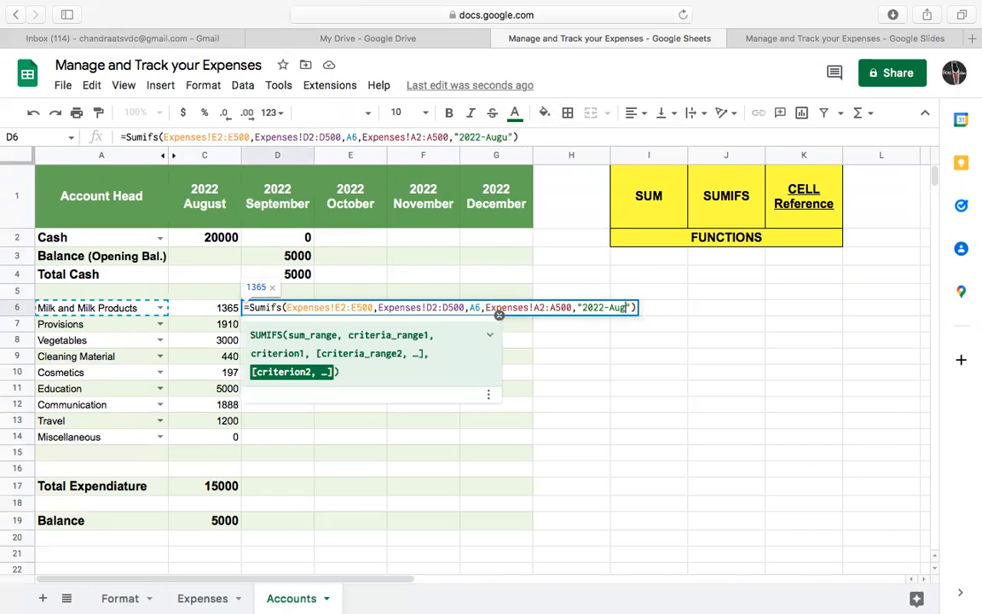
key(BackSpace)
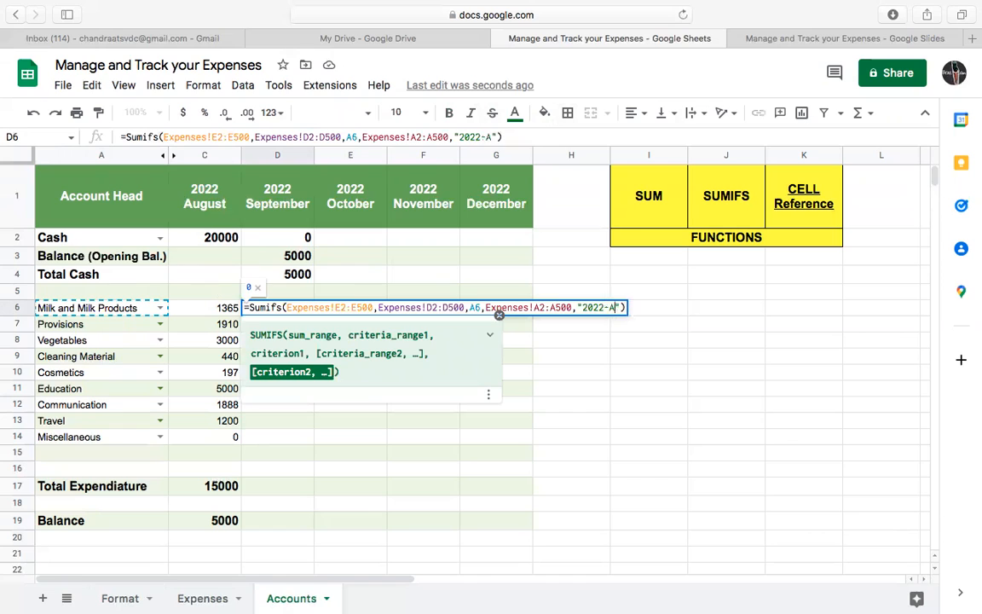
text(Septe)
text(mvb)
key(BackSpace)
key(BackSpace)
text(ber)
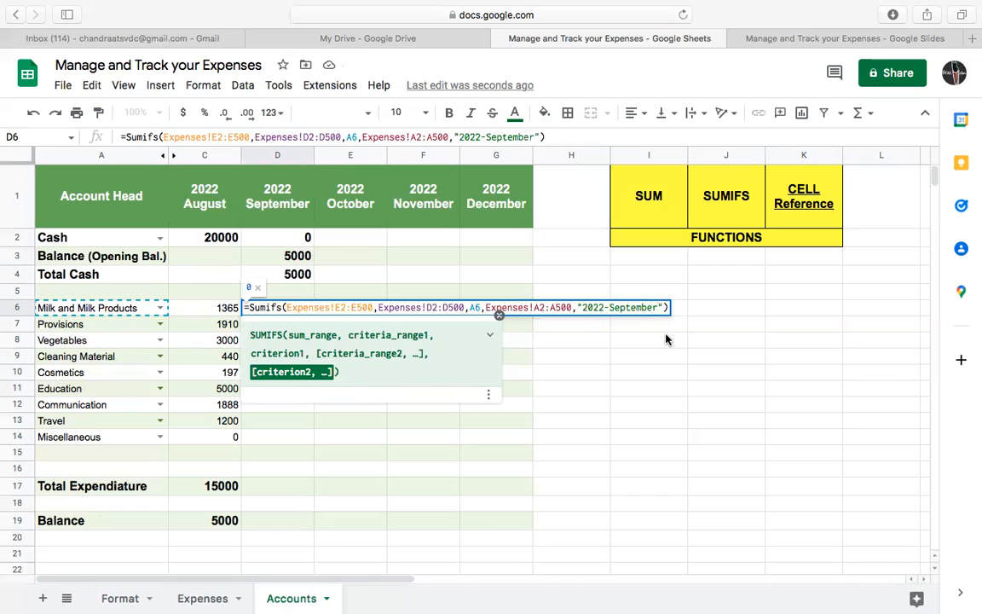
key(Return)
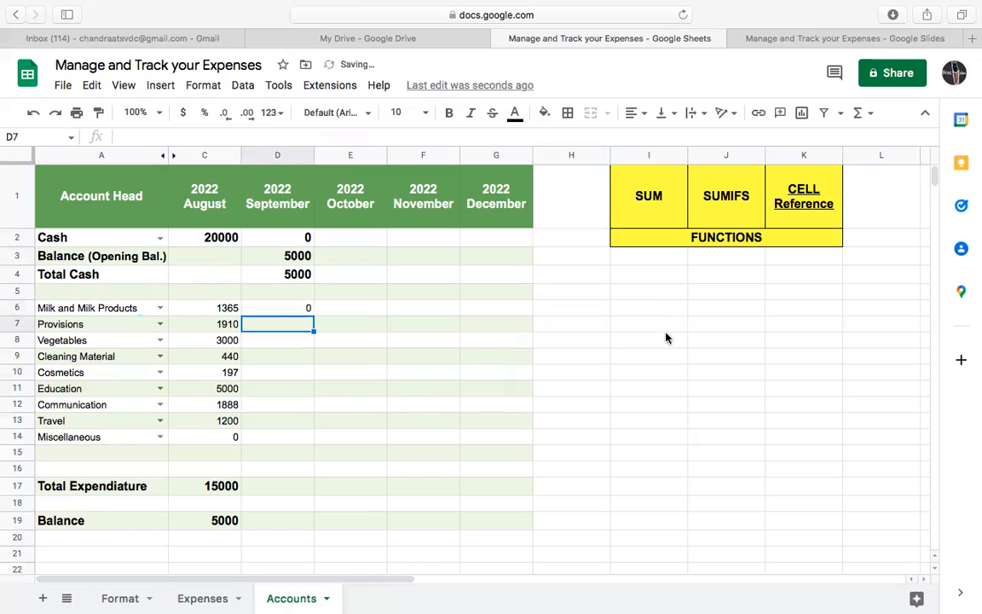
click(296, 309)
key(Delete)
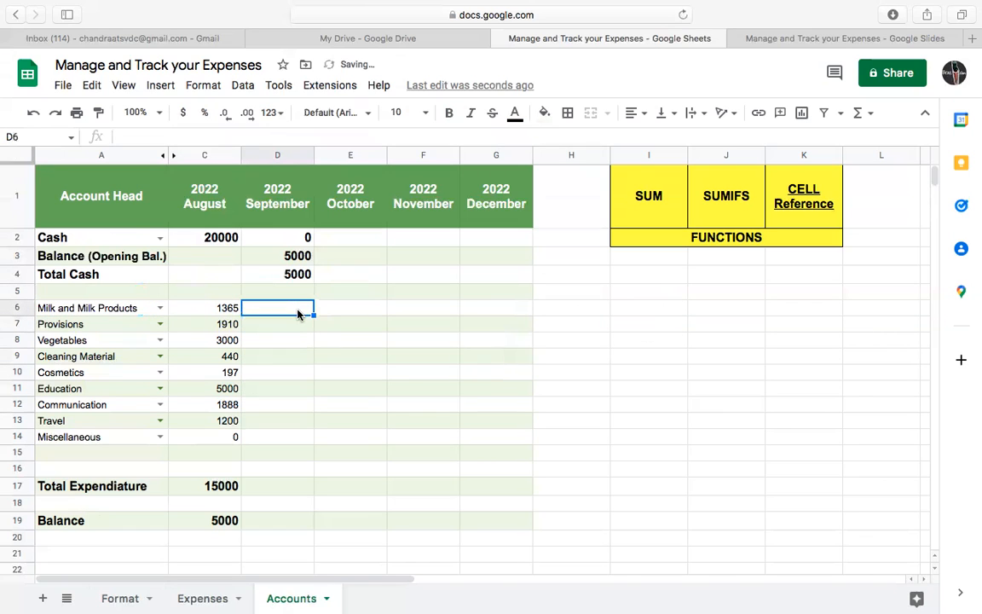
key(super+z)
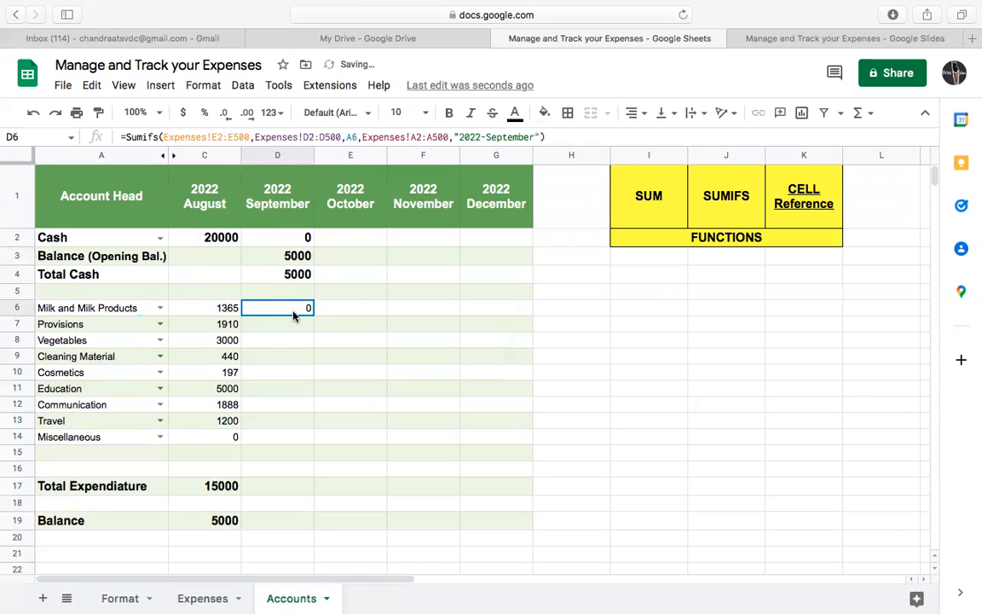
- Copy the full SUMIFS formula text from September's cell D6 into cells D7 through D10
double_click(295, 312)
click(295, 309)
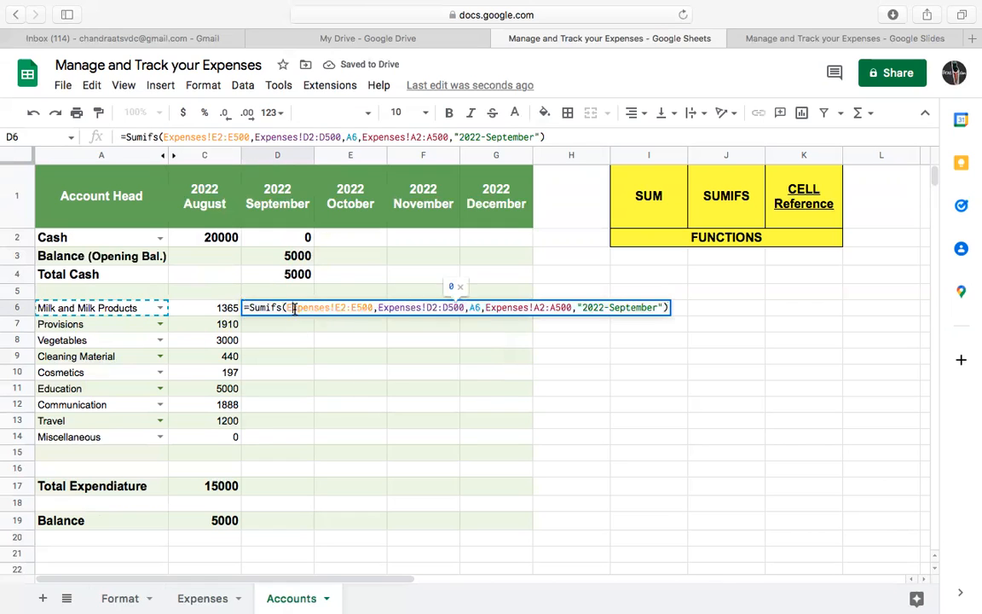
key(super+a)
key(super+c)
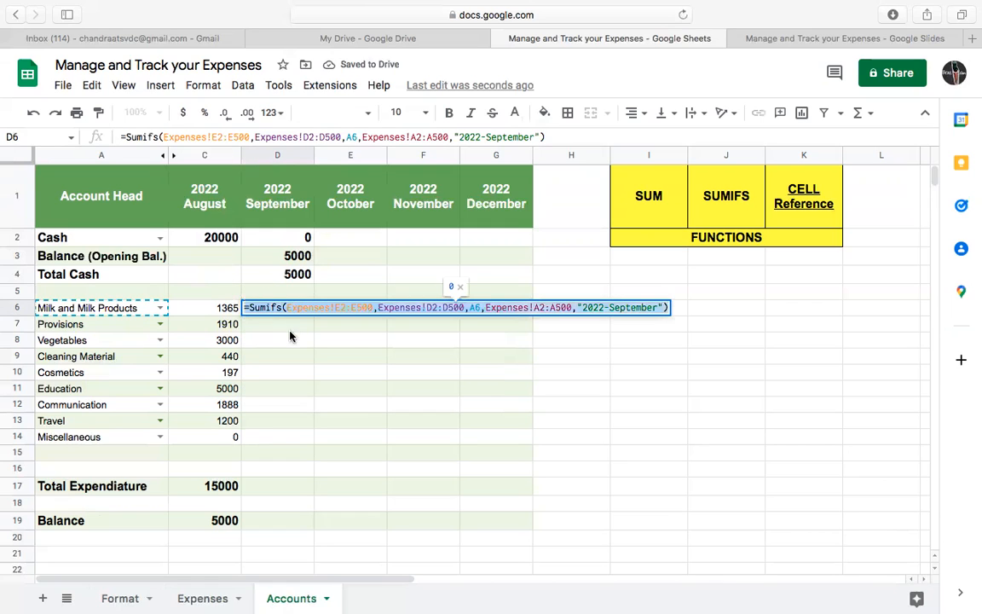
double_click(294, 326)
key(super+v)
click(296, 340)
double_click(296, 340)
key(super+v)
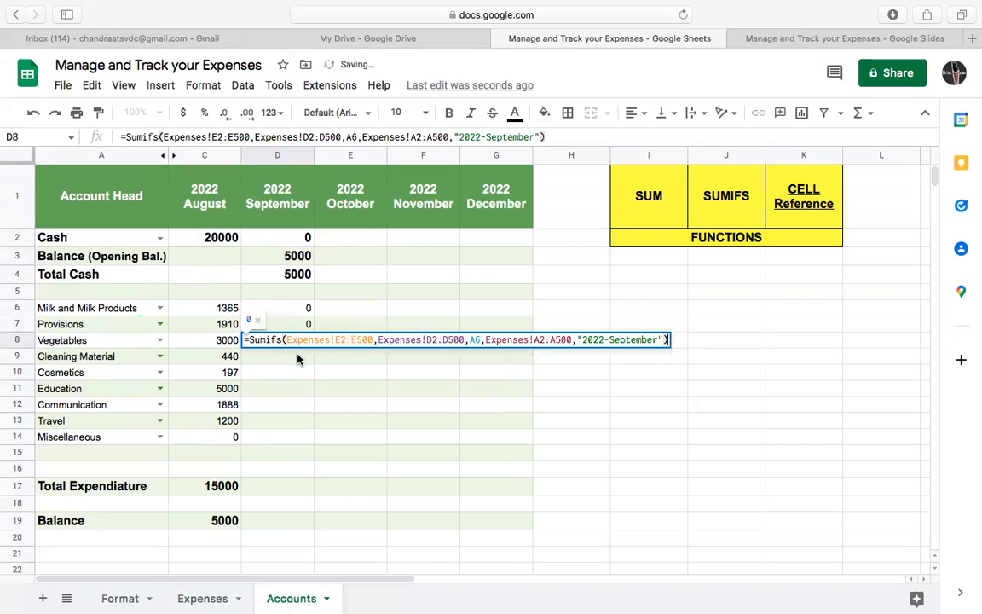
click(298, 357)
double_click(298, 356)
key(super+v)
double_click(299, 372)
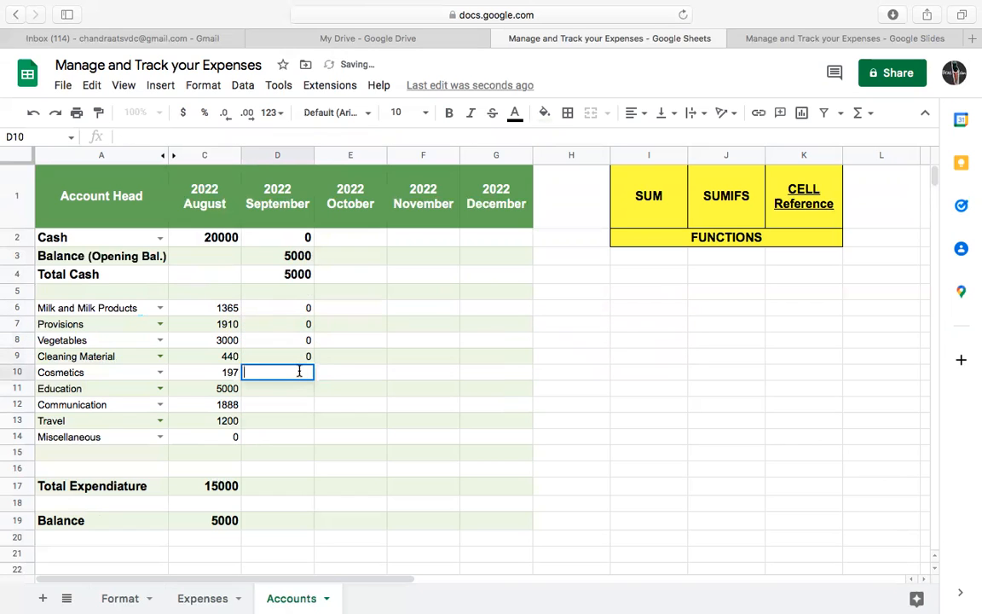
key(super+v)
- Enter the same SUMIFS formula text, still referencing A6, in September's cells D11 through D14
click(299, 390)
double_click(298, 389)
key(super+v)
key(Return)
key(Return)
text(=Sumifs(Expenses!E2:E500,Expenses!D2:D500,A6,Expenses!A2:A500,\"2022-September\"))
key(Return)
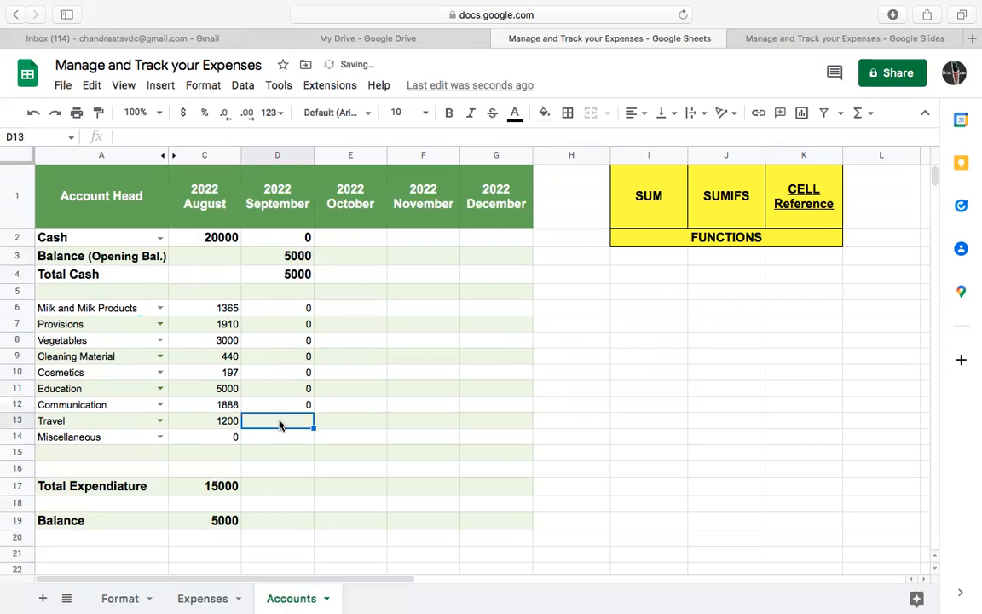
key(Return)
text(=SUMIFS(Expenses!E2:E500,Expenses!D2:D500,A8,Expenses!A2:A500,"2022 September"))
key(Return)
double_click(282, 433)
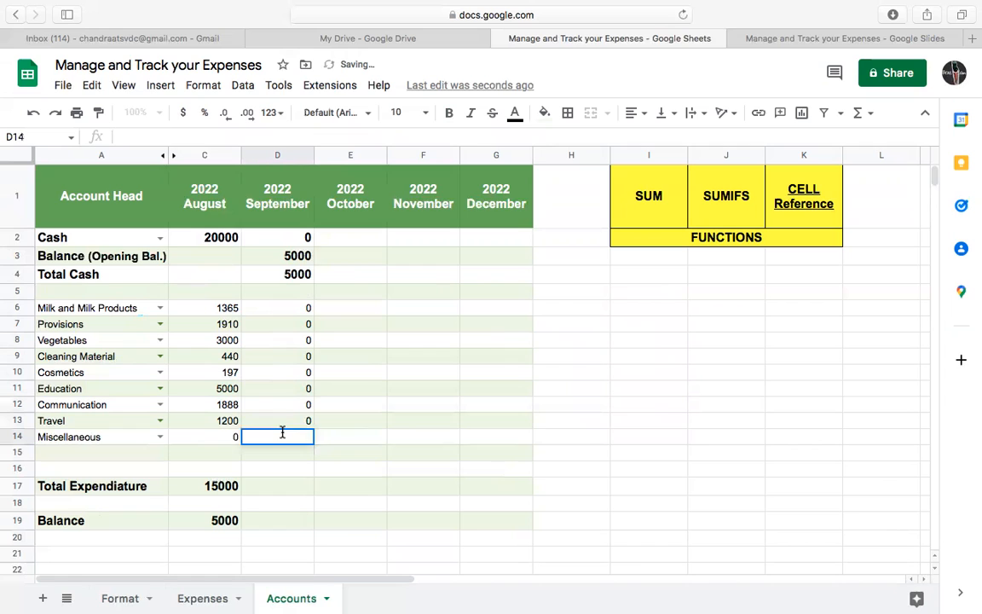
key(super+v)
- Change the account head reference in the Provisions formula in cell D7 to A7
click(304, 324)
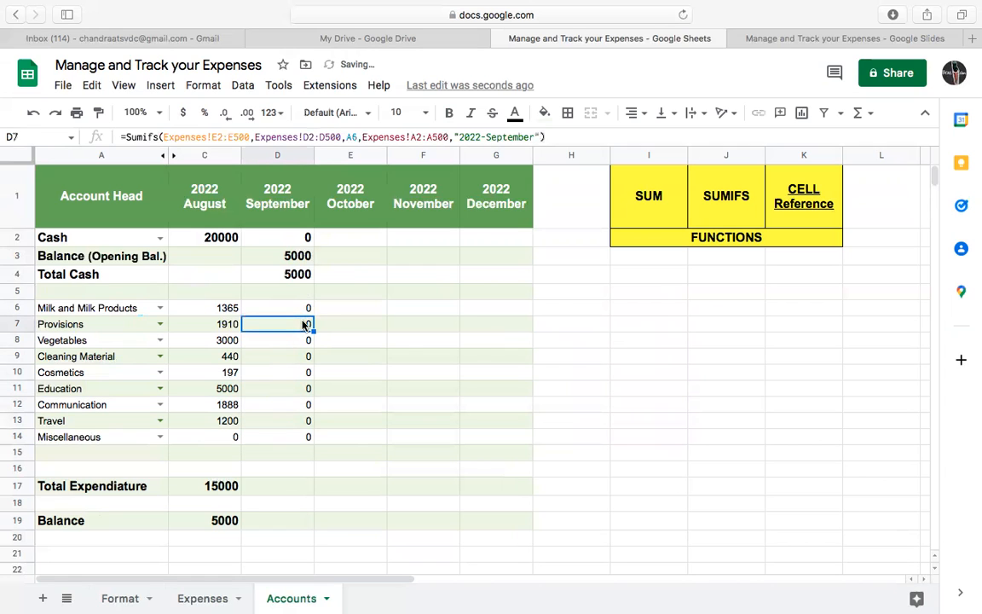
double_click(304, 324)
click(480, 324)
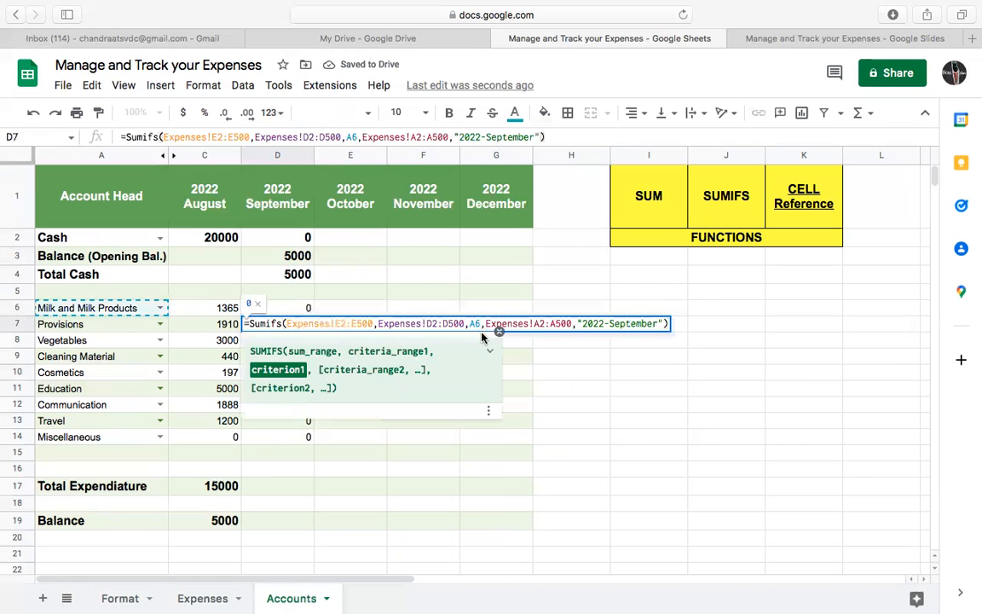
key(BackSpace)
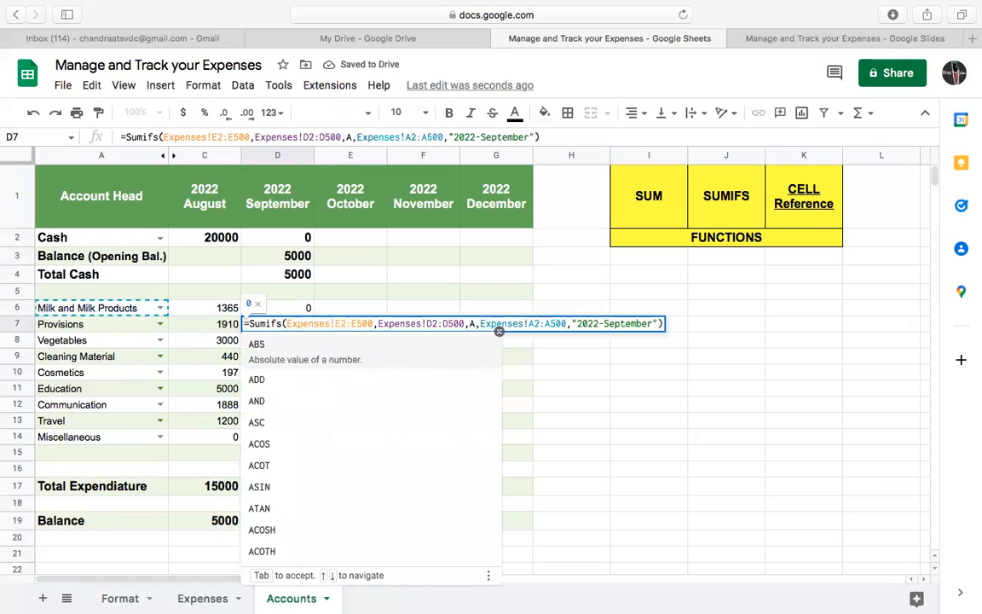
text(7)
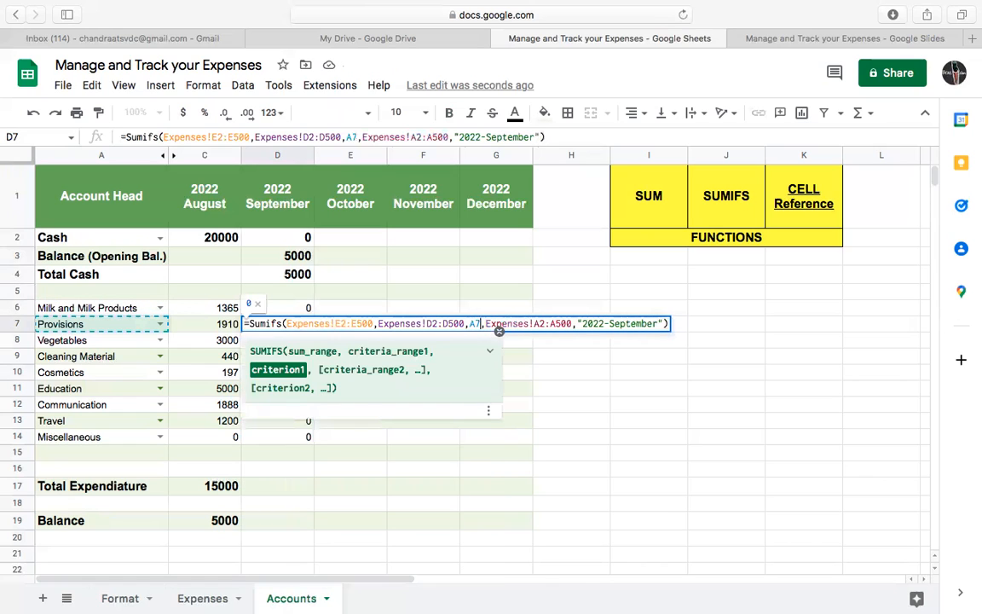
key(Return)
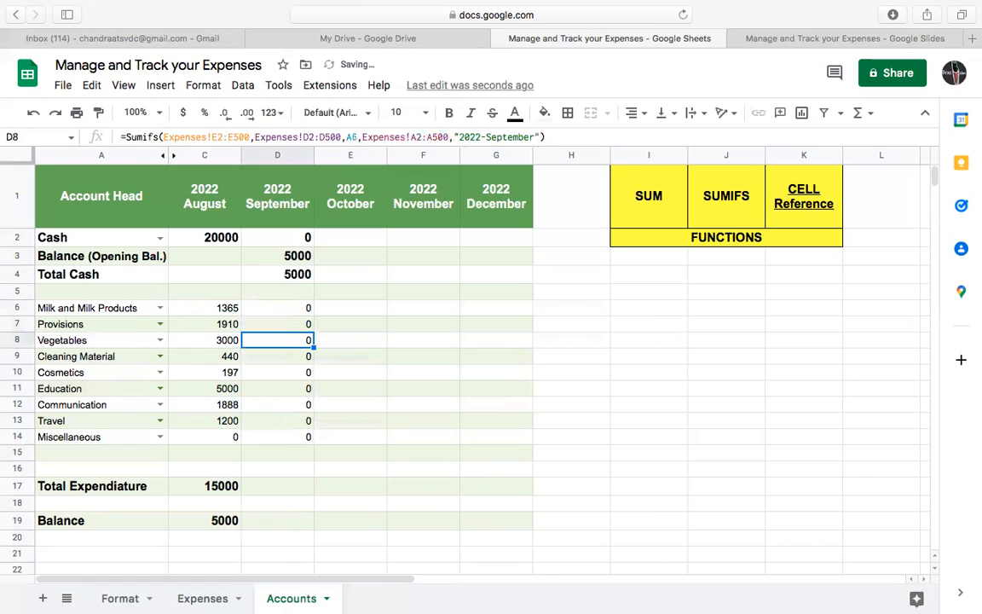
- Change the account head reference in the Vegetables formula in cell D8 to A8
double_click(307, 340)
click(482, 340)
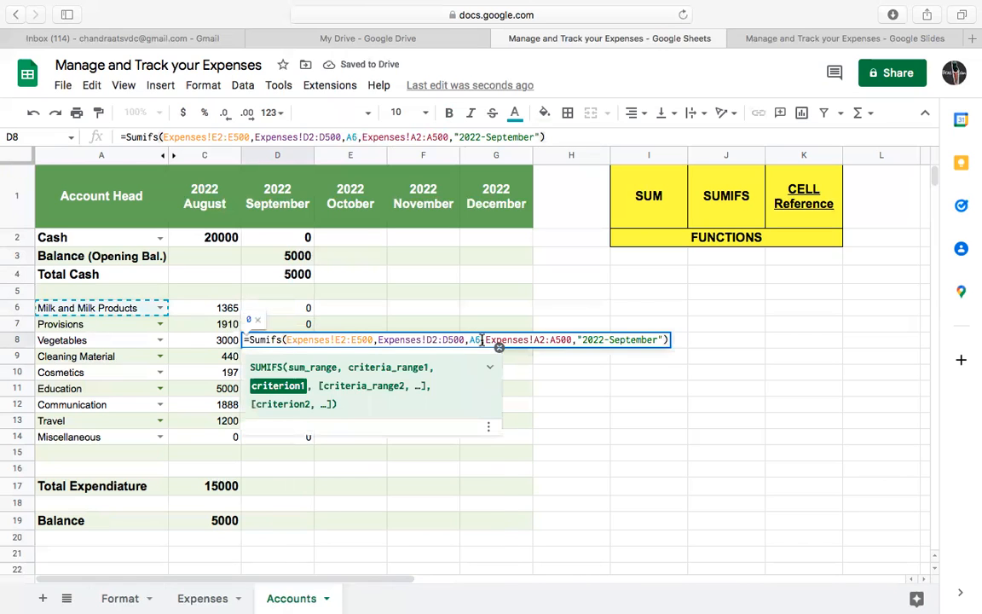
key(BackSpace)
text(8)
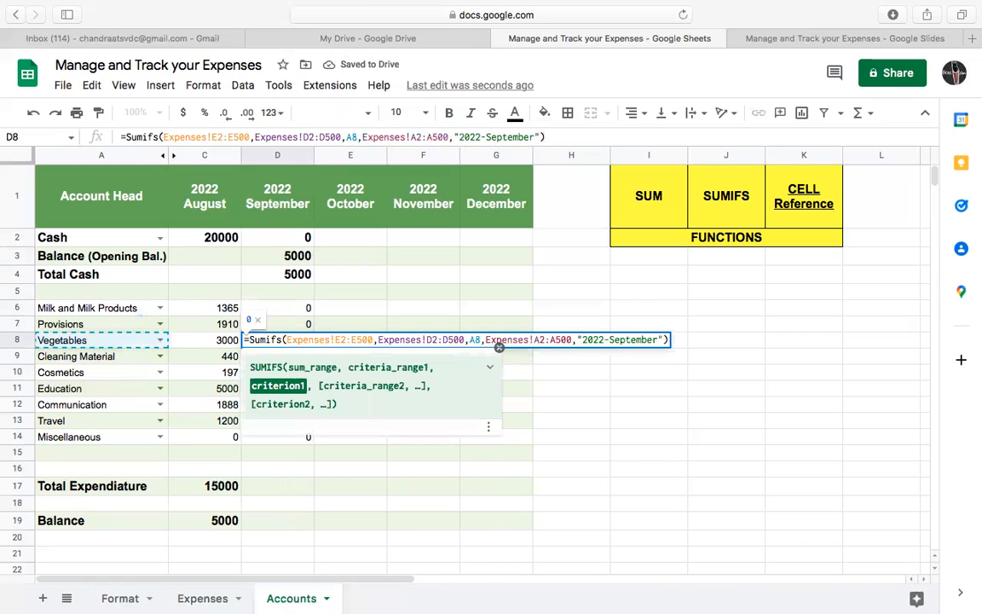
key(Return)
- Change the account head reference in the Cleaning Material formula in cell D9 to A9
double_click(290, 356)
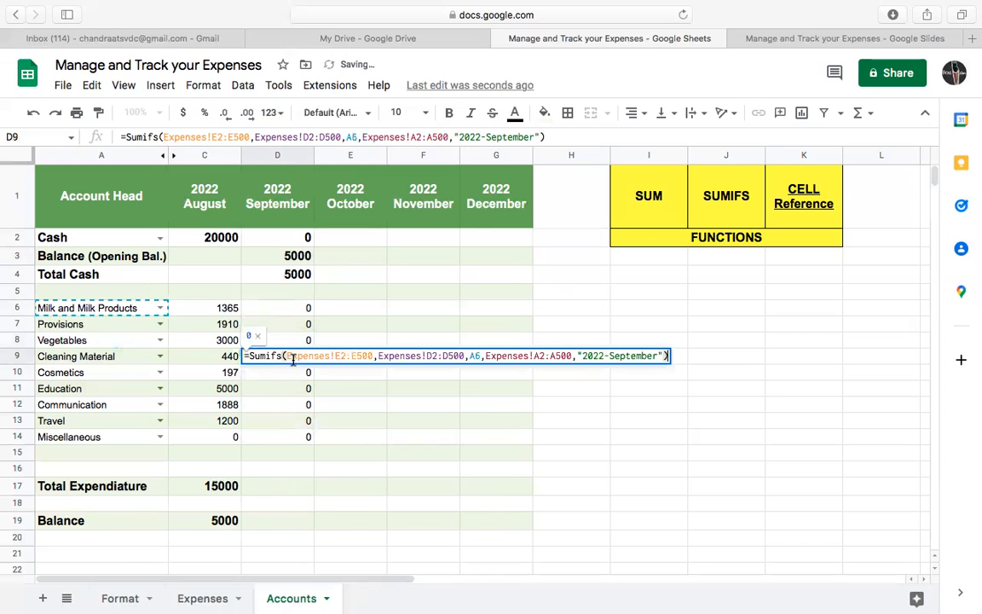
click(480, 356)
key(BackSpace)
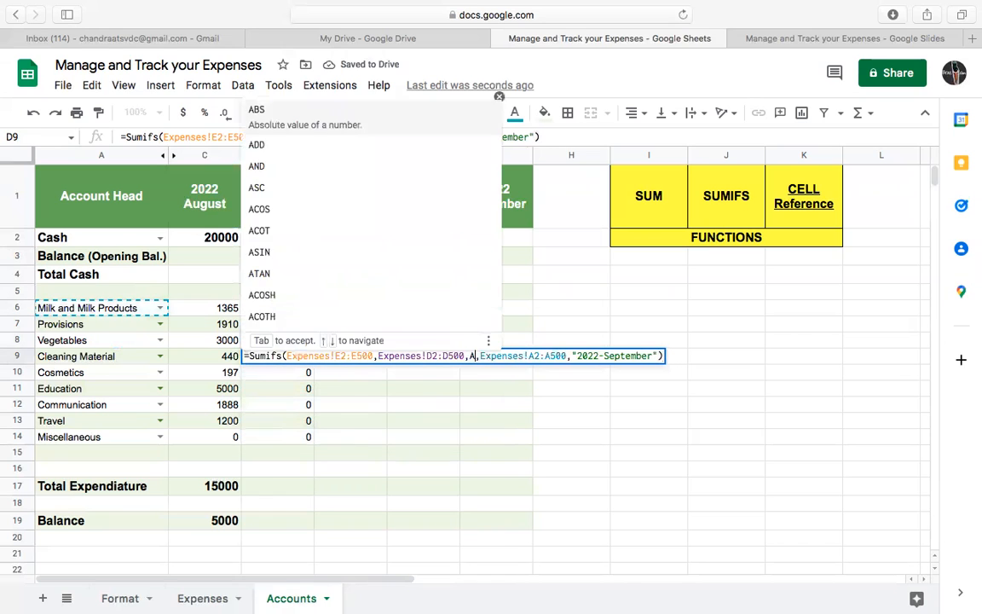
text(9)
key(Return)
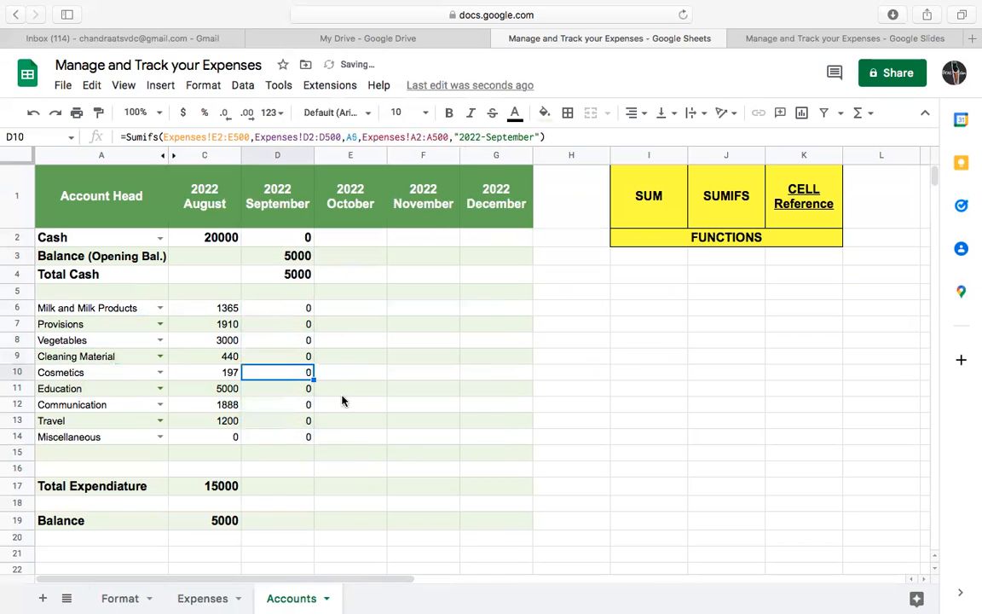
- Change the account head reference in the Cosmetics formula in cell D10 to A10
double_click(297, 380)
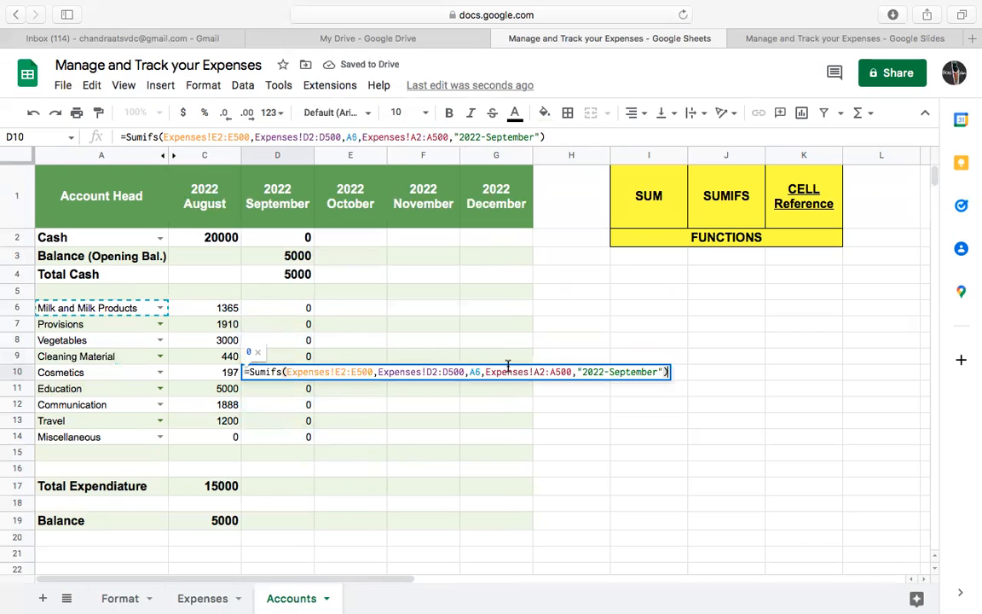
click(480, 372)
key(BackSpace)
text(10)
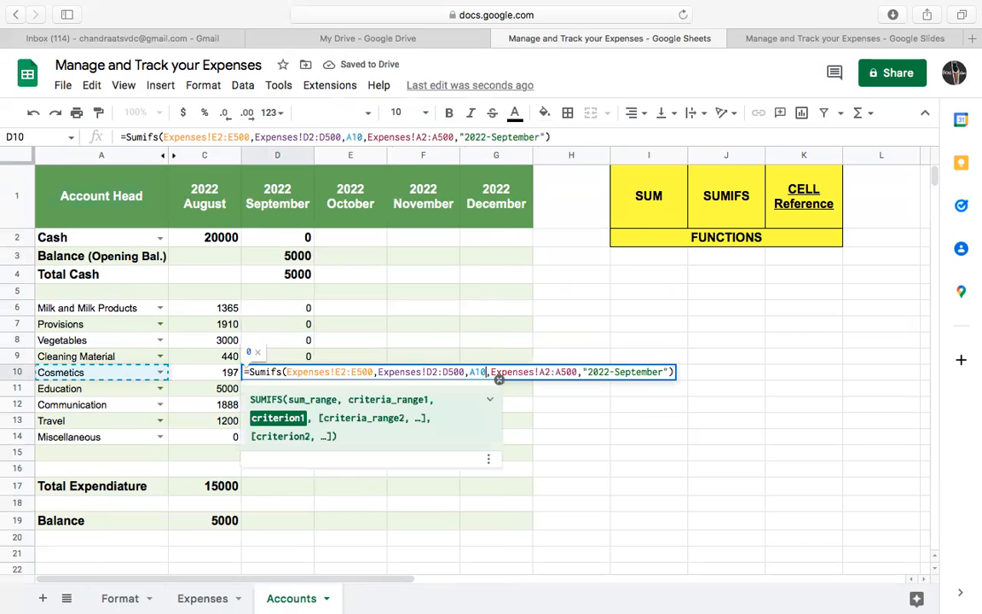
key(Return)
- Change the account head reference in the Education formula in cell D11 to A11
key(Return)
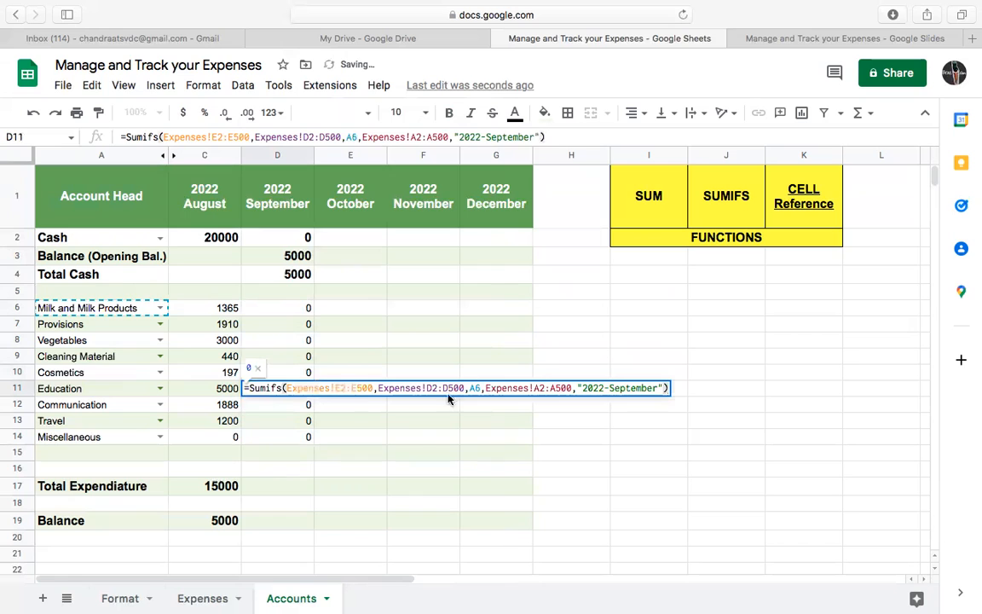
text(11)
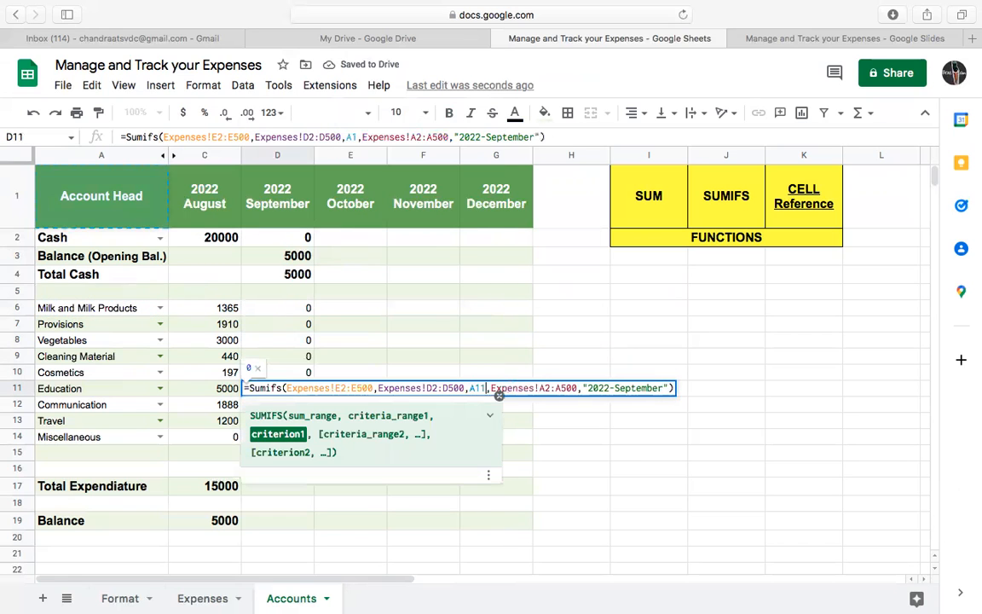
key(Return)
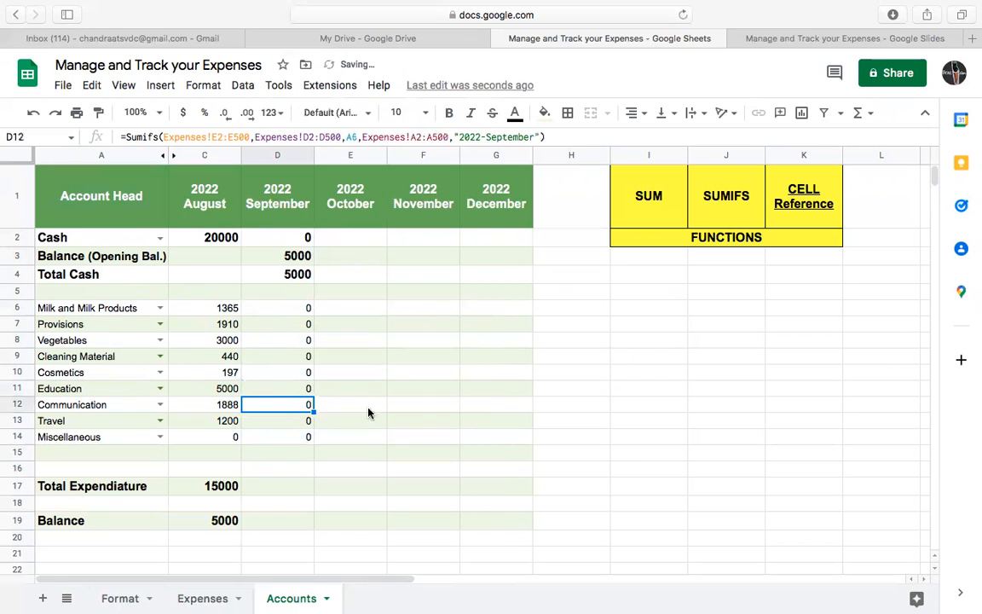
- Change the account head reference in the Communication formula in cell D12 to A12
double_click(298, 407)
double_click(473, 404)
text(A12)
key(Return)
key(Return)
key(Up)
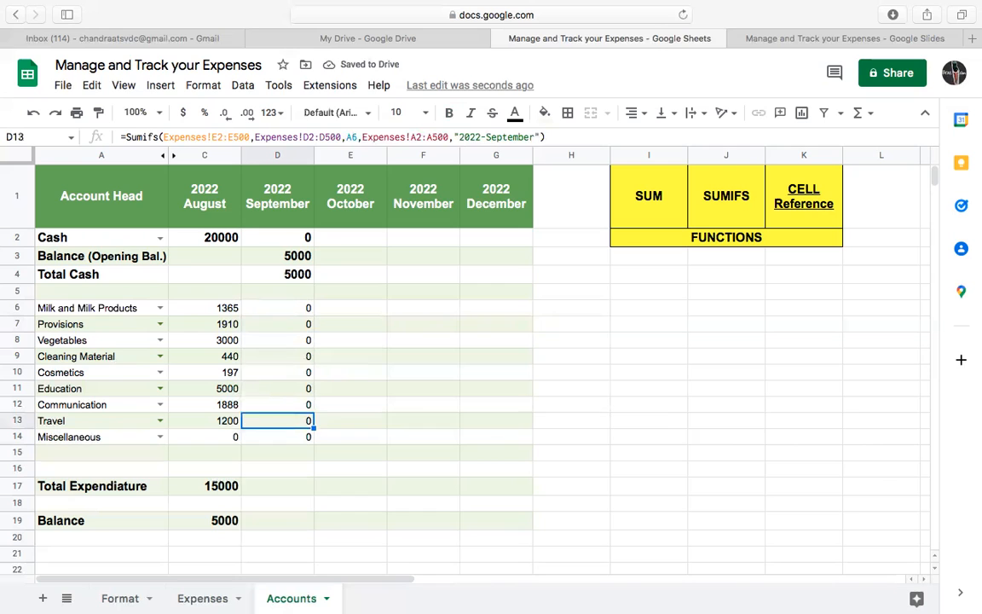
- Change the account head reference in the Travel formula in cell D13 to A13
key(Return)
double_click(475, 421)
text(A13)
key(Return)
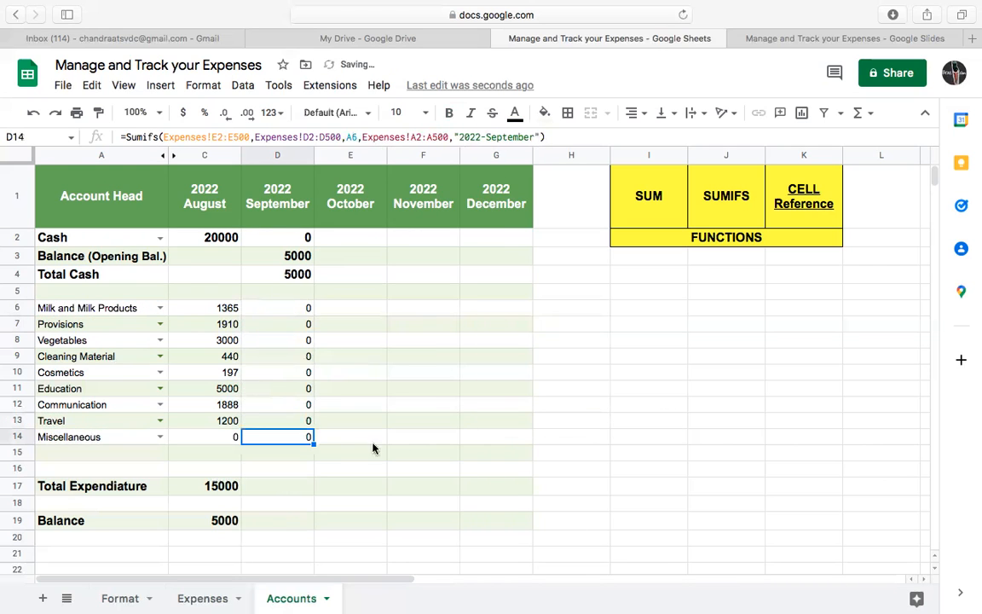
- Change the account head reference in the Miscellaneous formula in cell D14 to A14
key(Return)
click(480, 436)
double_click(476, 436)
text(A14)
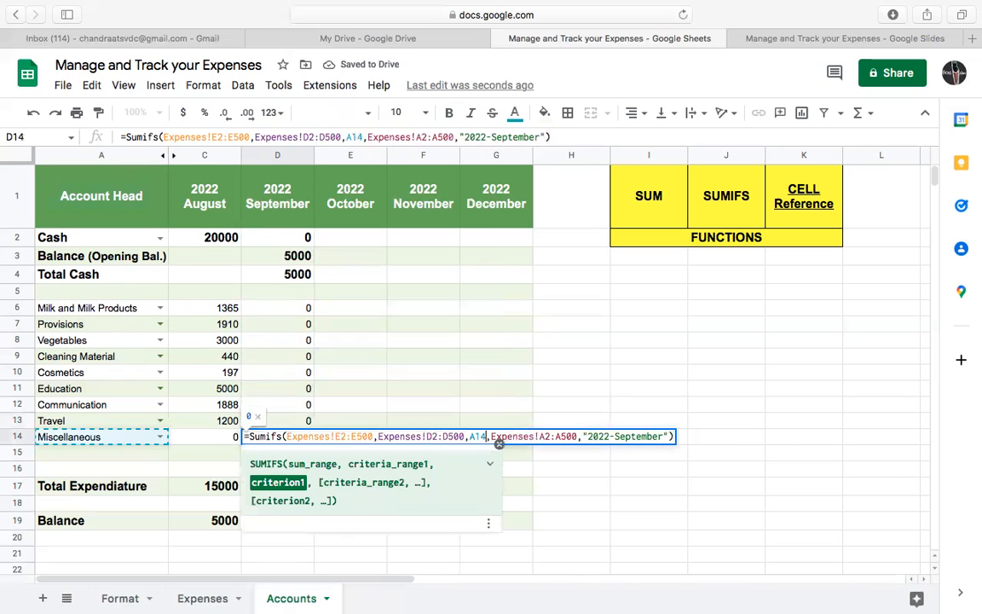
key(Return)
- Total September's expenses in the Total Expendiature cell D17 with the suggested formula =Sum(D6:D14)
click(286, 492)
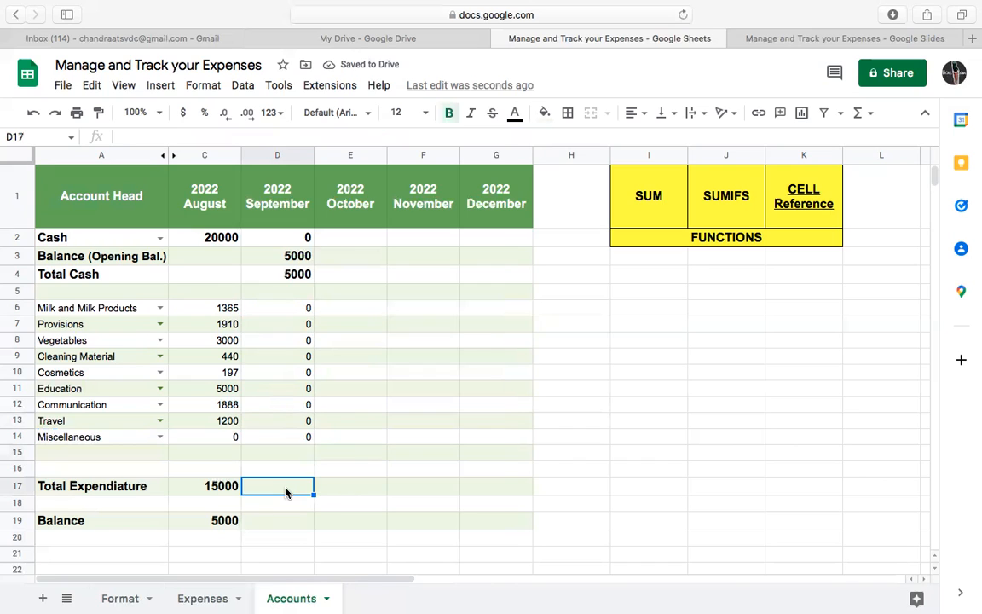
text(=)
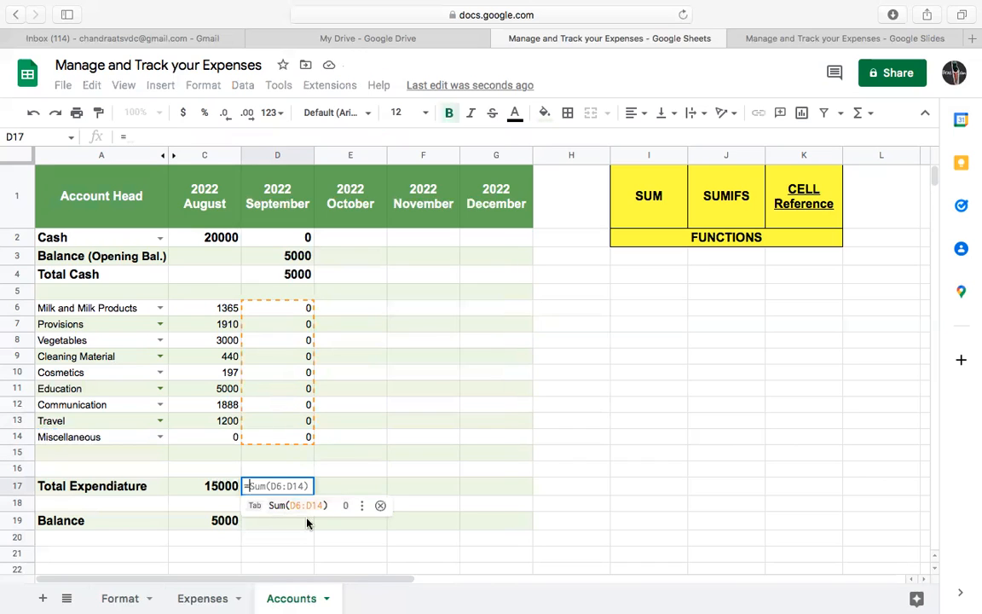
click(303, 509)
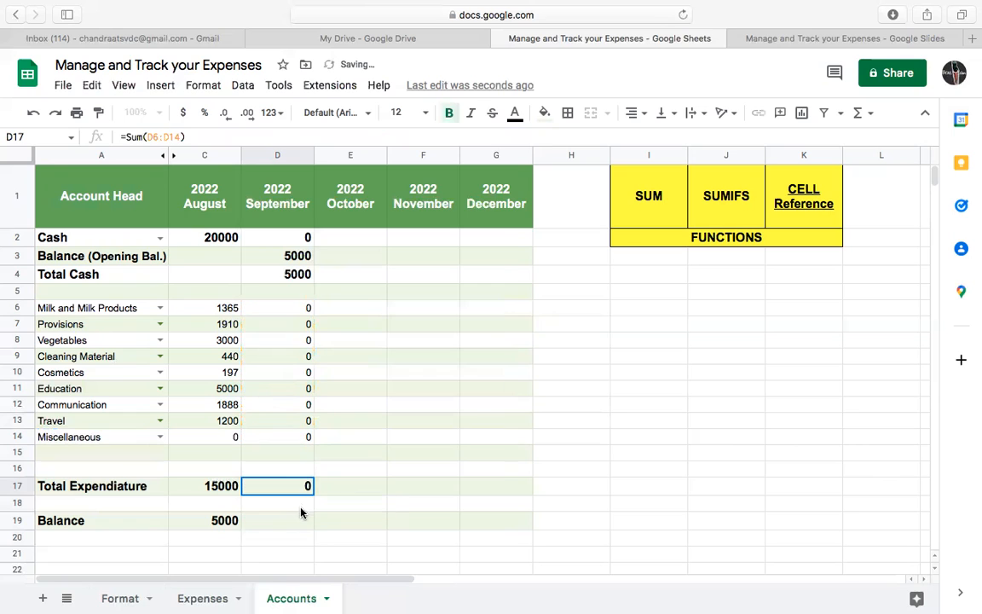
- Calculate September's Balance in cell D19 with the suggested formula =D2-D17
click(290, 524)
text(=)
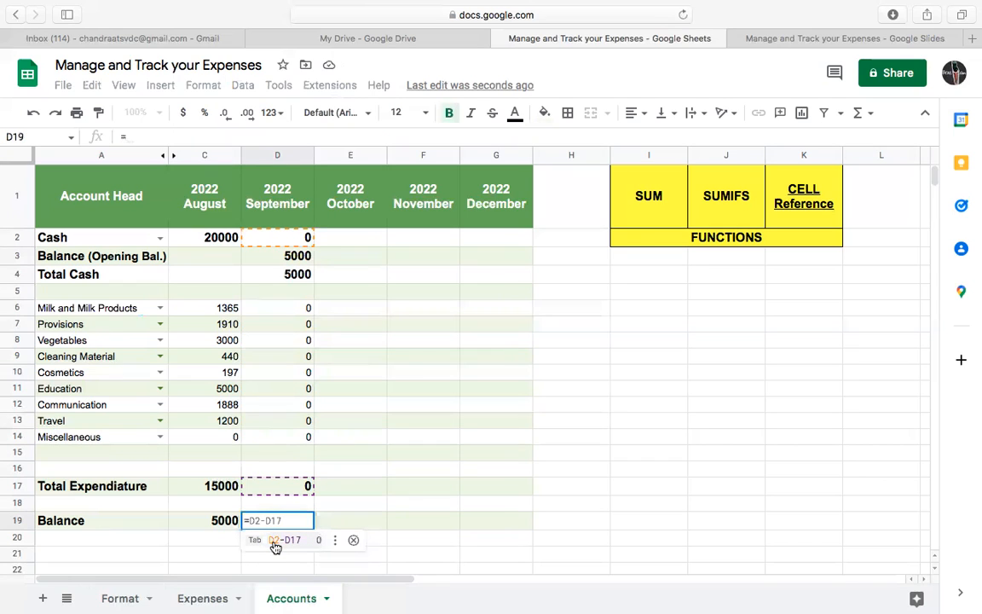
click(275, 547)
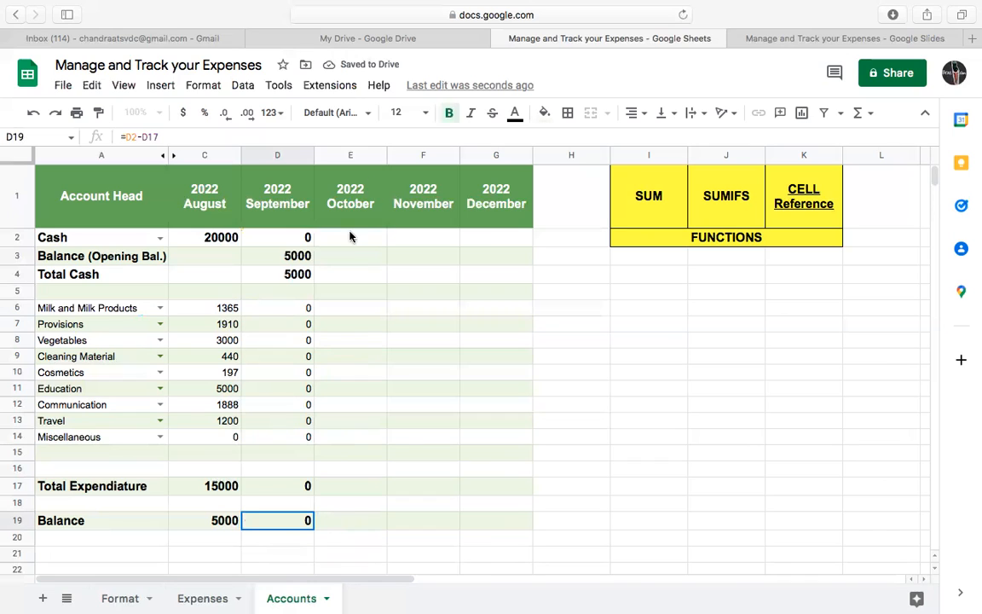
- Carry September's balance into October's opening balance cell E3 with the formula =D19
click(359, 261)
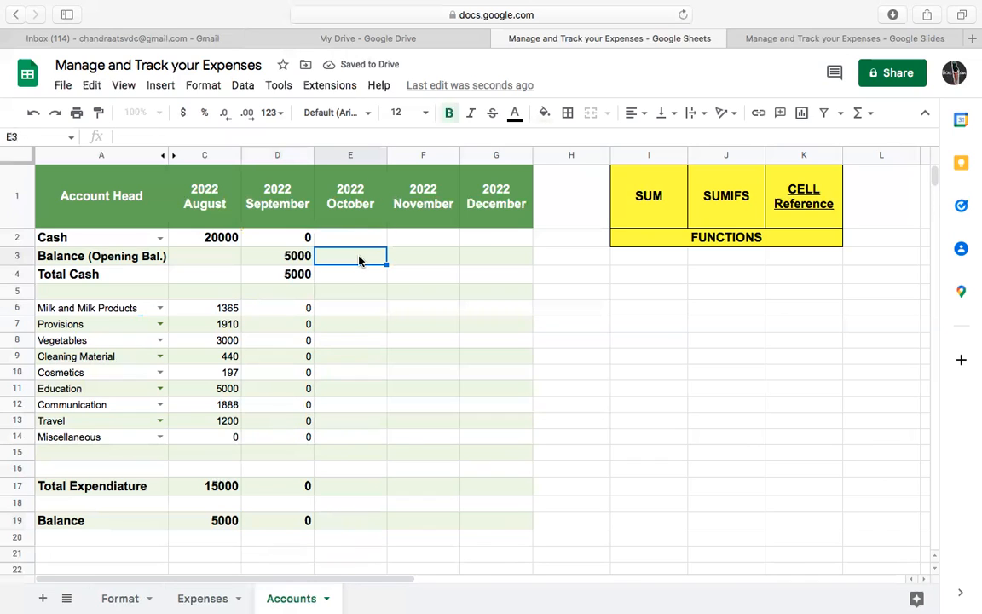
text(=)
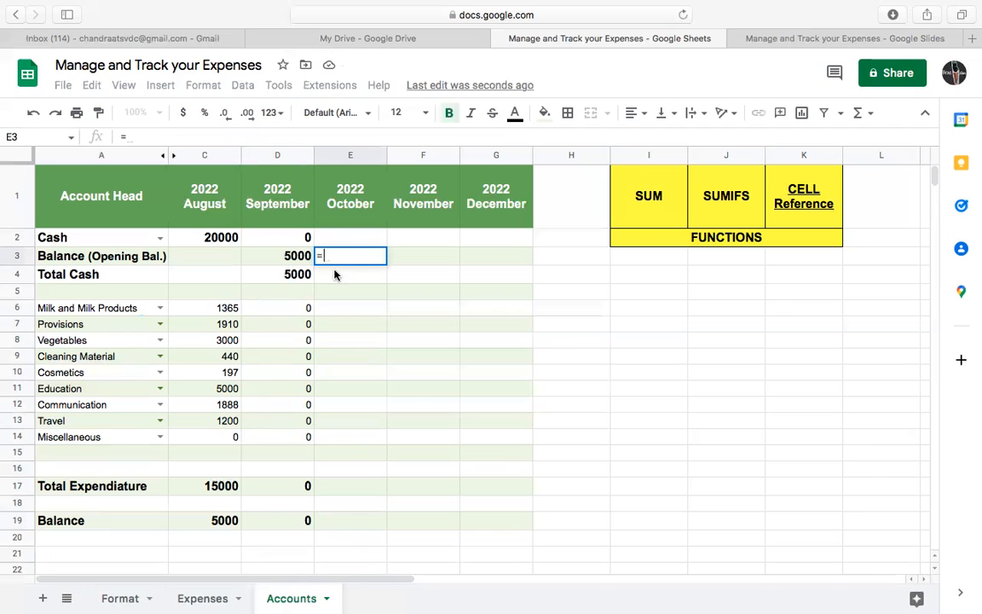
click(295, 524)
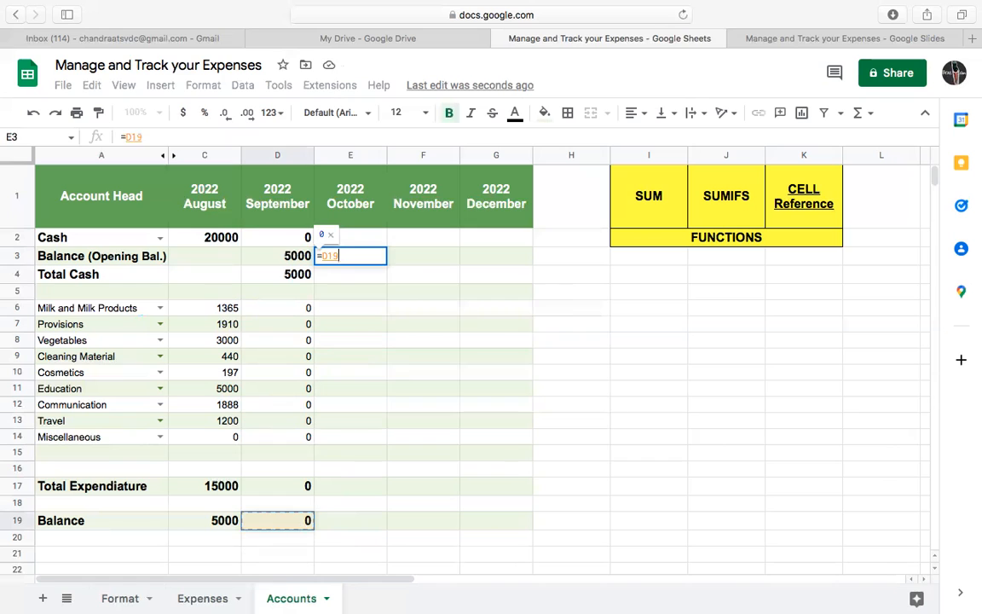
key(Return)
click(417, 507)
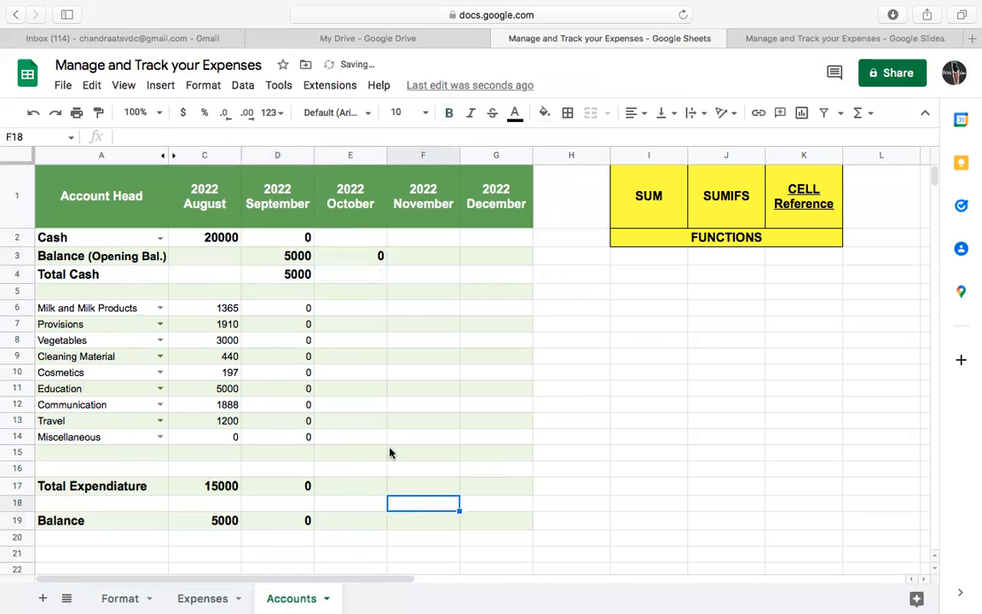
- In the Expenses sheet, copy the Year-Month cell A132 to A136 and change its date to 9/1/2022
click(199, 599)
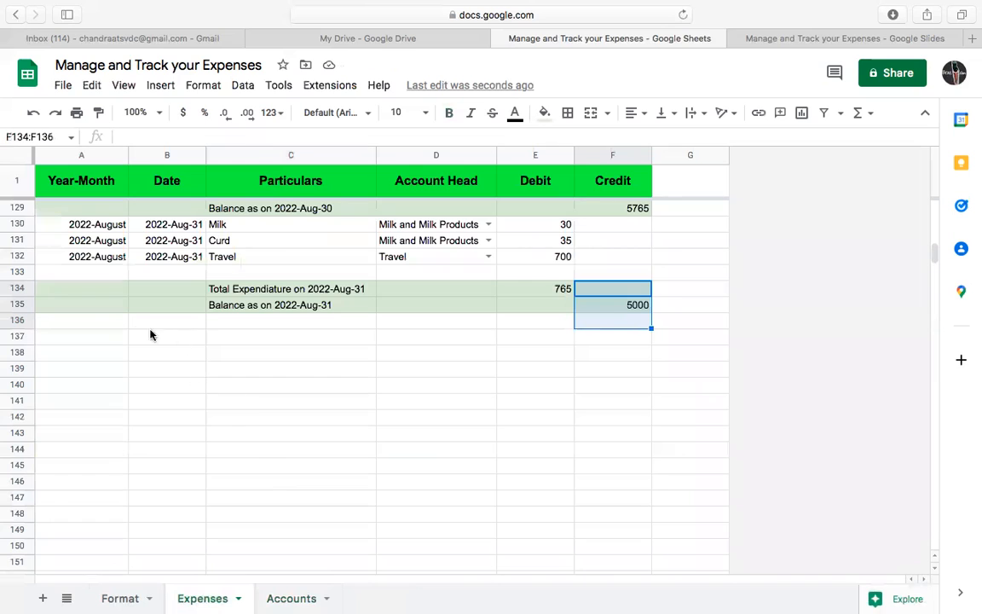
click(111, 323)
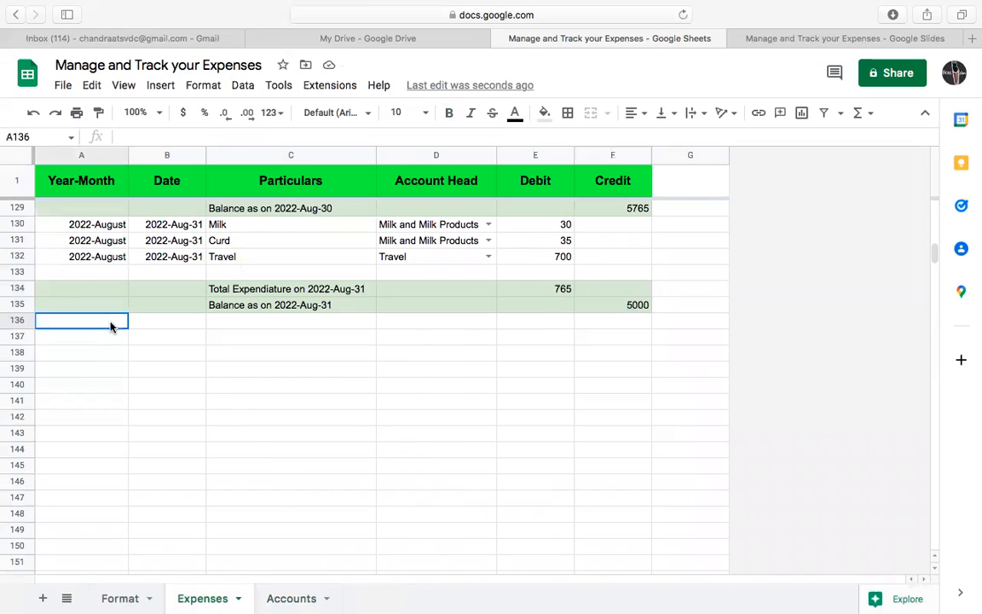
click(106, 258)
key(super+c)
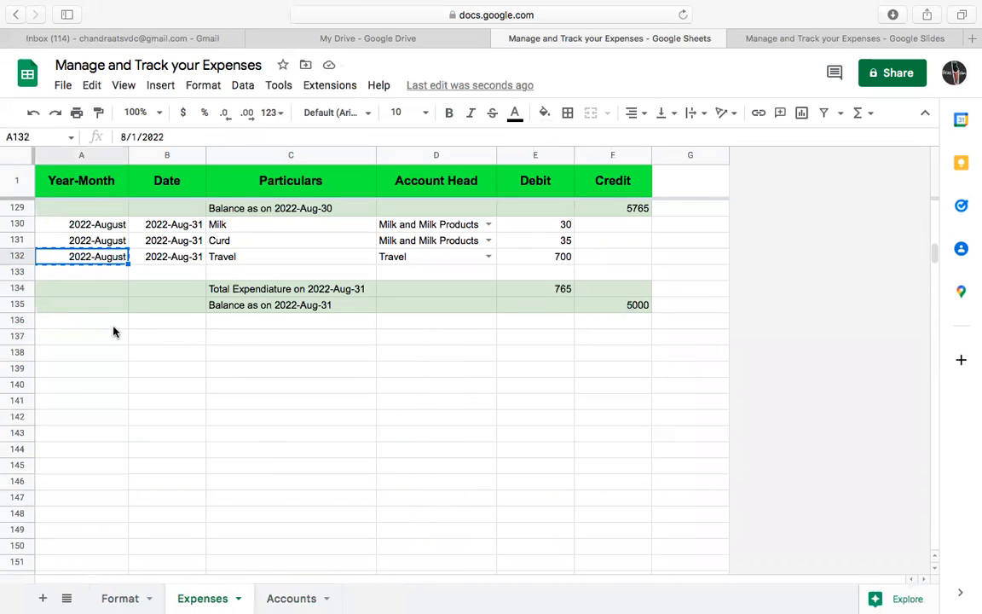
click(108, 324)
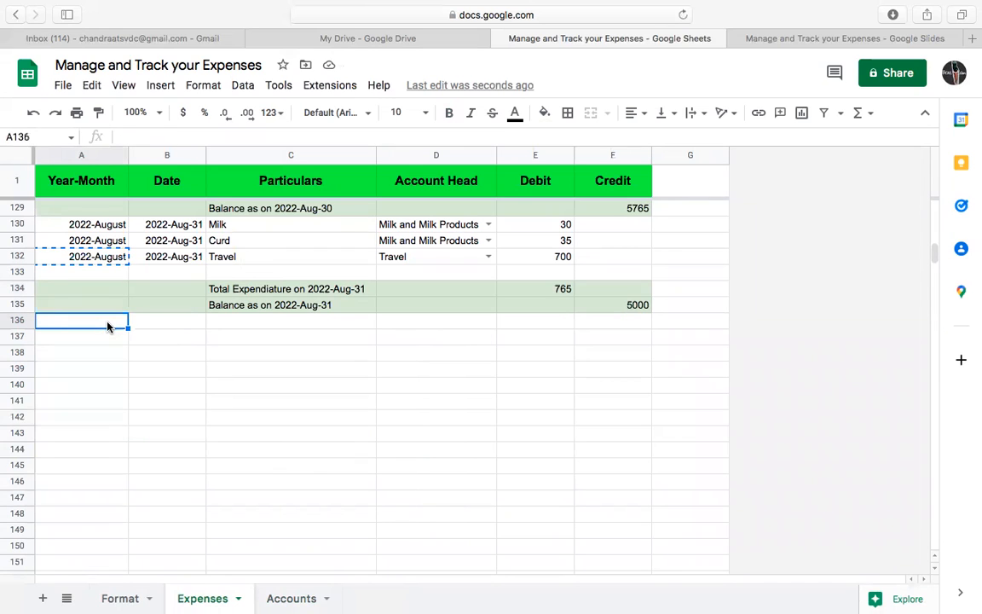
key(super+v)
double_click(107, 324)
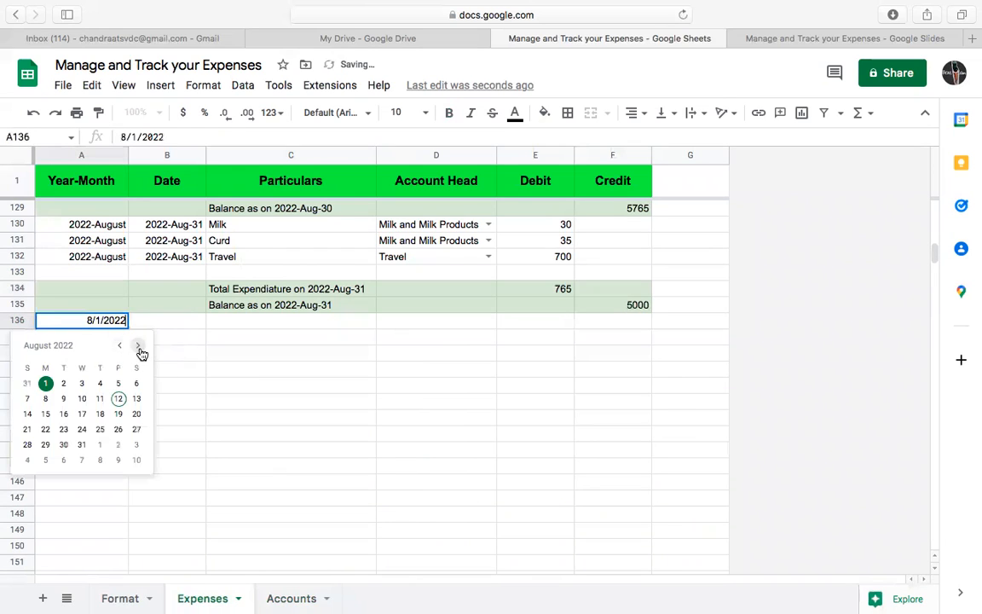
click(137, 345)
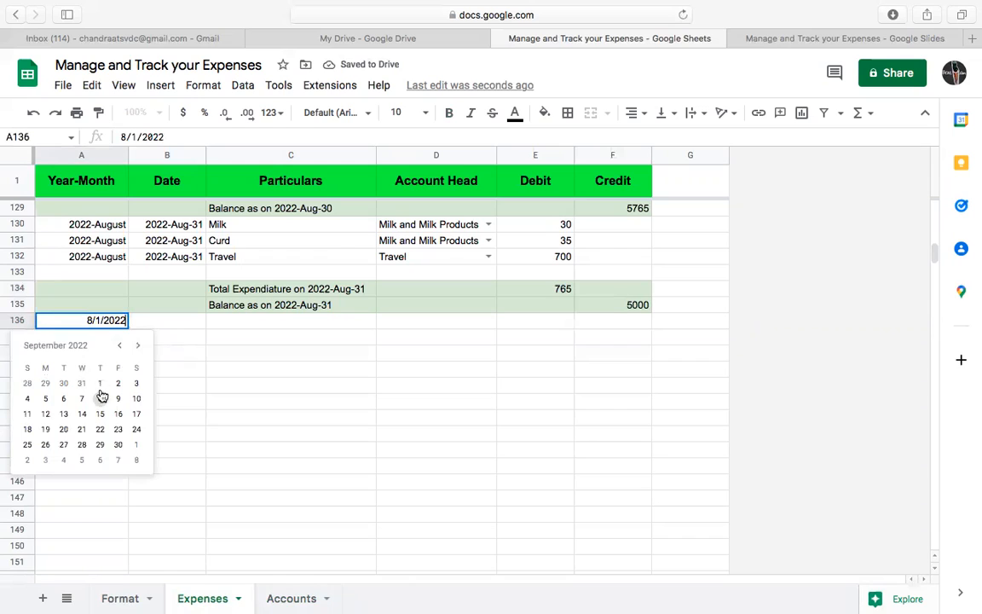
click(100, 384)
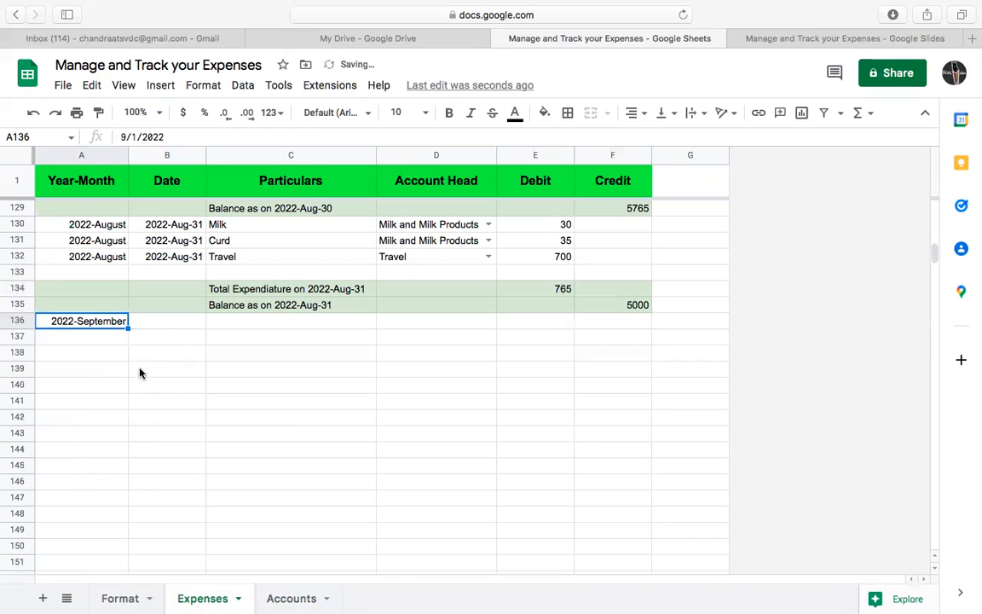
click(140, 372)
click(107, 328)
- Enter Cash in Hand as the particulars in cell C136
click(229, 324)
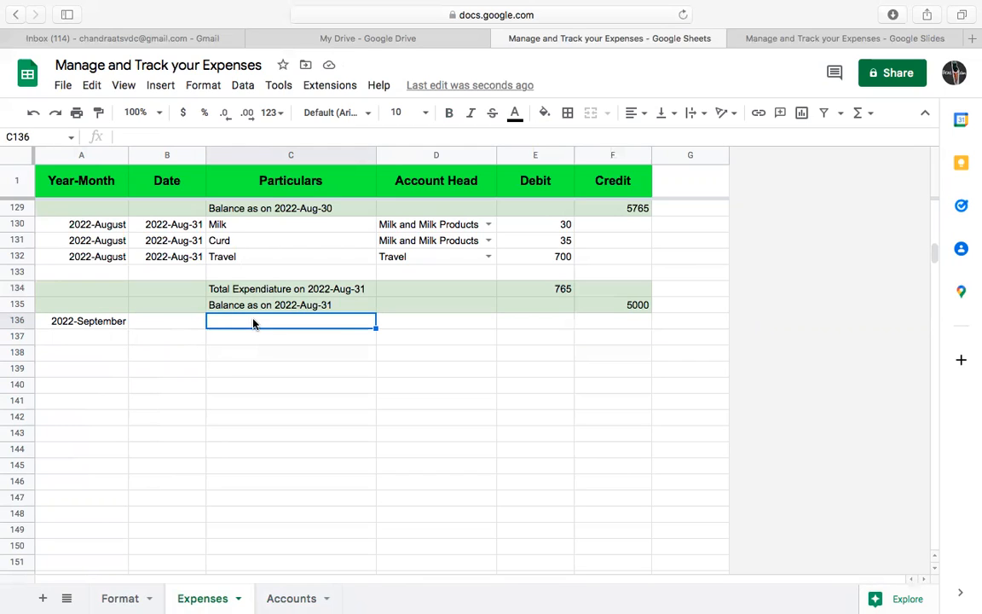
text(Cas)
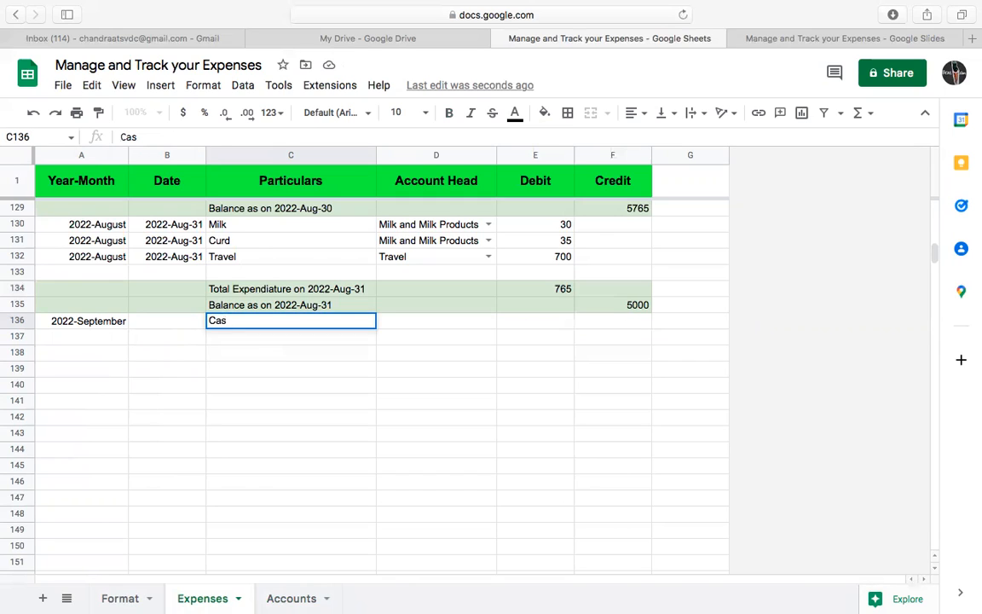
key(BackSpace)
text(sh in Hand)
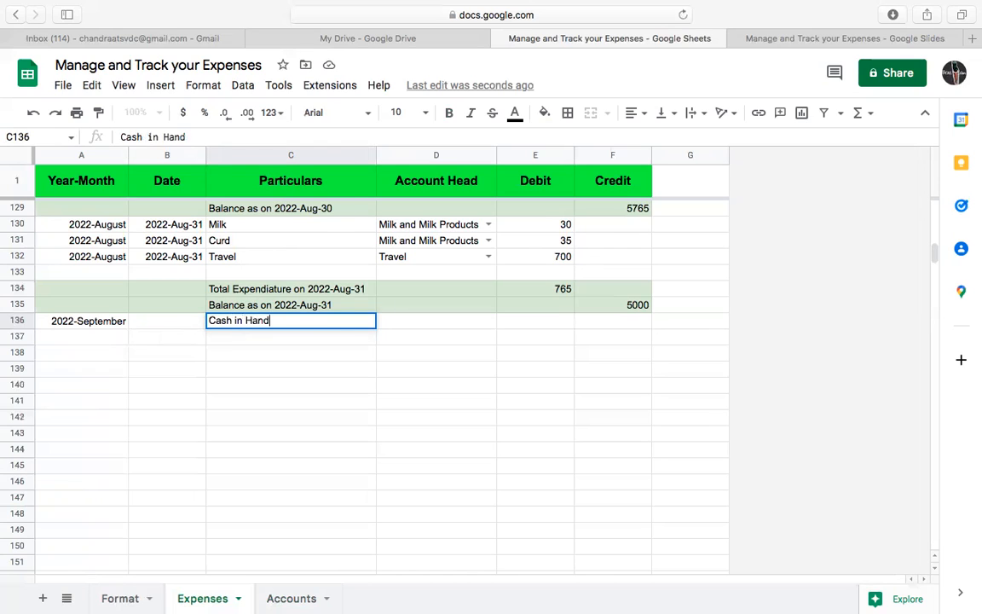
key(Tab)
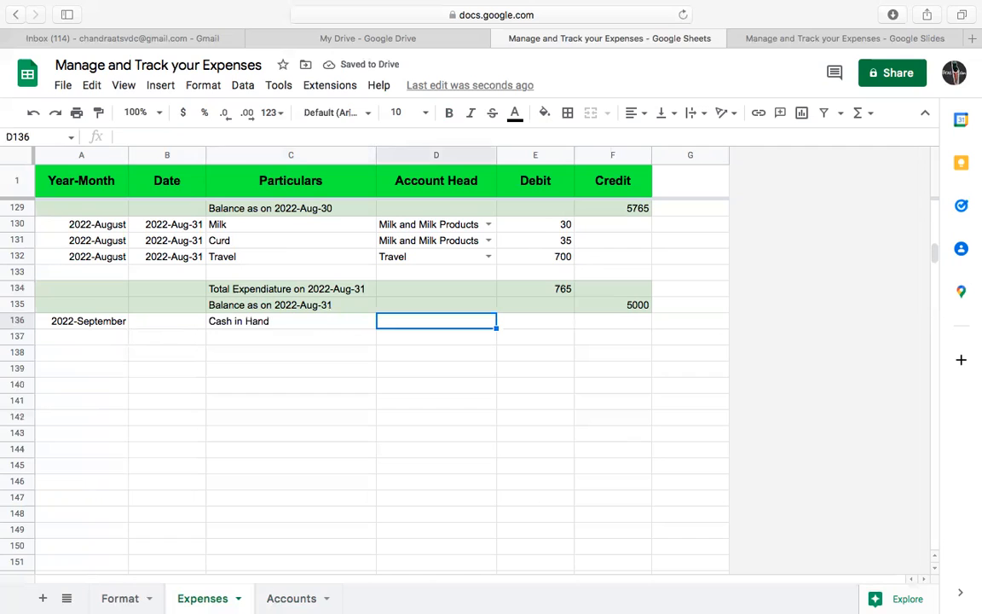
- Copy the account head dropdown from D132 to D136 and choose Cash
click(433, 255)
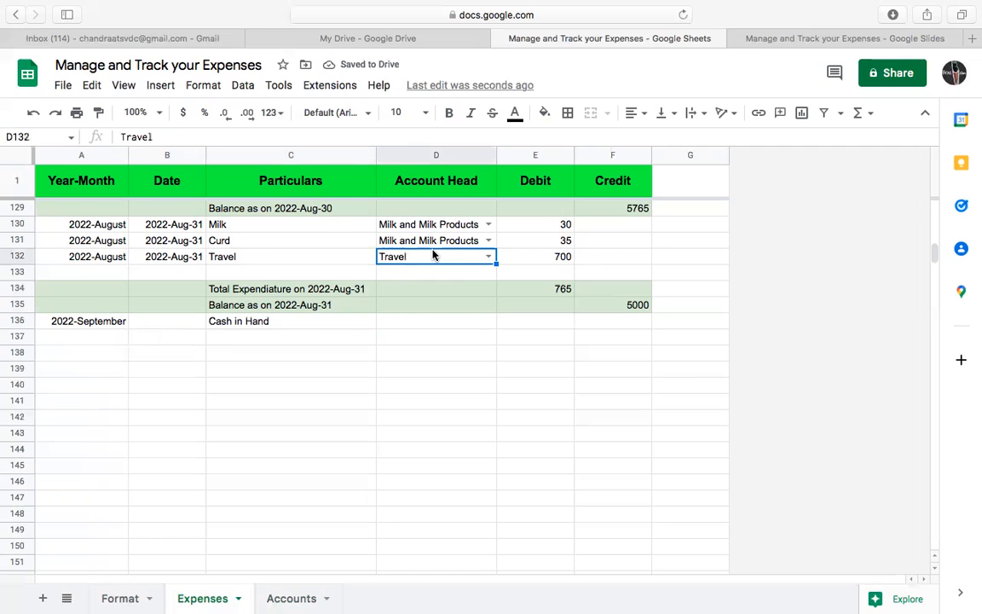
key(super+c)
click(436, 326)
key(super+v)
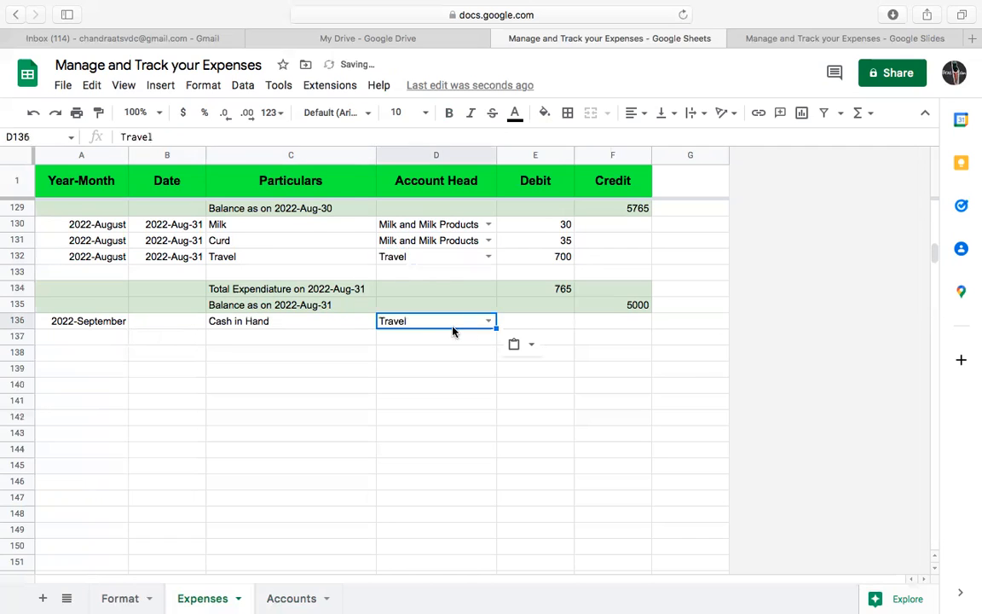
click(487, 321)
click(455, 341)
- Enter 5000 as the credit for Cash in Hand in cell F136
click(551, 325)
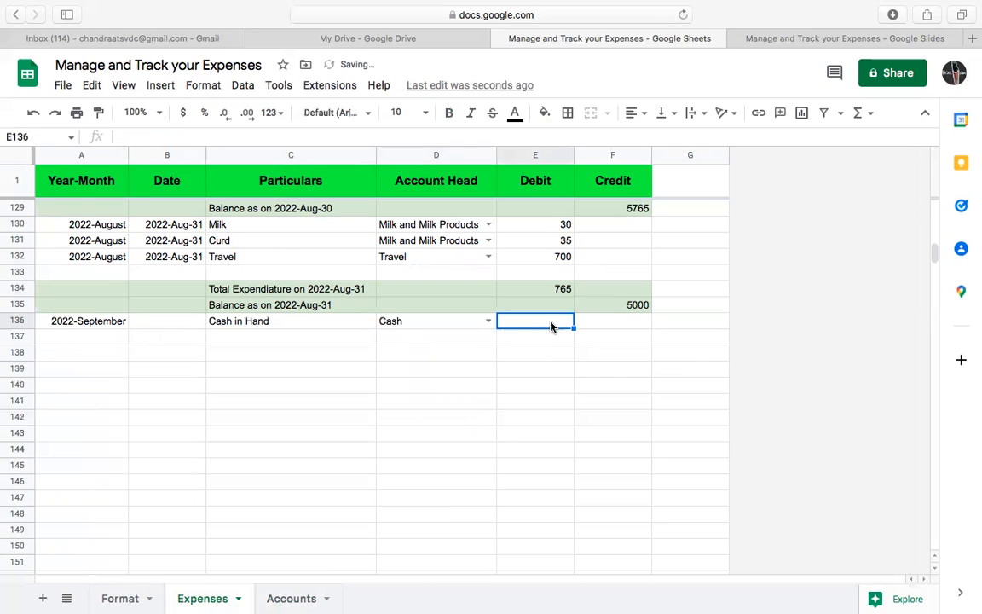
click(599, 325)
text(5000)
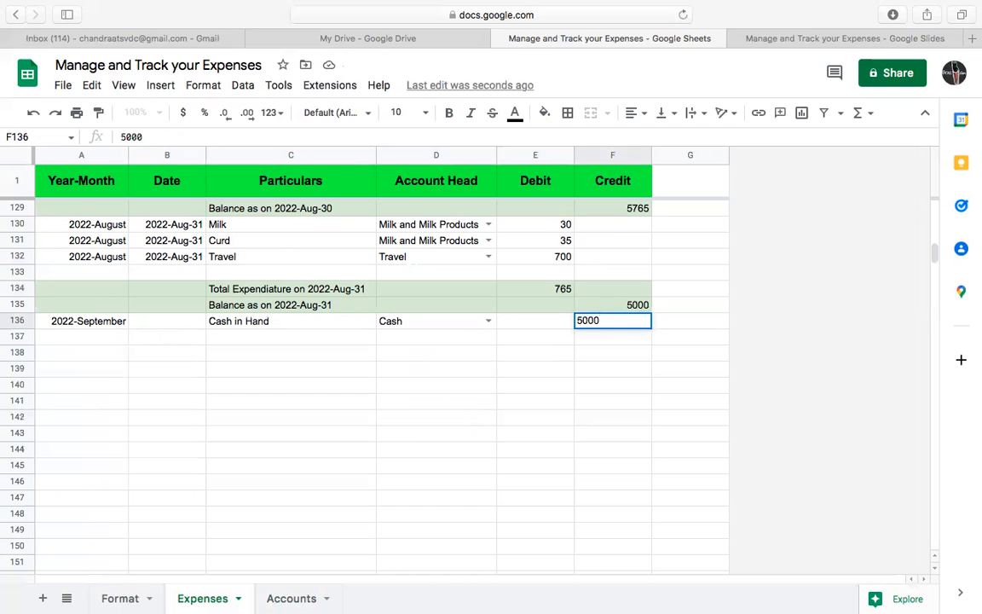
key(Return)
- Enter 2022-Sep-01 as the date of the Cash in Hand entry in cell B136
key(Left)
key(Left)
key(Left)
key(Left)
key(Left)
key(Up)
key(Right)
text(S)
key(BackSpace)
text(2002)
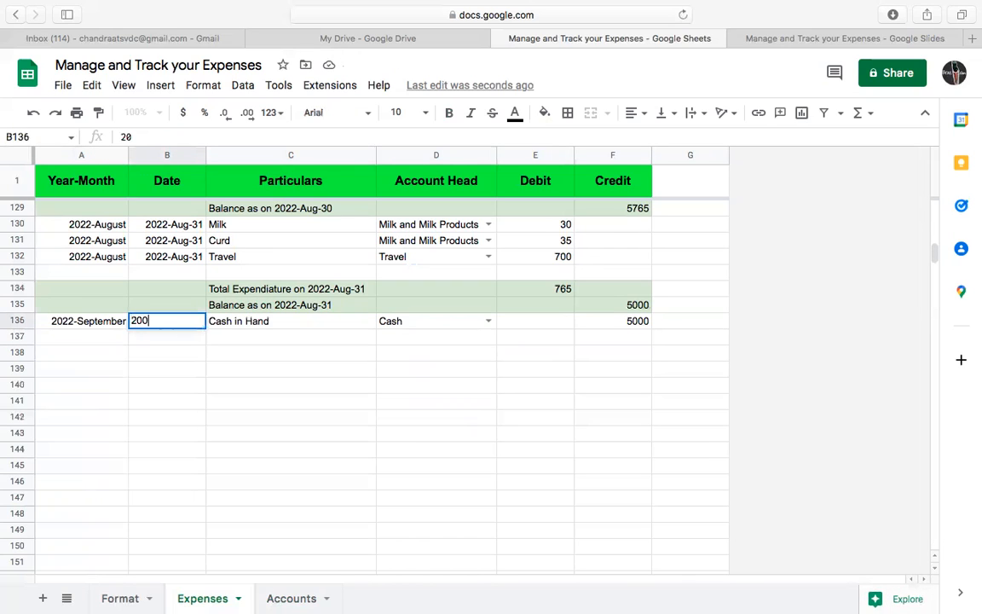
key(BackSpace)
key(BackSpace)
text(22-Sep-01)
key(Return)
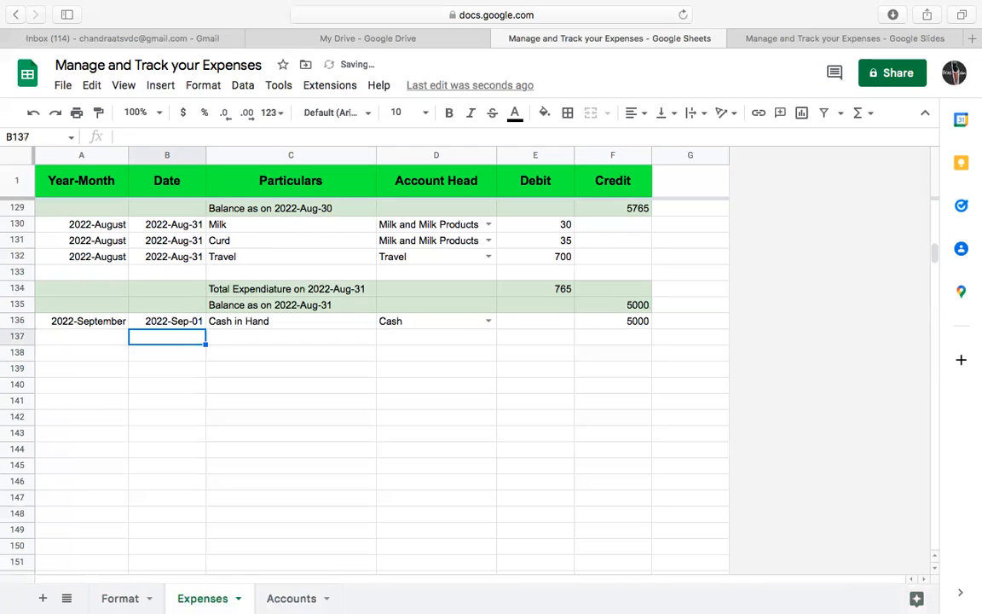
- Fill the date from B136 down to B137 and correct the new date to 2022-Sep-01
click(192, 323)
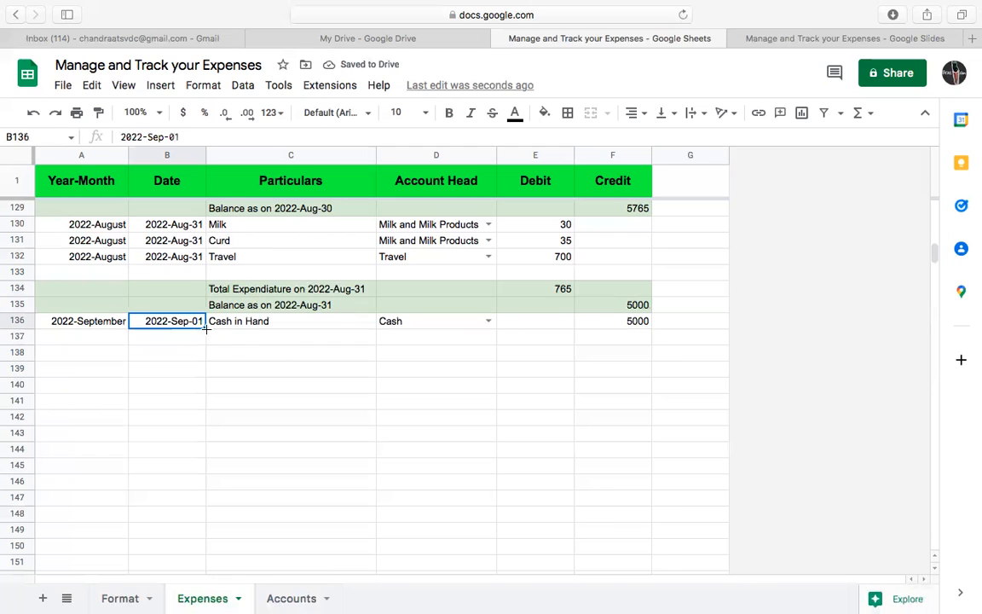
drag(205, 329, 202, 339)
click(238, 338)
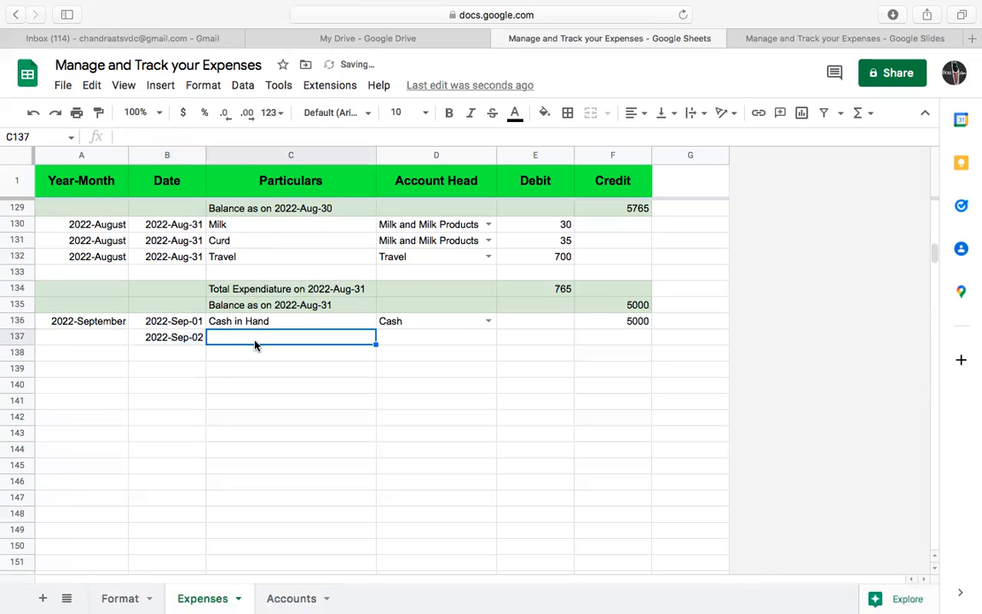
click(201, 340)
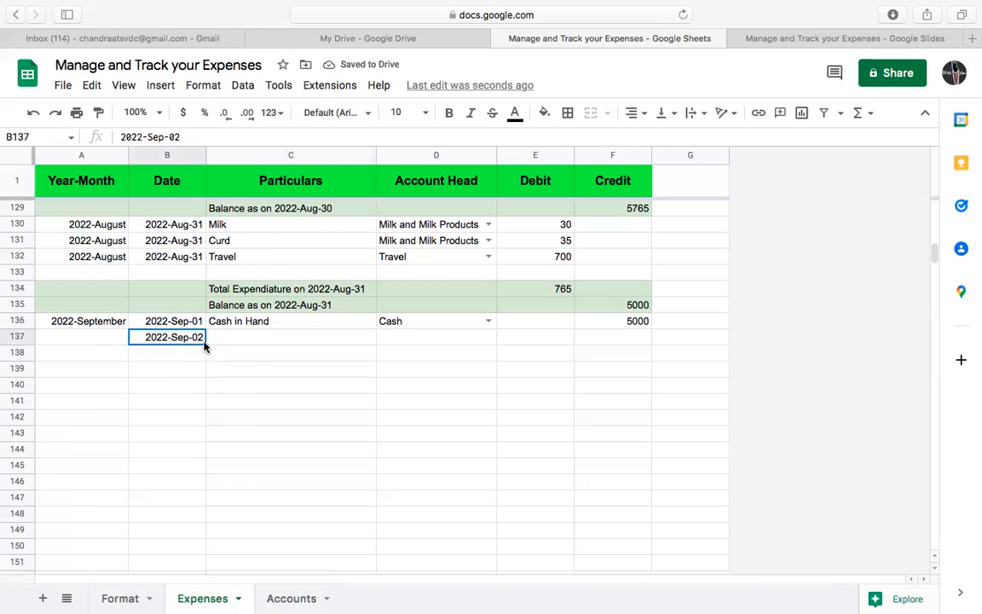
key(Return)
key(BackSpace)
text(1)
key(Tab)
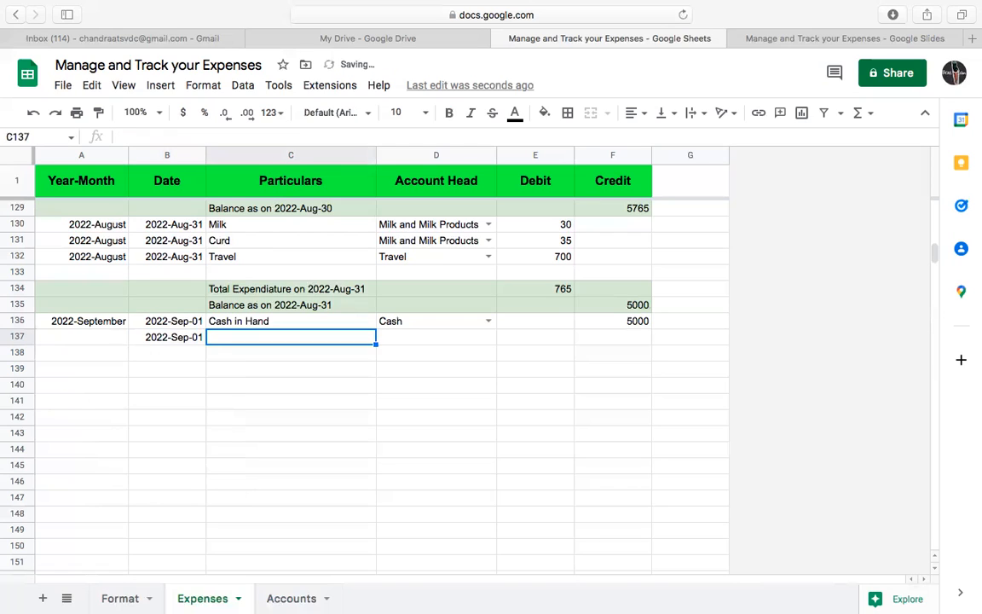
- Enter Milk as the particulars in cell C137
text(M)
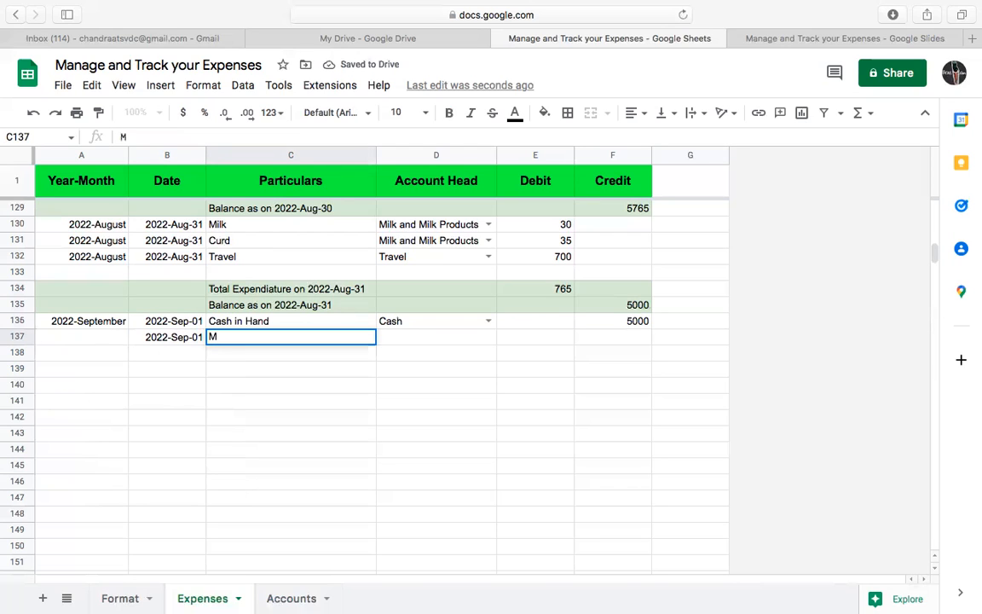
text(ilk)
key(Tab)
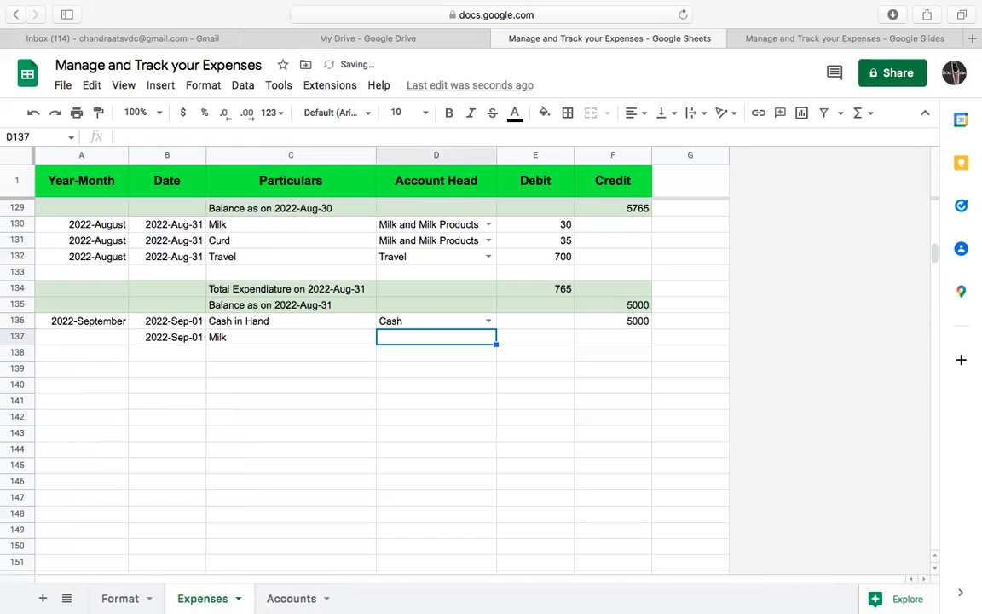
- Copy the Milk and Curd particulars with their account heads from C130:D131 to the rows starting at C137
drag(273, 224, 273, 241)
drag(409, 241, 408, 242)
key(ctrl+c)
click(290, 340)
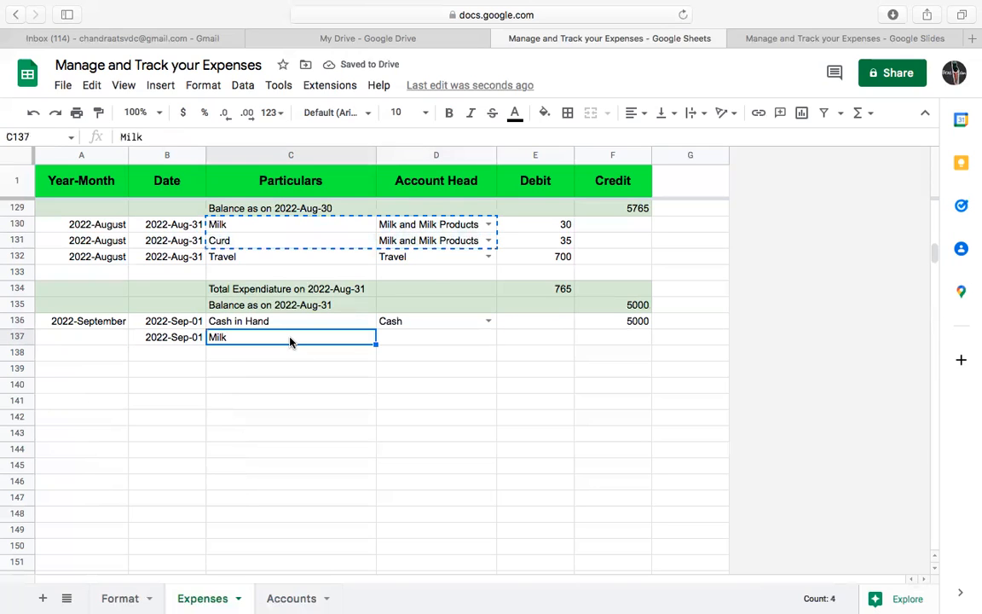
key(ctrl+v)
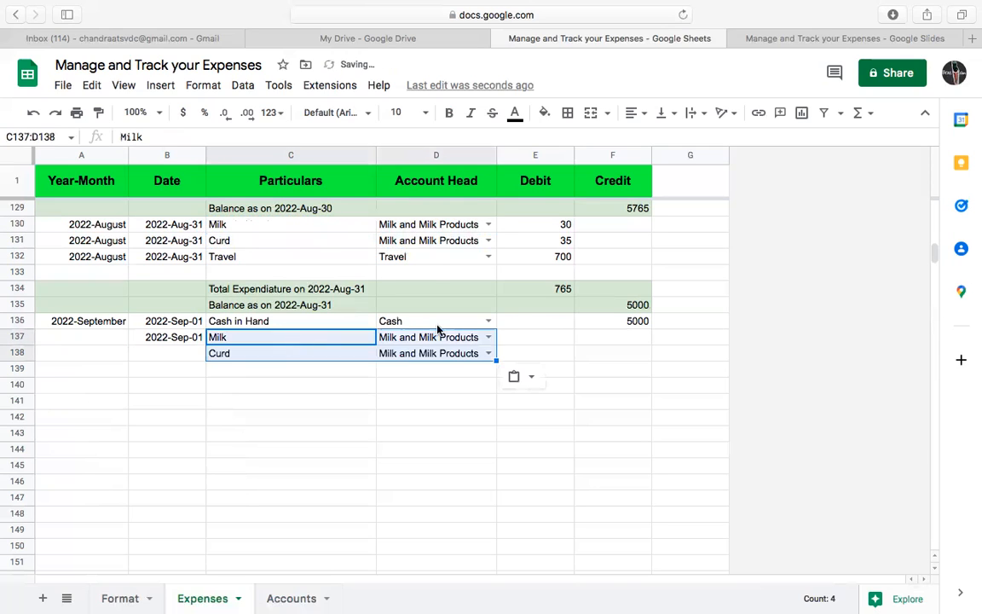
- Copy the Milk and Curd debit amounts from E130:E131 to E137:E138
drag(554, 226, 554, 247)
key(ctrl+c)
click(516, 340)
key(ctrl+v)
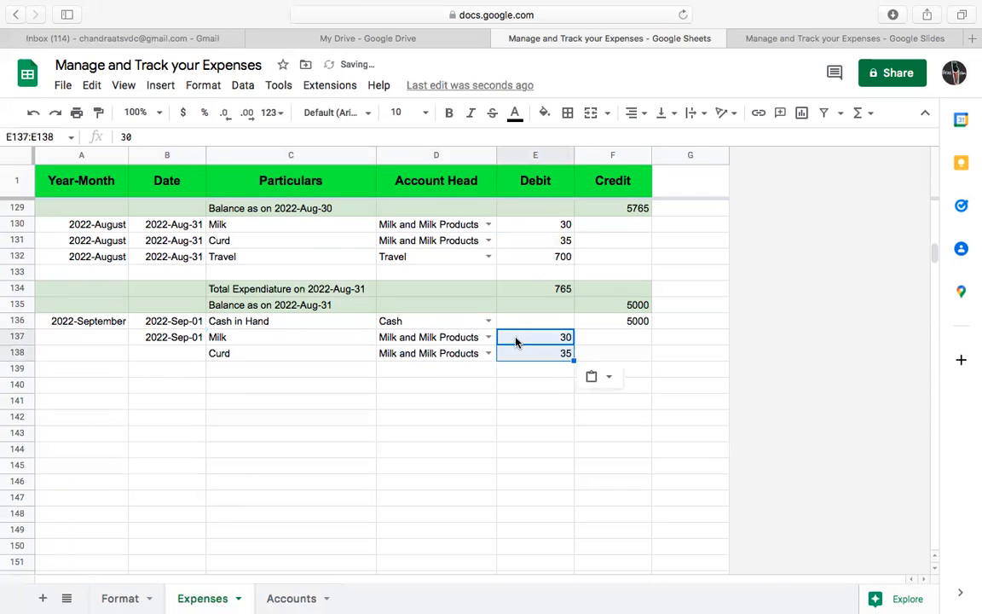
click(532, 375)
- Total the Milk and Curd debits in cell E140 with the formula =Sum(E137:E138)
click(446, 394)
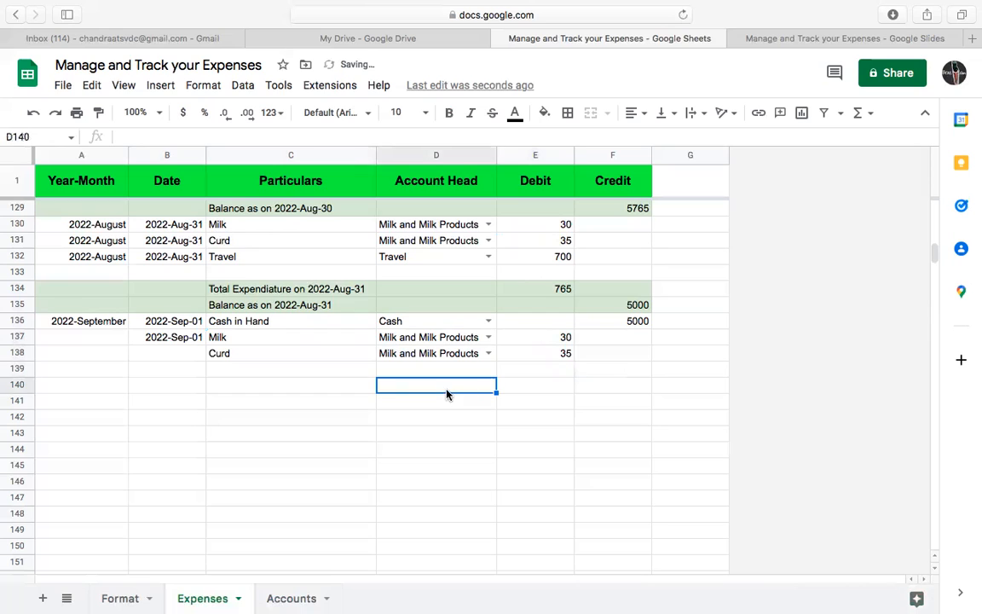
click(513, 392)
text(=)
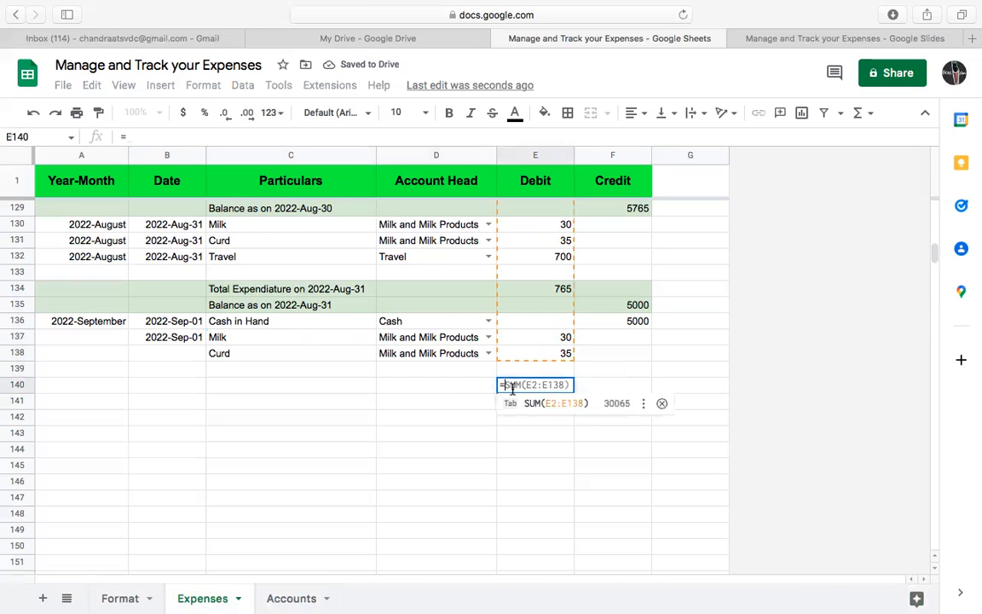
text(Sum()
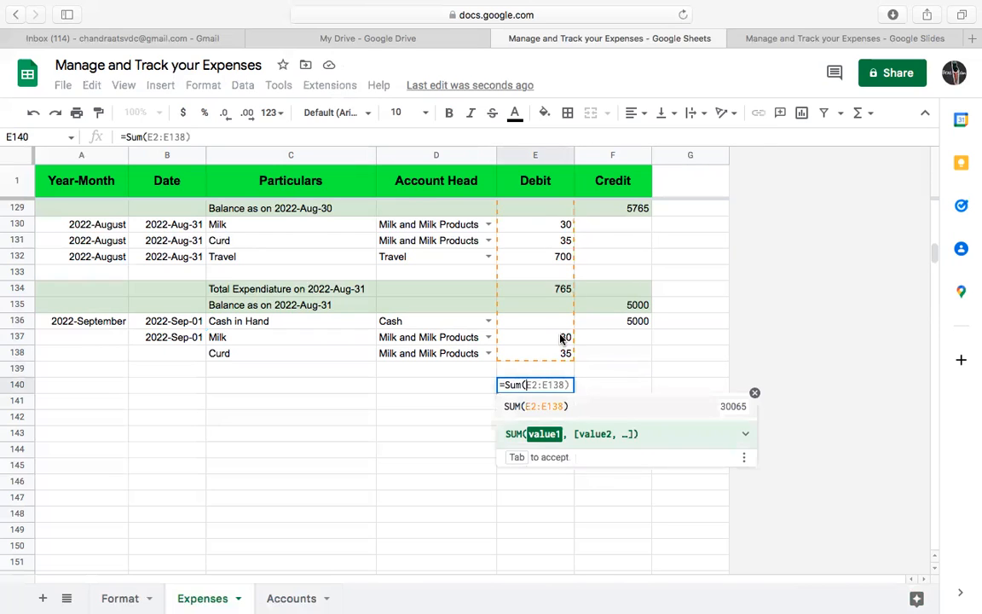
drag(561, 339, 556, 361)
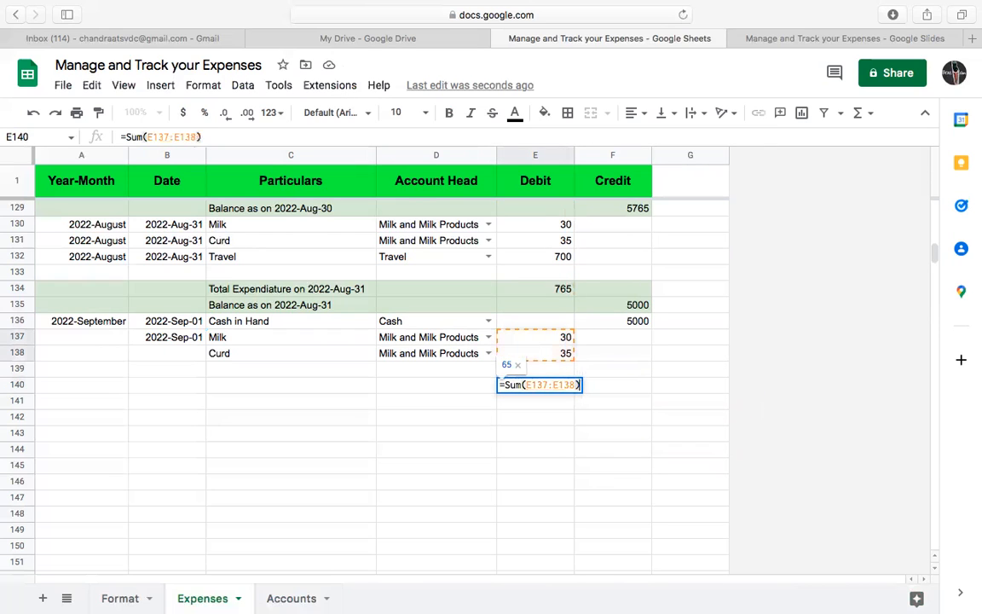
key(Return)
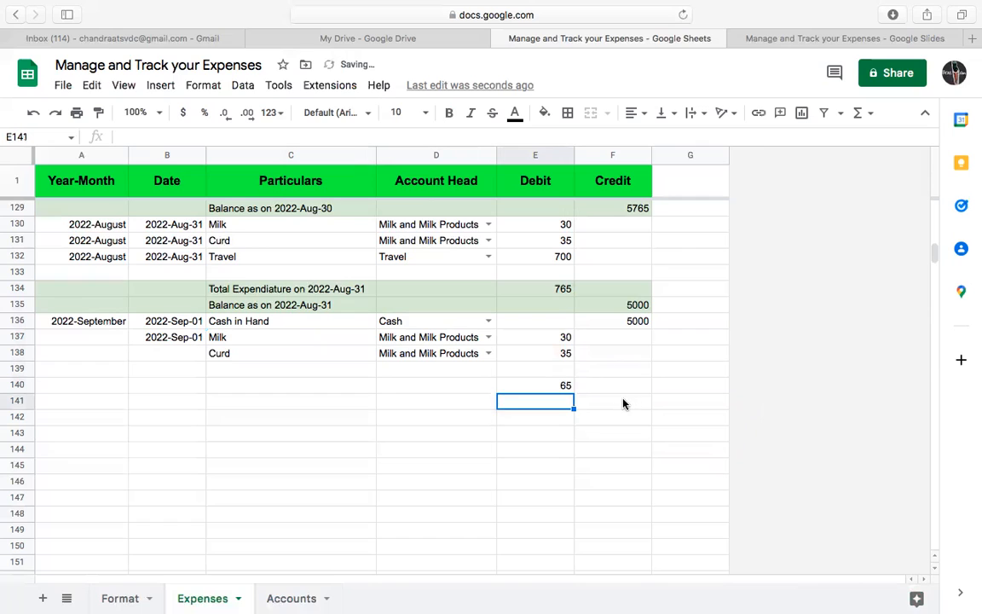
- Compute the 2022-Sep-01 balance in cell F141 with the formula =F135+F136-E140
click(623, 401)
text(=)
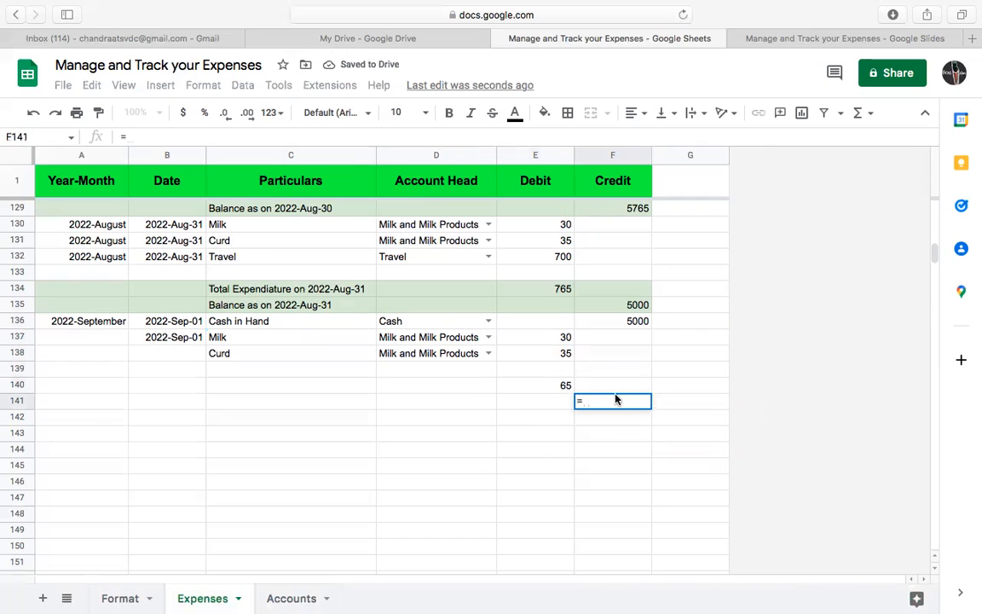
click(634, 306)
text(+)
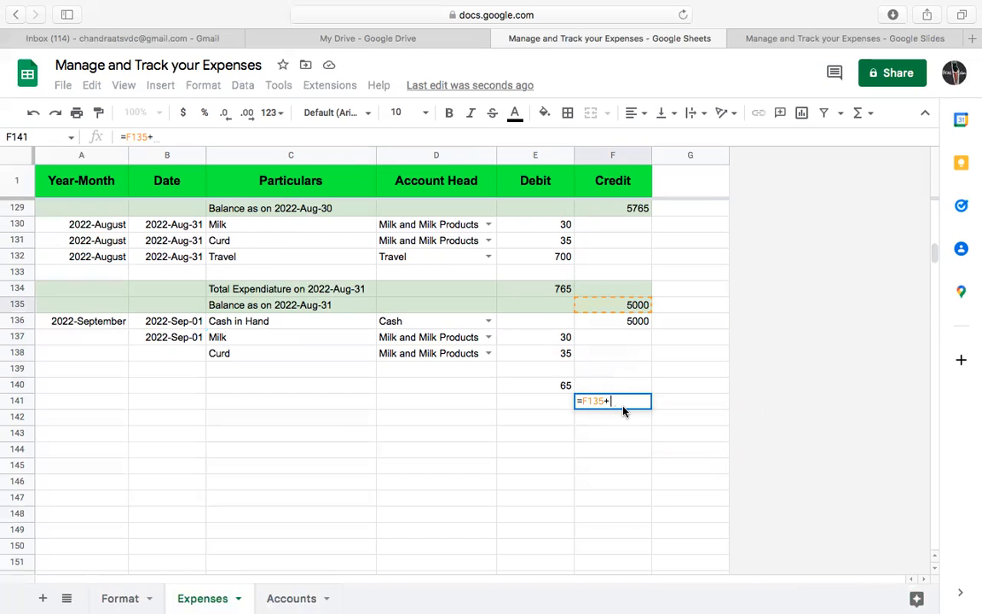
click(638, 322)
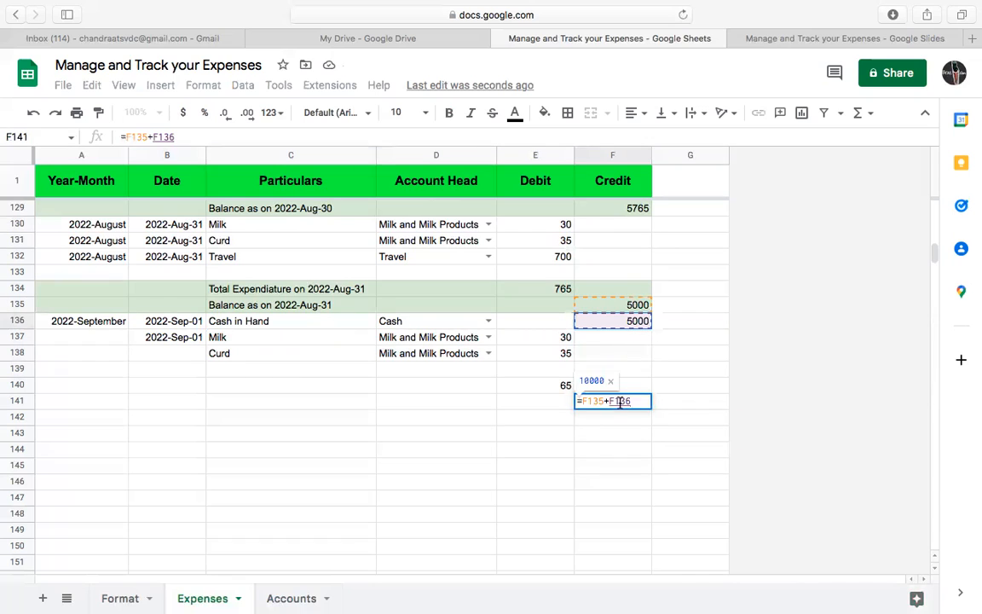
text(-)
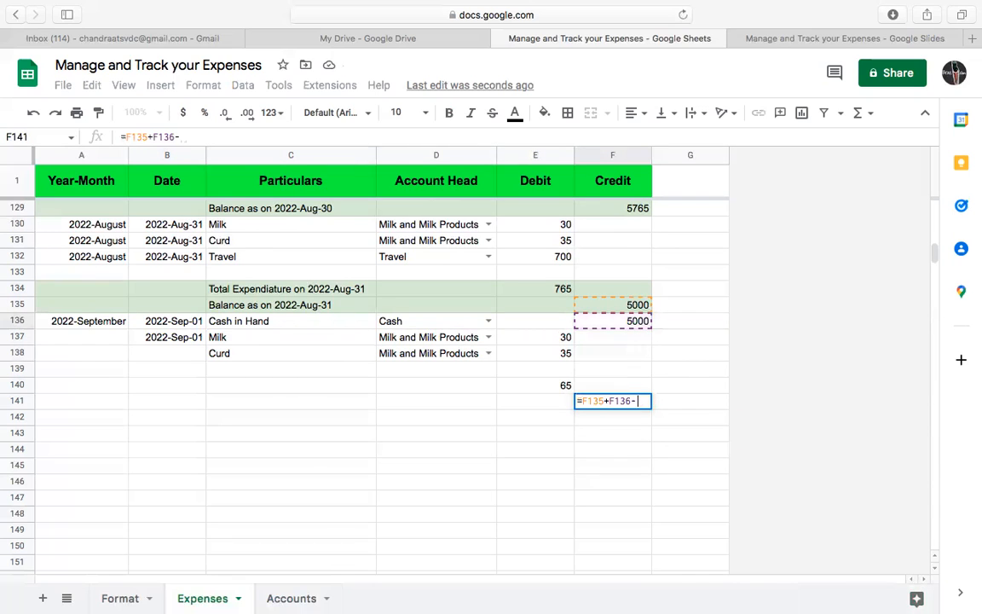
click(563, 387)
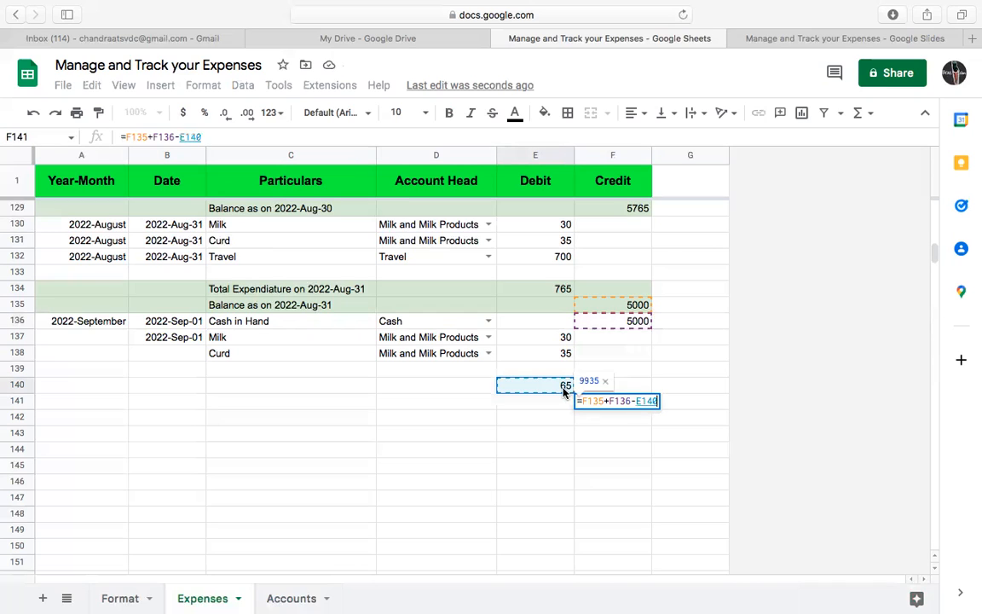
key(Return)
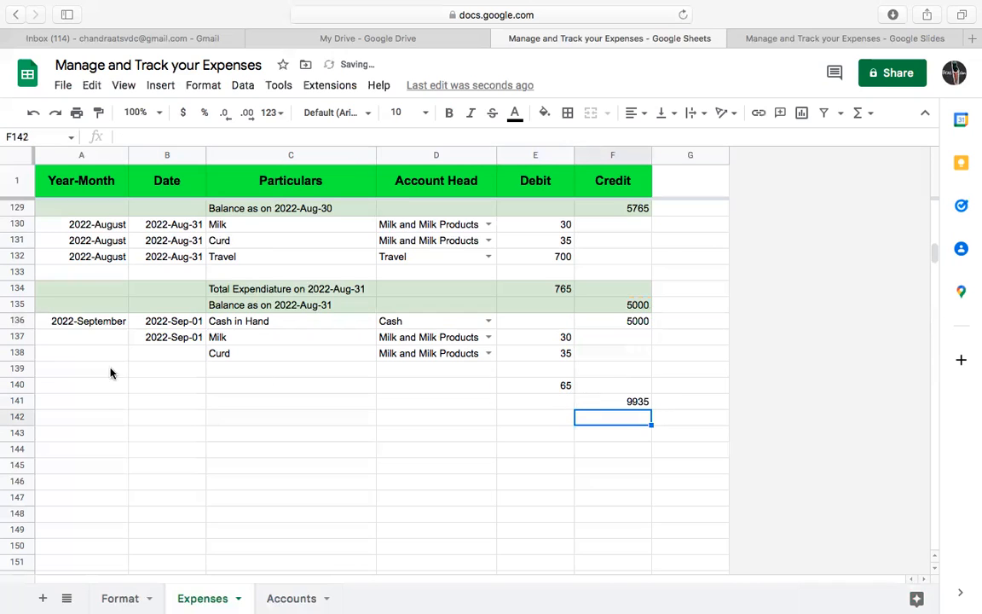
- Fill the total and balance rows A140:F141 with the custom light green colour
drag(44, 391, 639, 409)
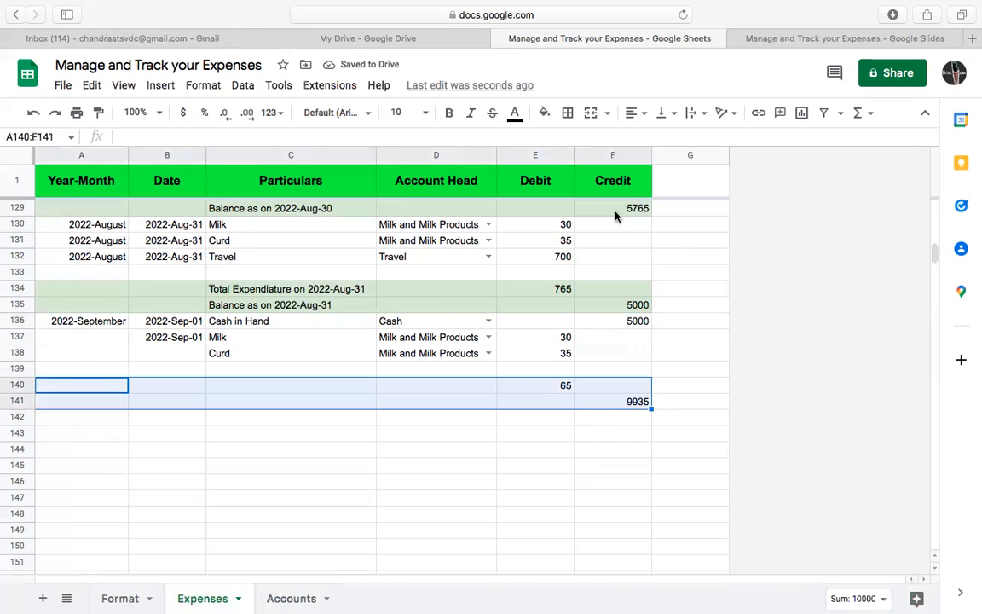
click(544, 114)
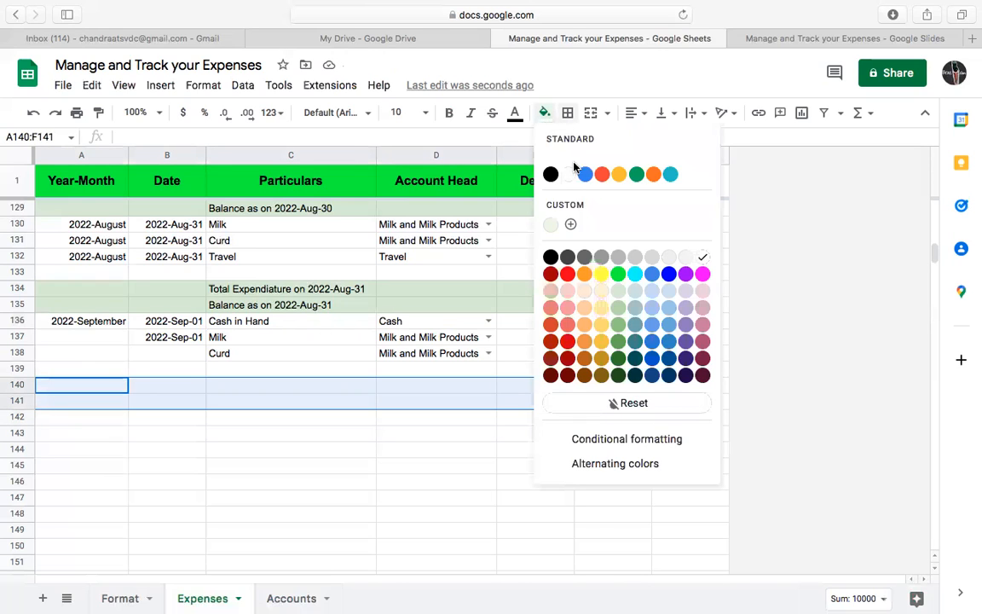
click(550, 224)
click(319, 394)
- Copy the total expenditure and balance labels from C134:C135 to C140:C141
drag(320, 290, 320, 308)
key(ctrl+c)
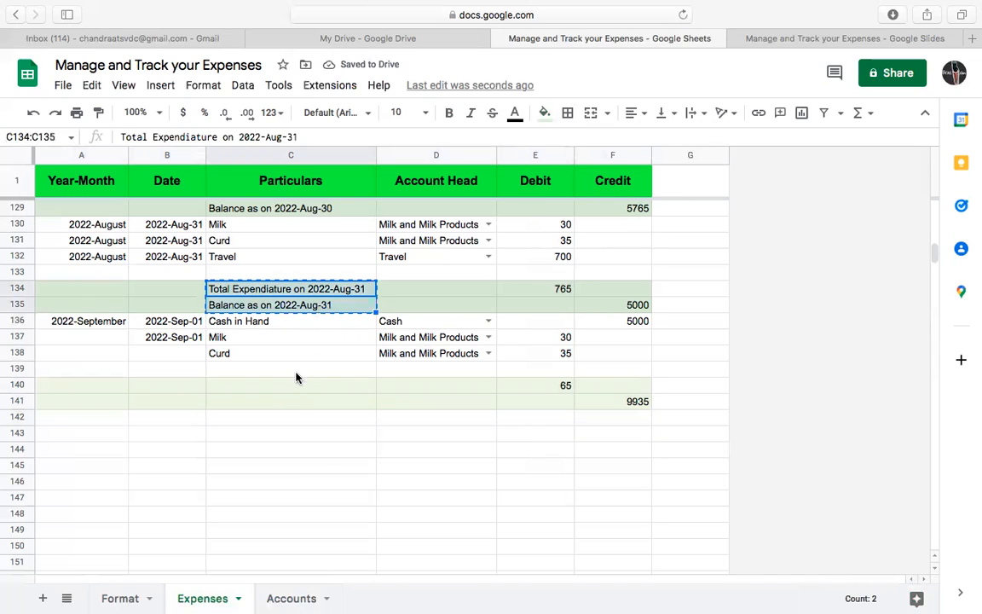
click(299, 388)
key(ctrl+v)
- Change the date in the total expenditure label in C140 to 2022-Sep-1
double_click(324, 390)
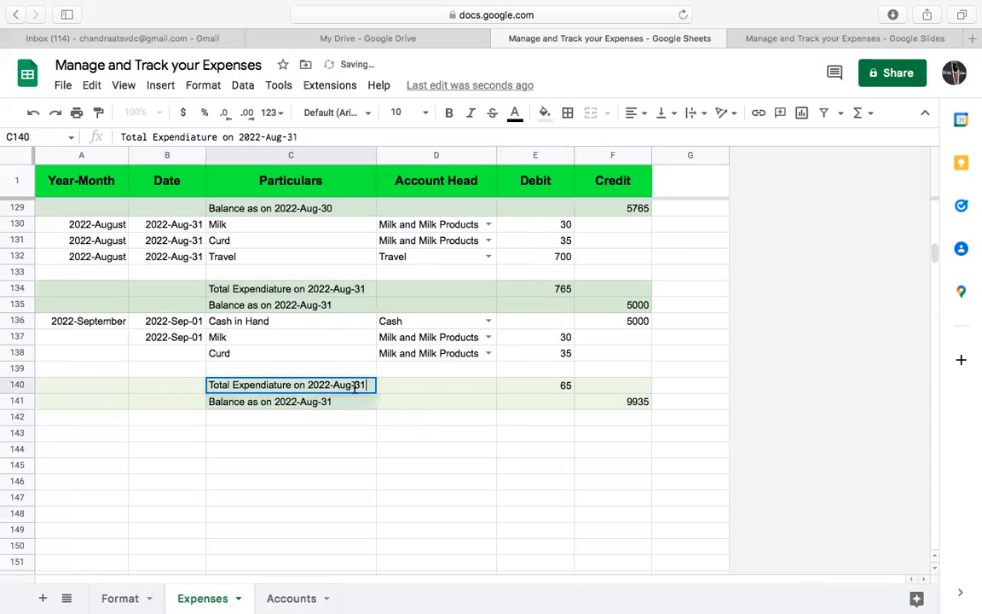
drag(354, 385, 336, 385)
text(Sep)
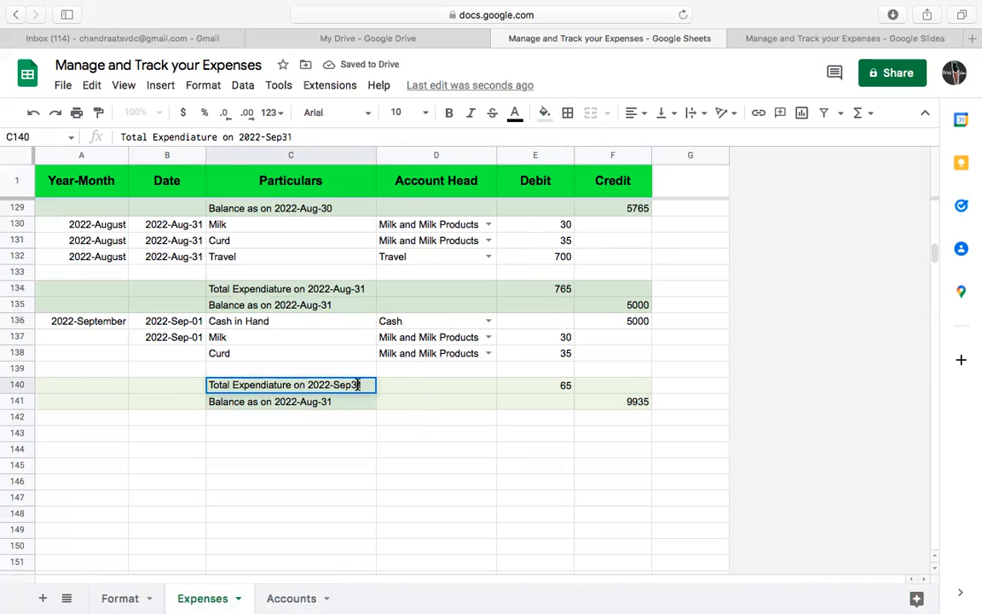
key(Delete)
text(-)
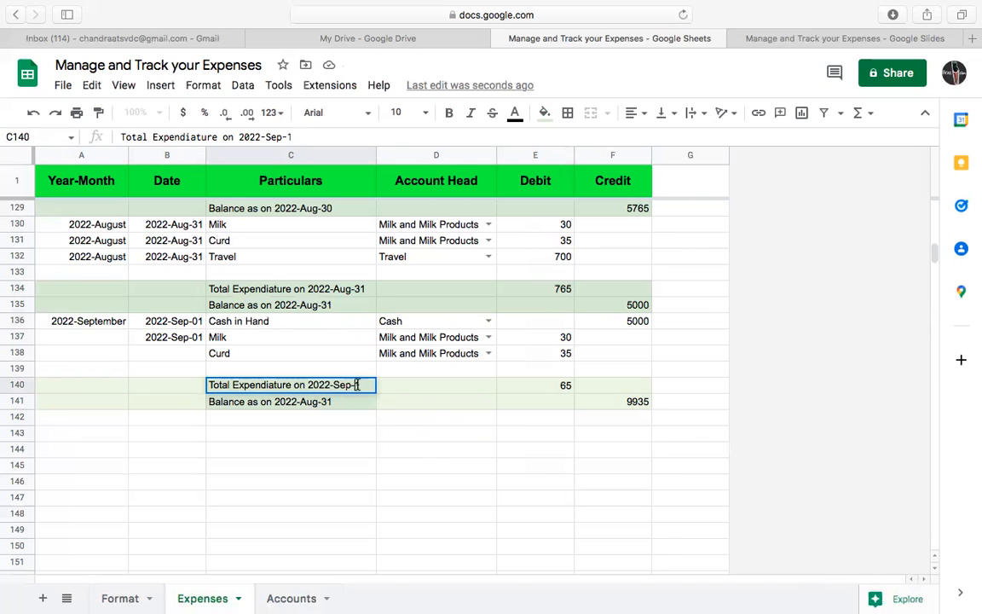
- Change the balance label in C141 to read Balance as on 2022-Sep-1
click(324, 404)
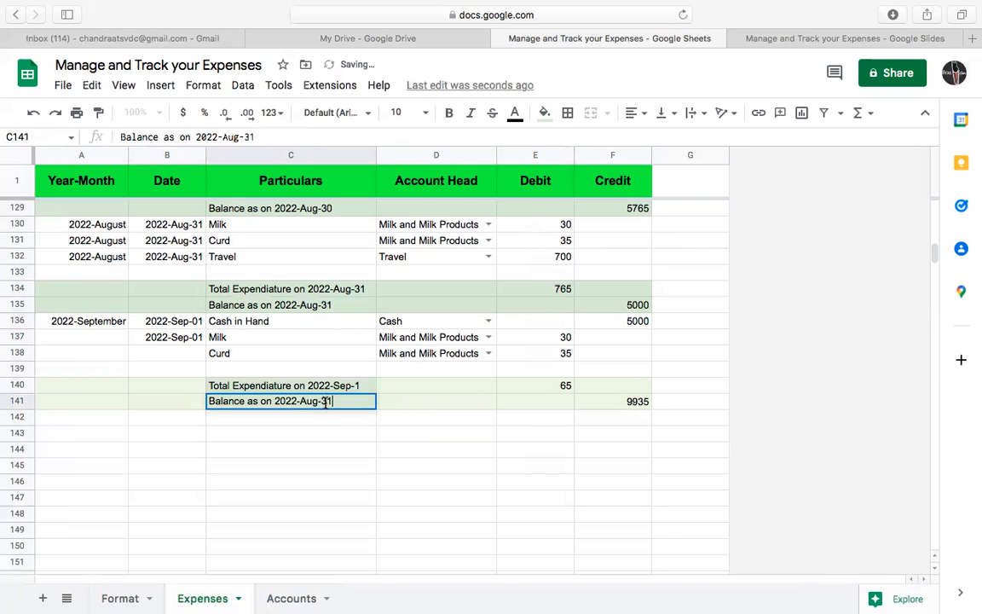
key(BackSpace)
key(Left)
key(BackSpace)
key(BackSpace)
text(Sep)
key(Return)
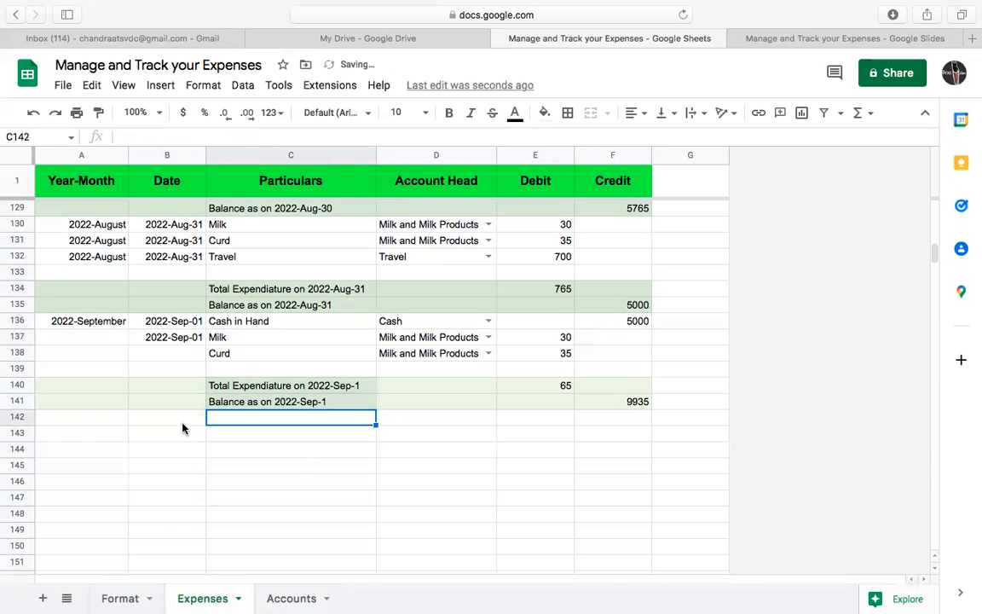
- Copy the date 2022-Sep-01 from B137 to the Curd row in B138
click(199, 339)
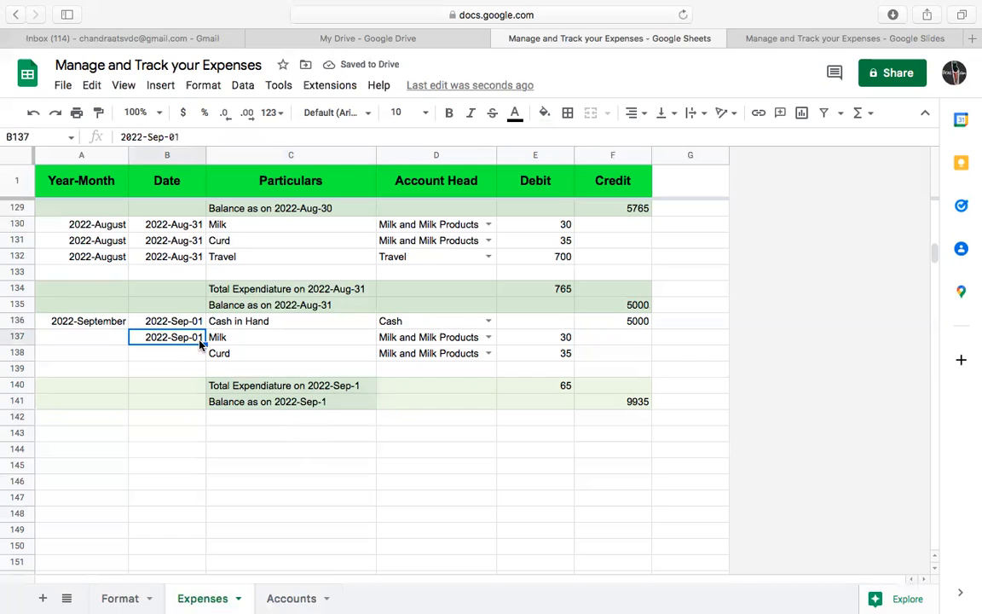
key(ctrl+c)
click(197, 352)
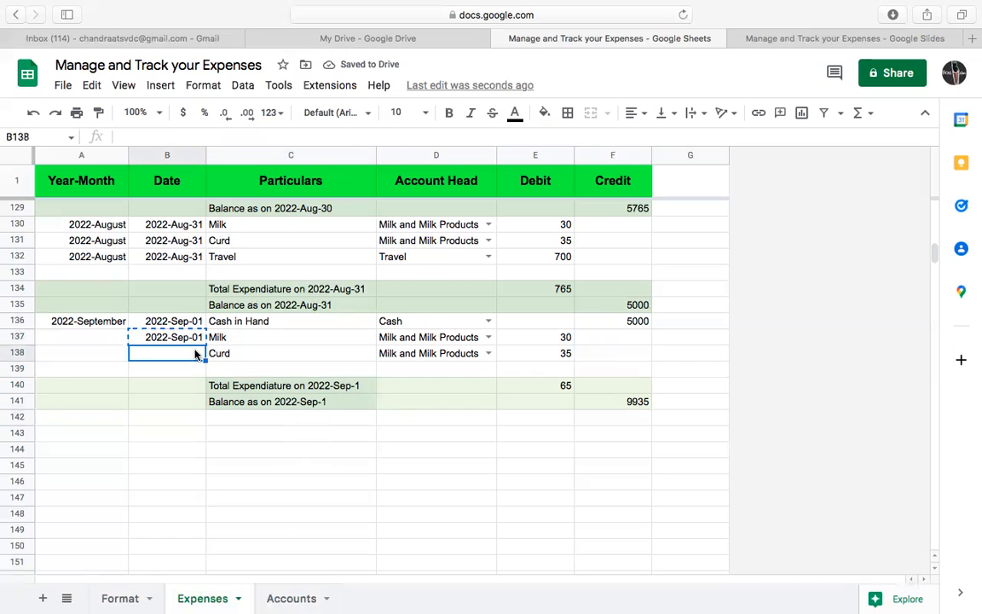
key(ctrl+v)
- Copy the 2022-September entry from A136 to the Milk and Curd rows in A137:A138
click(112, 321)
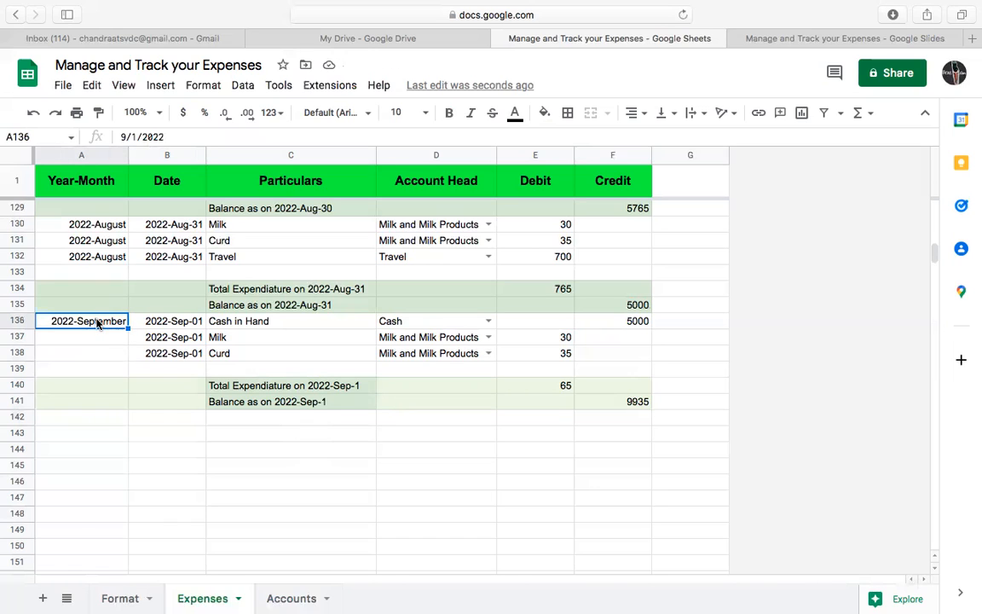
key(super+c)
drag(107, 336, 114, 352)
key(super+v)
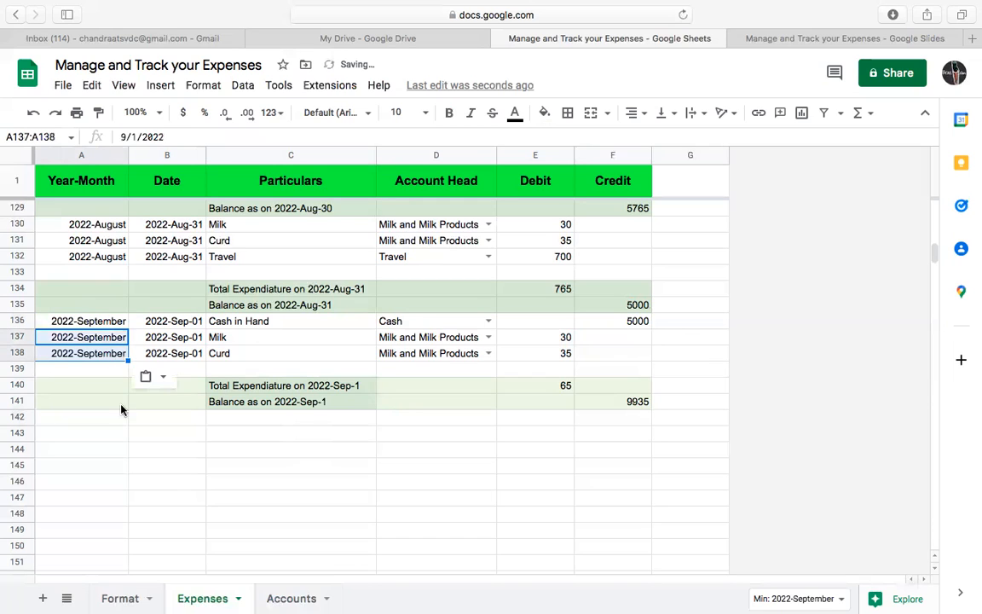
click(183, 465)
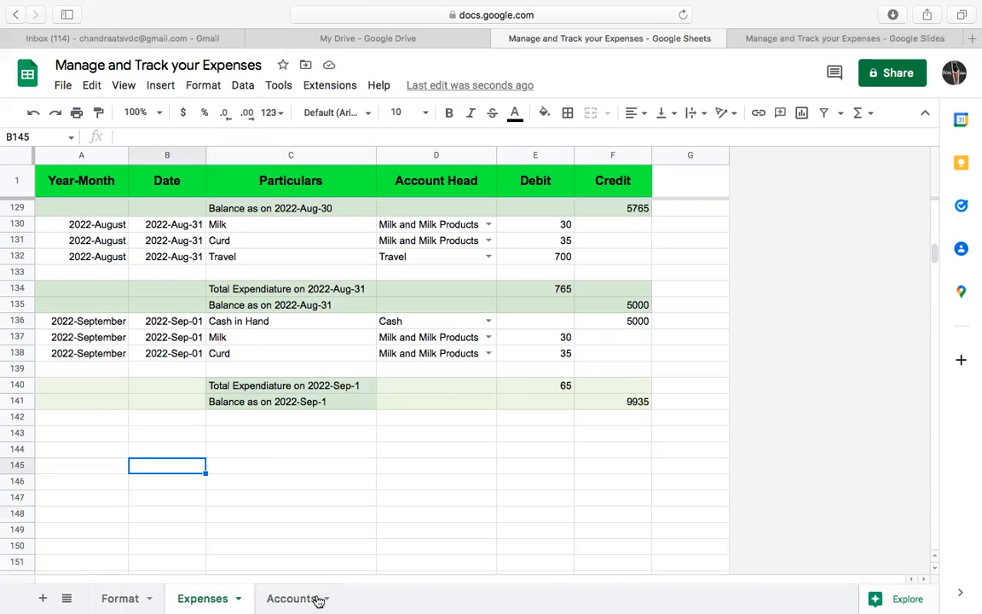
- Inspect the September formula for Milk and Milk Products in cell D6 of the Accounts sheet
click(289, 598)
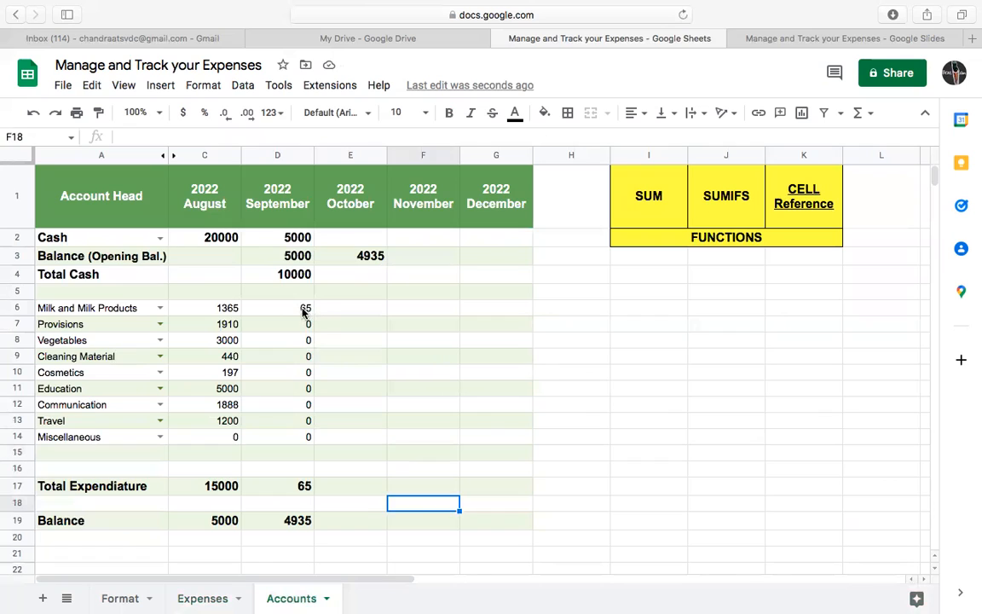
click(304, 312)
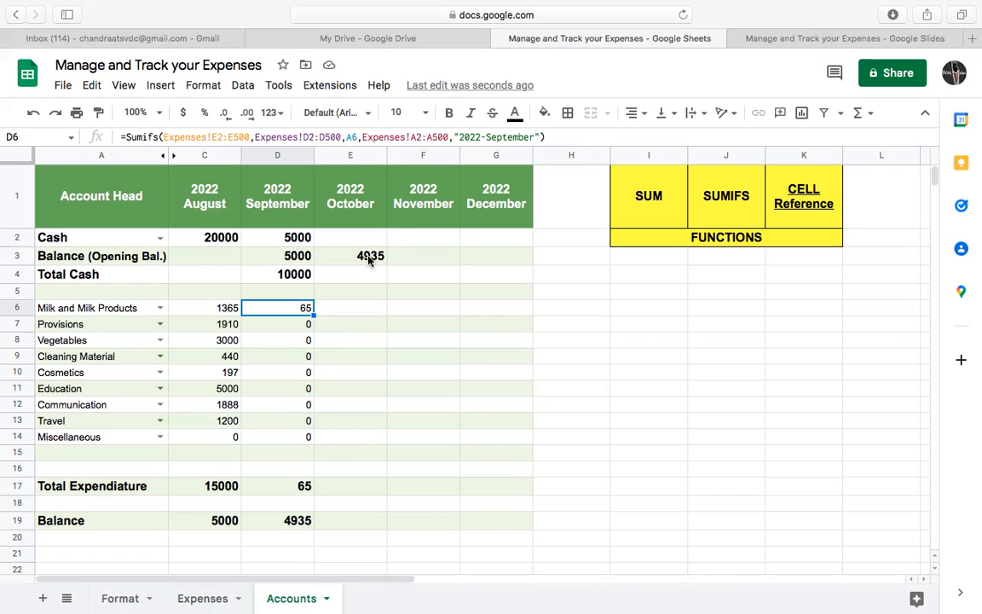
- Correct the September balance formula in cell D19 to =D4-D17 so it uses the total cash
click(294, 522)
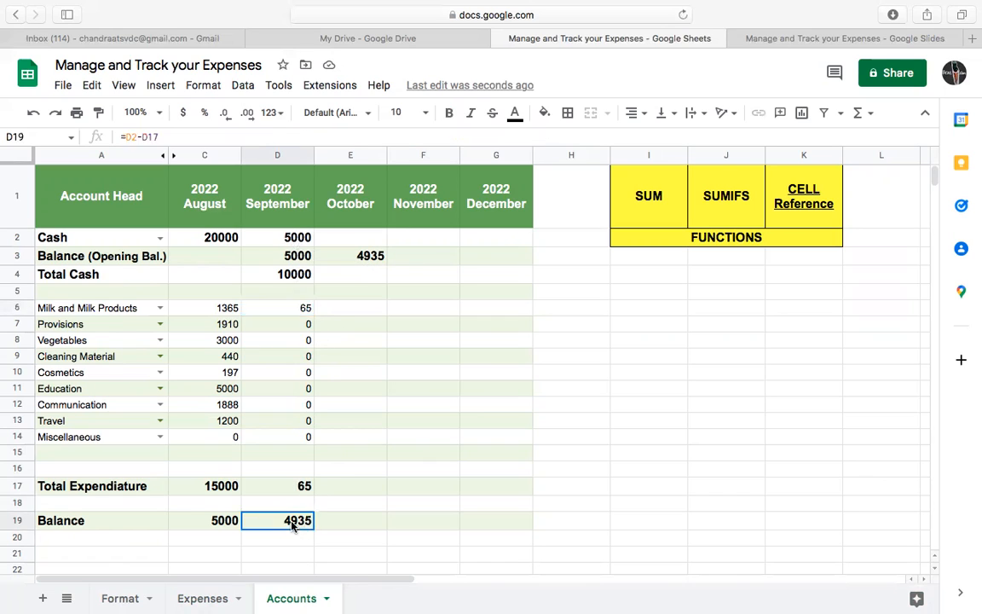
double_click(292, 522)
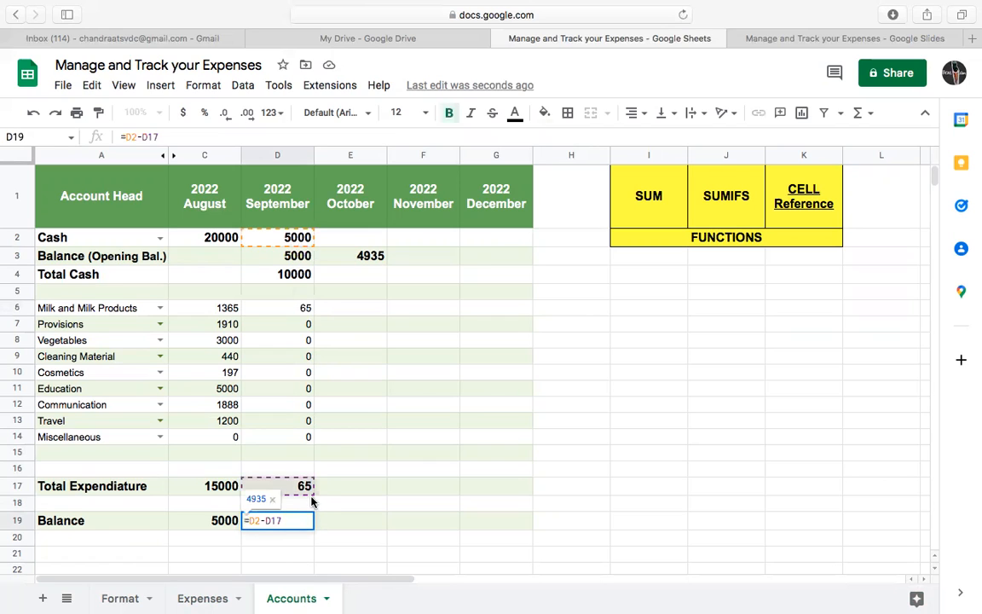
click(259, 521)
key(BackSpace)
key(BackSpace)
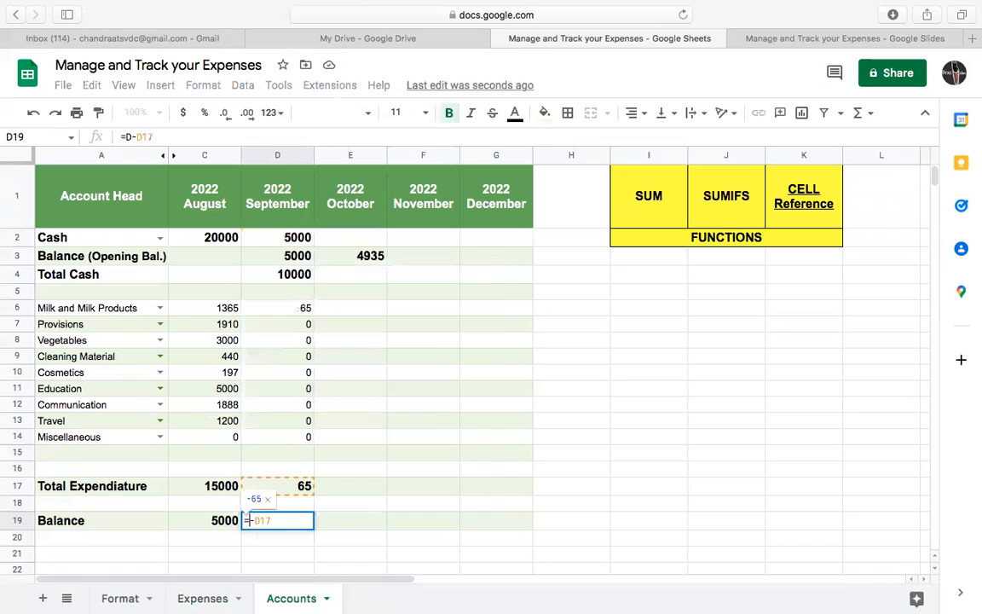
click(299, 275)
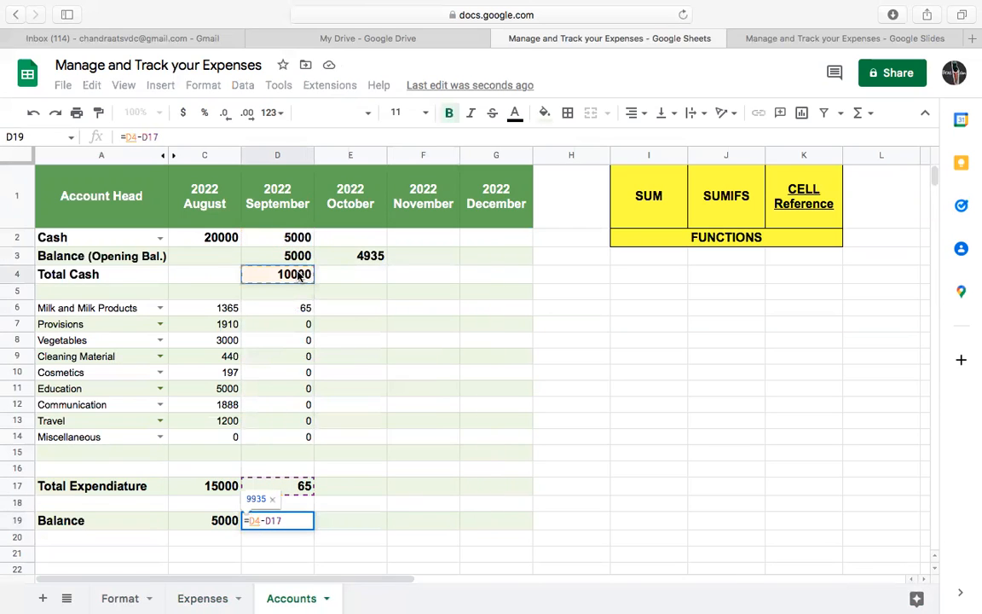
key(Return)
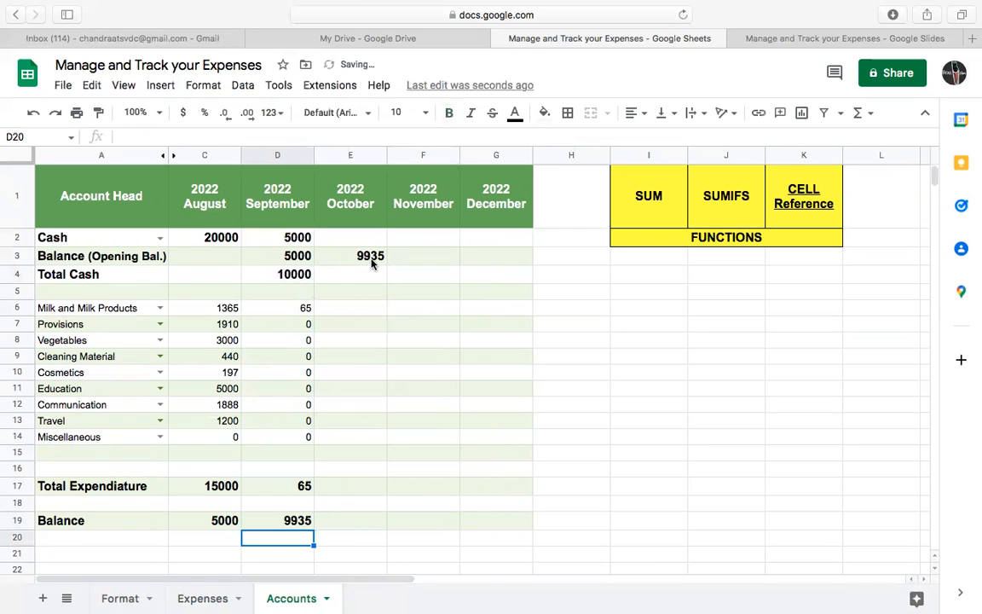
- Check the 2022-Sep-1 balance in cell F141 of the Expenses sheet
click(197, 599)
click(642, 405)
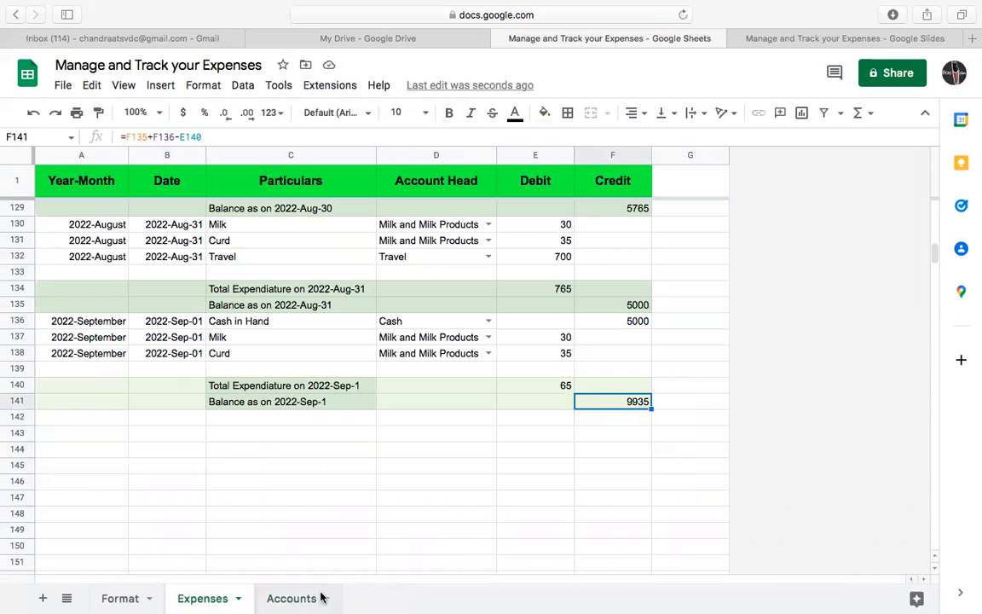
click(431, 469)
drag(278, 481, 278, 498)
click(137, 421)
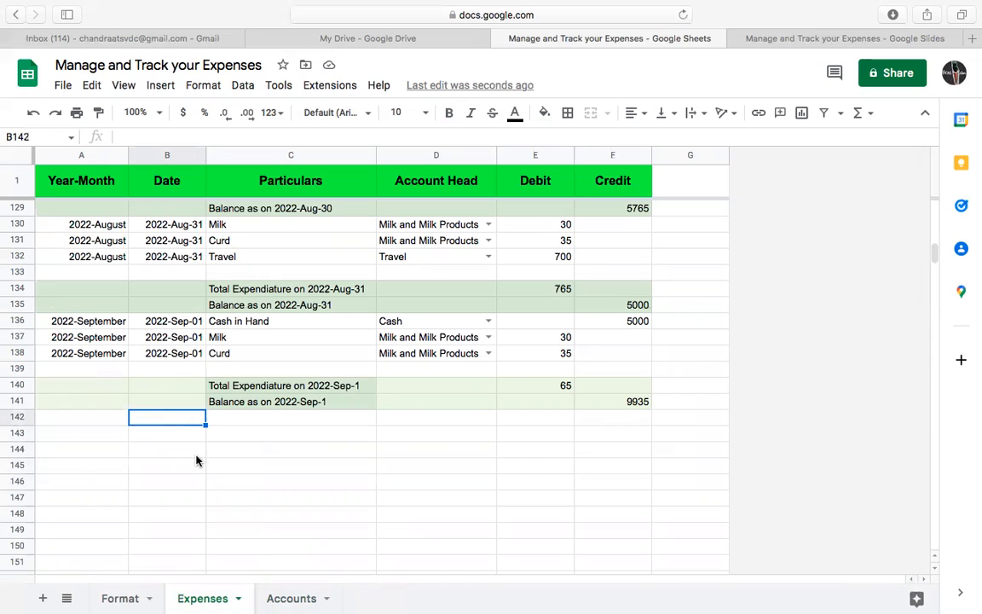
key(Left)
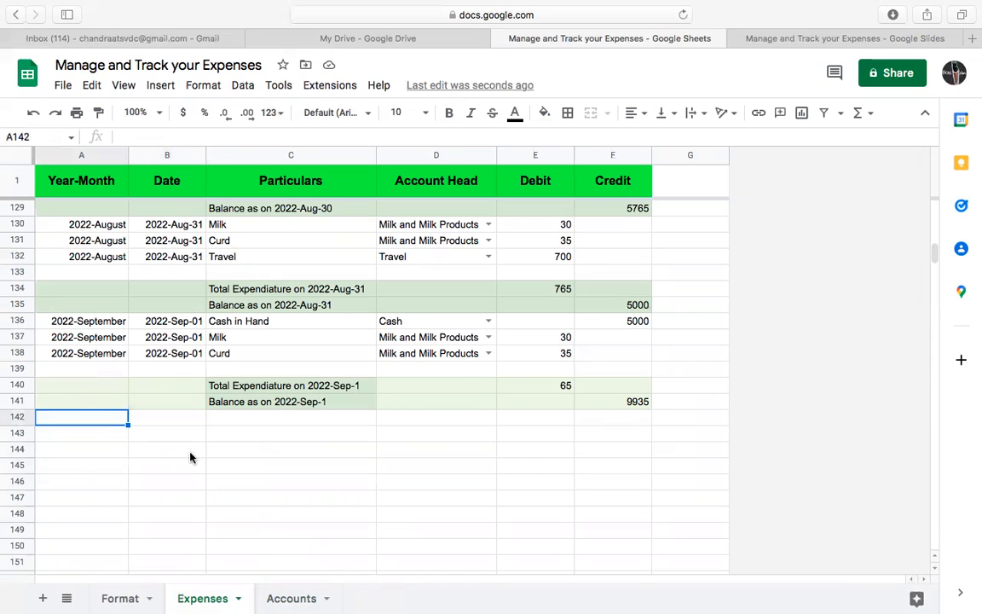
drag(105, 324, 105, 351)
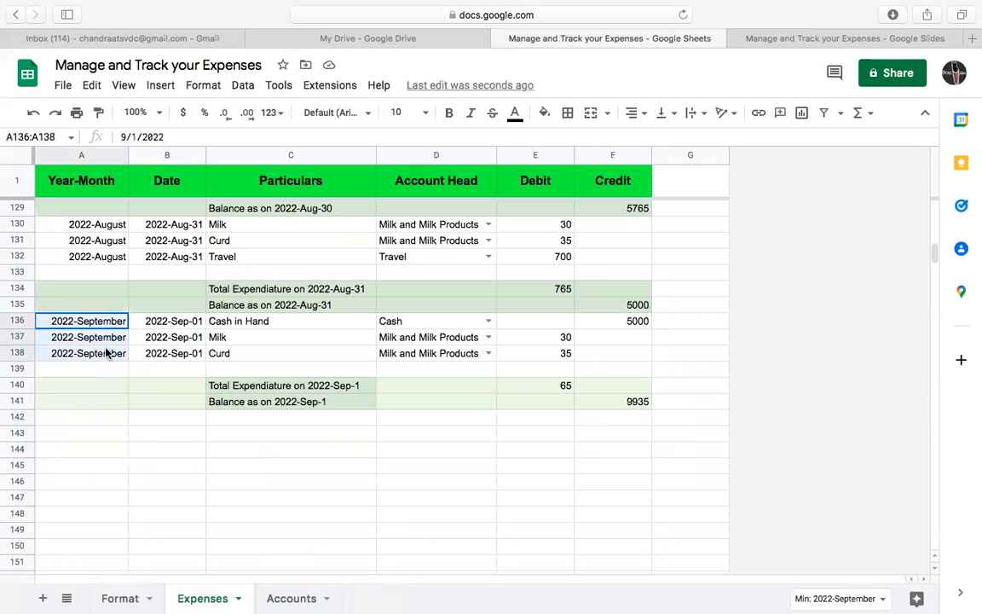
text(c)
click(107, 417)
text(v)
key(Escape)
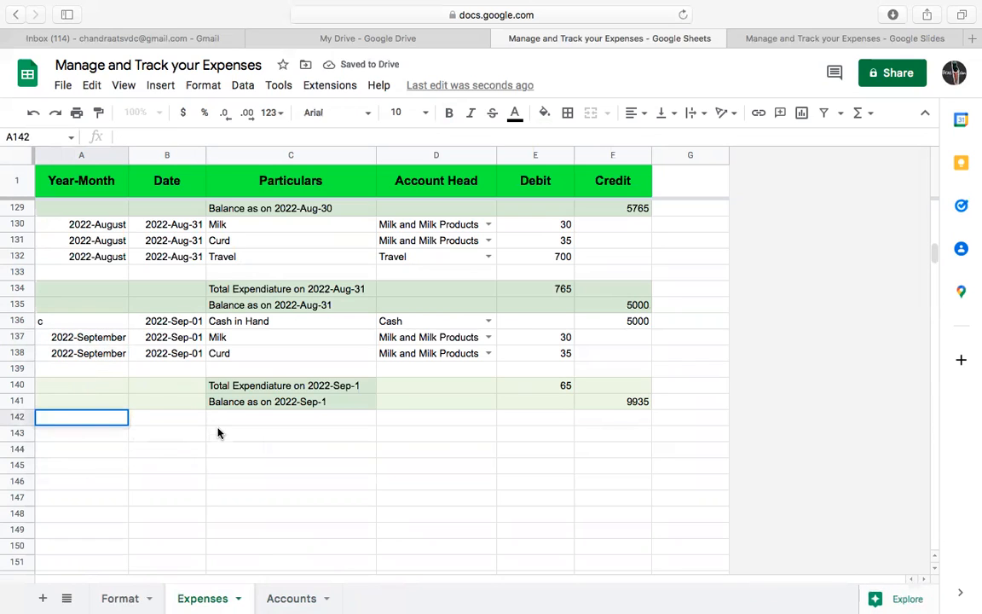
click(175, 452)
click(94, 432)
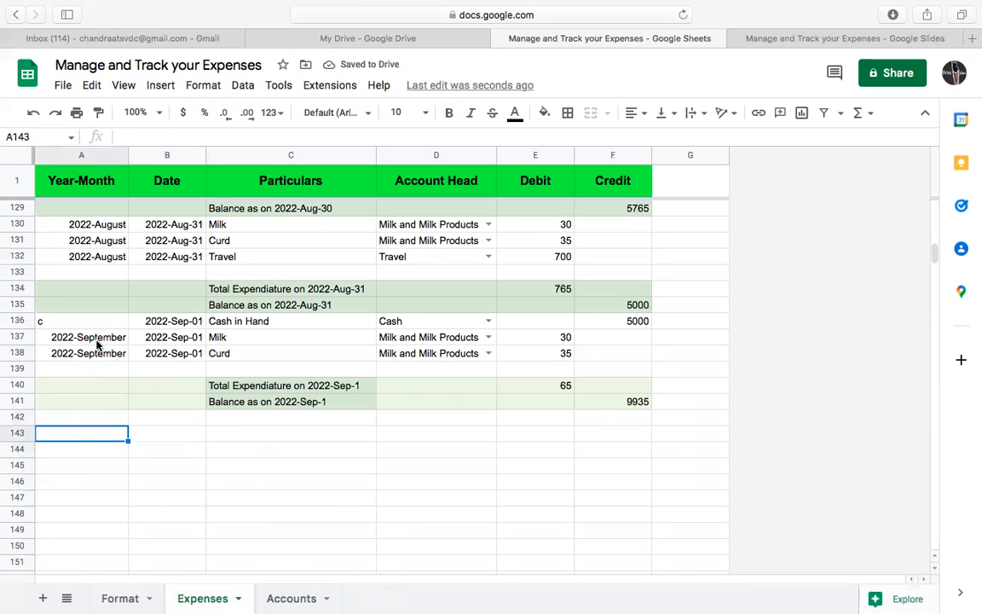
key(super+z)
- Restore the 2022-September entry in A136 and copy the Year-Month entries in A136:A138
key(super+c)
mouse_move(106, 424)
mouse_down()
mouse_move(112, 446)
mouse_move(105, 421)
mouse_up()
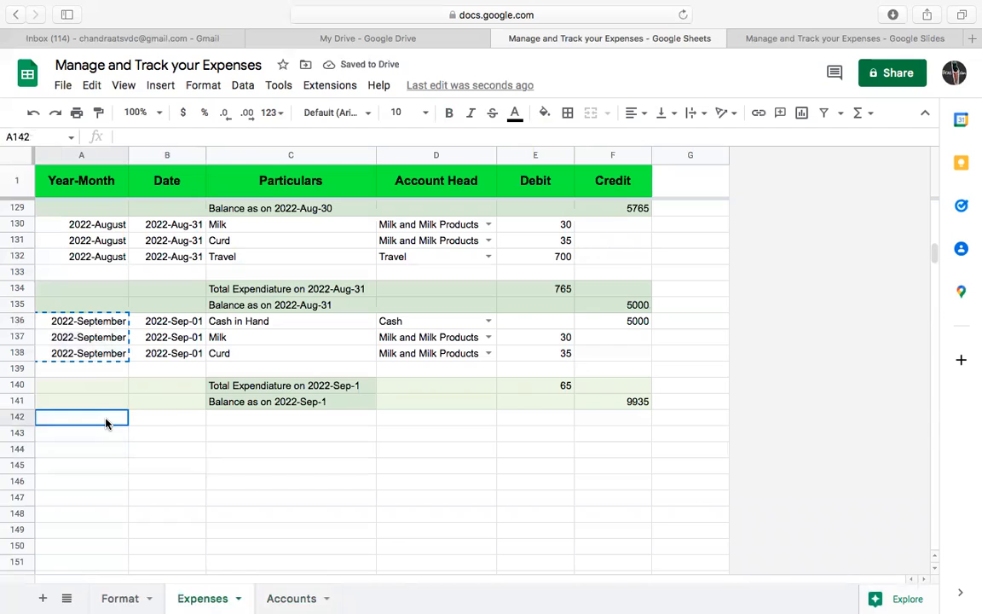
click(178, 434)
click(256, 420)
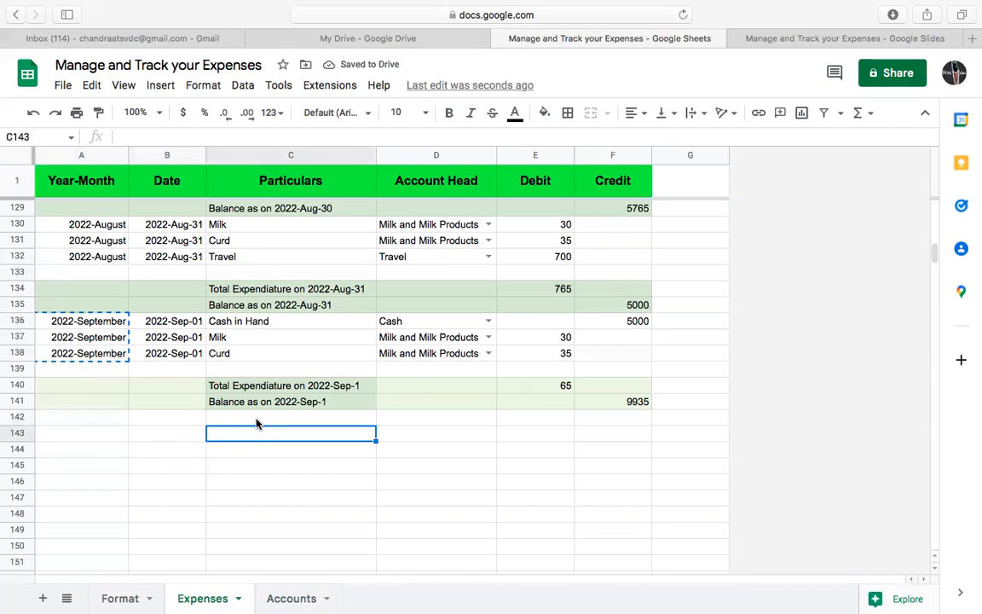
drag(75, 421, 90, 455)
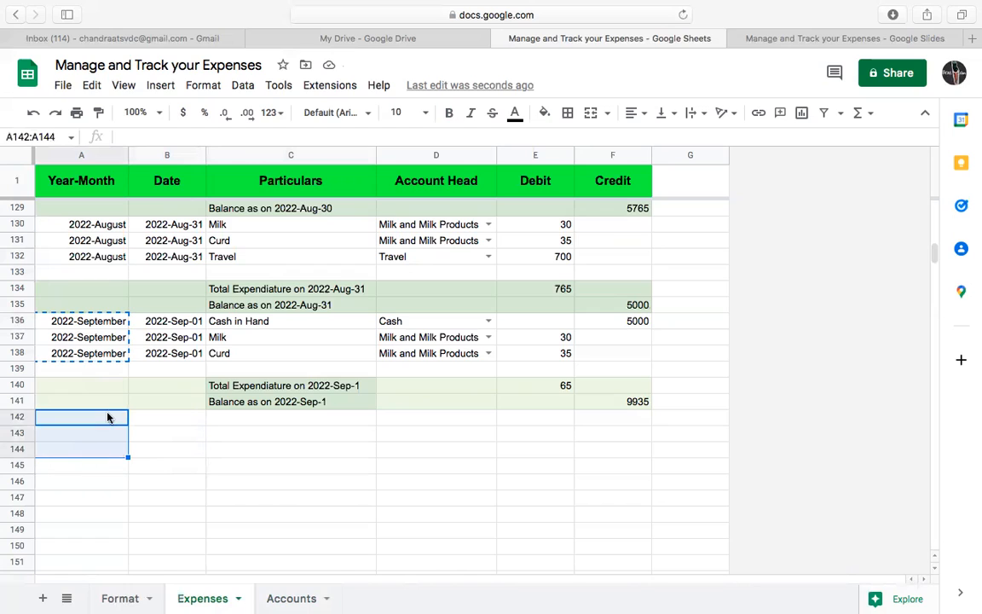
click(259, 417)
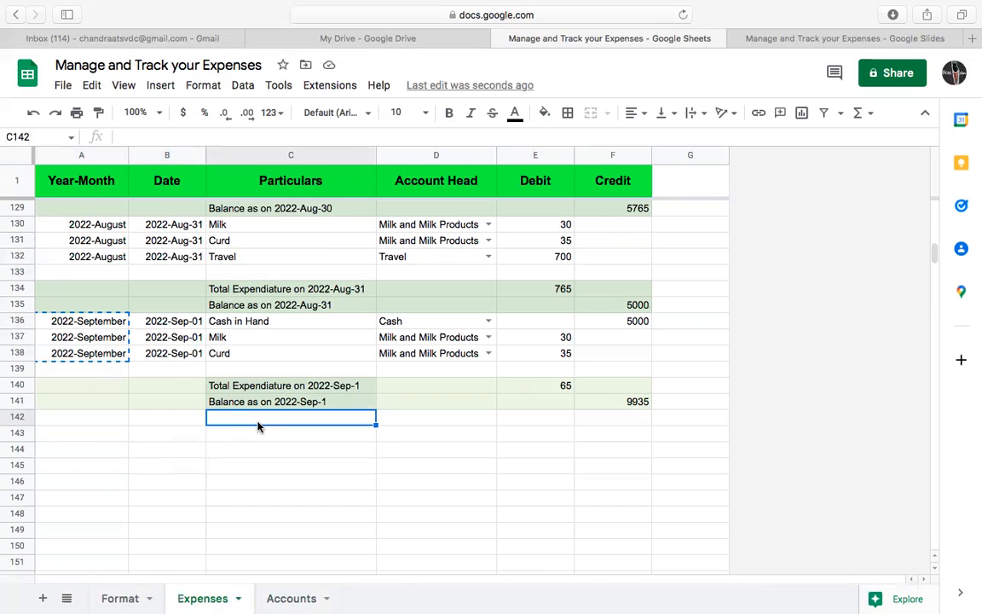
- Copy the Milk and Curd entries with account heads and debits from C137:E138 to C142:E143
text(M)
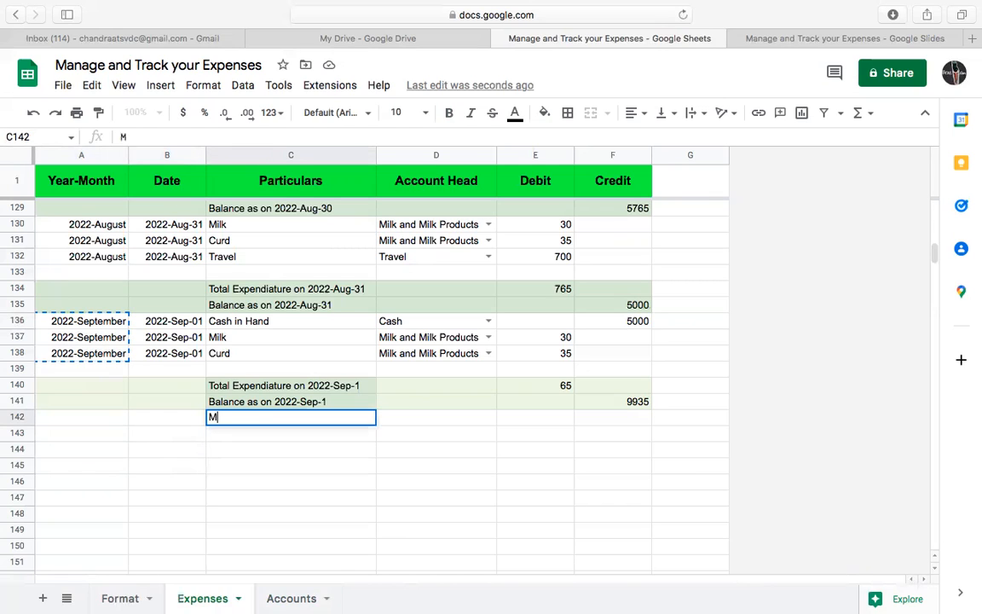
drag(261, 339, 529, 352)
key(super+c)
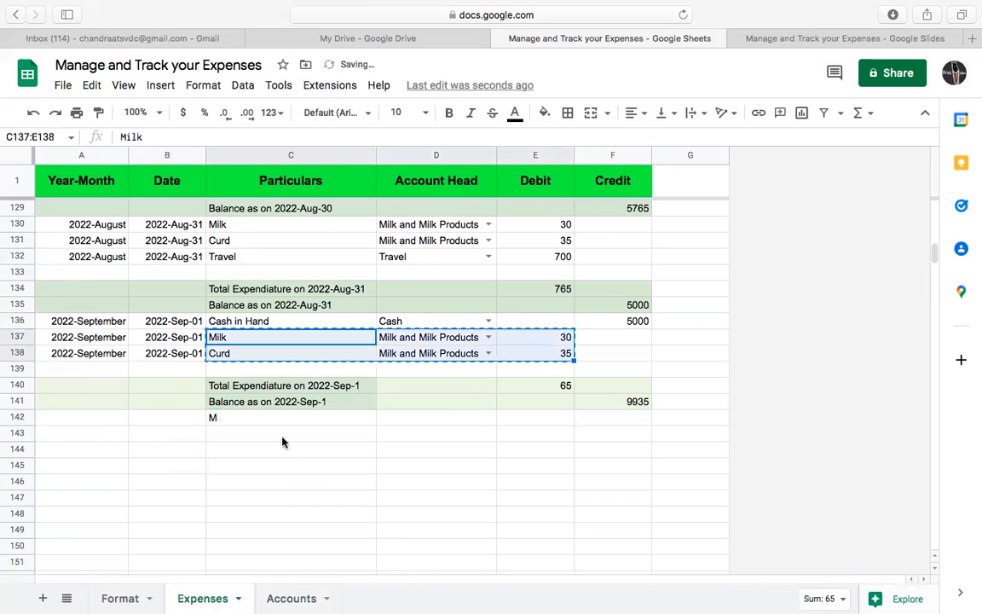
click(278, 421)
key(super+v)
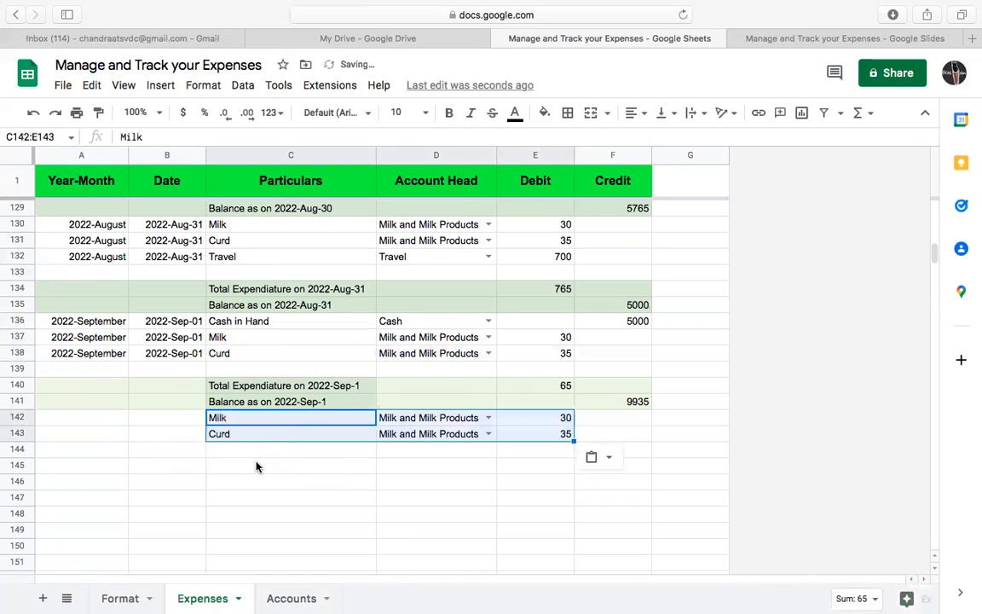
- Add a Fuel expense in C144 with a debit of 100 in E144
click(257, 465)
click(261, 454)
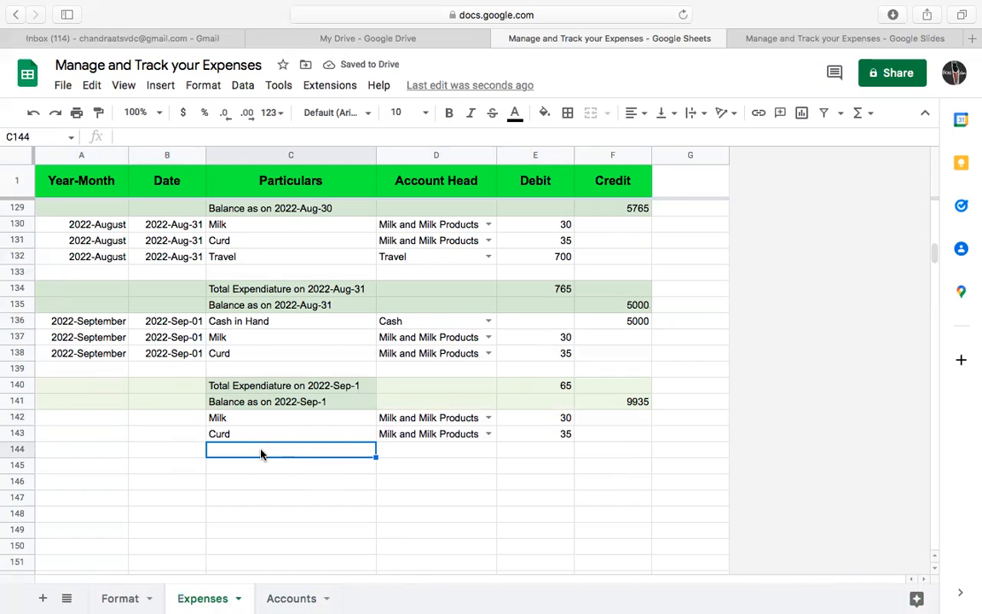
text(M)
key(BackSpace)
text(Fue)
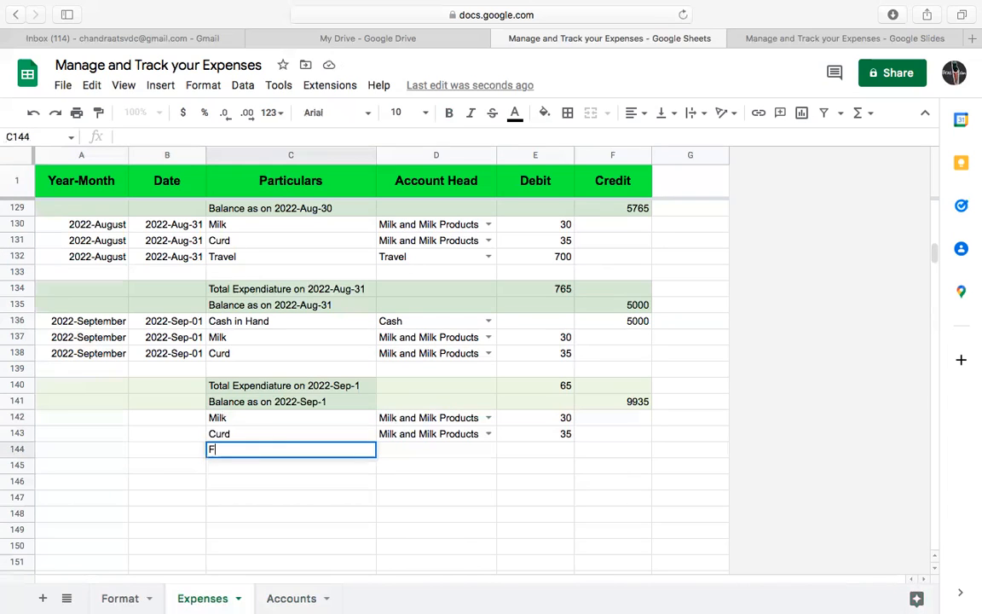
key(Tab)
key(Down)
key(Left)
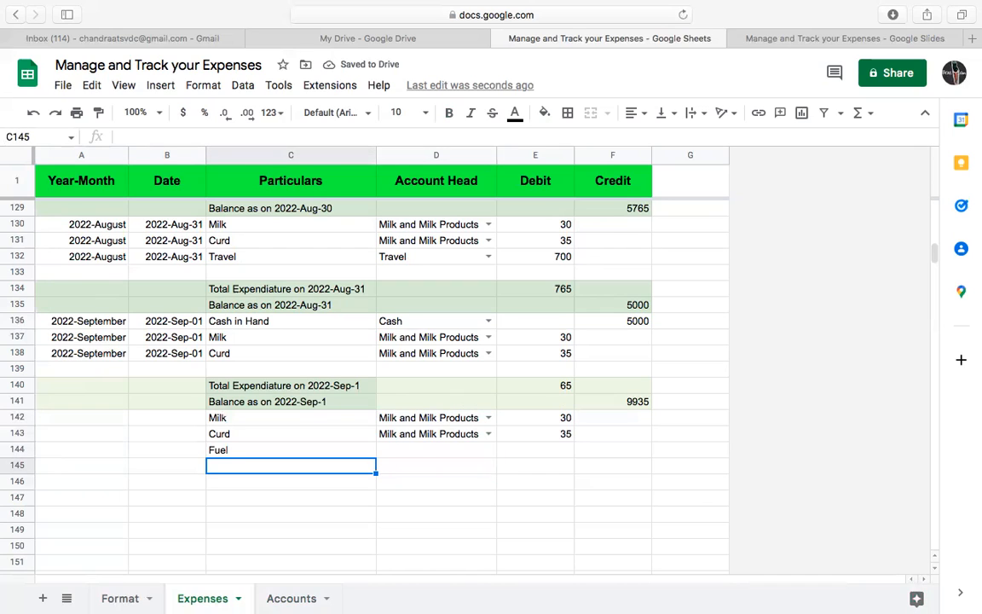
key(Right)
key(Up)
key(Right)
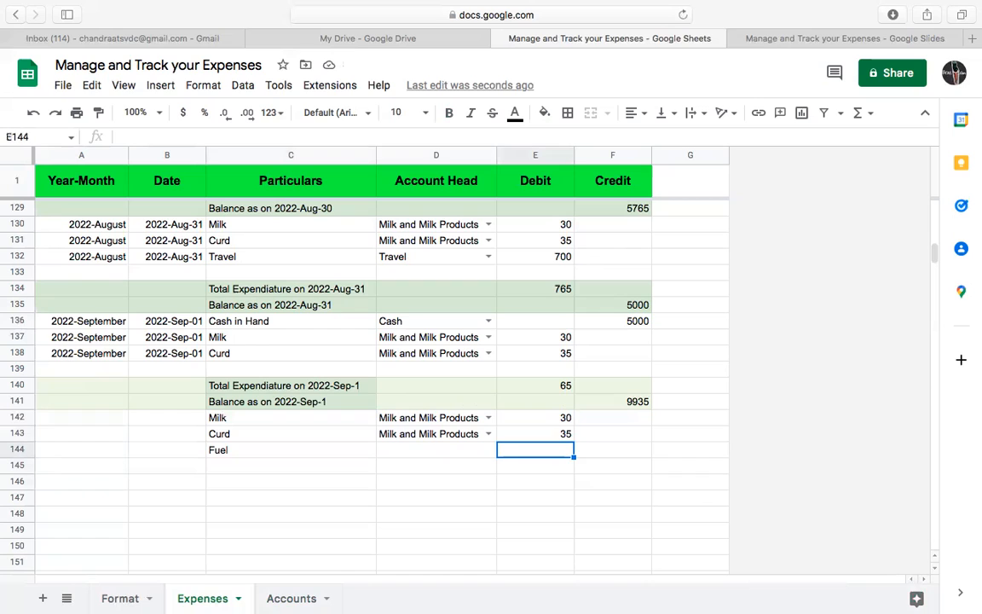
text(100)
key(Return)
key(Left)
key(Left)
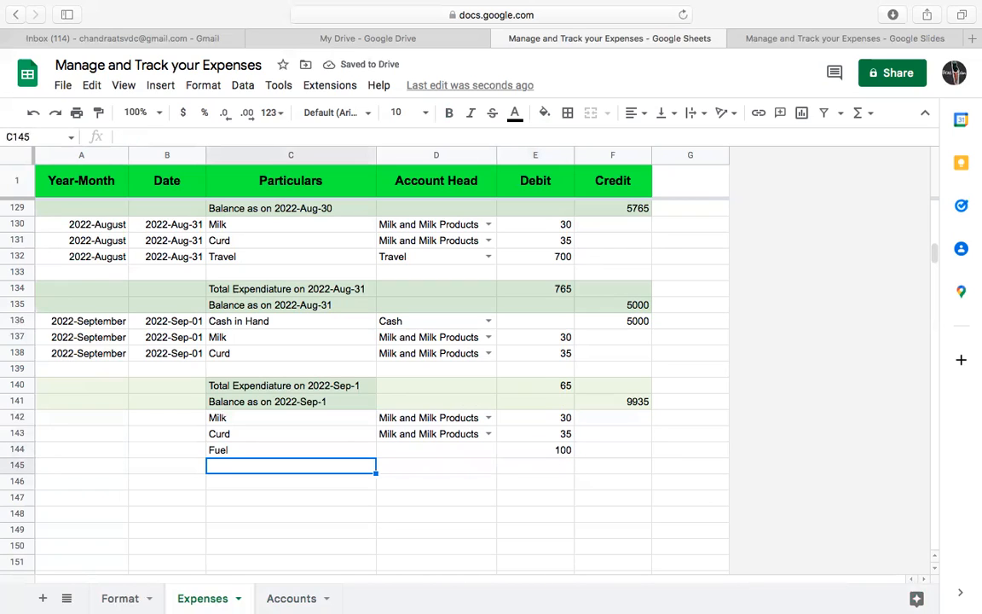
- Add a Vegetables expense in C145 with a debit of 2000 in E145
text(Vegetables)
key(Tab)
key(Tab)
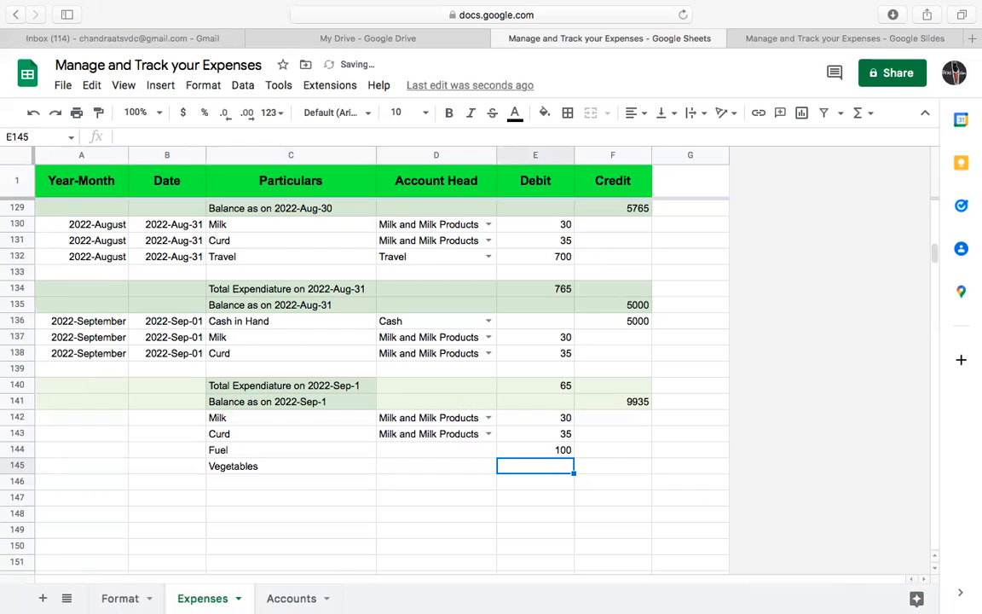
text(2000)
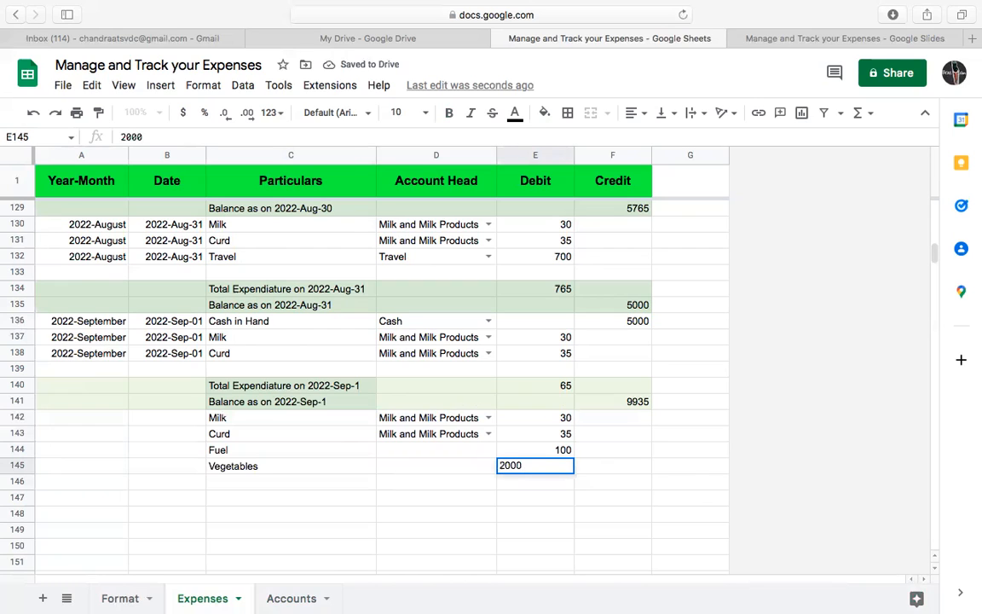
key(shift+Tab)
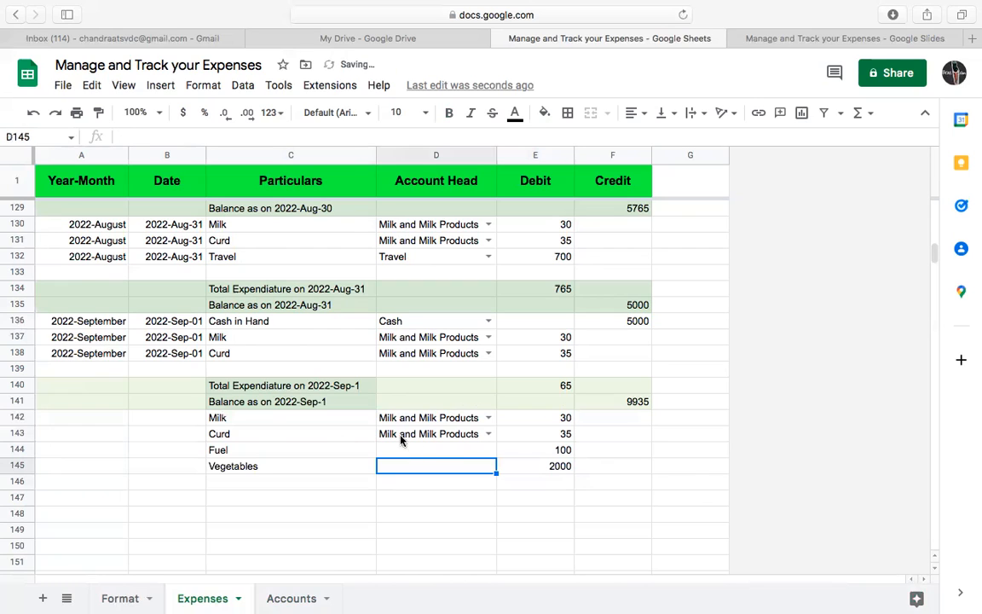
- Fill the account head from D143 down to D144:D145, then choose Travel for Fuel and Vegetables for the Vegetables row
click(457, 437)
mouse_move(496, 441)
mouse_down()
mouse_move(495, 464)
mouse_move(492, 450)
mouse_up()
click(491, 450)
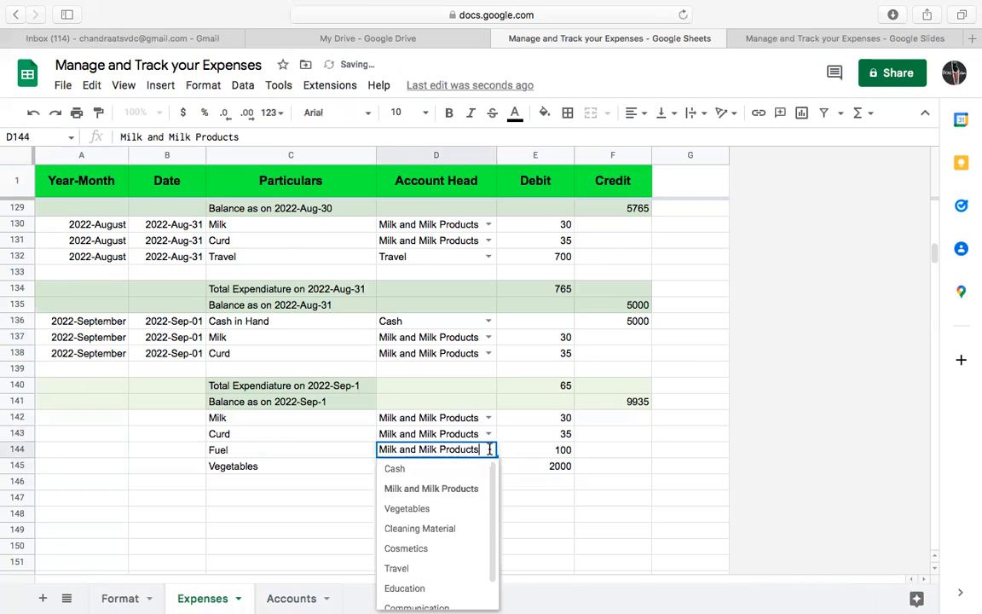
click(392, 568)
click(490, 467)
scroll(412, 579, down, 3)
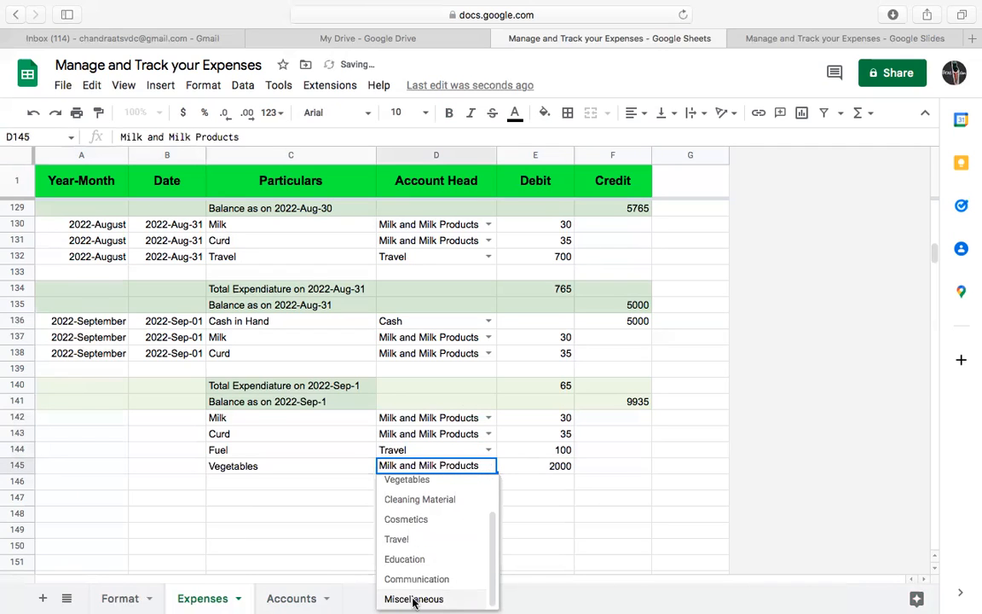
click(407, 485)
click(311, 486)
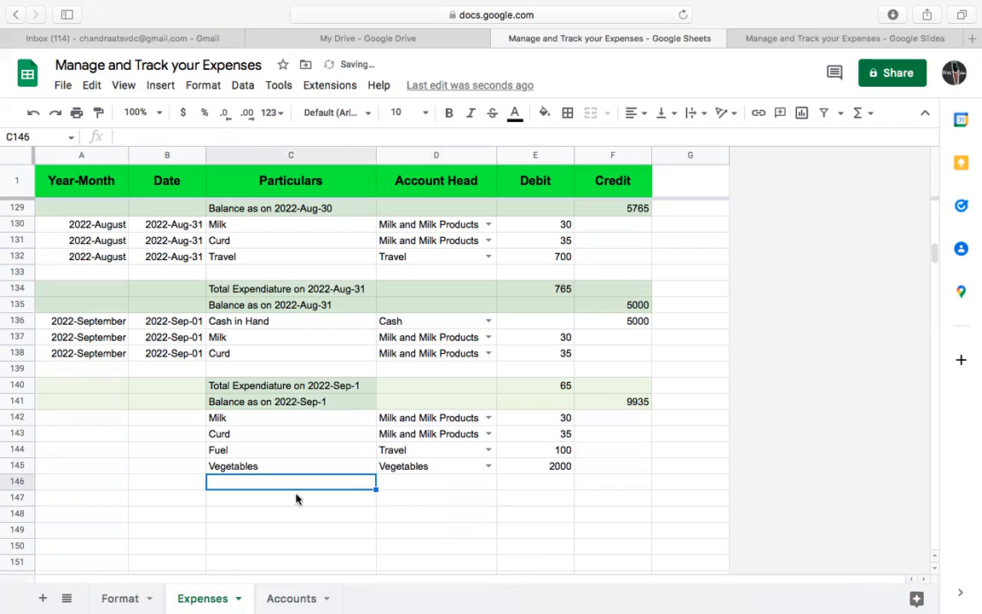
- Total the second day's debits in E147 with the formula =Sum(E142:E145)
click(181, 485)
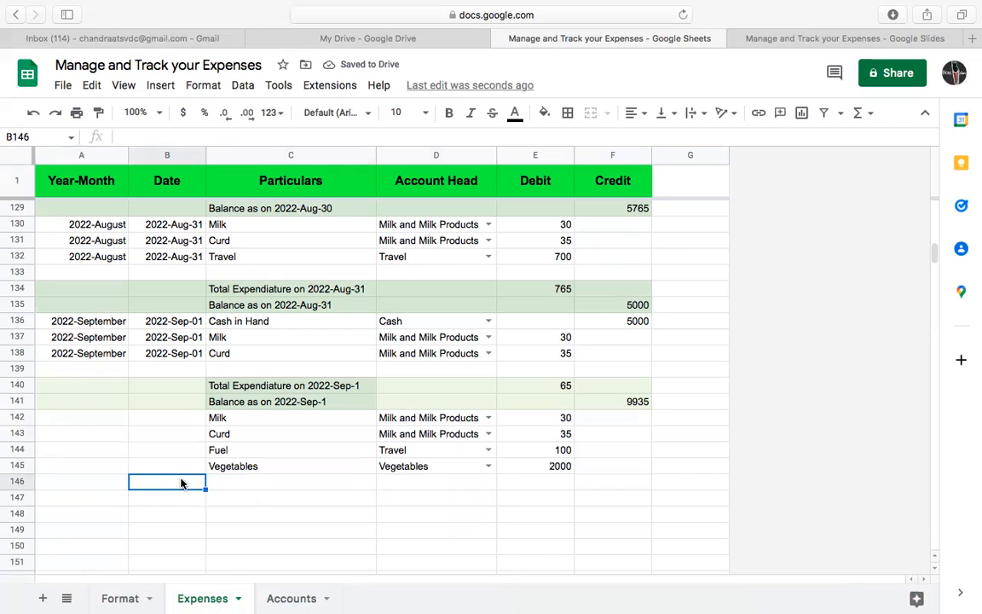
click(587, 467)
click(552, 498)
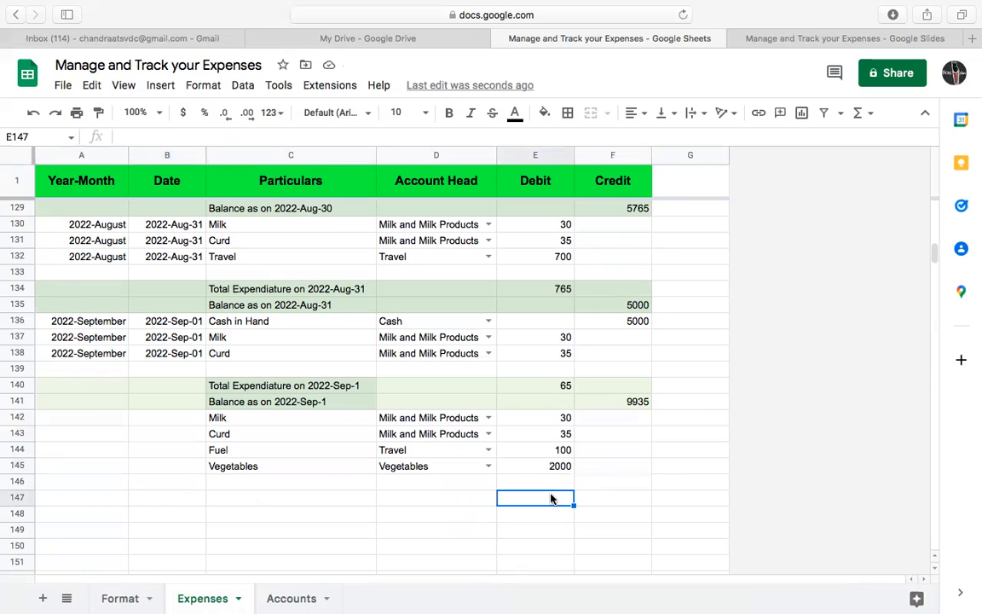
text(=)
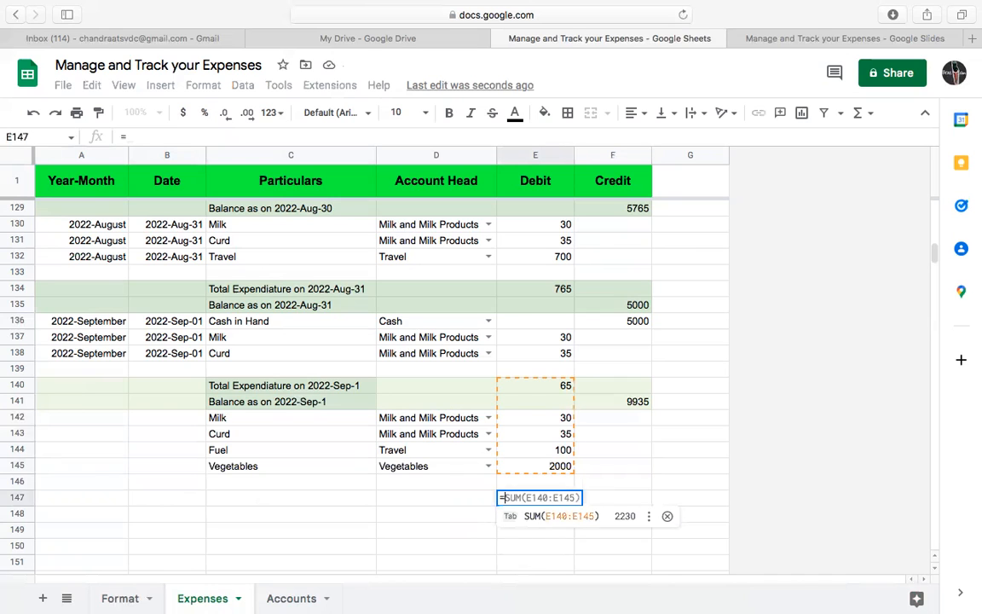
text(Sum()
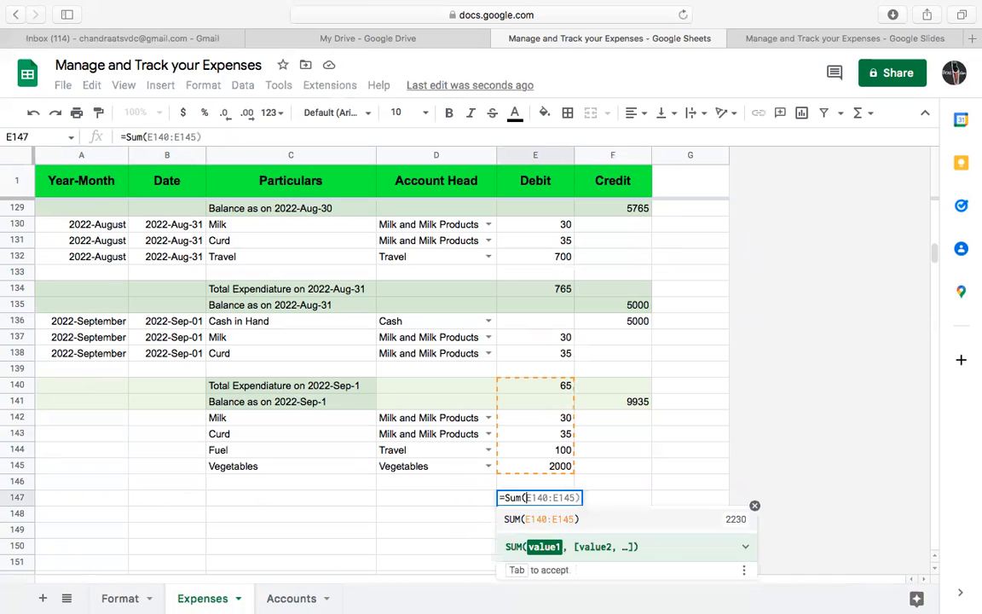
drag(566, 418, 562, 467)
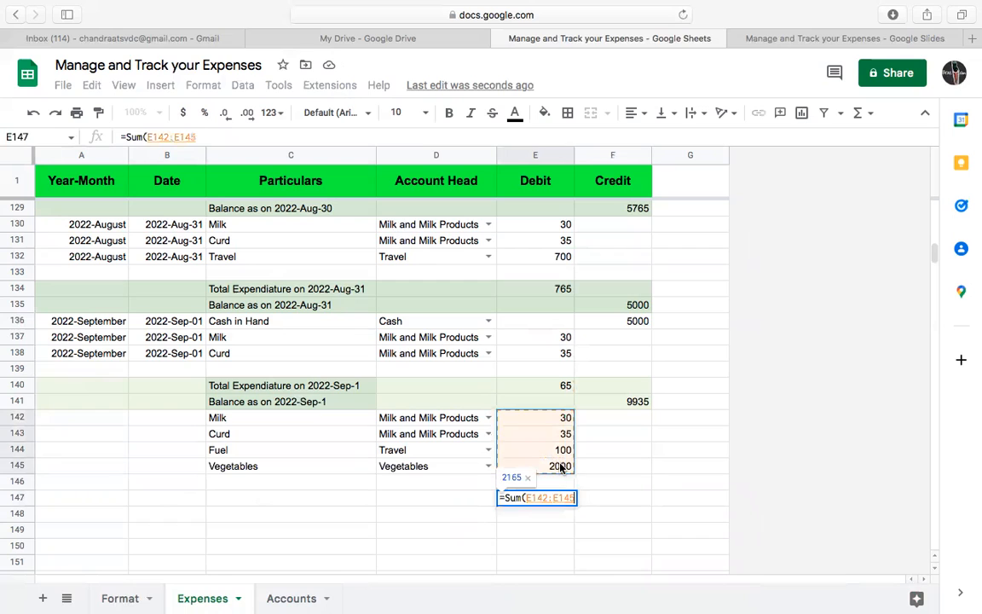
text())
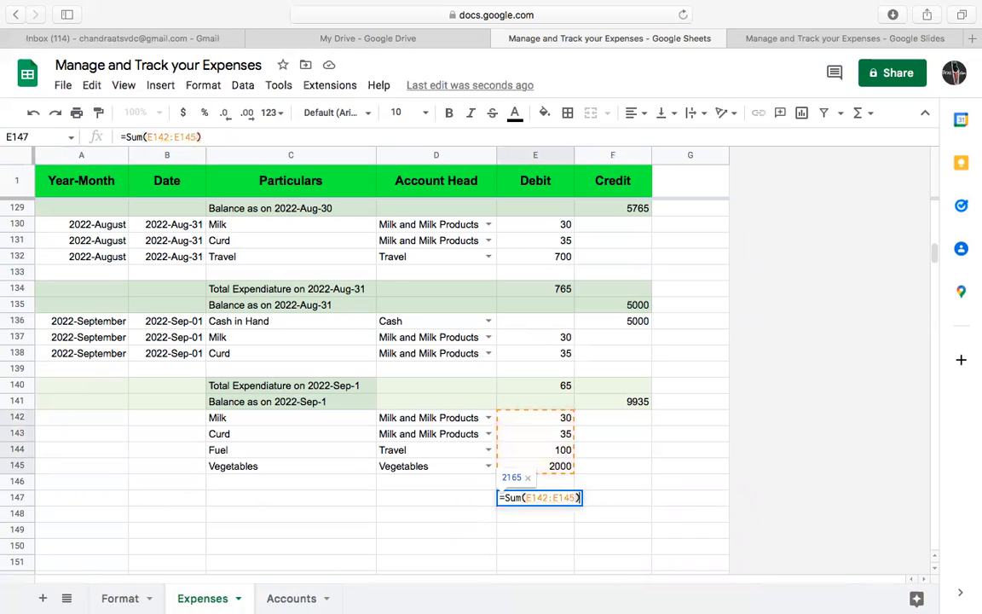
key(Return)
- Calculate the remaining balance in F148 by subtracting the total in E147 from the previous balance in F141
click(629, 517)
text(=)
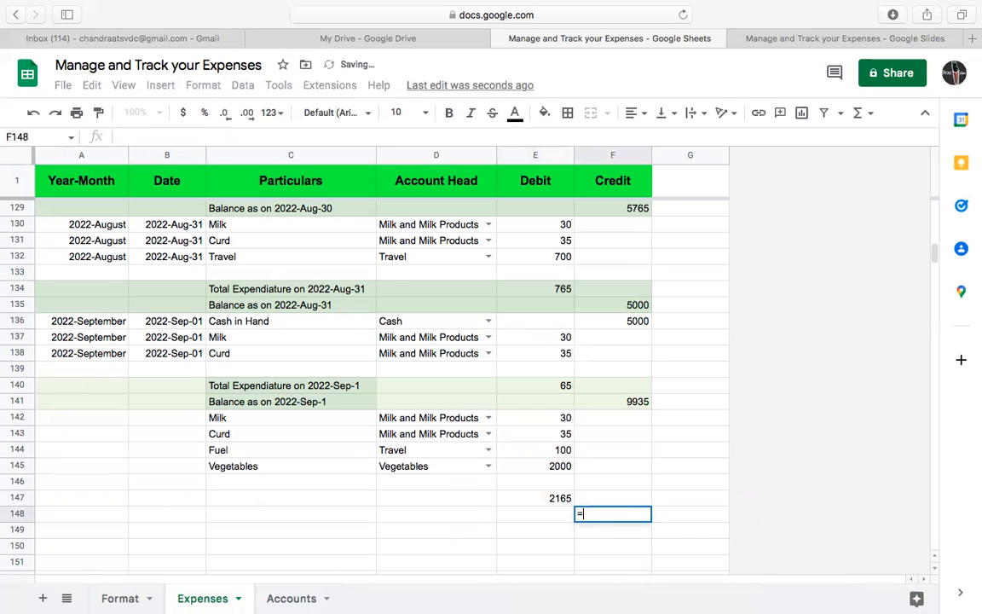
click(634, 403)
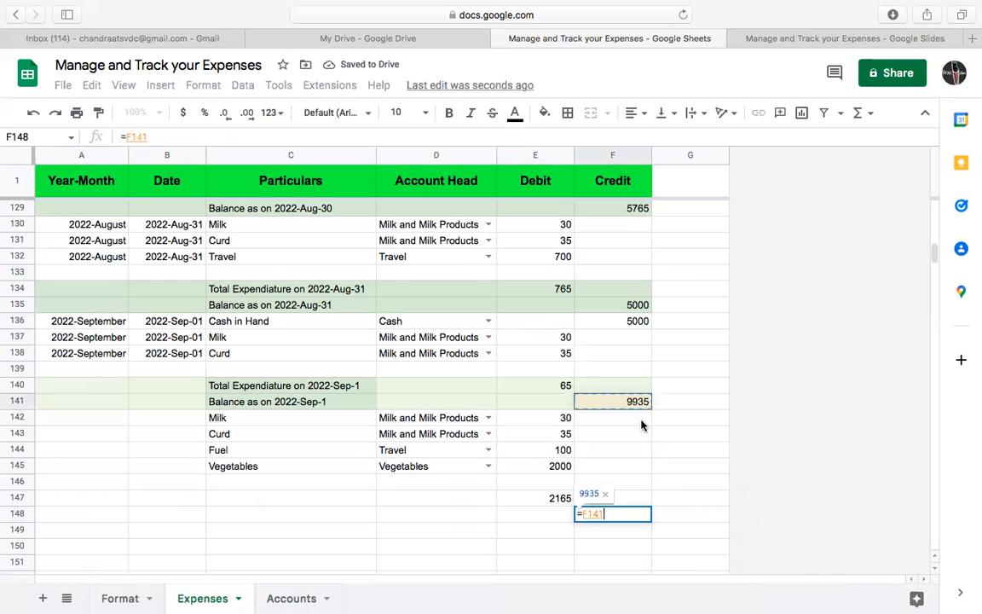
text(-)
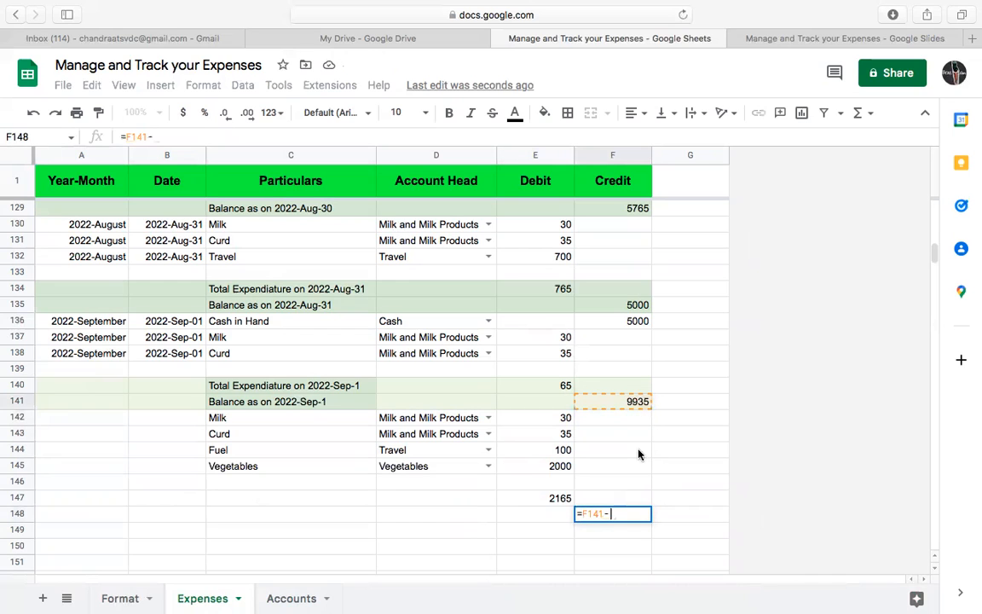
click(542, 503)
key(Return)
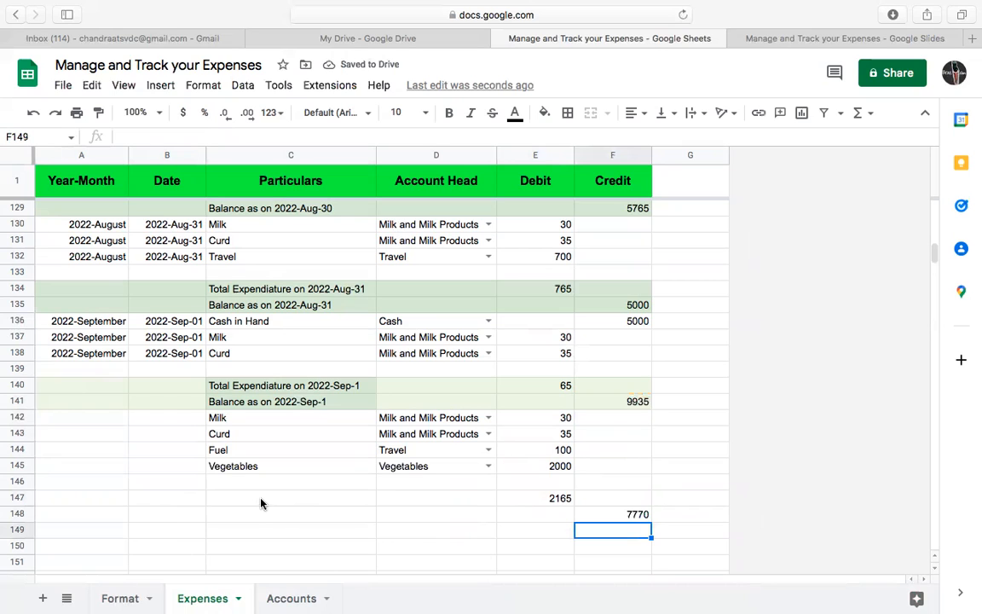
- Copy the total and balance labels from C140:C141 to C147:C148 and change their dates to 2022-Sep-2
click(261, 502)
drag(307, 386, 317, 405)
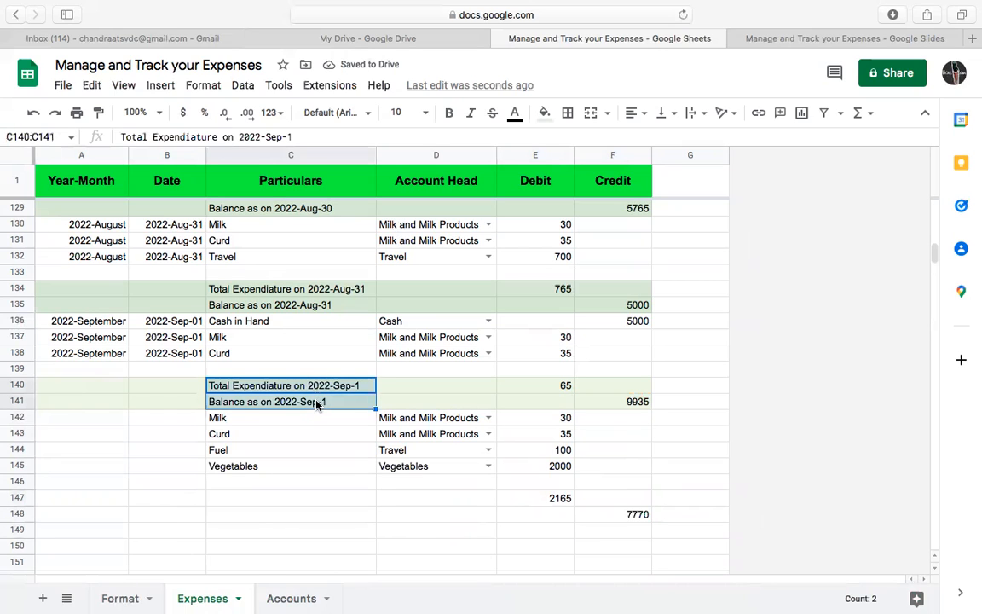
key(ctrl+c)
click(278, 487)
click(276, 503)
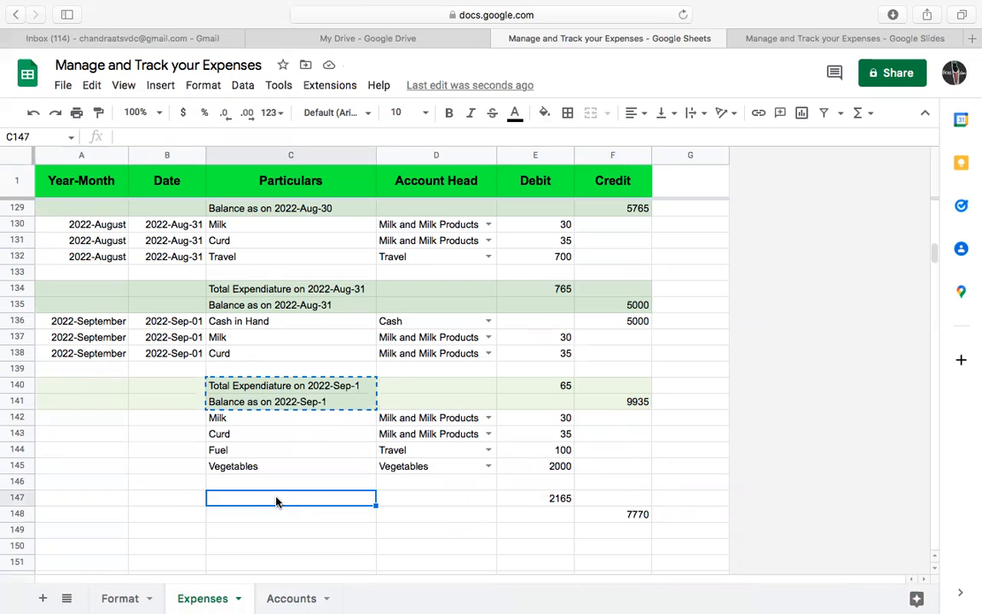
key(ctrl+v)
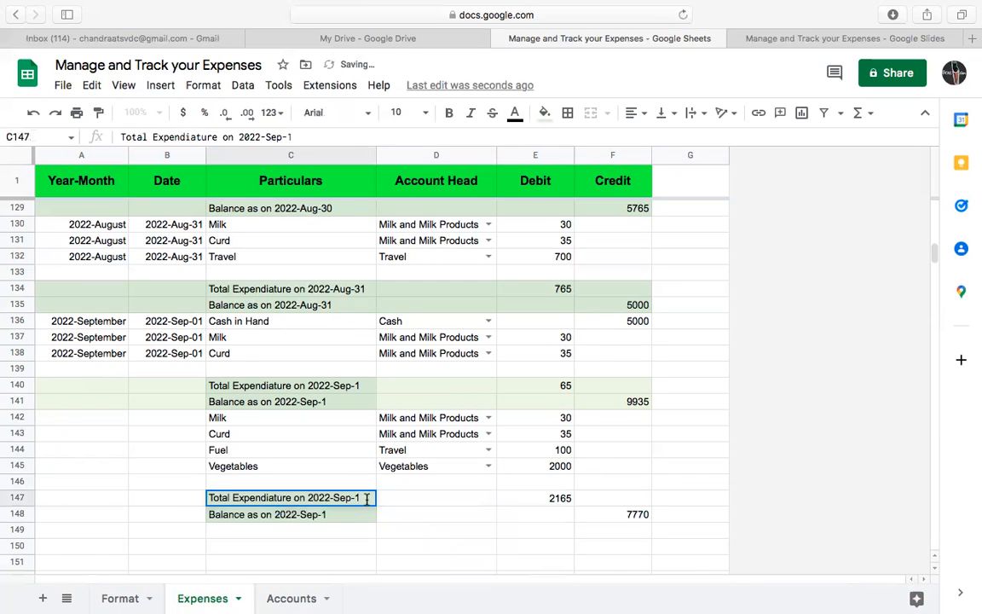
key(BackSpace)
text(2)
double_click(341, 514)
key(BackSpace)
text(2)
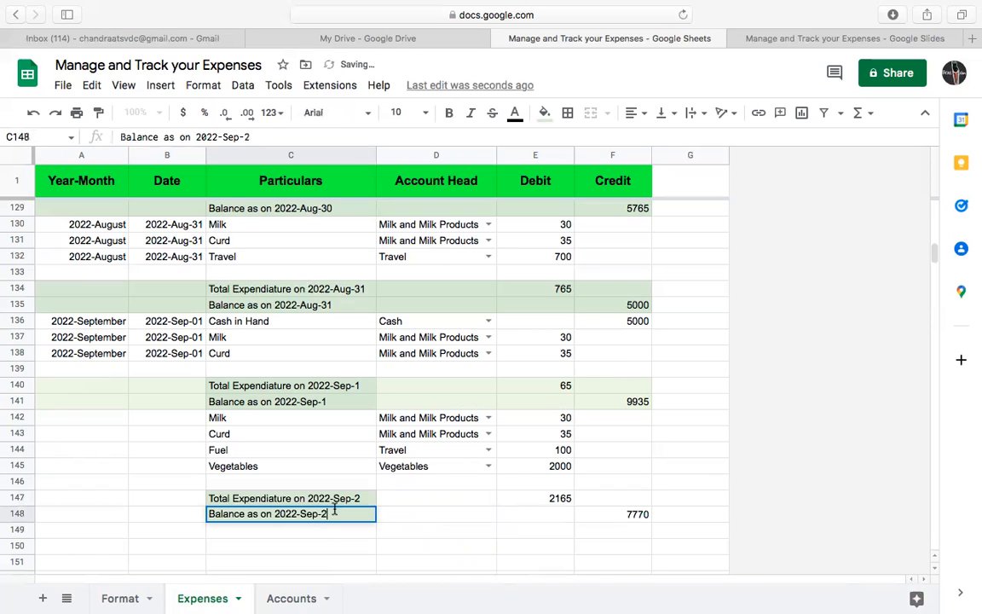
- Enter the date 2022-Sep-2 in B142 and copy it to the Curd, Fuel and Vegetables rows in B143:B145
click(175, 431)
click(175, 422)
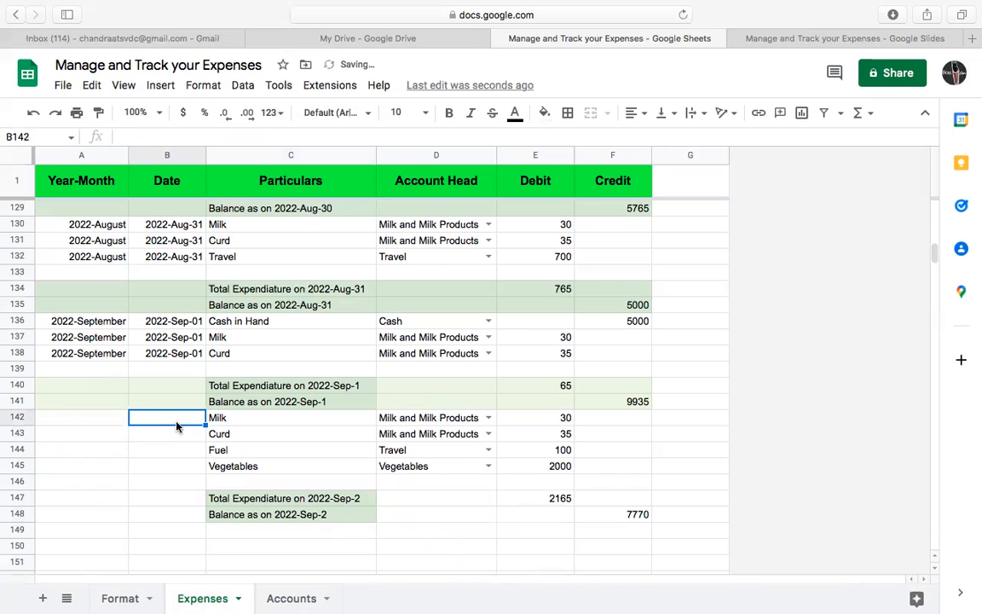
text(2022-Sep-2)
key(Return)
click(179, 423)
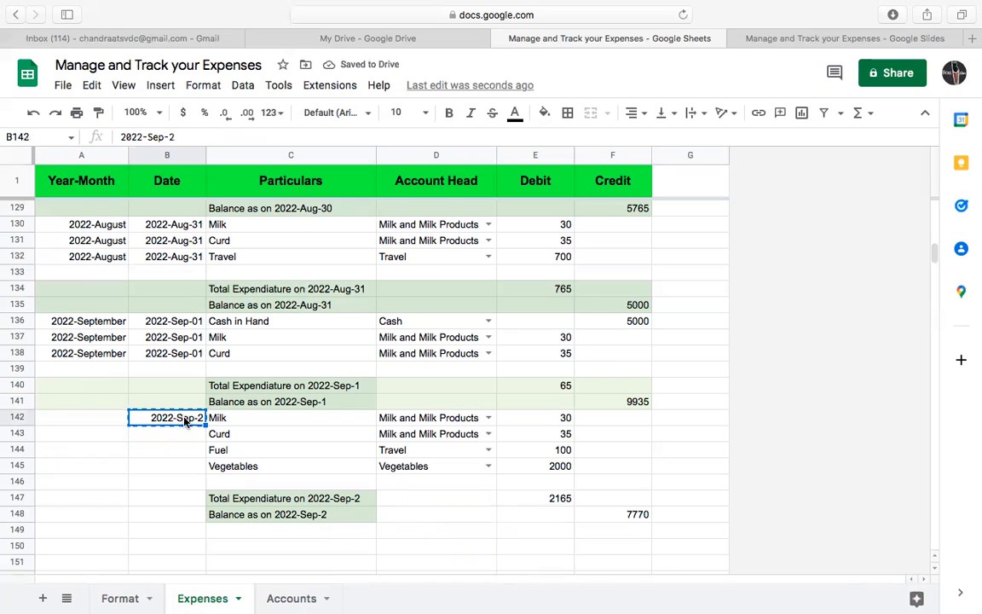
drag(186, 434, 186, 467)
key(ctrl+v)
click(171, 520)
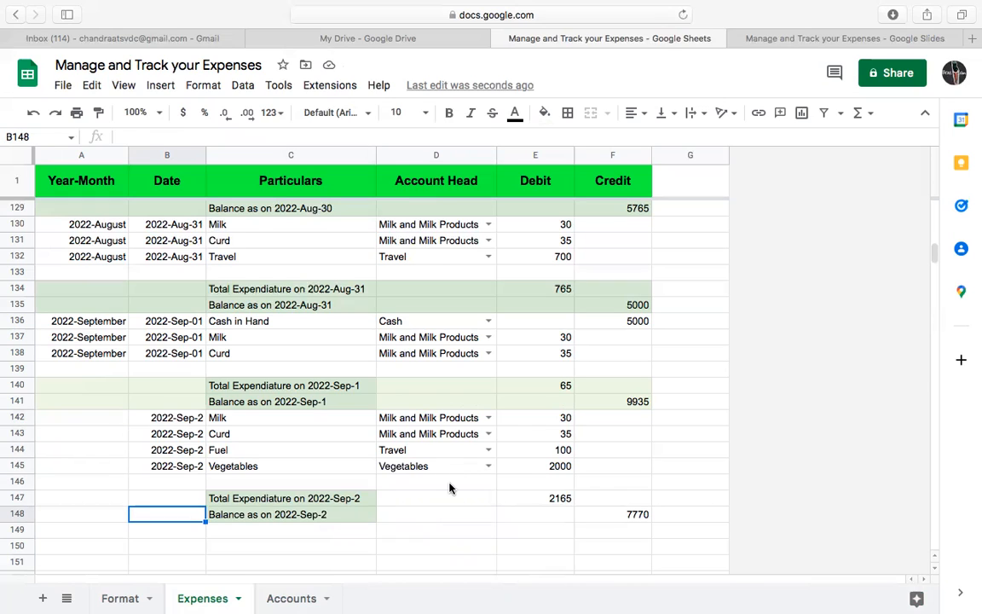
- Inspect the SUMIFS formula behind September's Travel amount in D13 of the Accounts sheet
drag(99, 418, 98, 487)
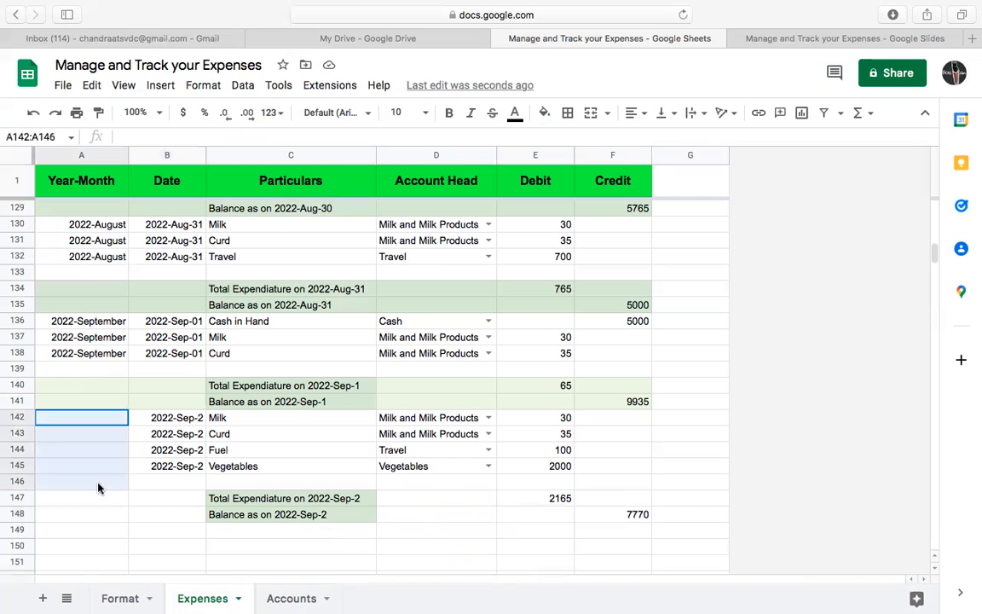
click(279, 598)
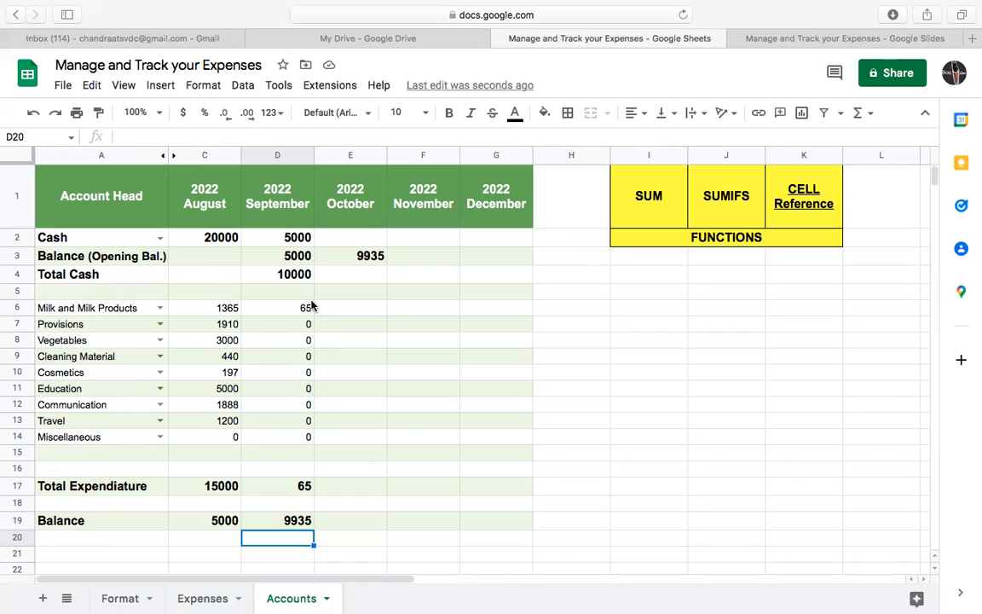
double_click(302, 427)
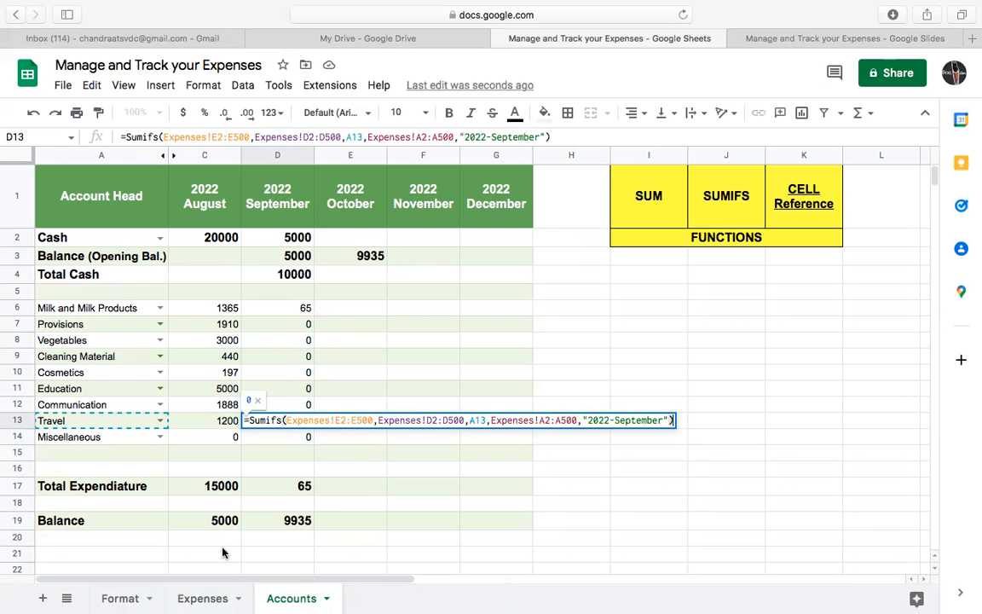
click(120, 599)
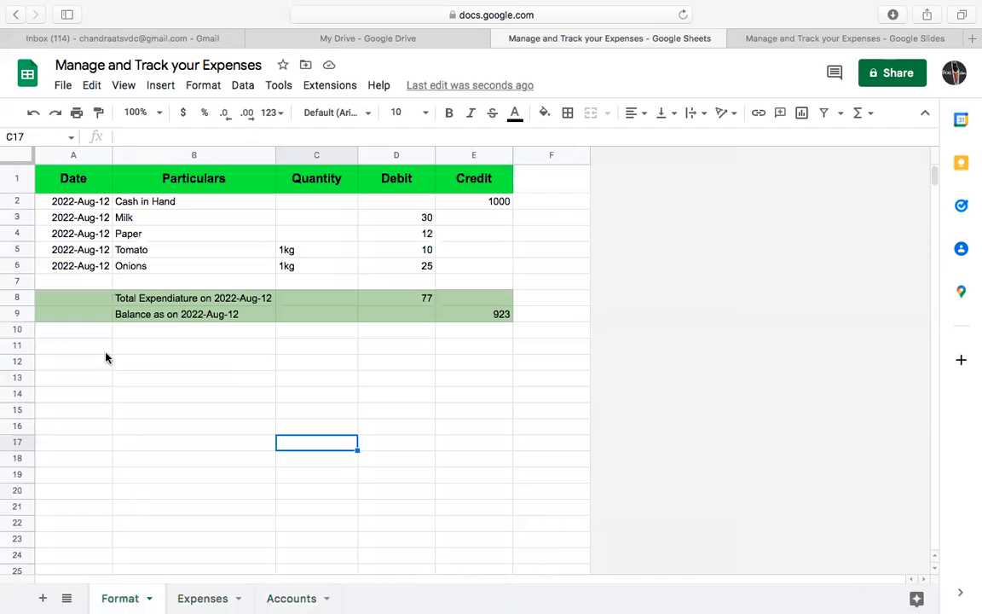
click(267, 597)
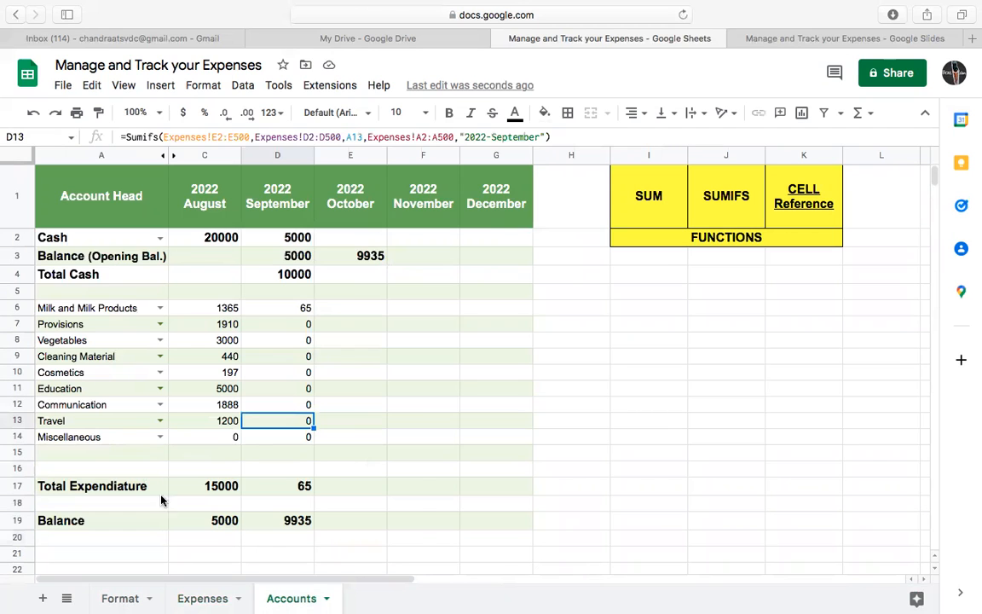
- Copy the year-month 2022-September from A138 to A142:A145 in the Expenses sheet and check the September column of the Accounts sheet
click(213, 601)
click(114, 423)
click(99, 356)
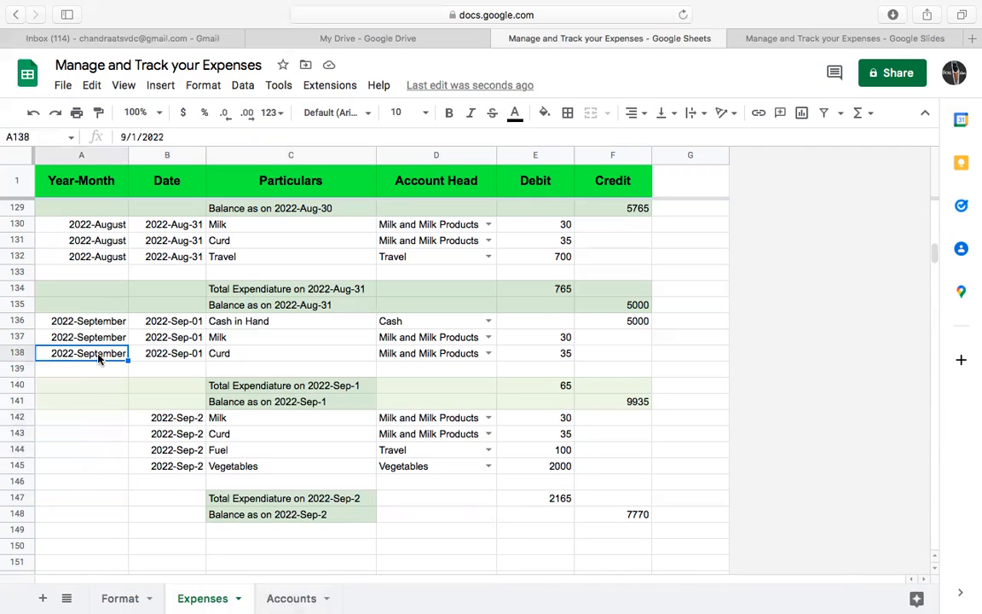
key(super+c)
drag(102, 418, 108, 473)
key(super+v)
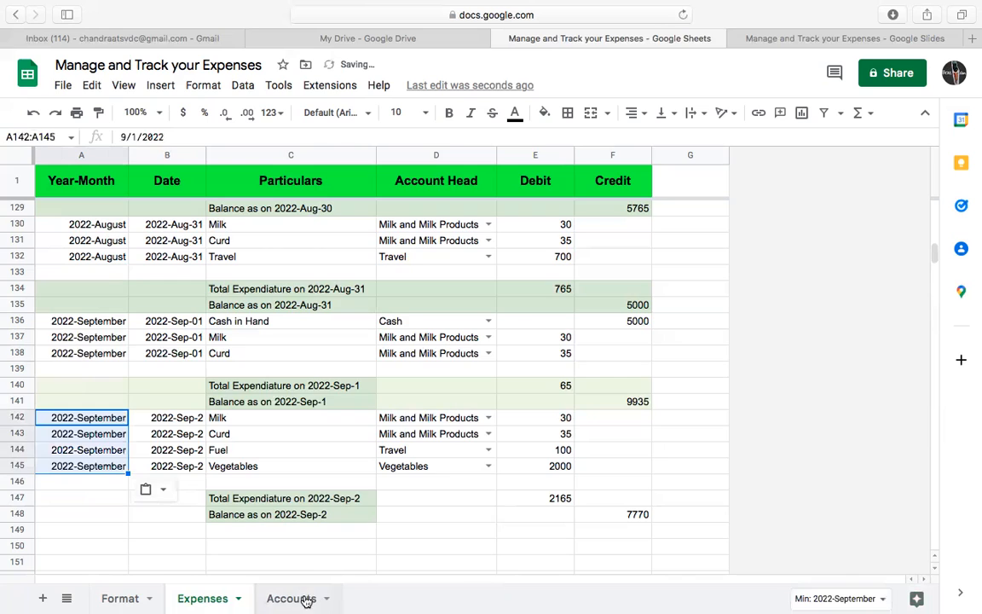
click(312, 598)
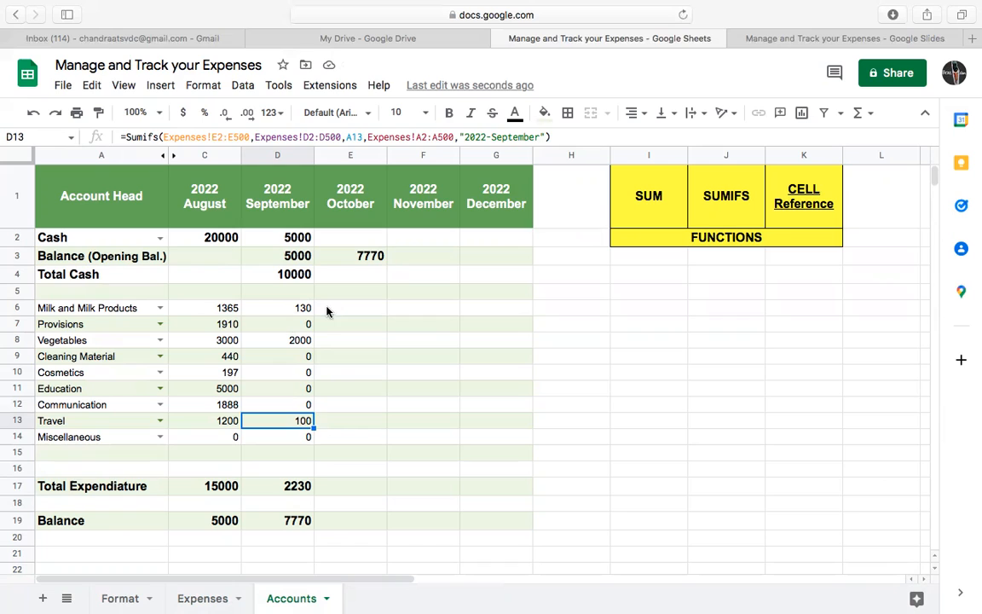
drag(326, 484, 326, 469)
click(392, 373)
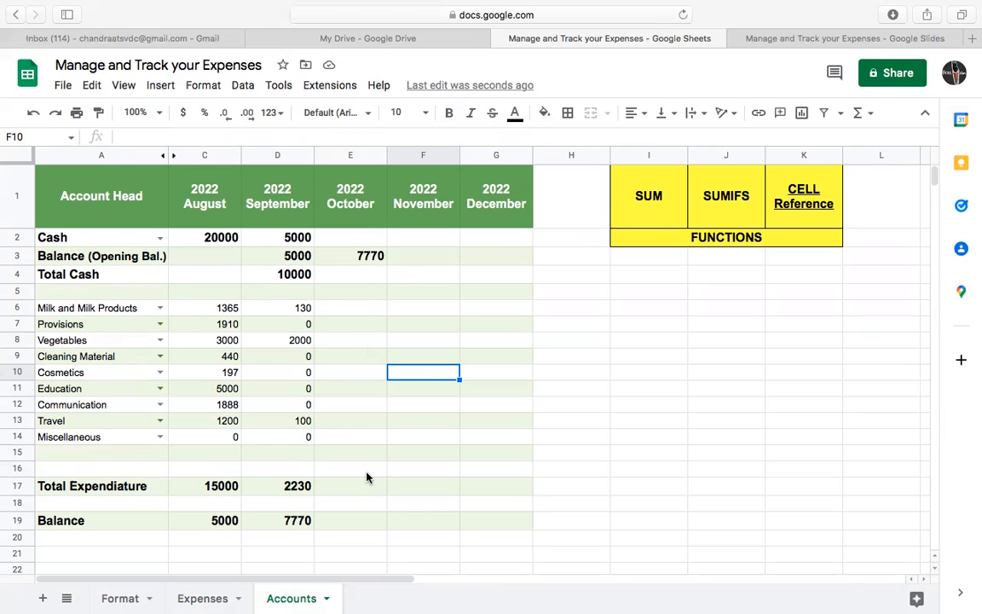
- Fill the 2022-Sep-2 total and balance rows A147:F148 in the Expenses sheet with the custom light green, and return to the Accounts sheet
click(191, 599)
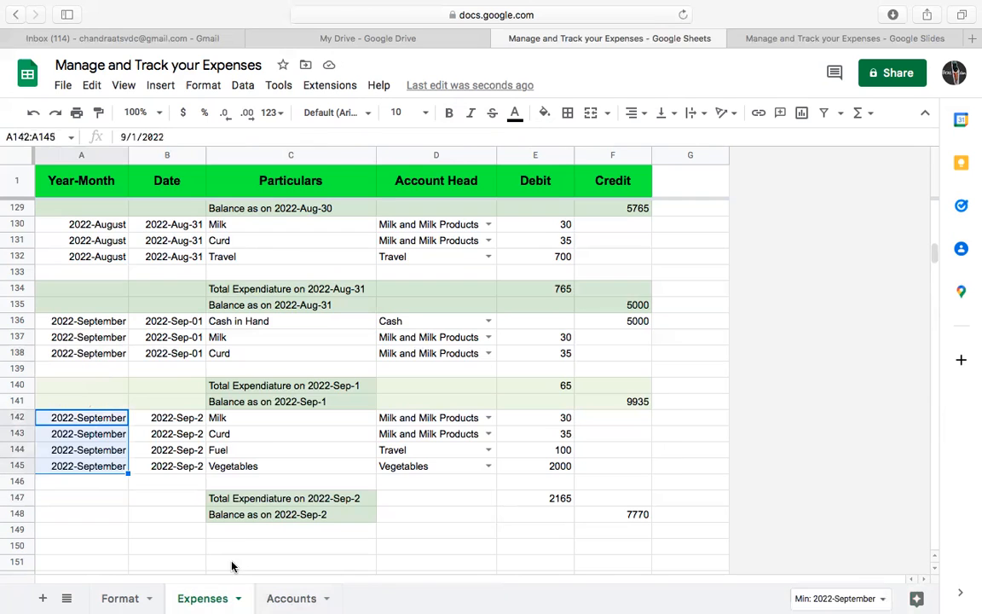
click(279, 535)
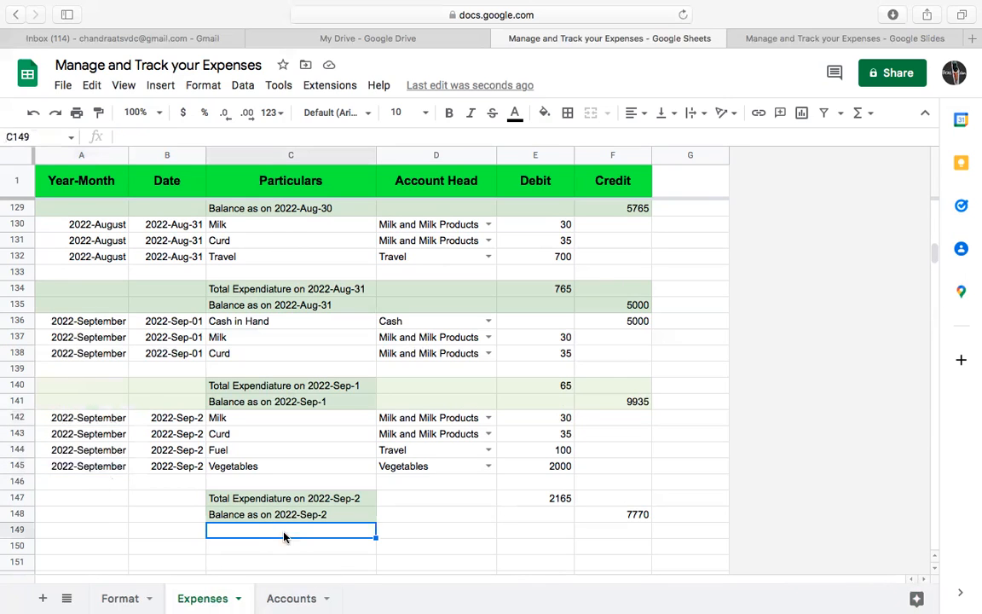
drag(81, 499, 610, 514)
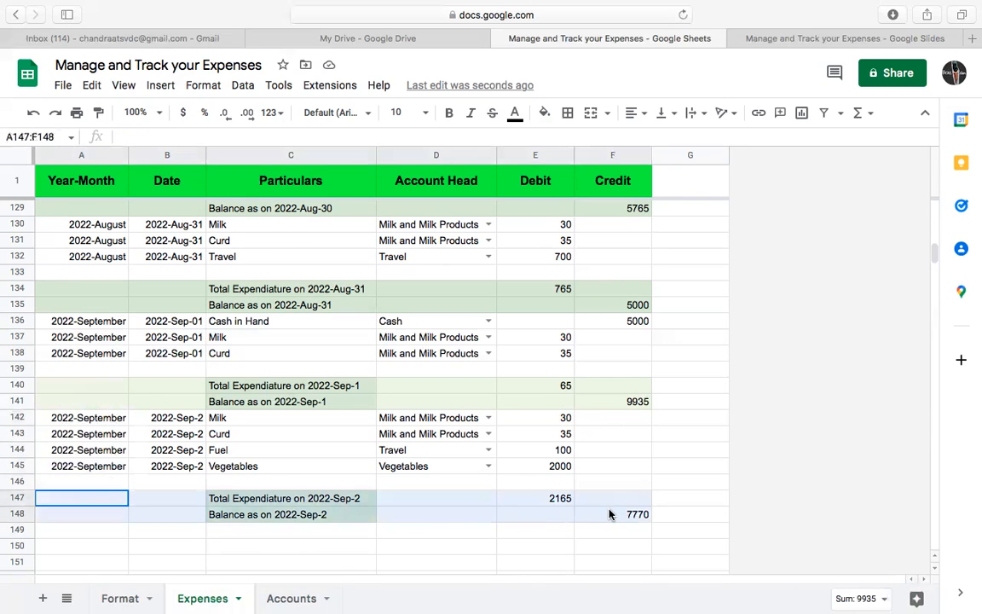
click(544, 113)
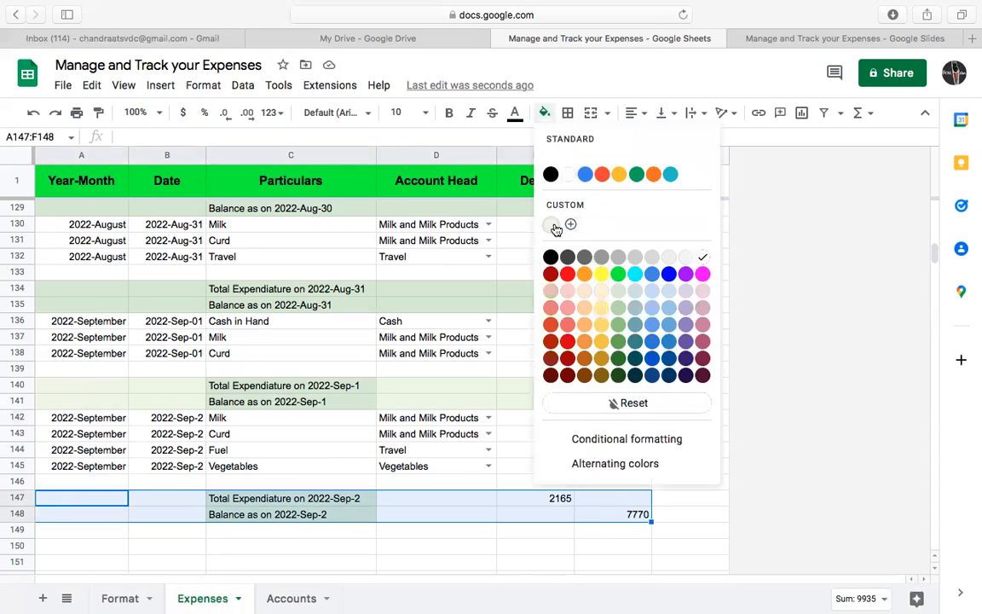
click(552, 225)
click(295, 563)
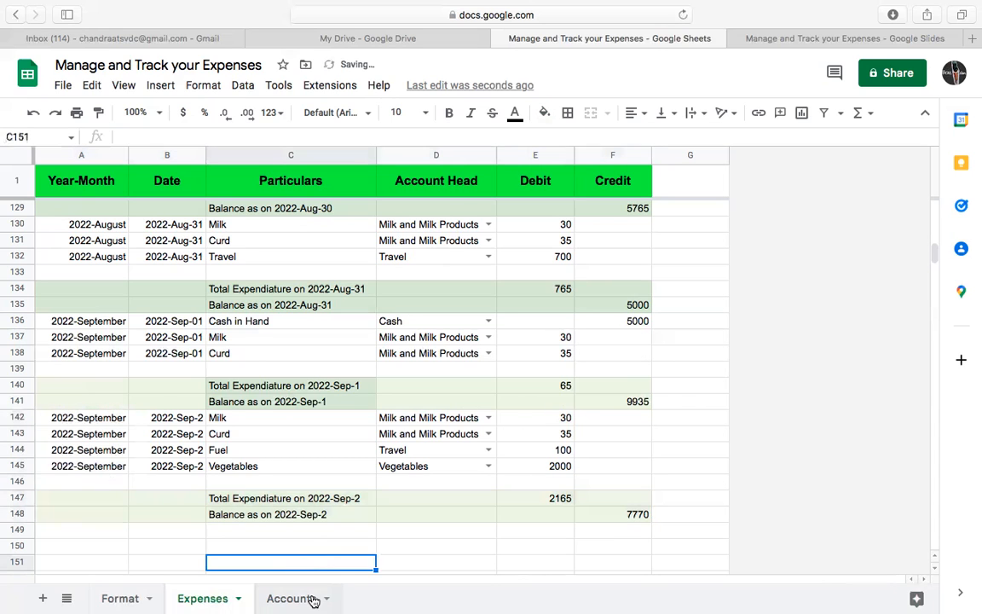
click(286, 597)
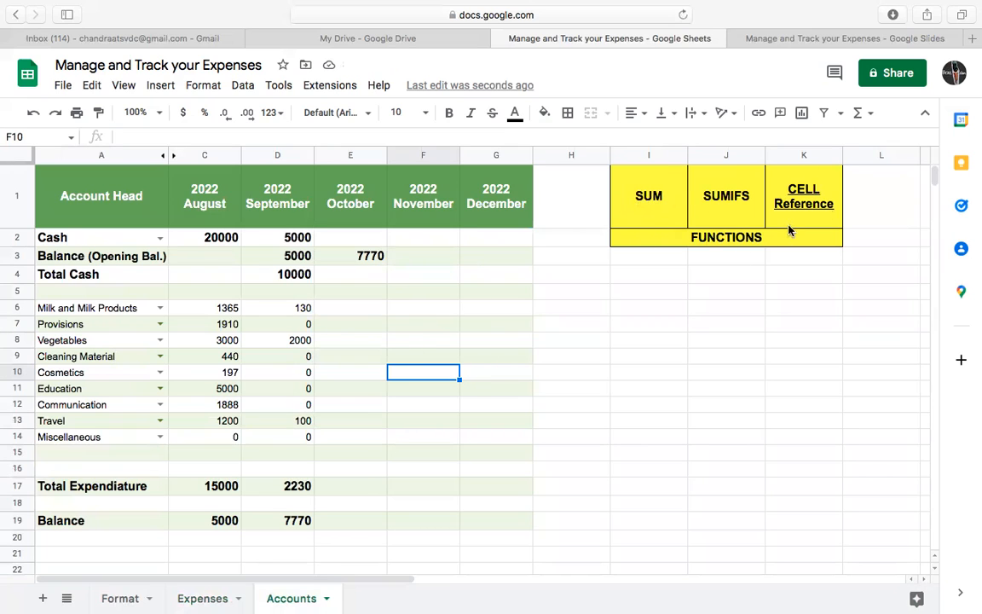
click(729, 362)
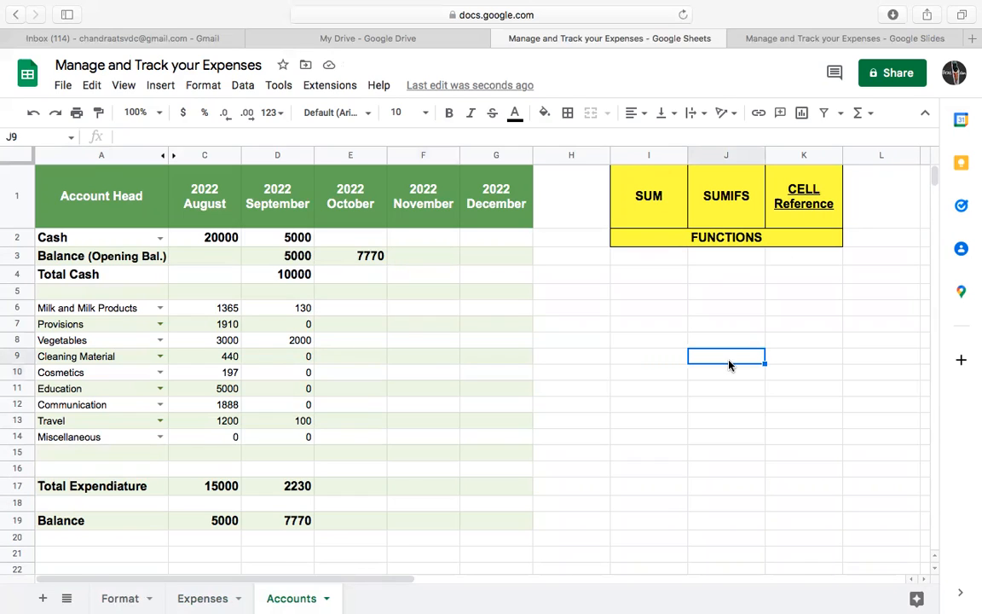